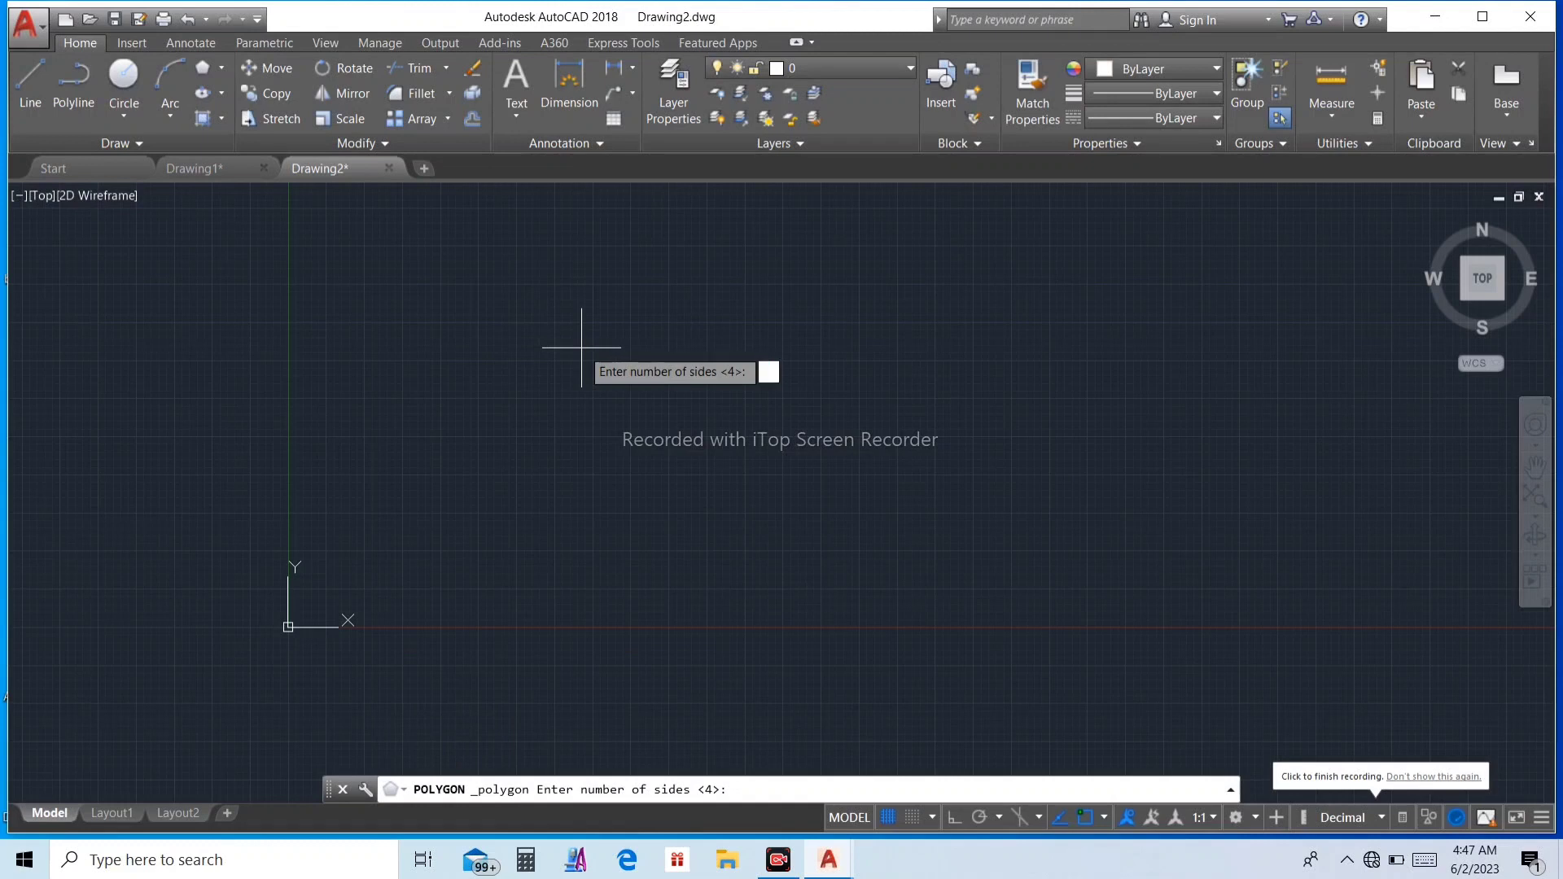
Draw a three-sided polygon inscribed in a circle of radius 25, centred in the empty area above the X axis
key("Return")
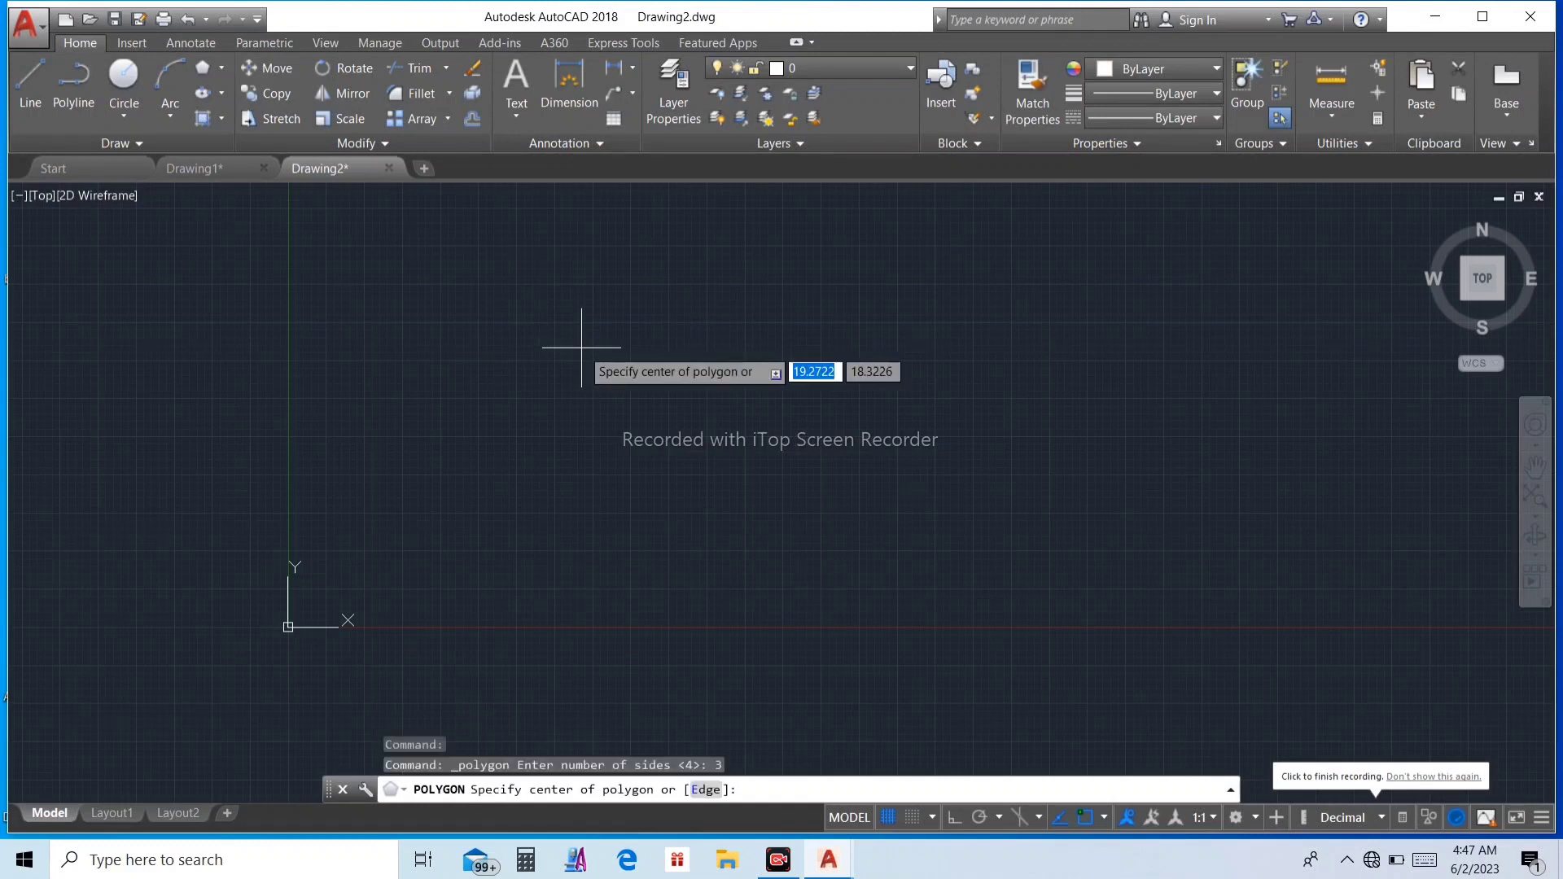
left_click(581, 348)
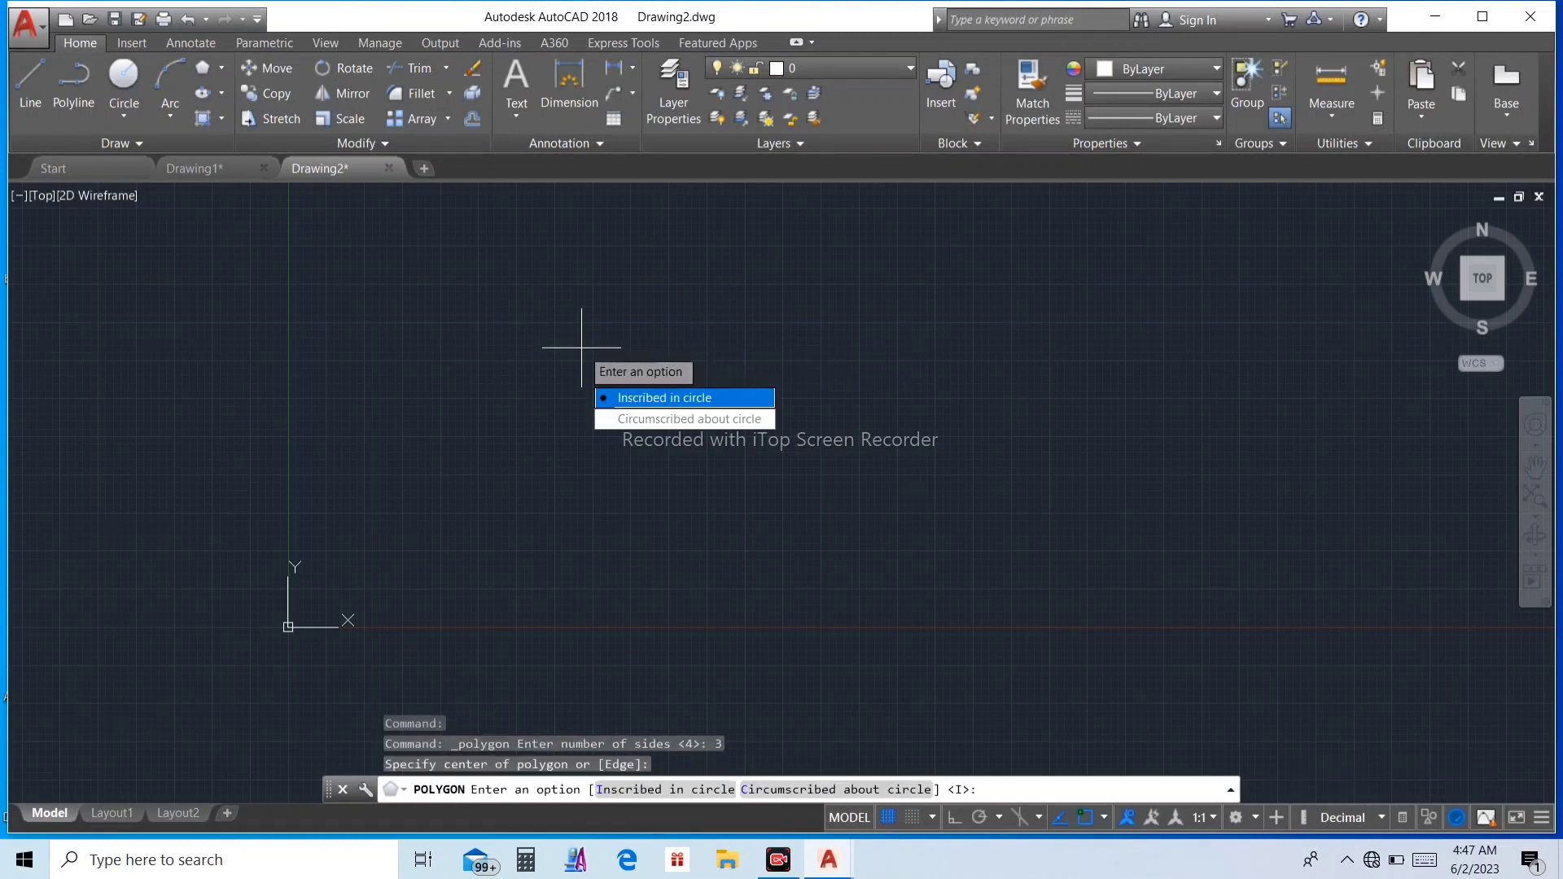
key("Return")
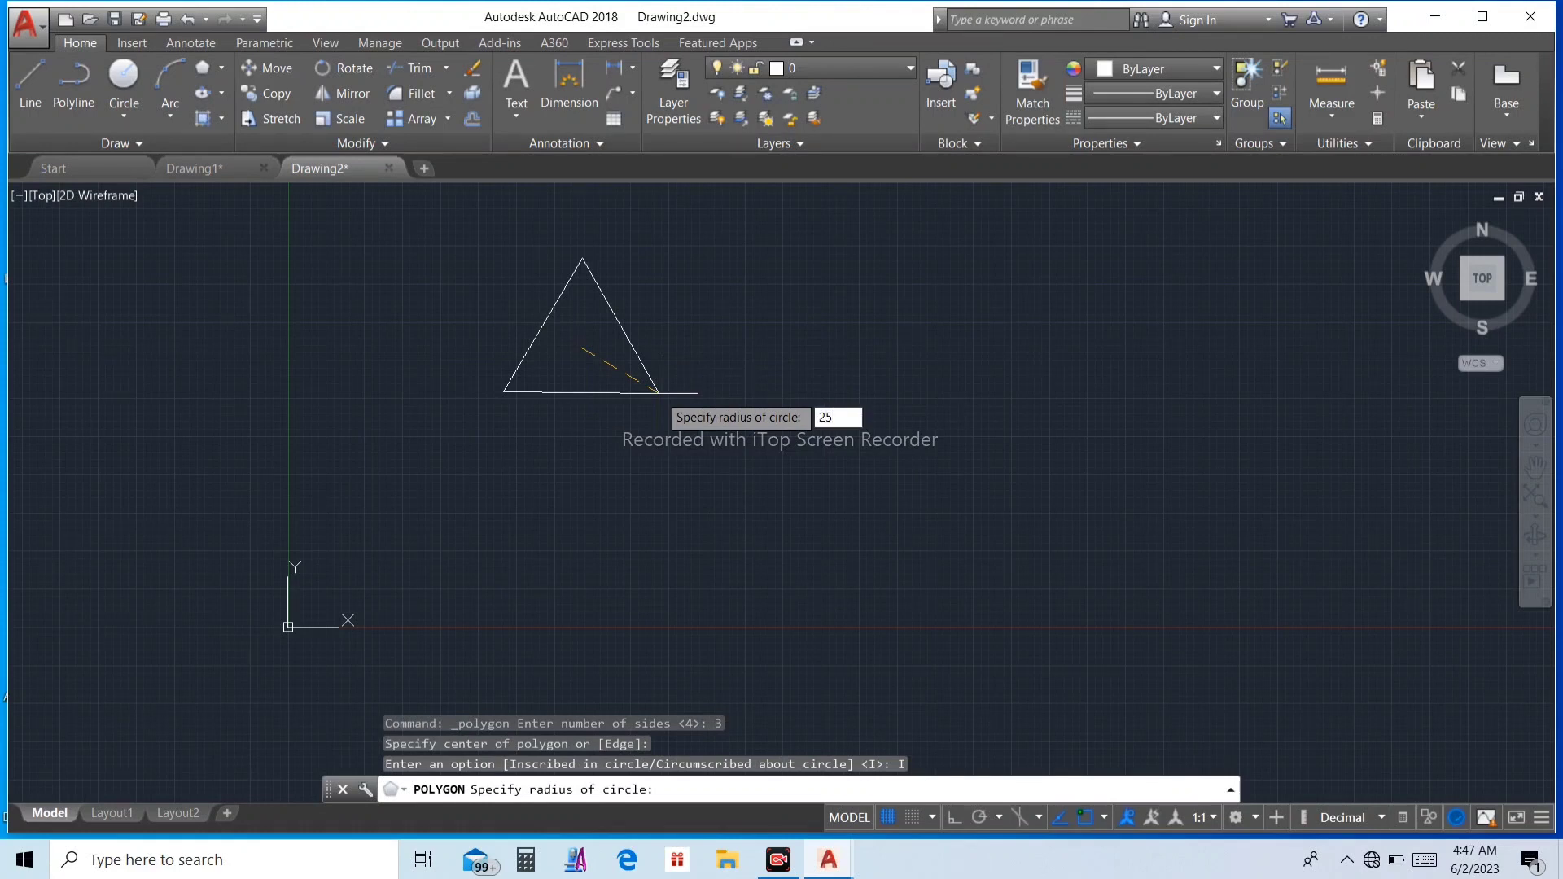
key("Return")
scroll(769, 464, "down", 2)
key("Escape")
key("Escape")
key("Escape")
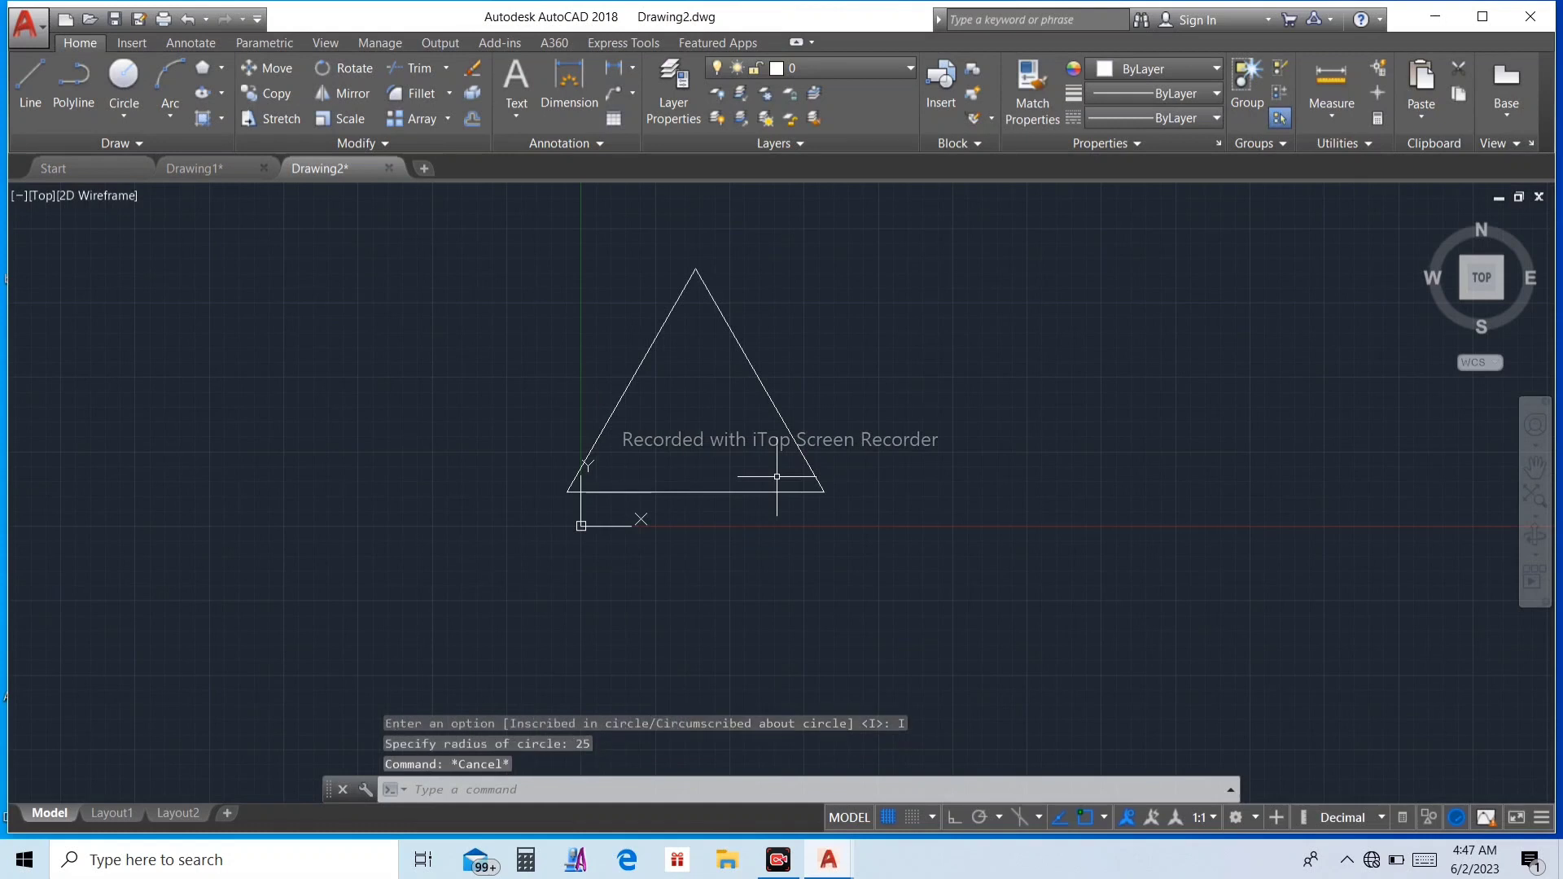
Rotate the triangle 90 degrees about its lower-right corner
left_click(727, 334)
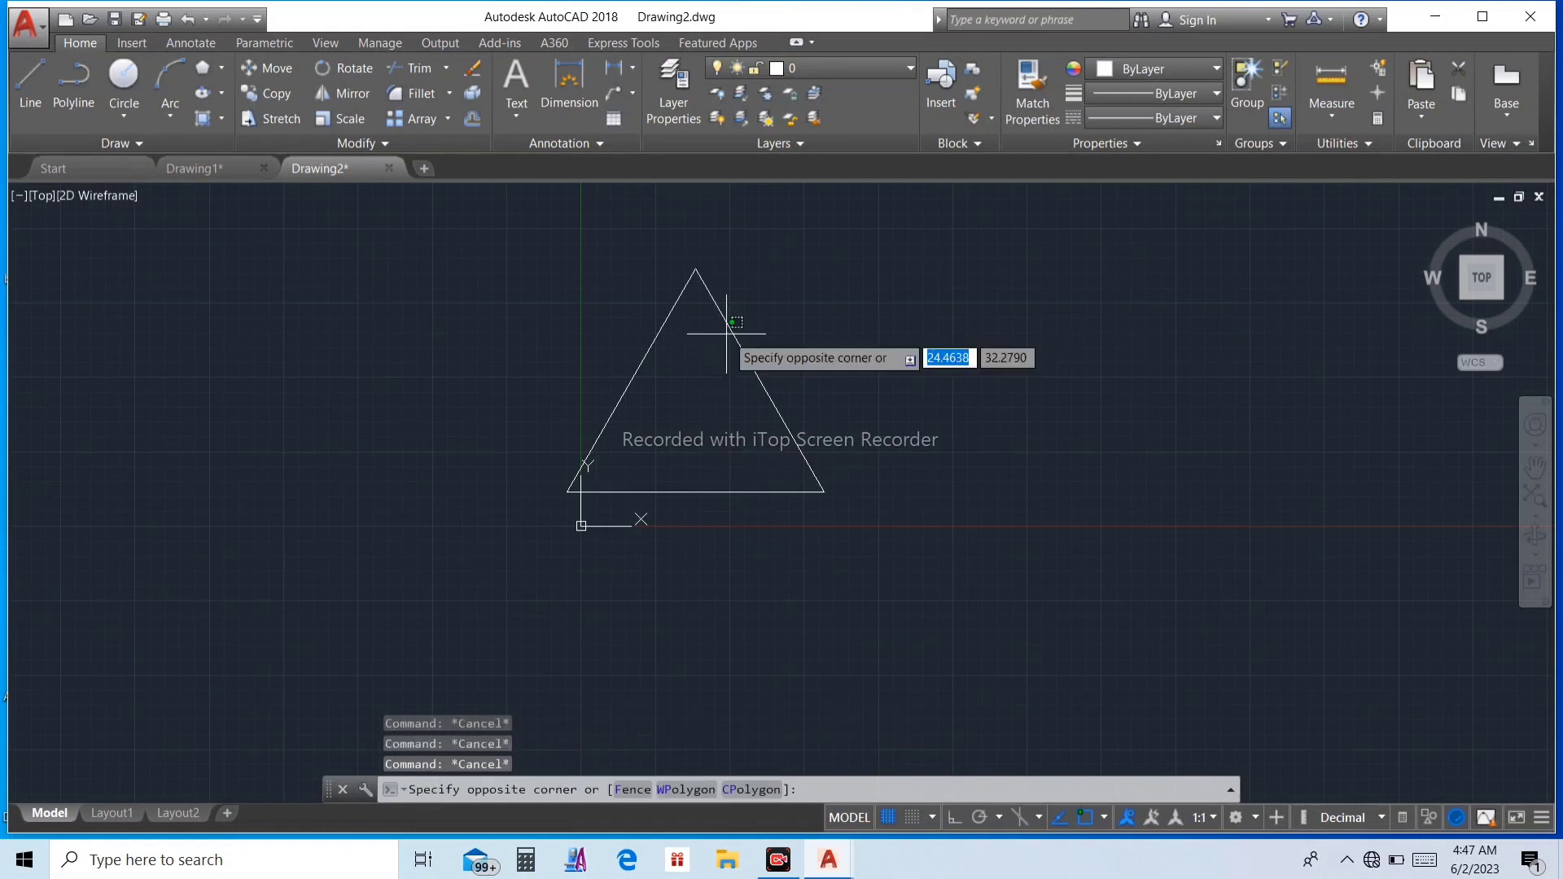
left_click(738, 343)
left_click(344, 69)
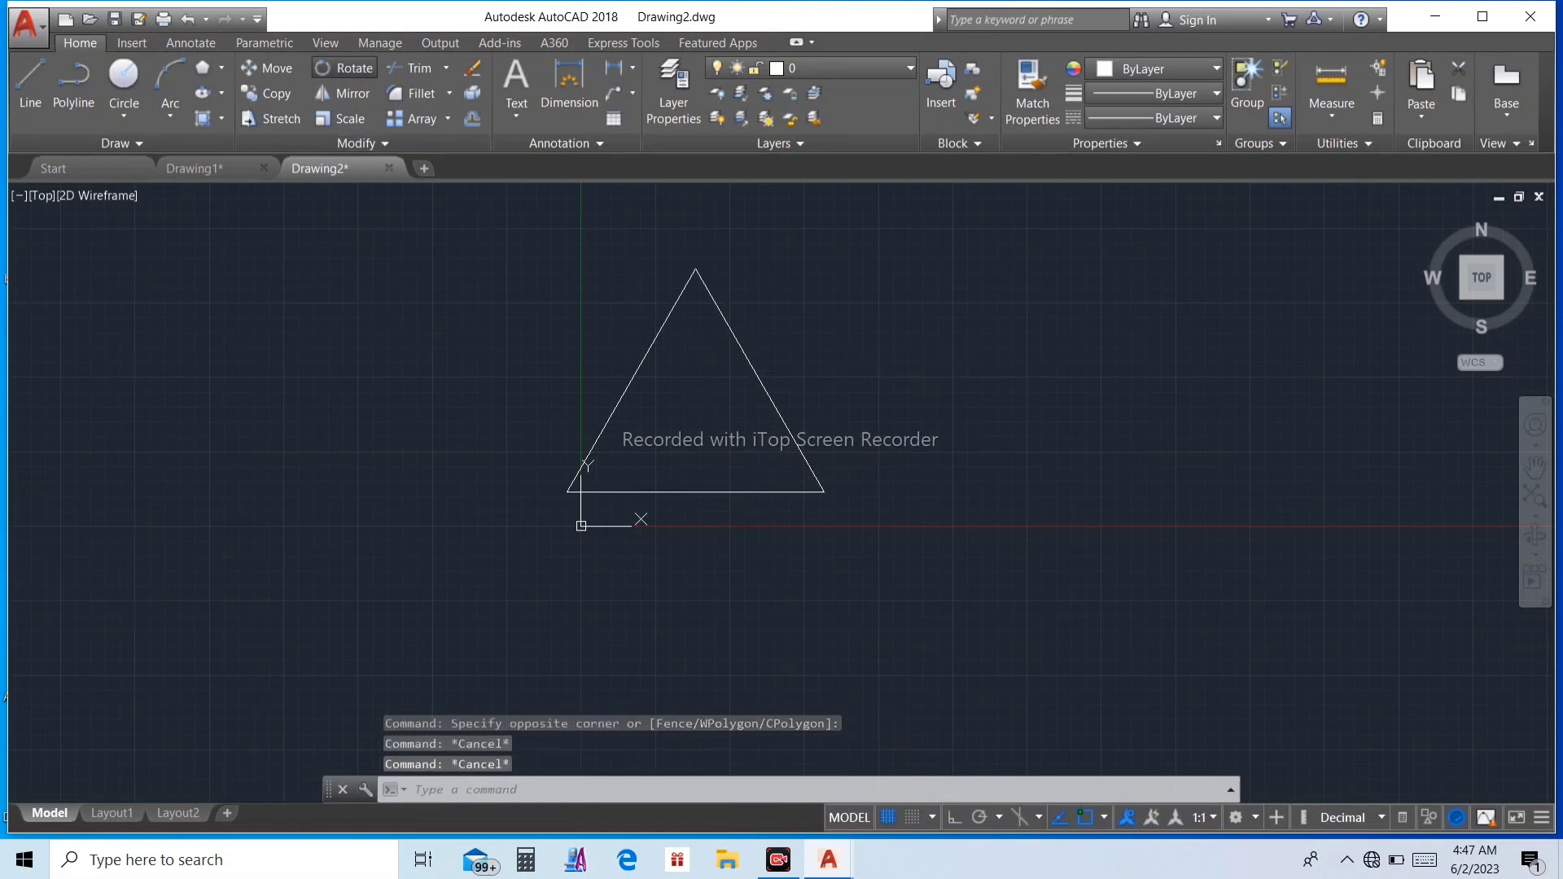
left_click(748, 363)
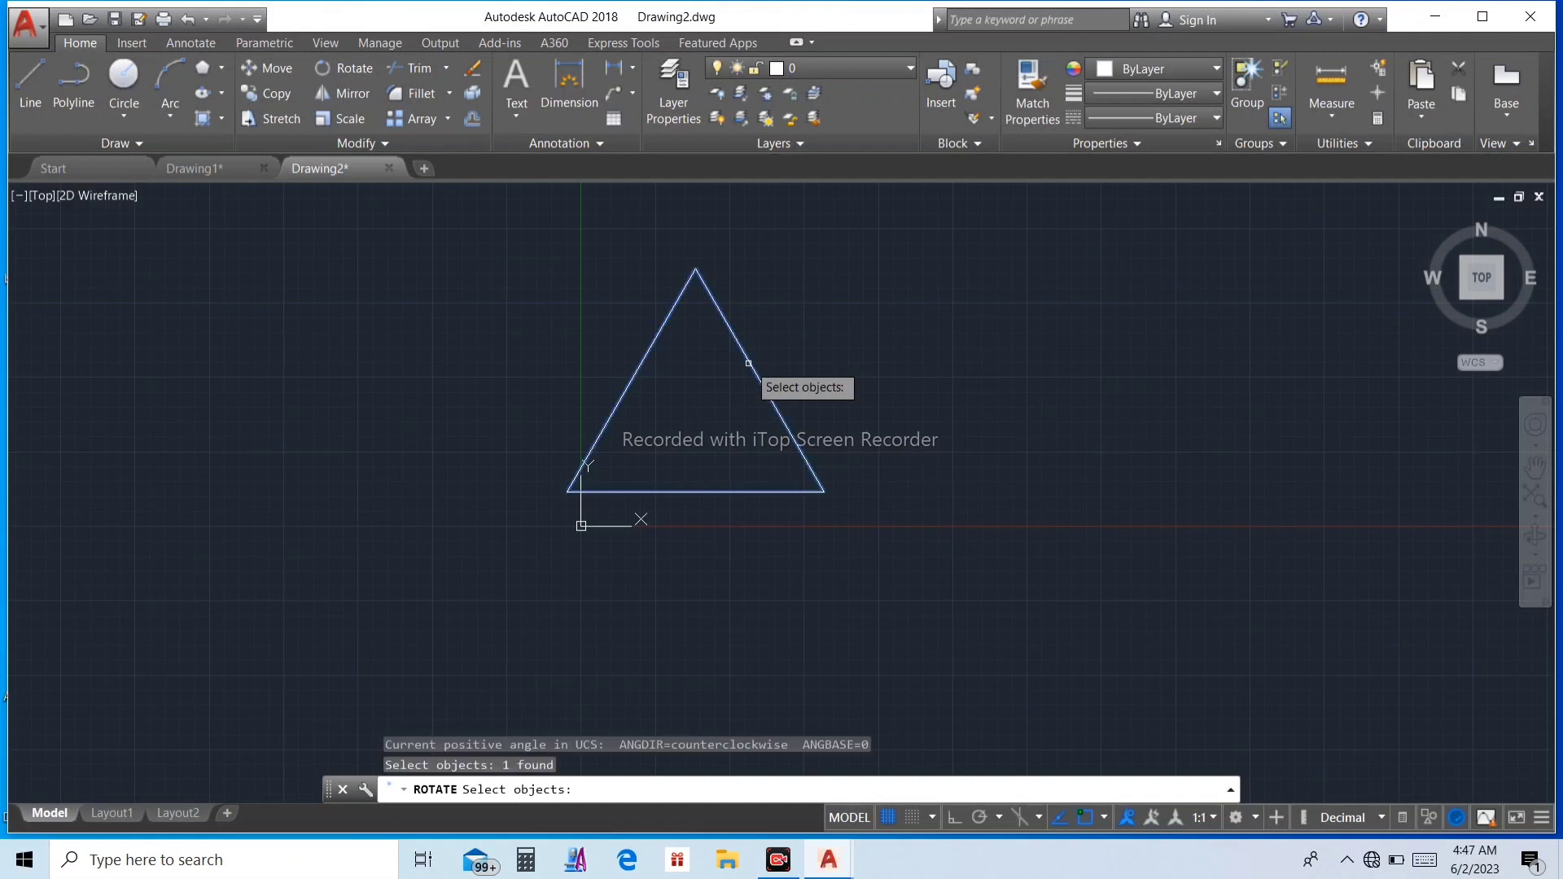
key("Return")
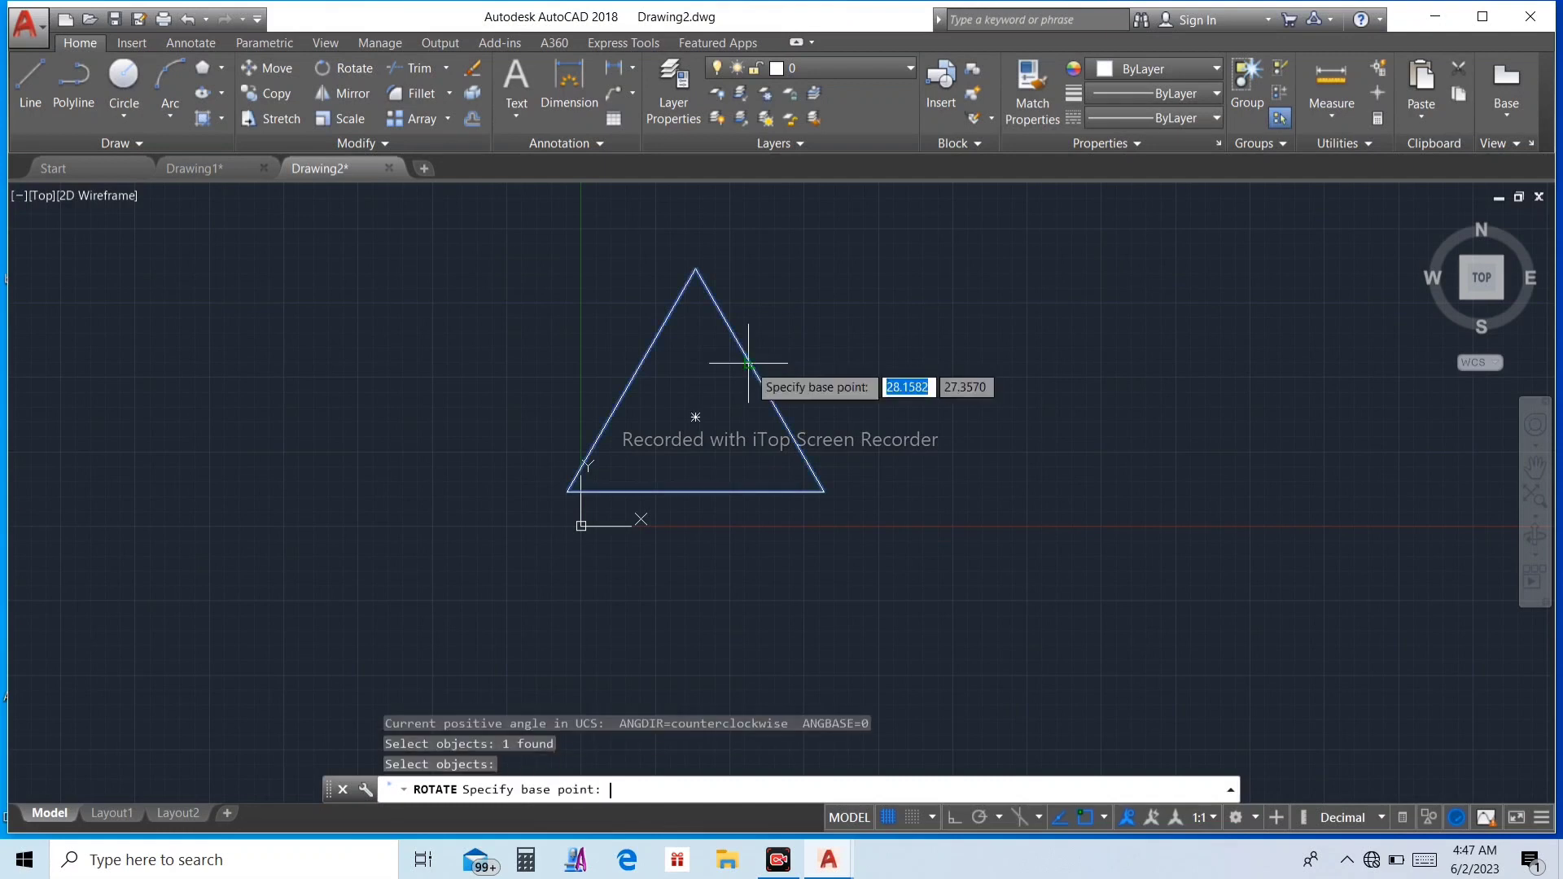
left_click(824, 492)
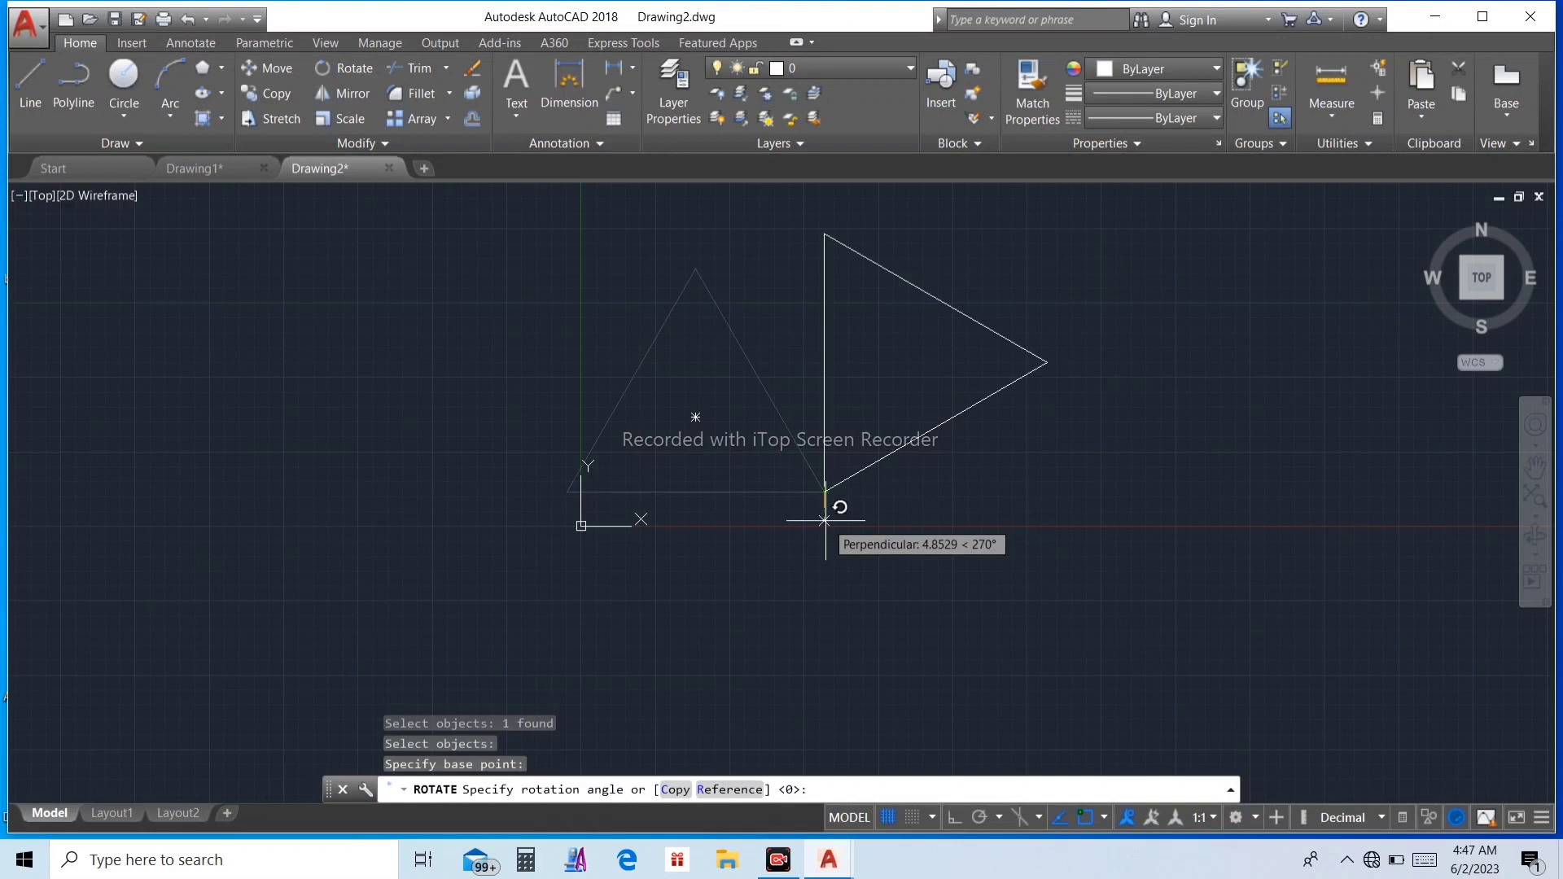
type("90")
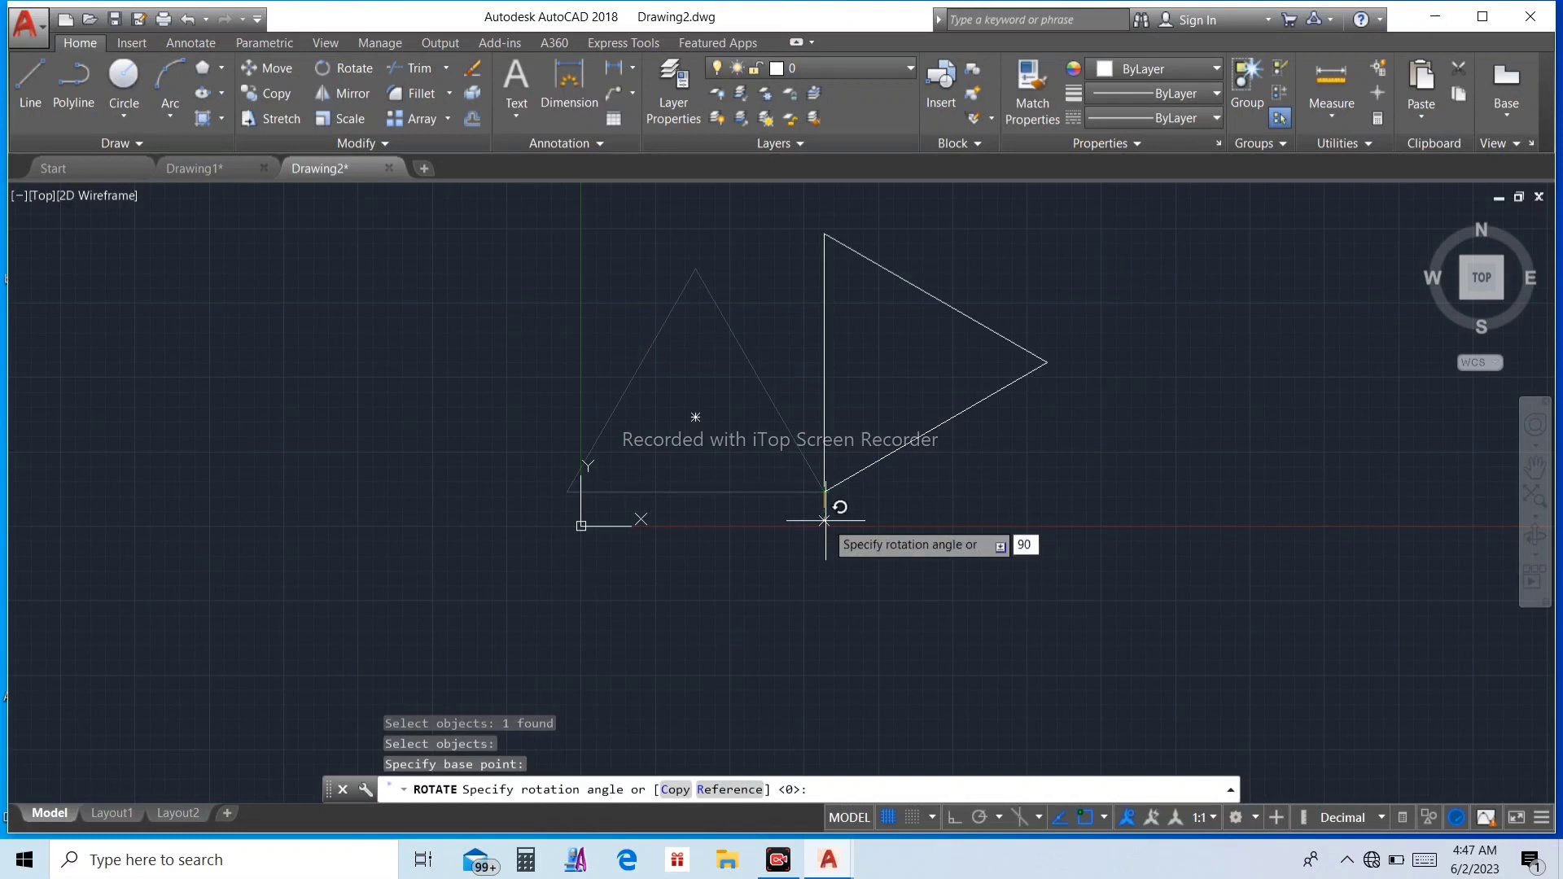
key("Return")
Mirror the triangle across its vertical side and erase the source object
left_click(342, 93)
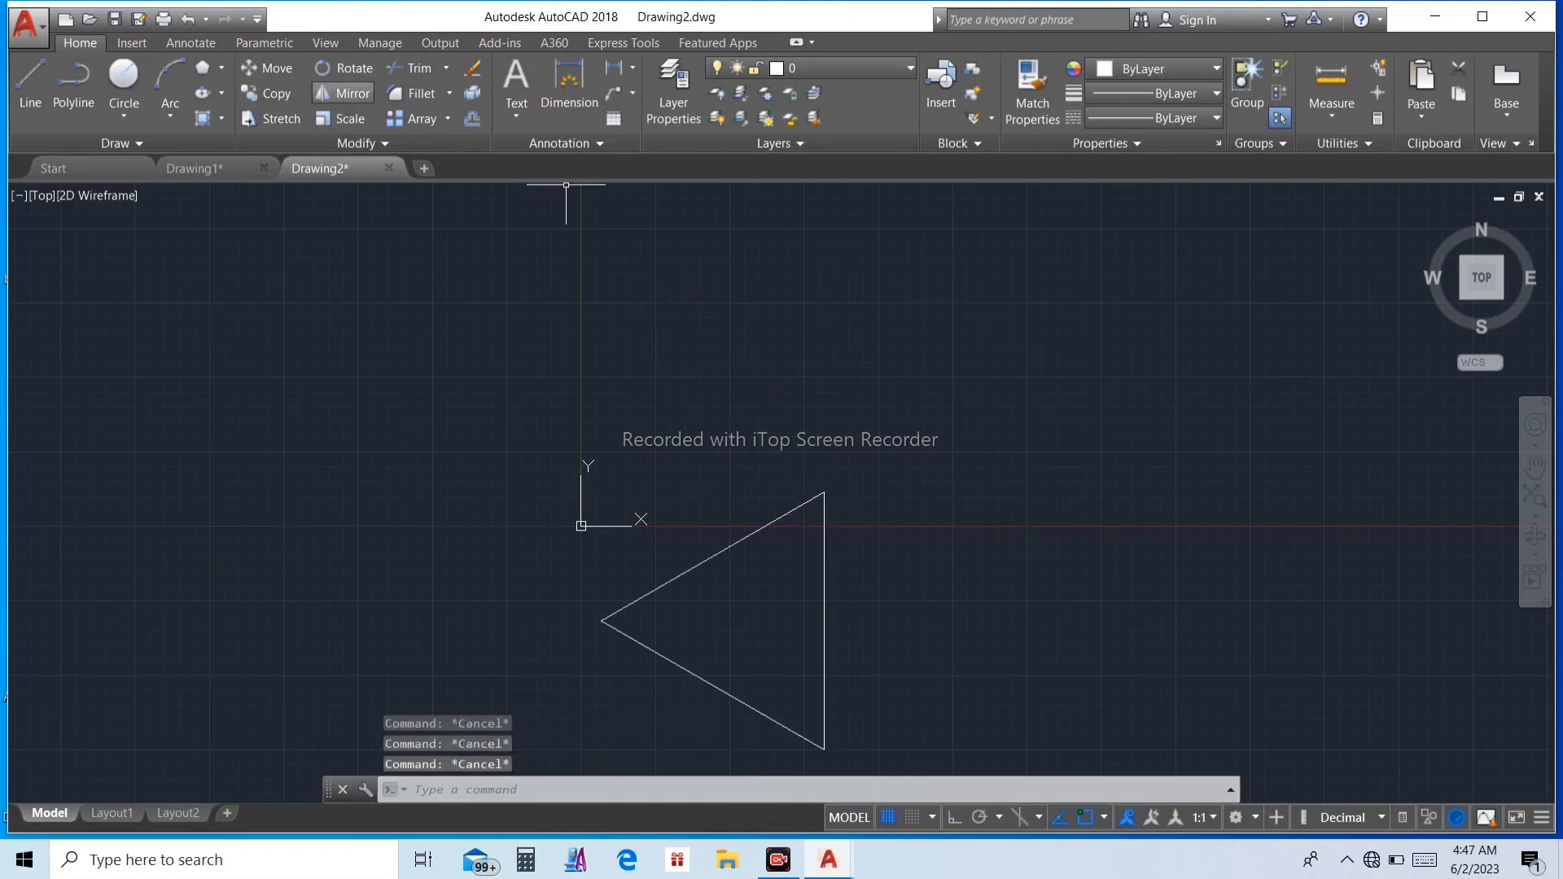
scroll(778, 729, "up", 2)
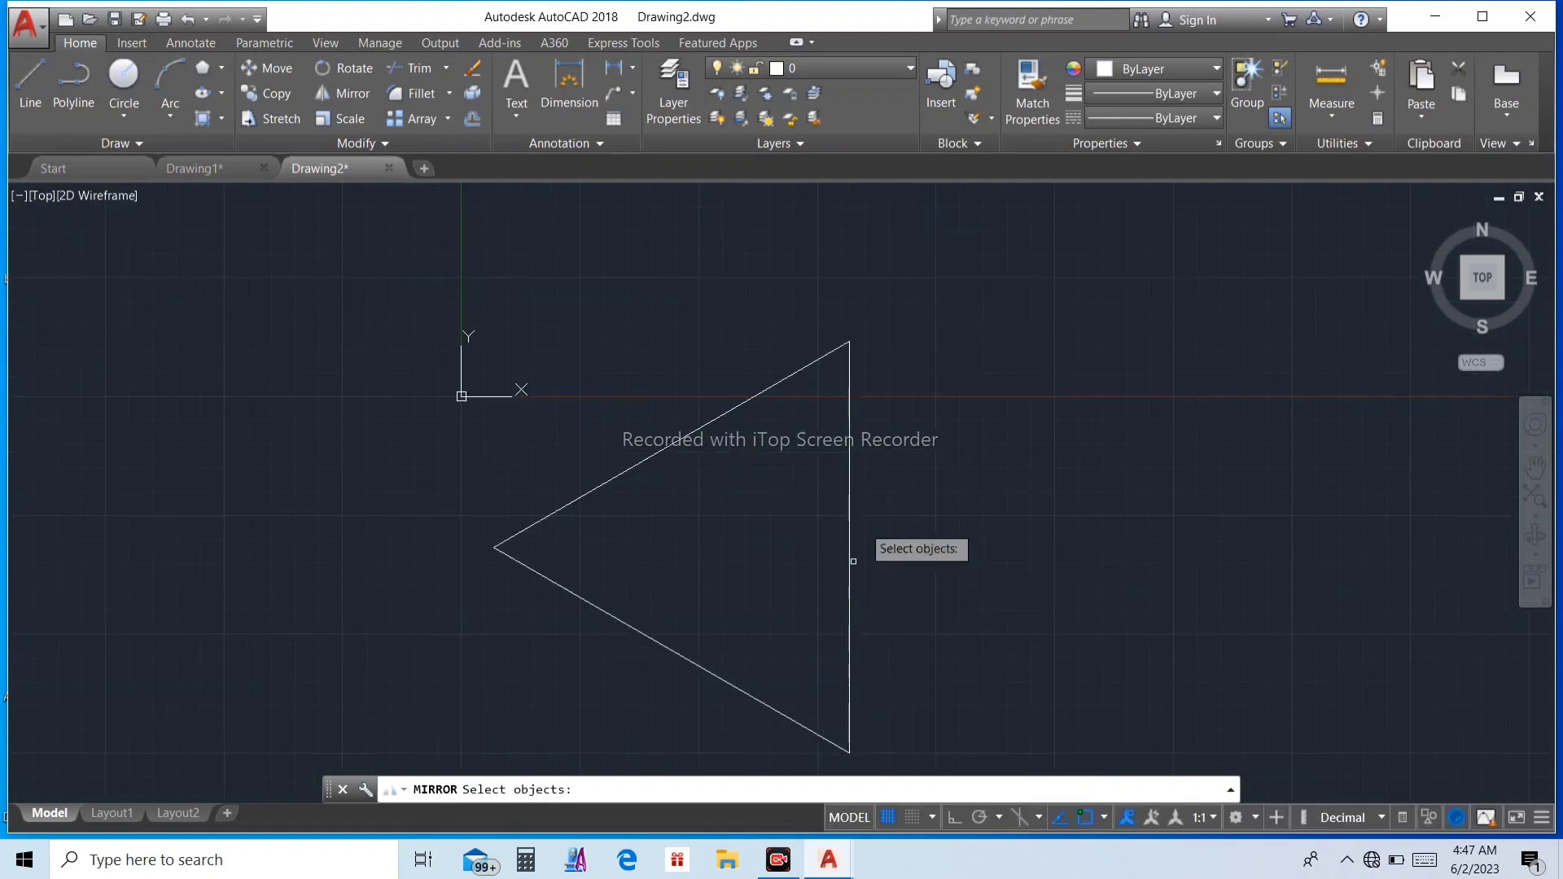
left_click(849, 536)
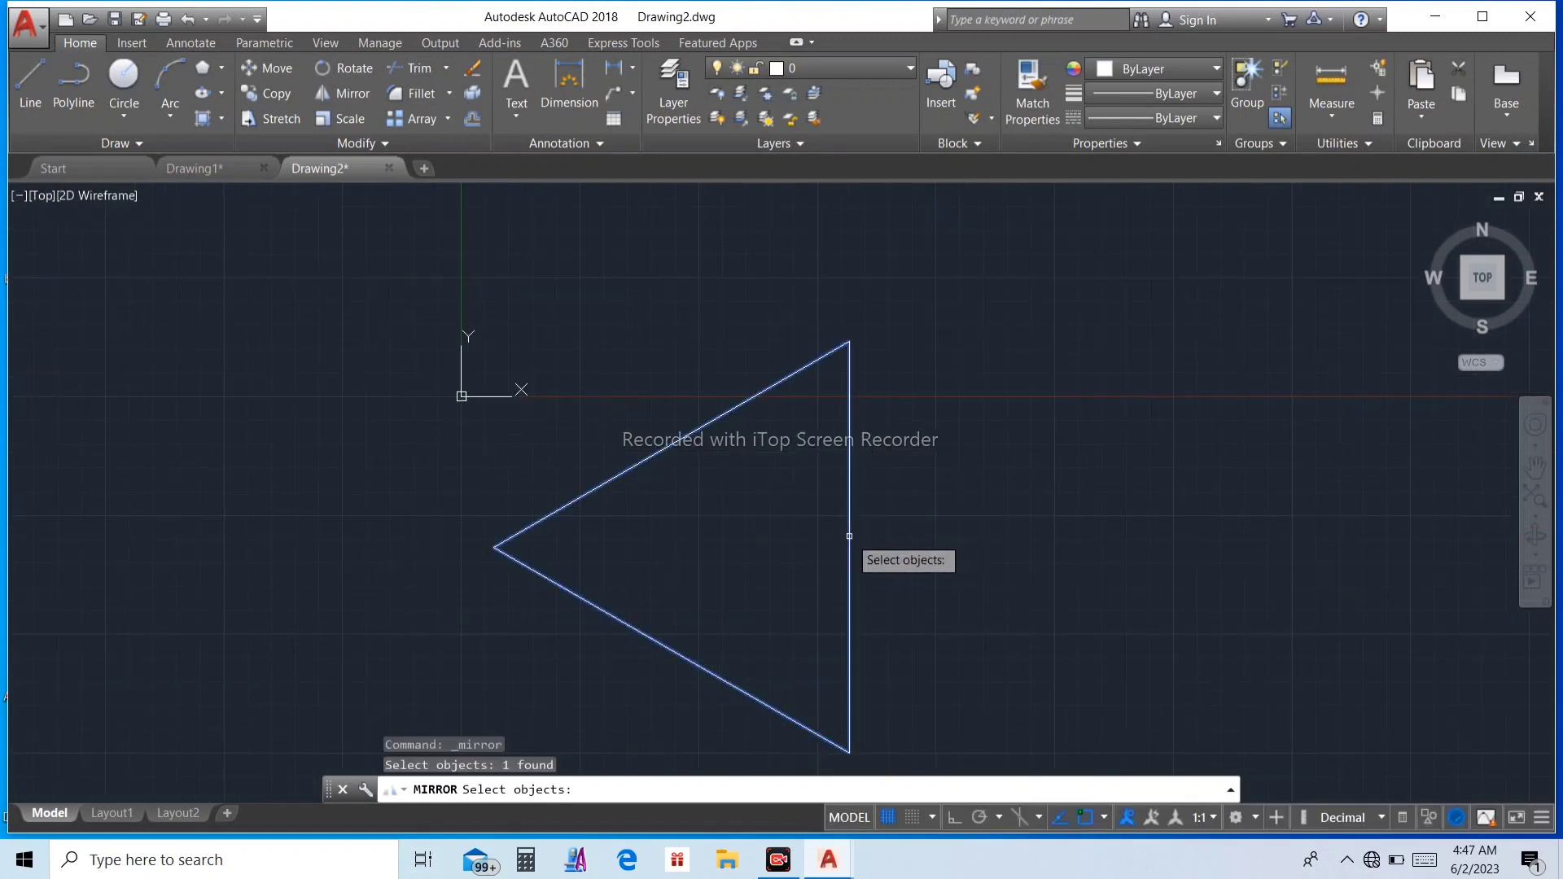
key("Return")
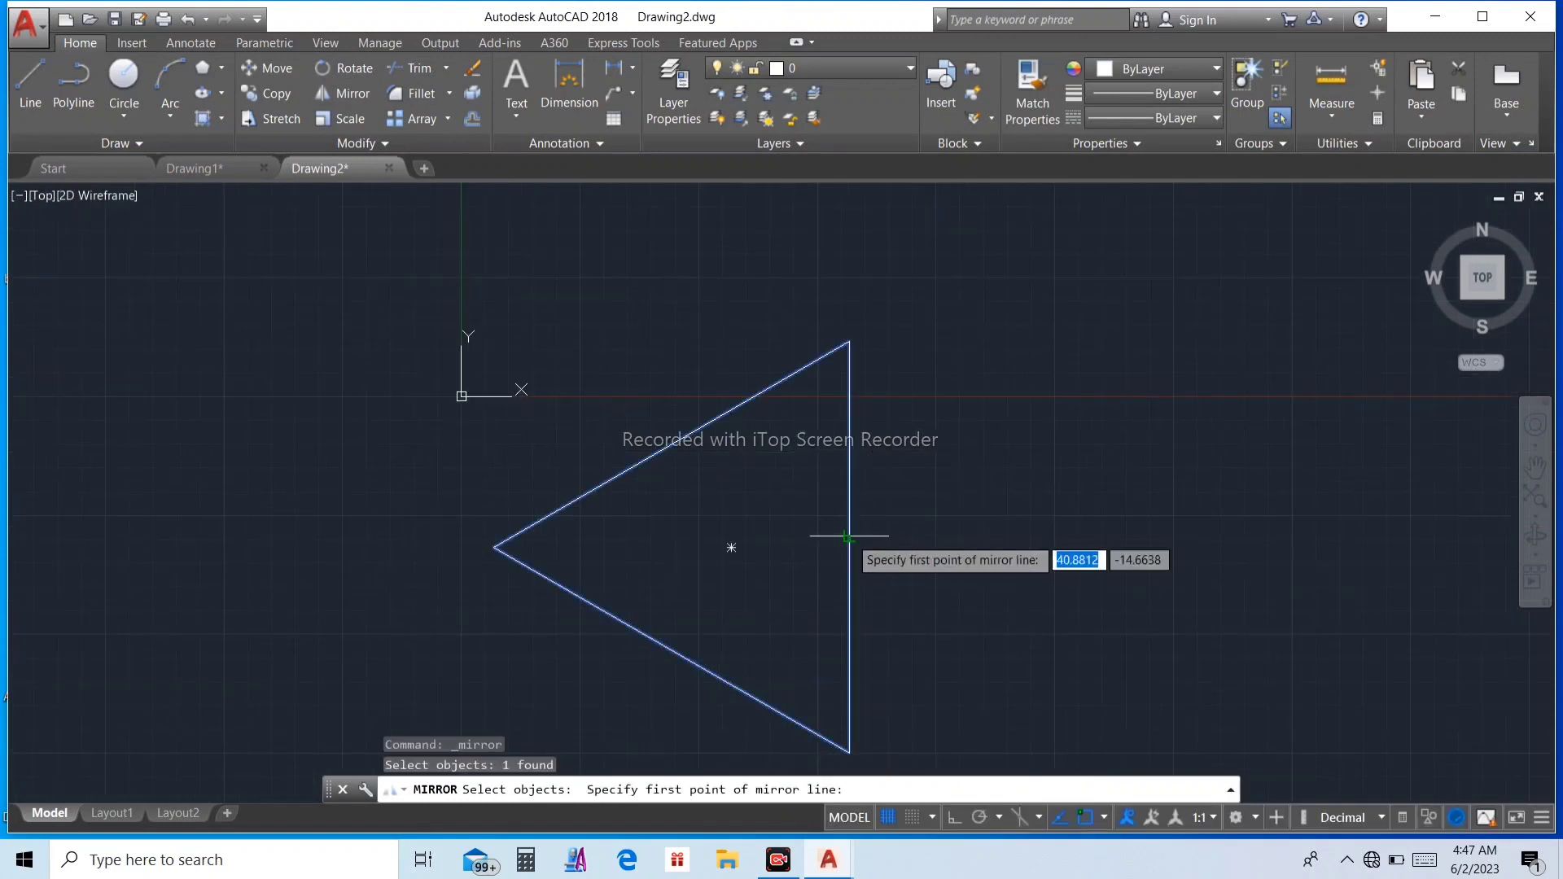
left_click(850, 752)
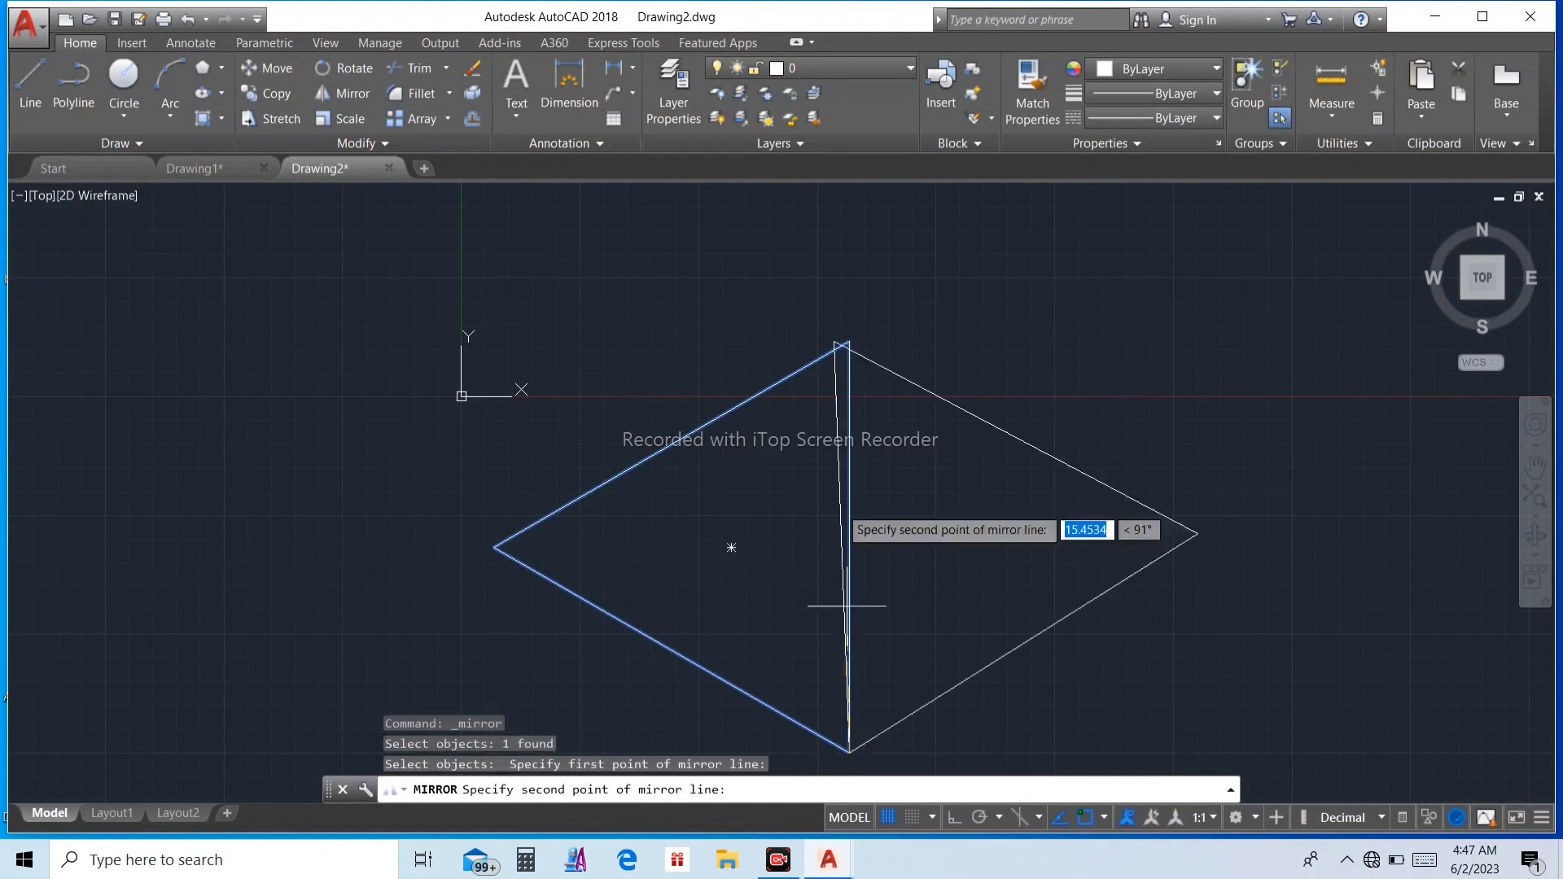
left_click(849, 341)
key("Down")
key("Down")
key("Up")
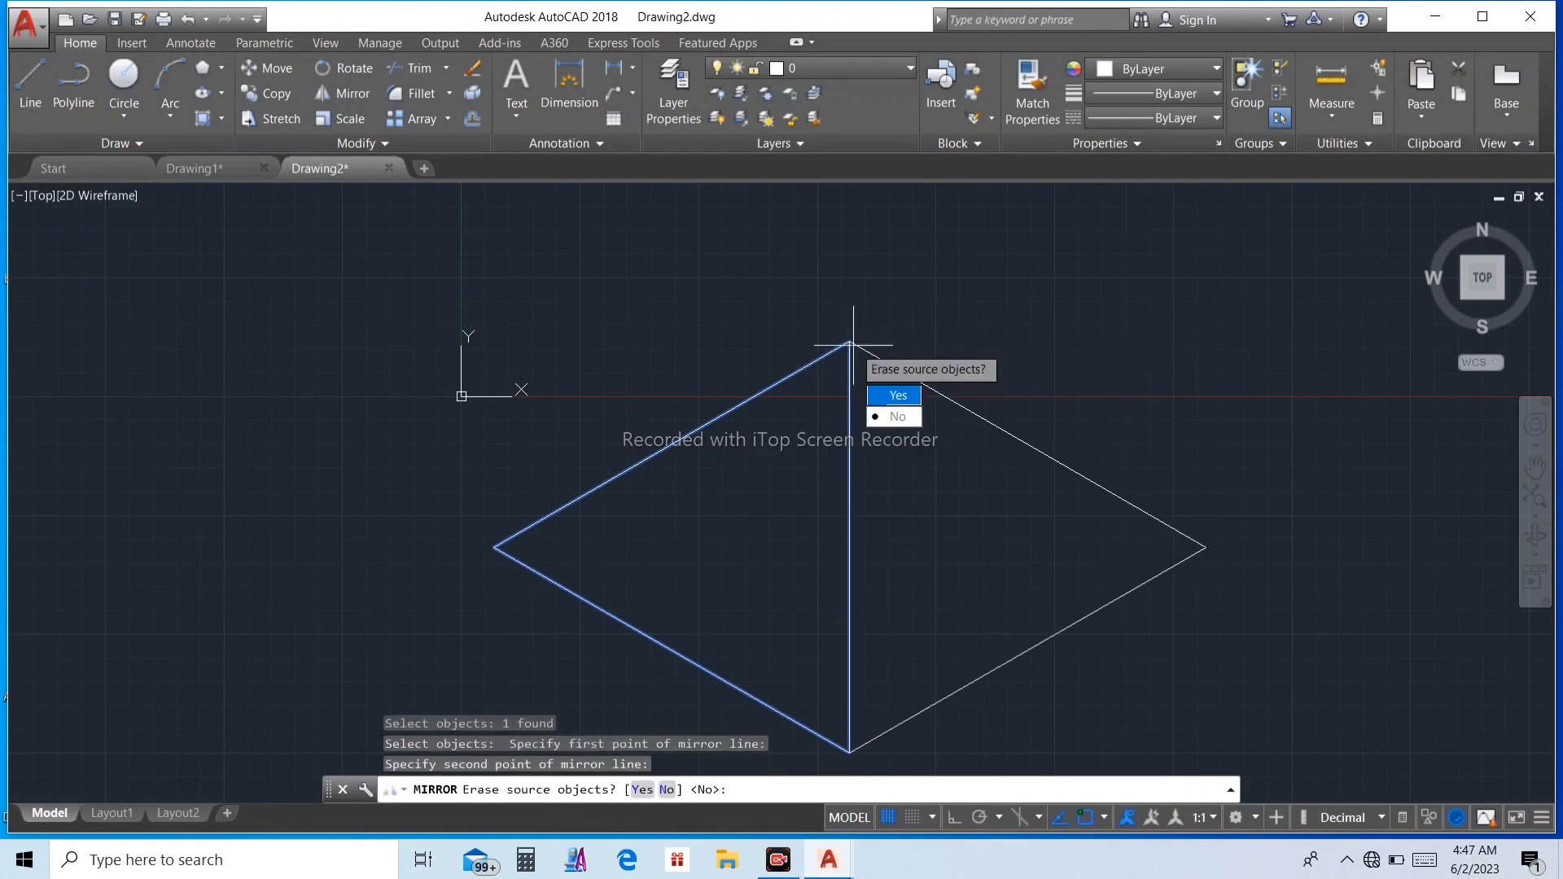
key("Return")
scroll(853, 345, "down", 3)
scroll(891, 503, "up", 2)
key("Escape")
key("Escape")
key("Escape")
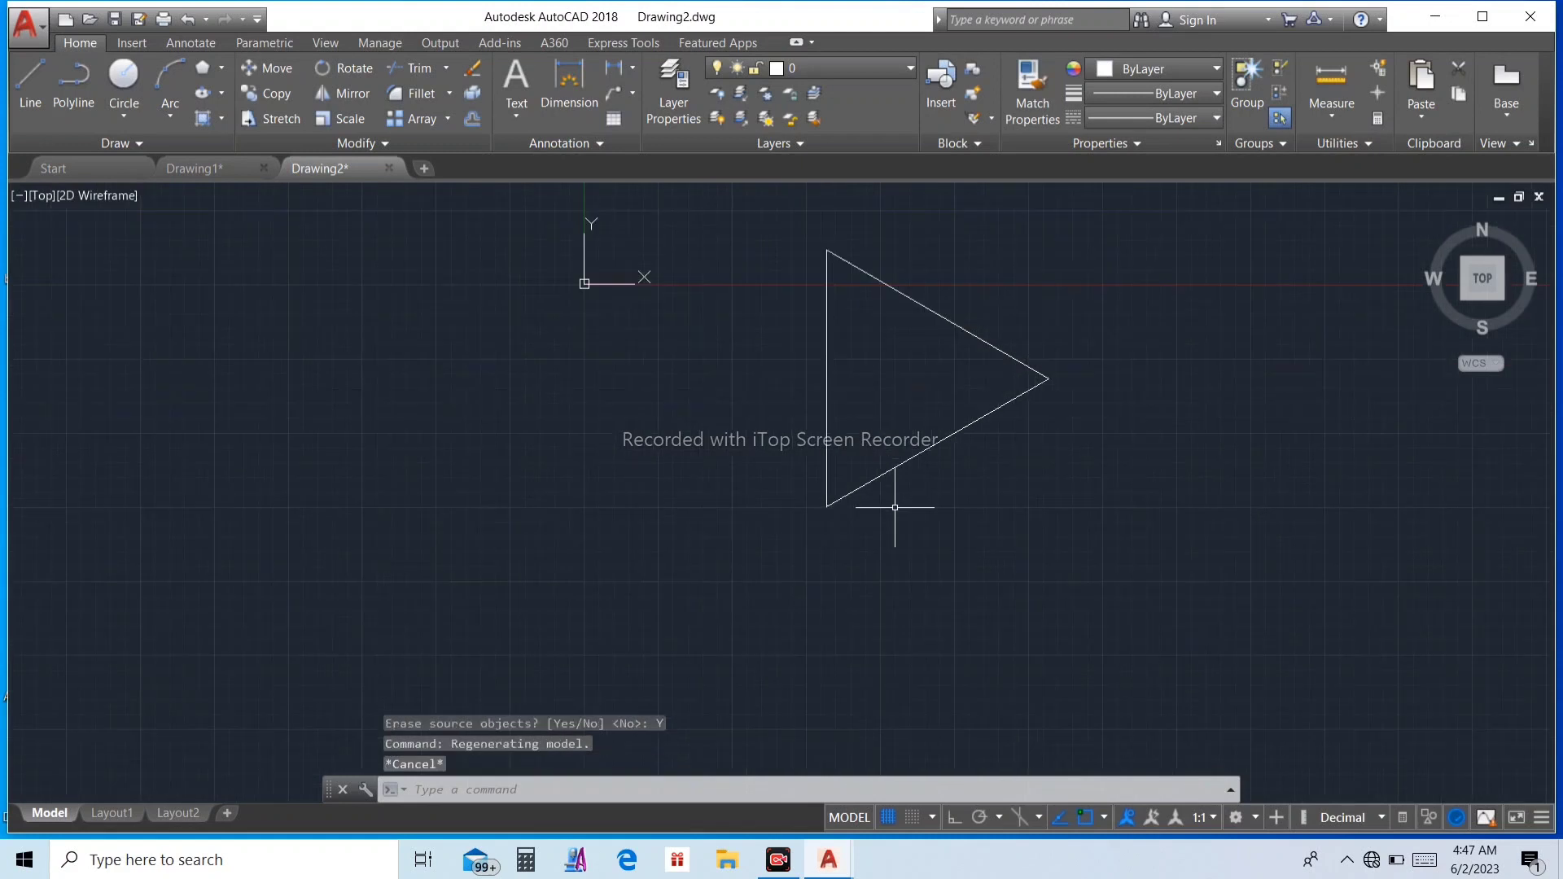
Explode the mirrored triangle into separate lines
left_click(827, 354)
type("x")
key("Return")
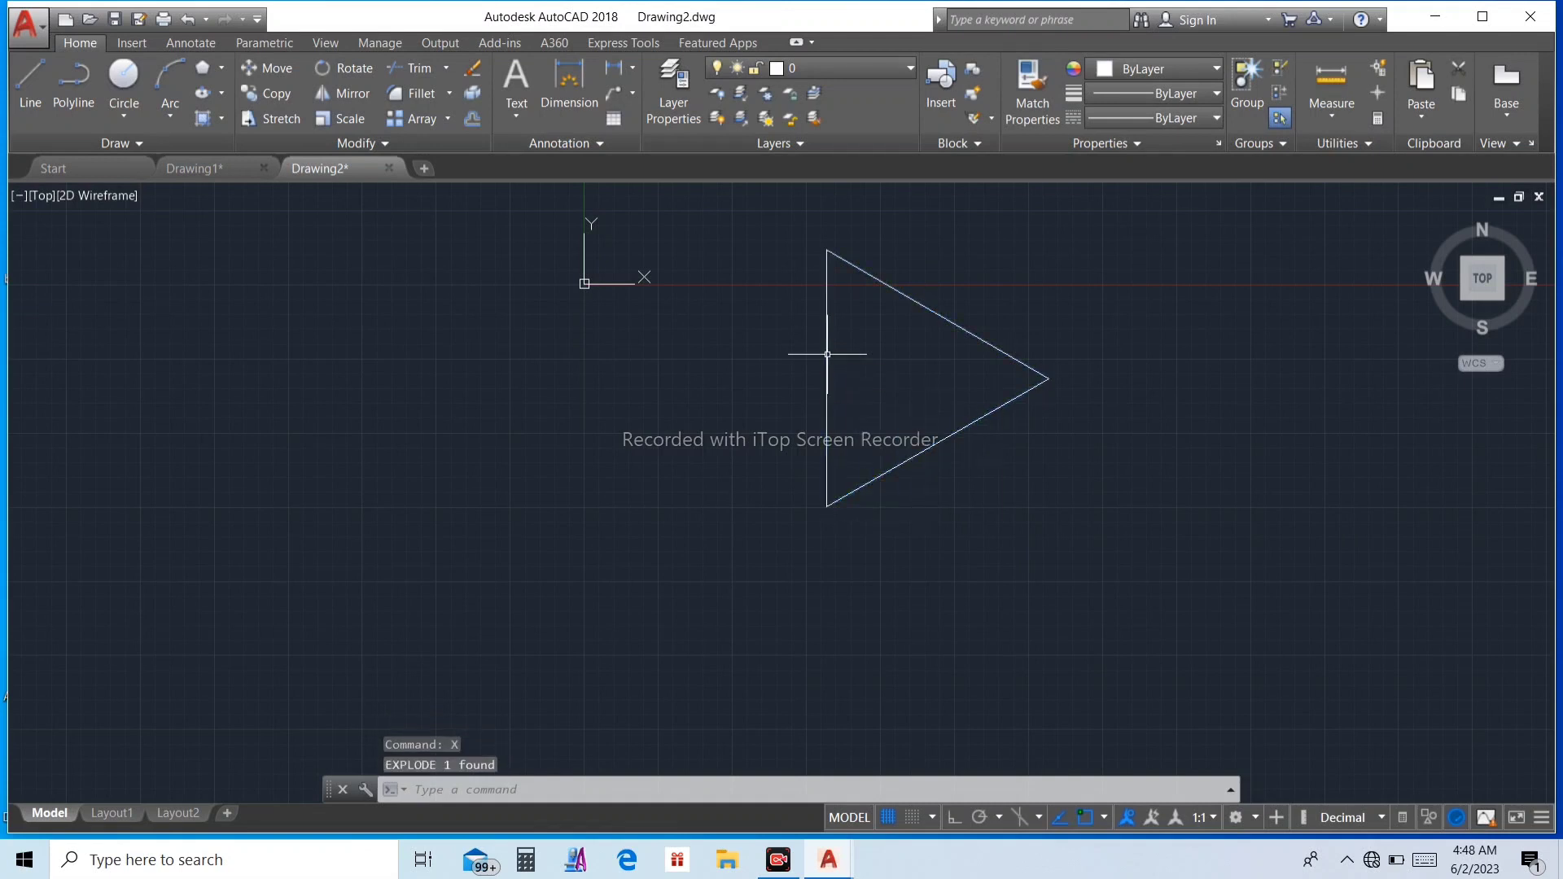
key("Escape")
key("Escape")
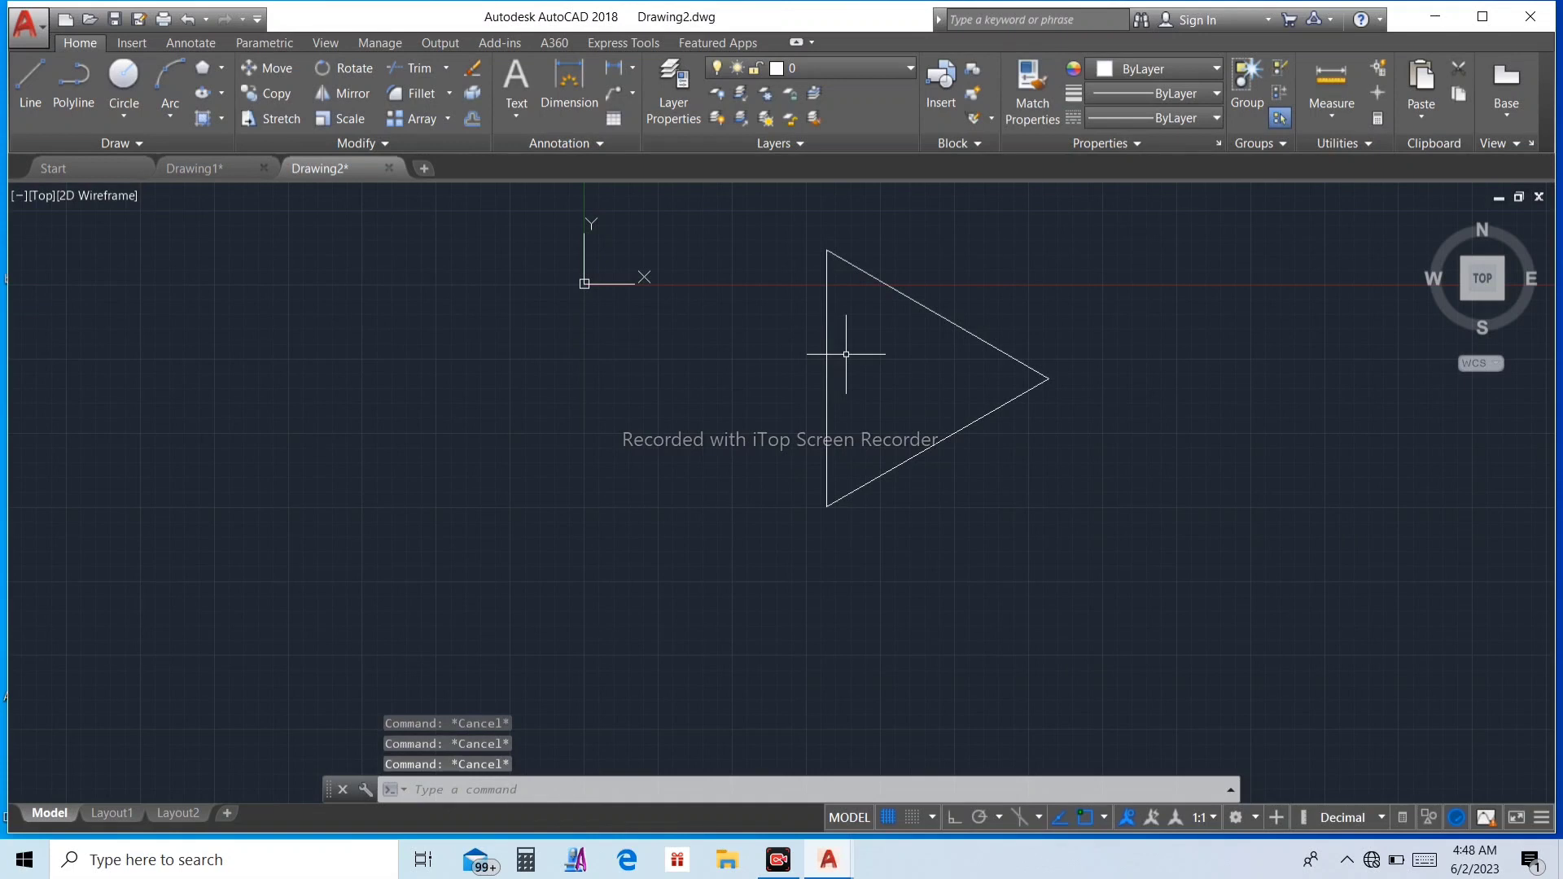
Offset each of the triangle's three sides 12.5 inward
type("o")
key("Return")
type("12.5")
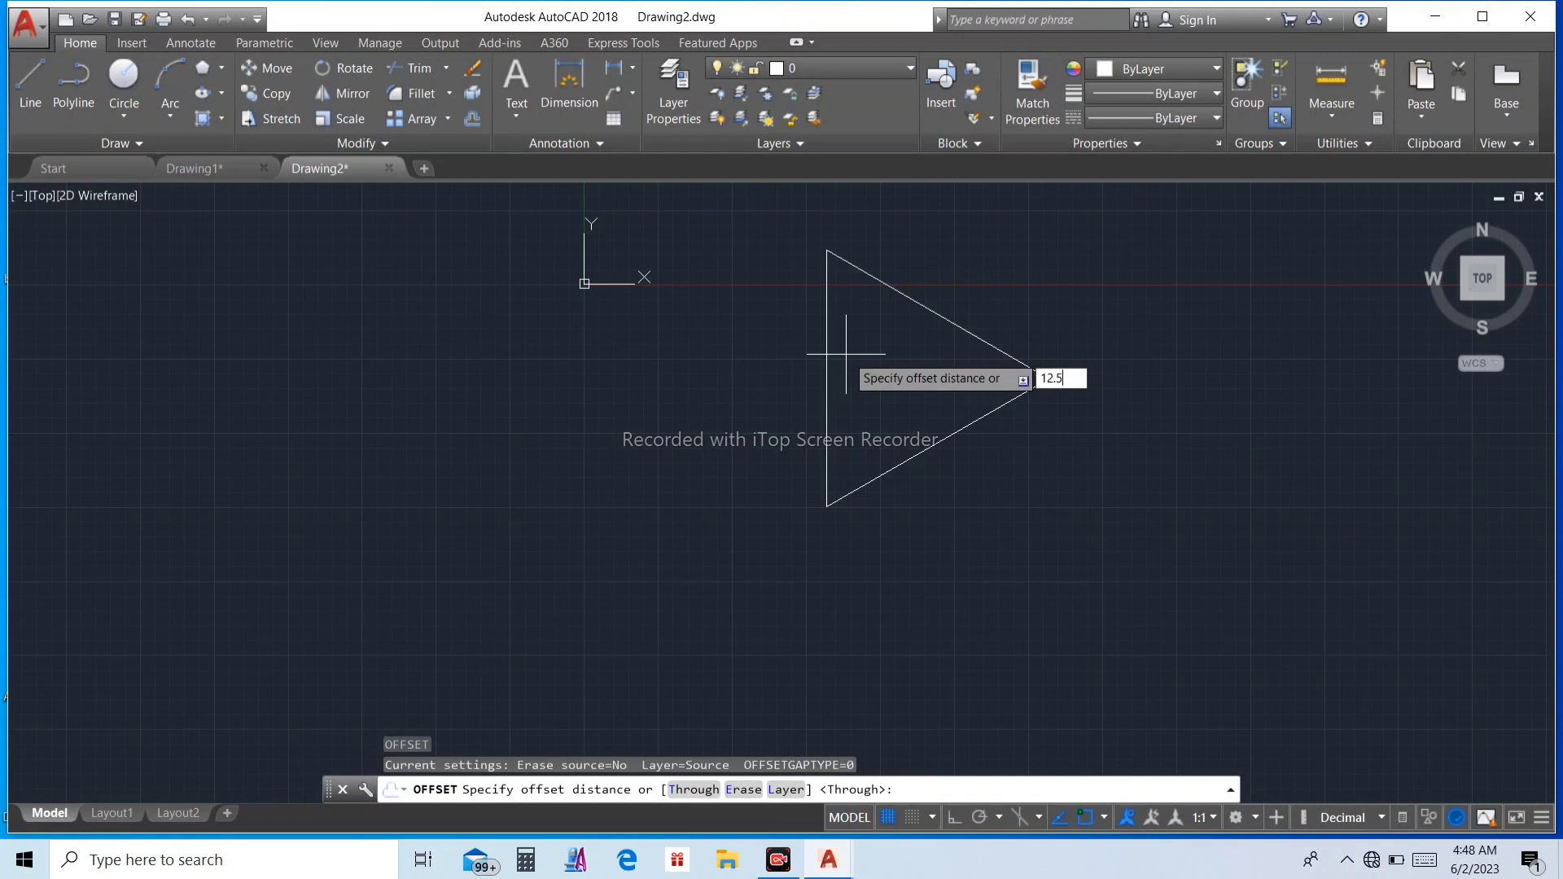
key("Return")
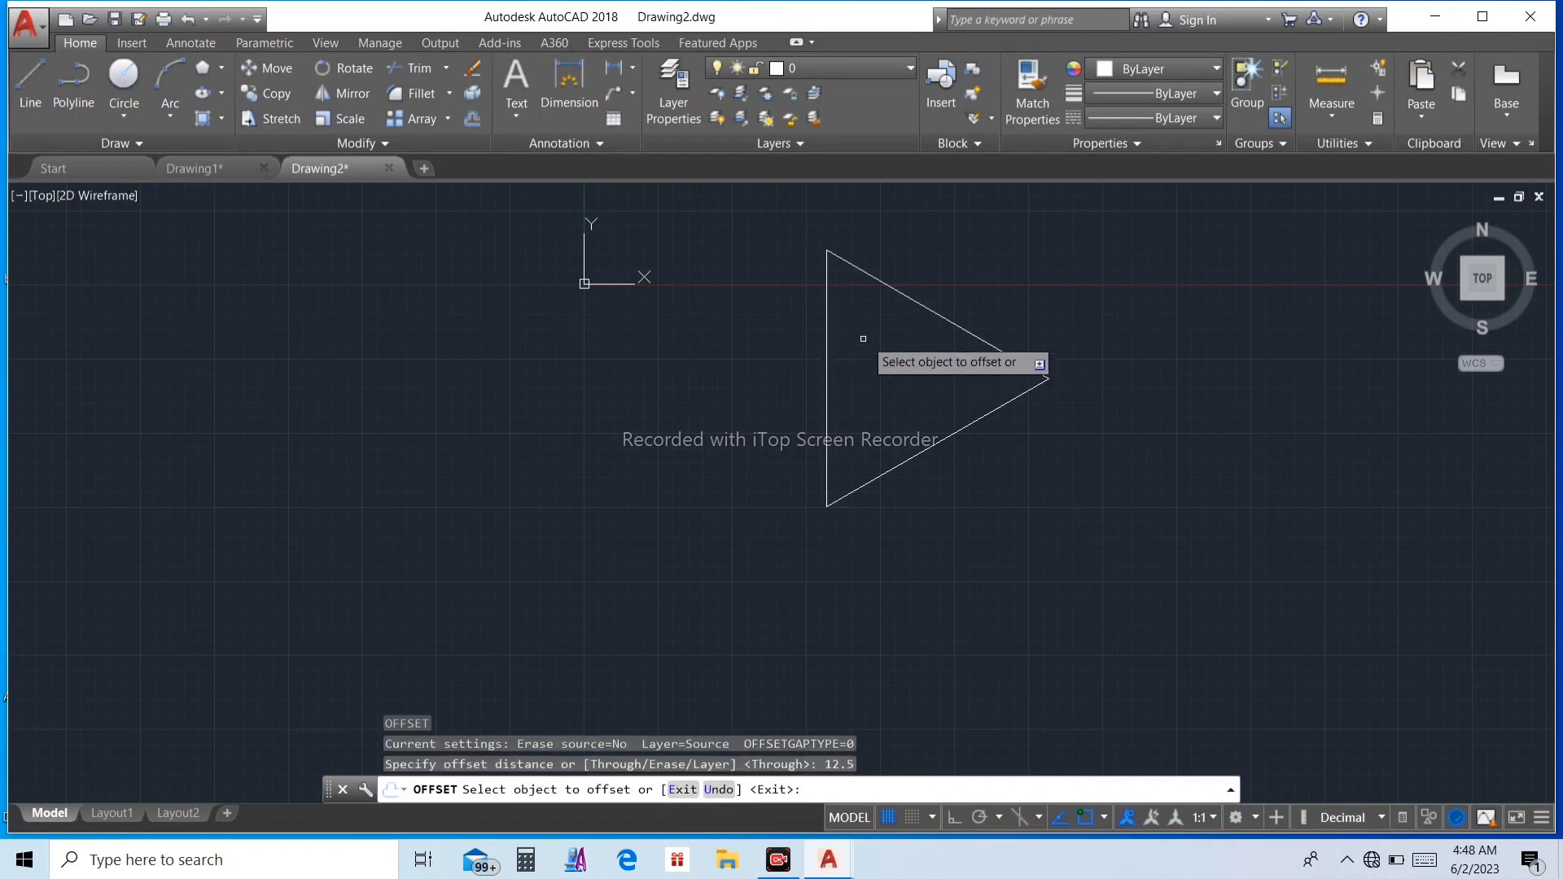
left_click(918, 303)
left_click(919, 373)
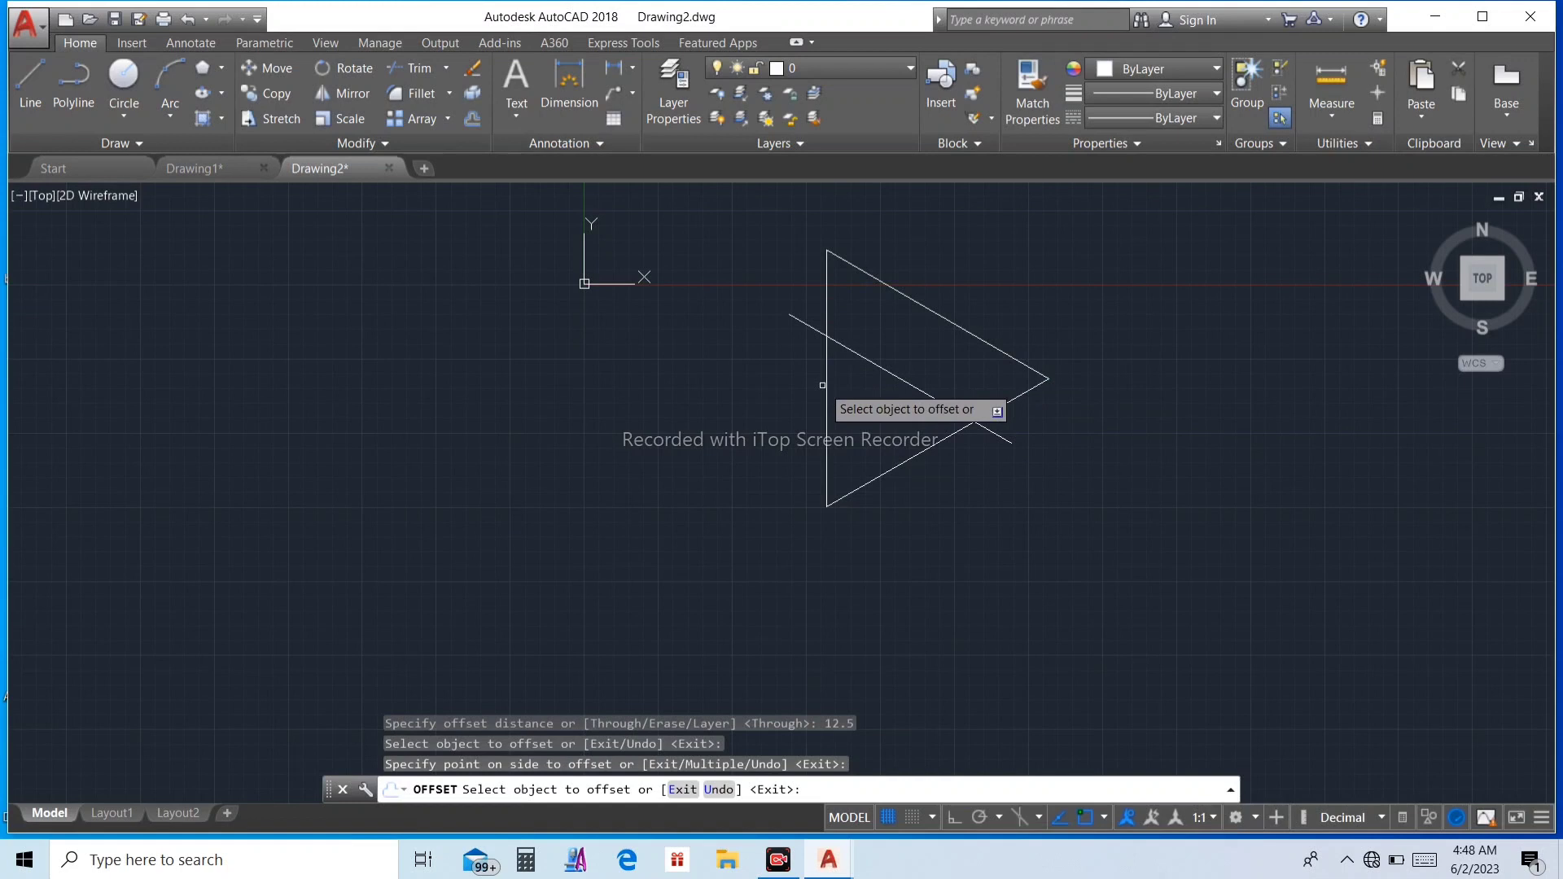
left_click(828, 389)
left_click(865, 389)
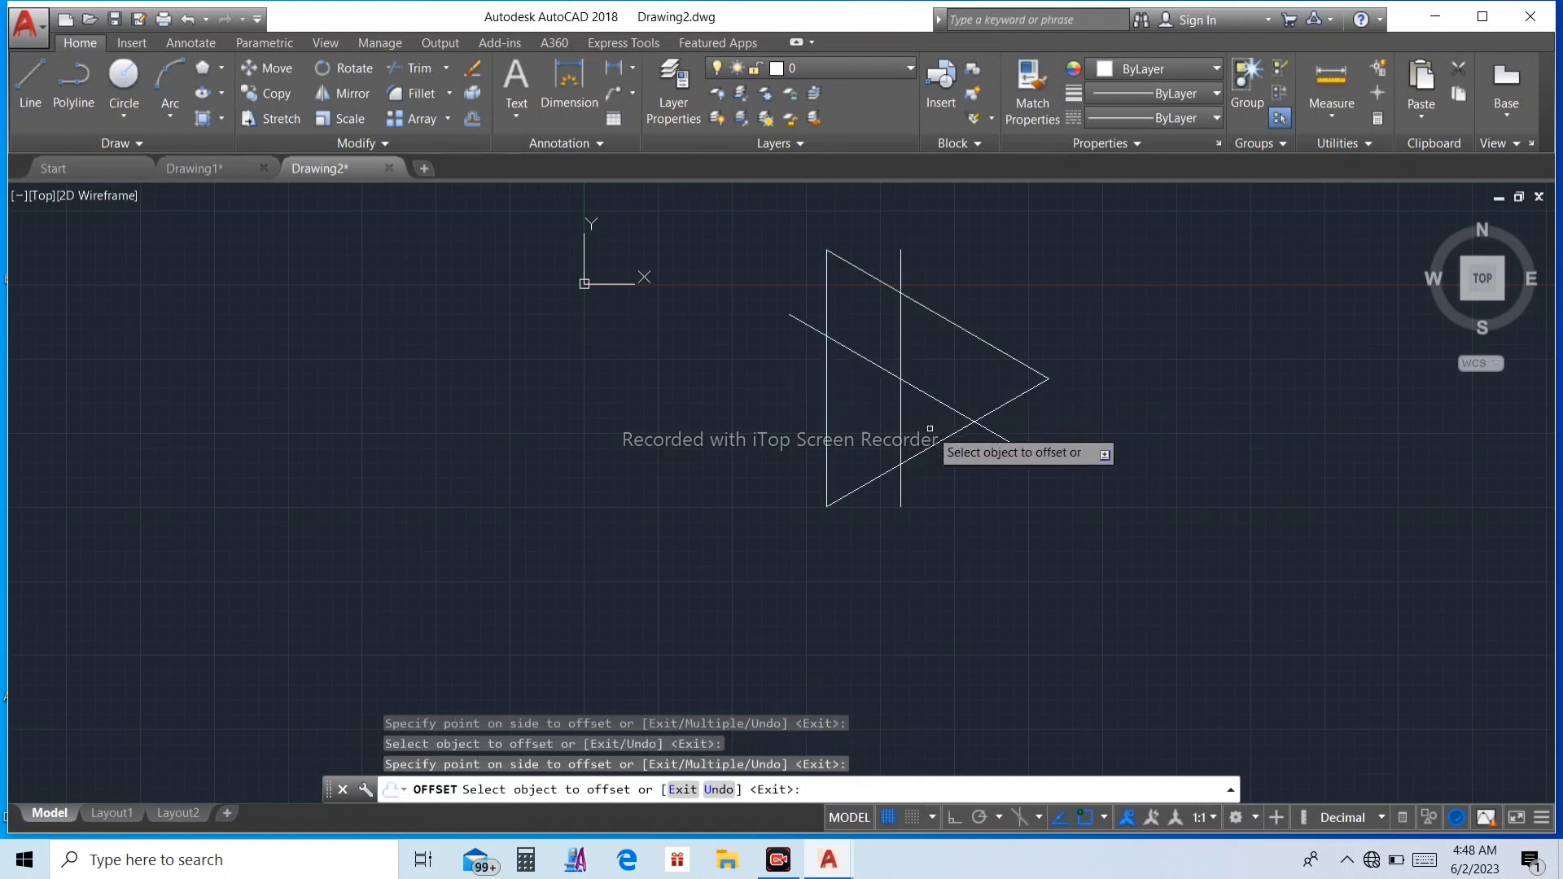
left_click(935, 444)
left_click(913, 370)
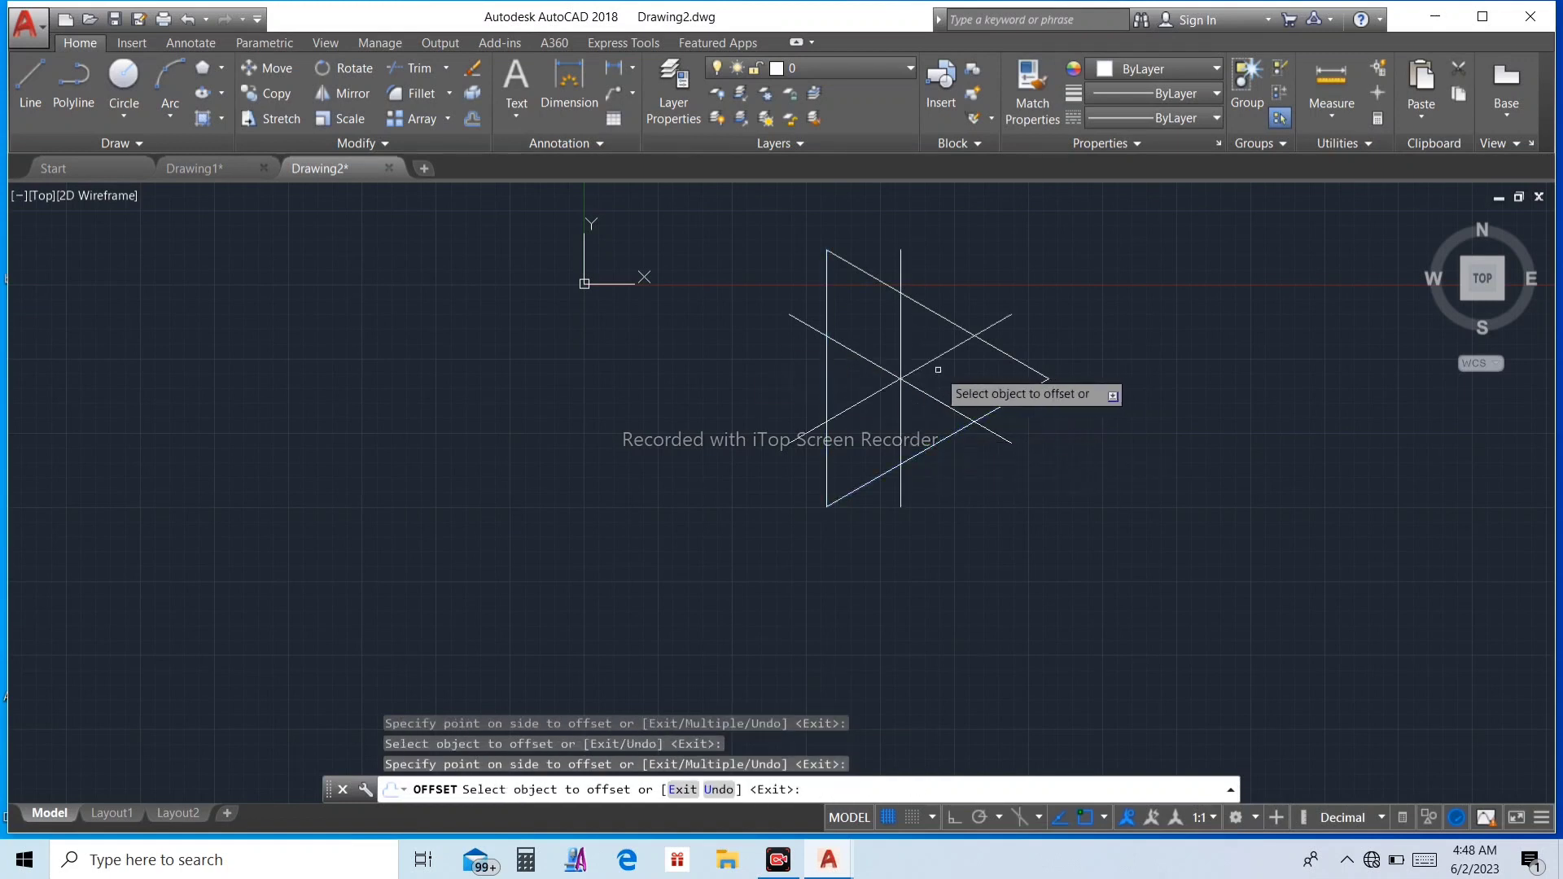
key("Escape")
Offset the vertical line through the triangle's centre by 3 to both sides
right_click(1122, 314)
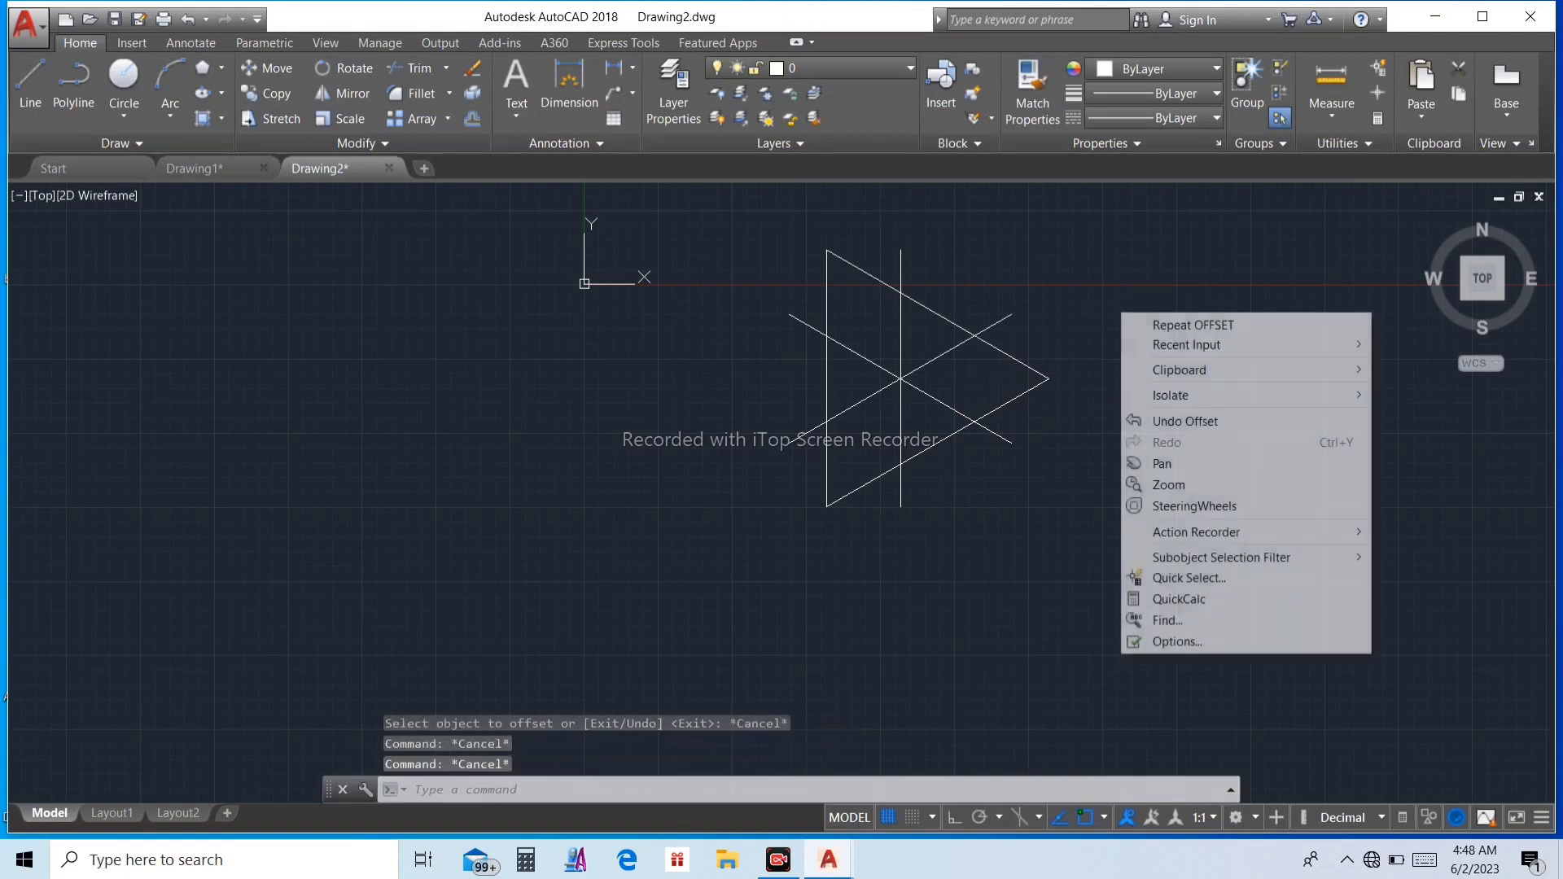
left_click(1147, 322)
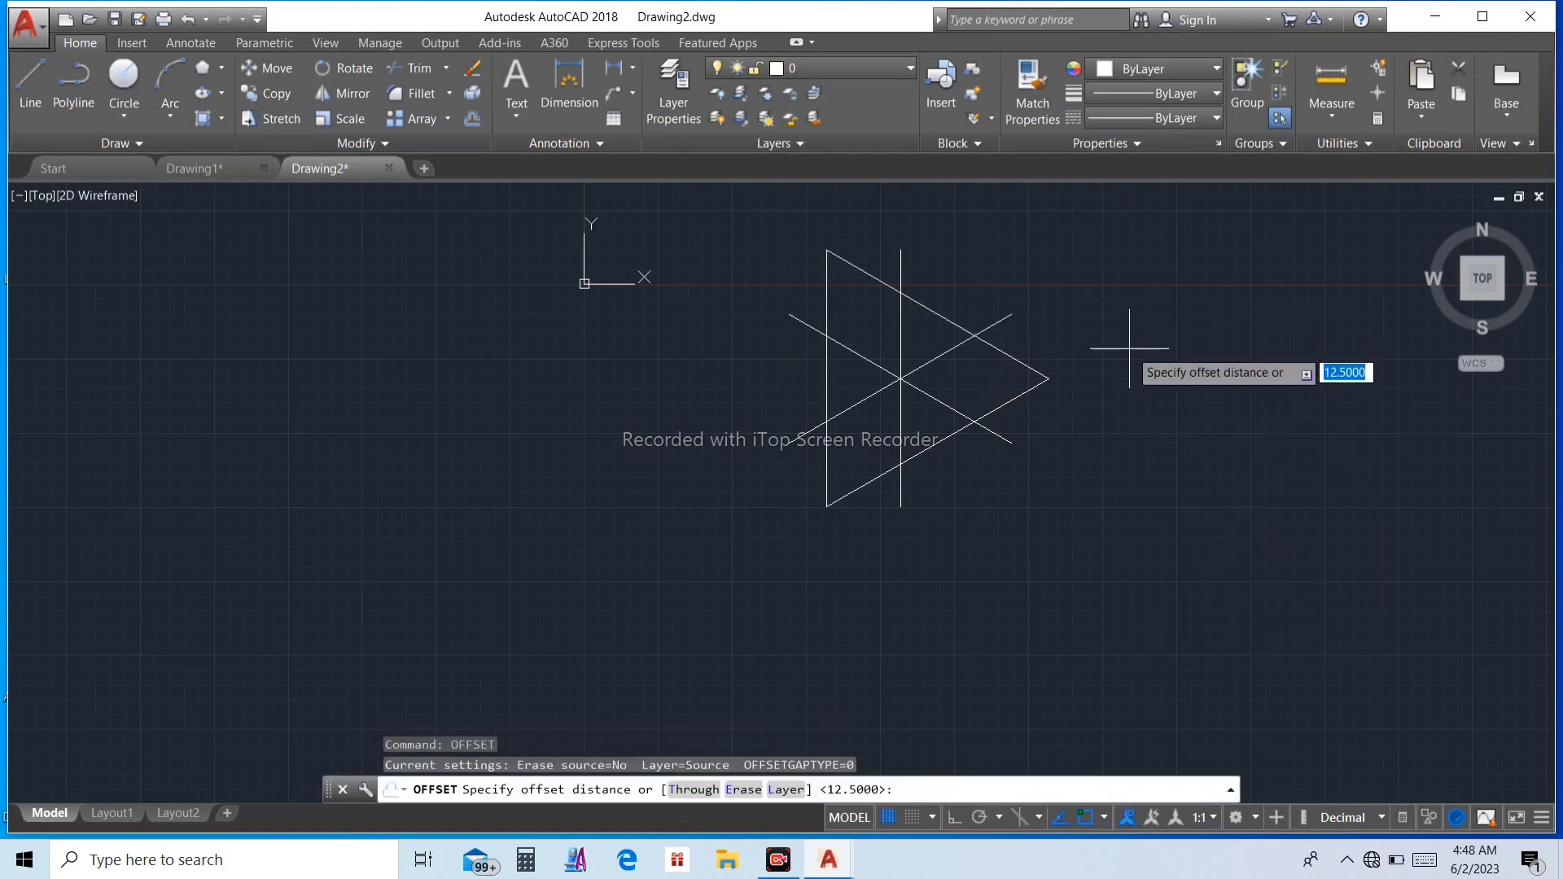
type("3")
key("Return")
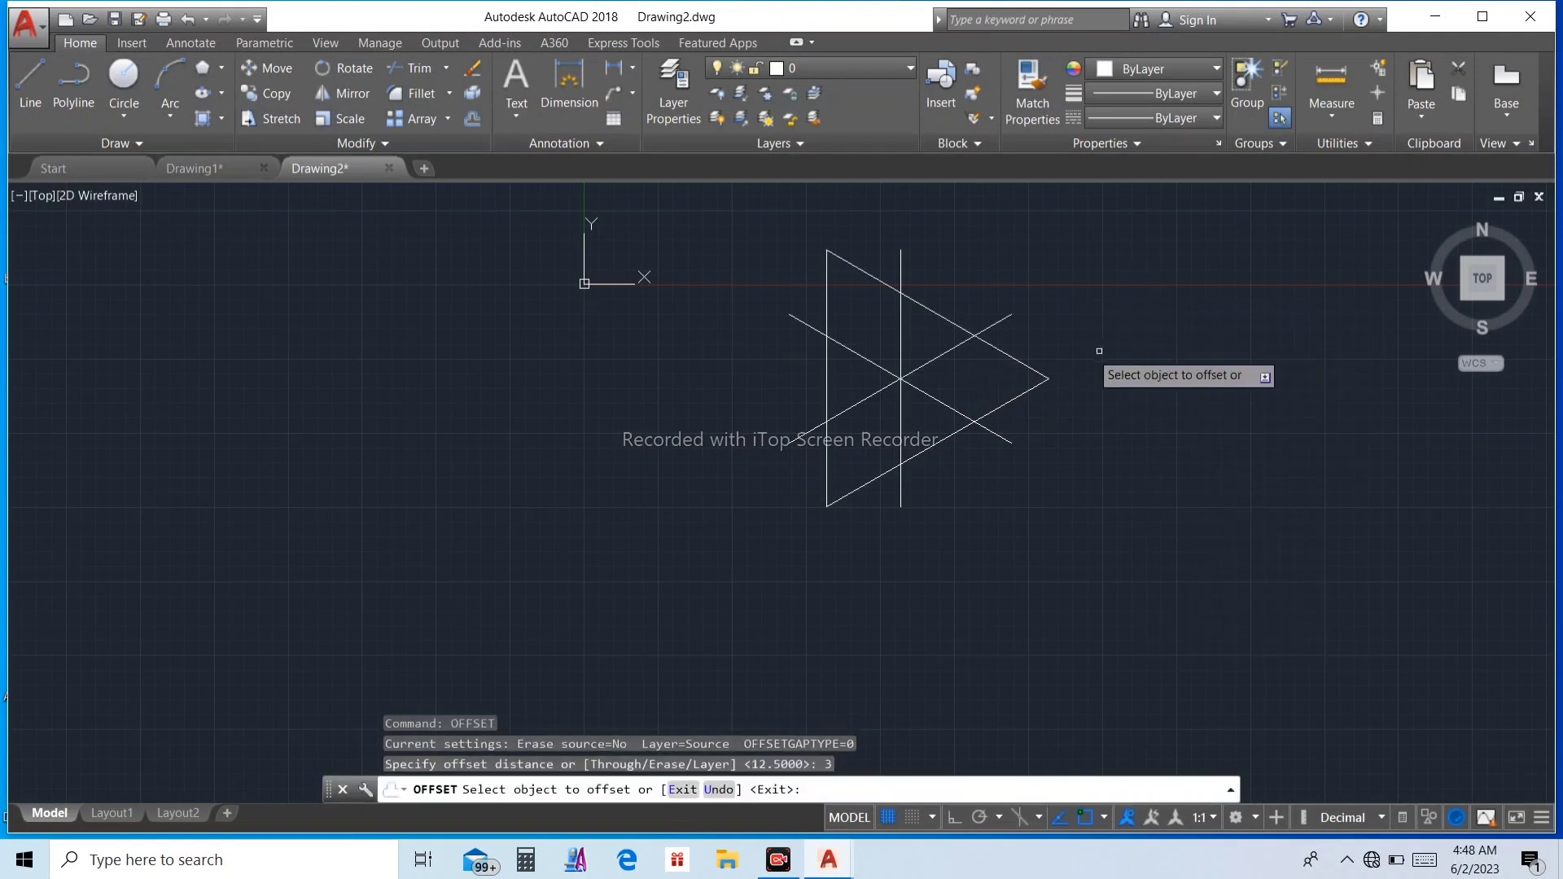
left_click(901, 346)
left_click(890, 318)
left_click(901, 342)
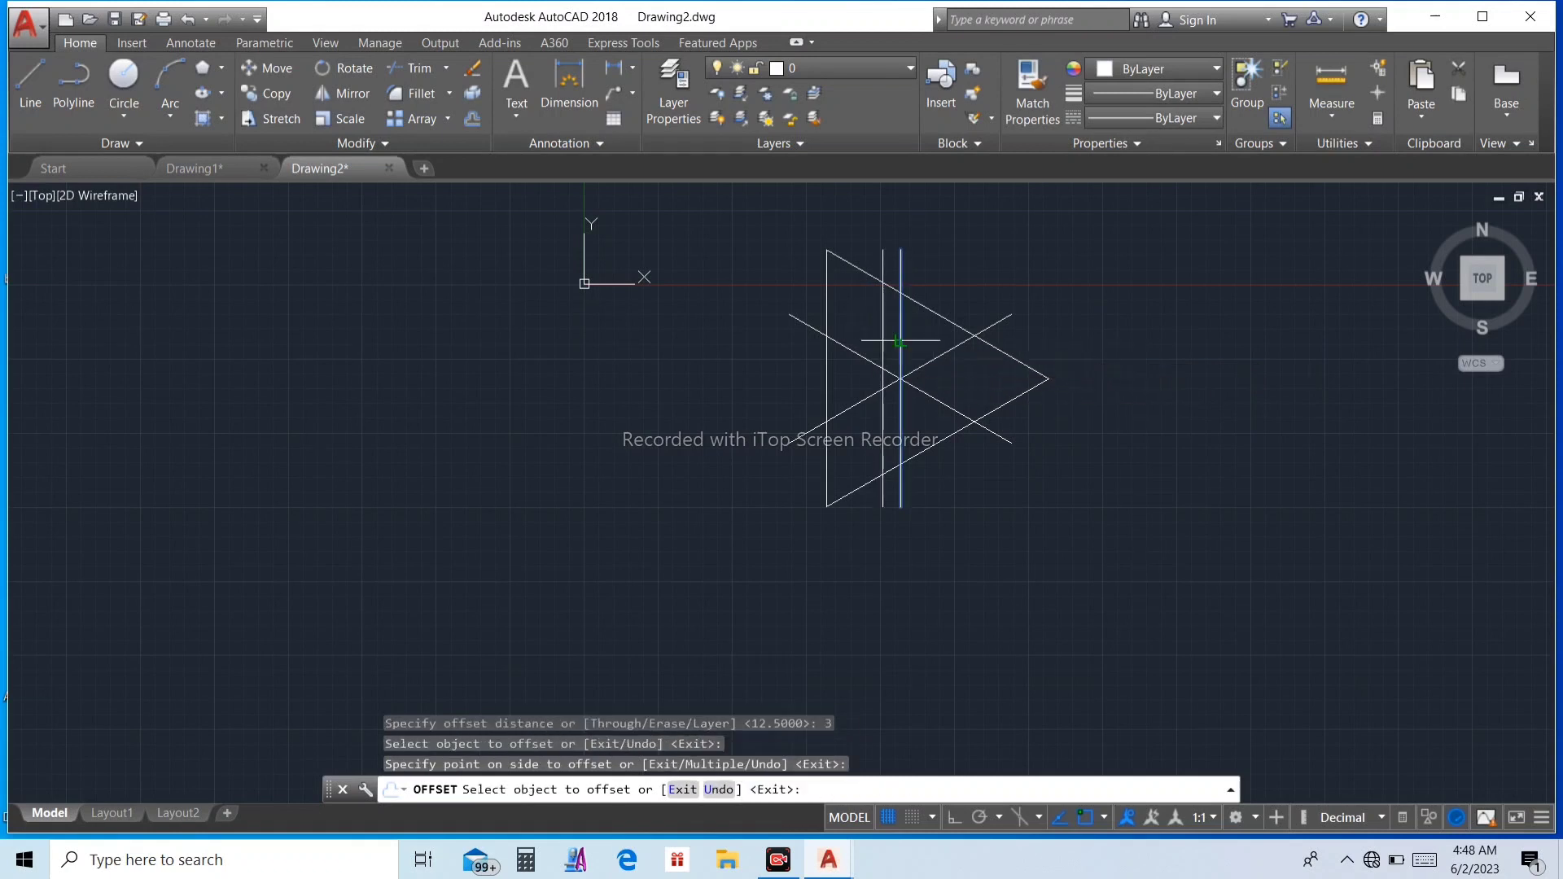
left_click(918, 343)
Offset both diagonal lines through the triangle's centre by 3 to each side
left_click(949, 357)
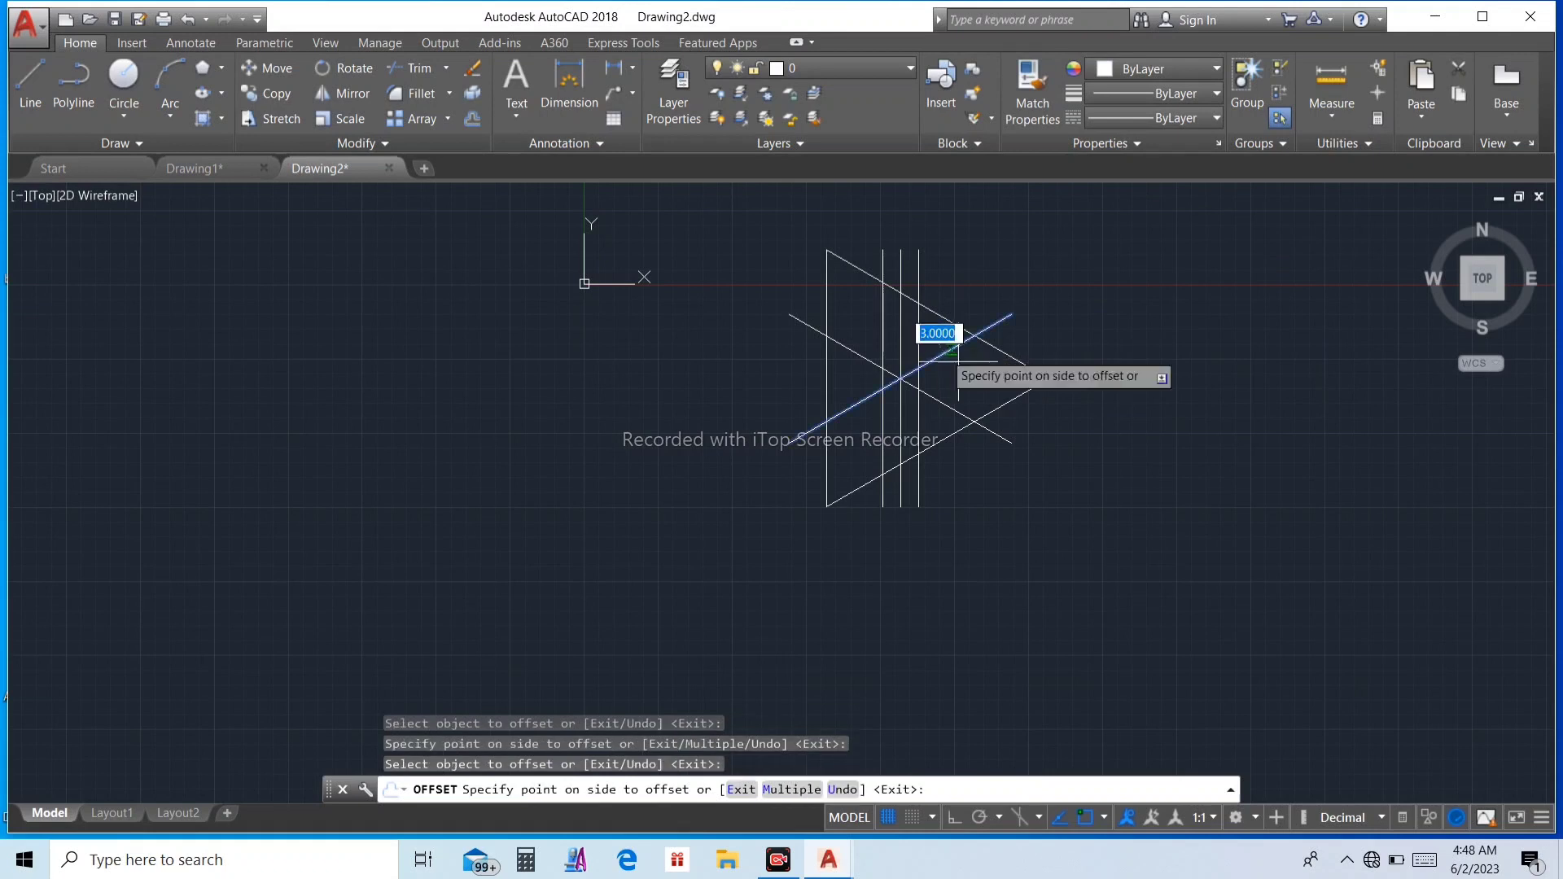
left_click(975, 379)
left_click(949, 349)
left_click(931, 334)
left_click(955, 411)
left_click(965, 395)
left_click(940, 402)
left_click(938, 426)
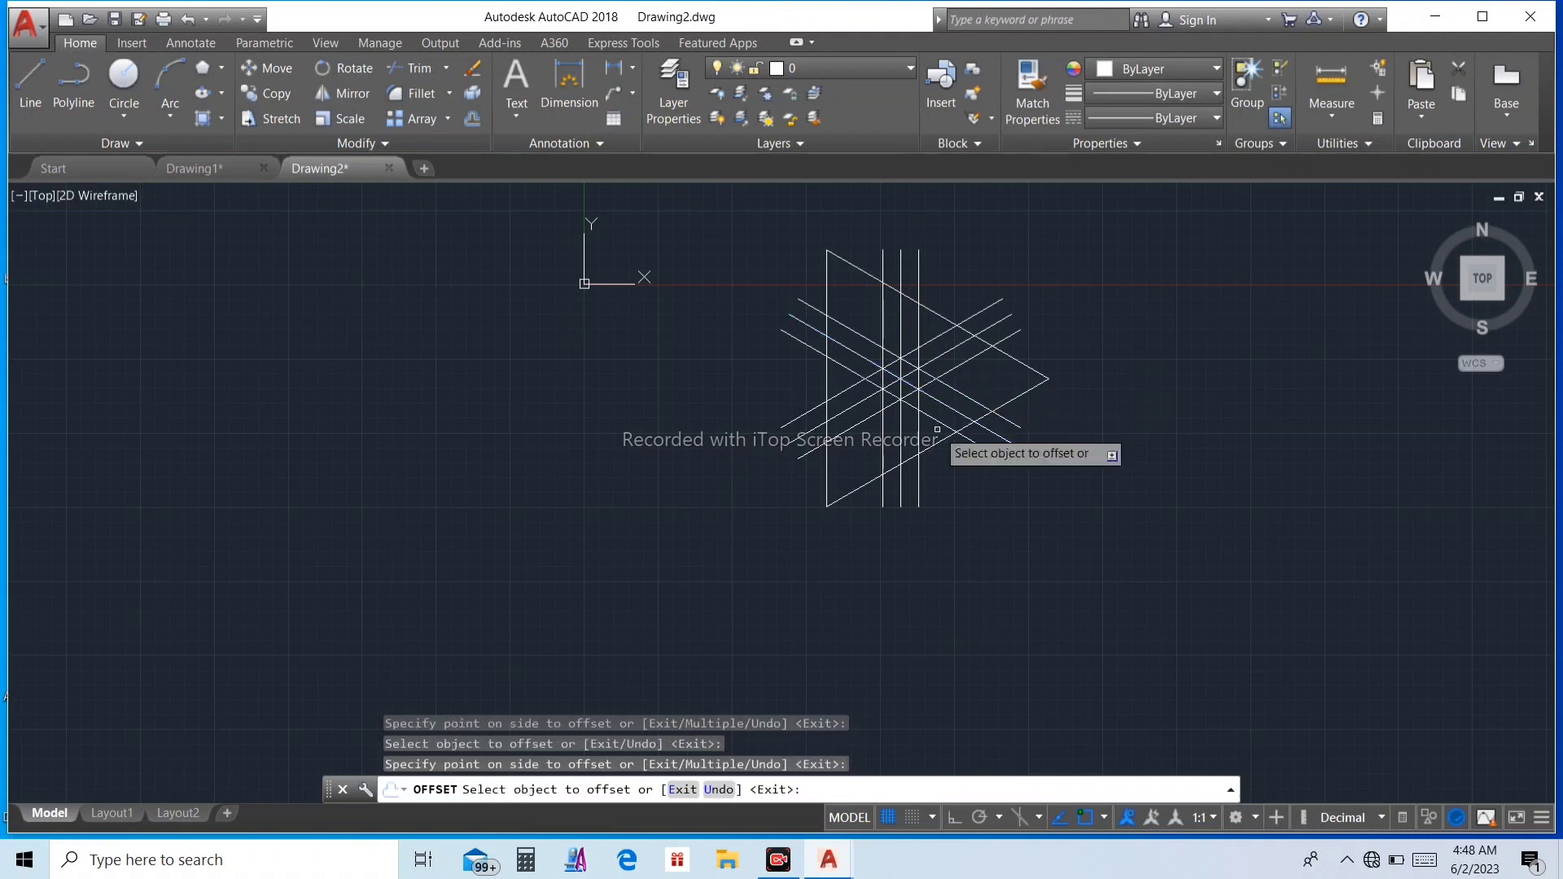
key("Escape")
key("Escape")
key("Escape")
key("Escape")
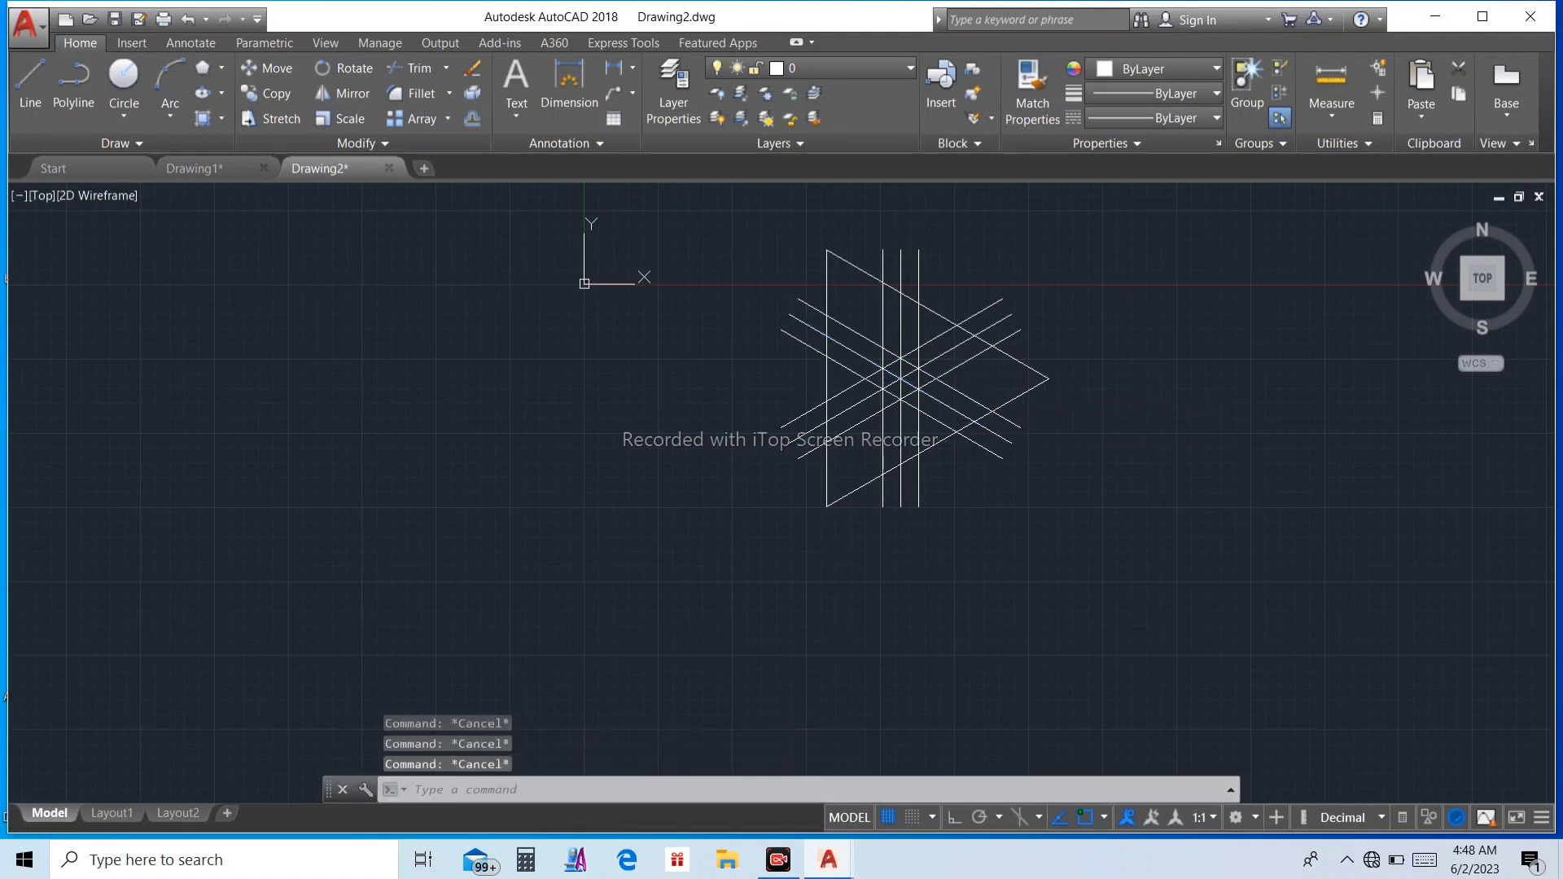
Join the triangle's three outer sides into one polyline
left_click(1040, 382)
left_click(1030, 368)
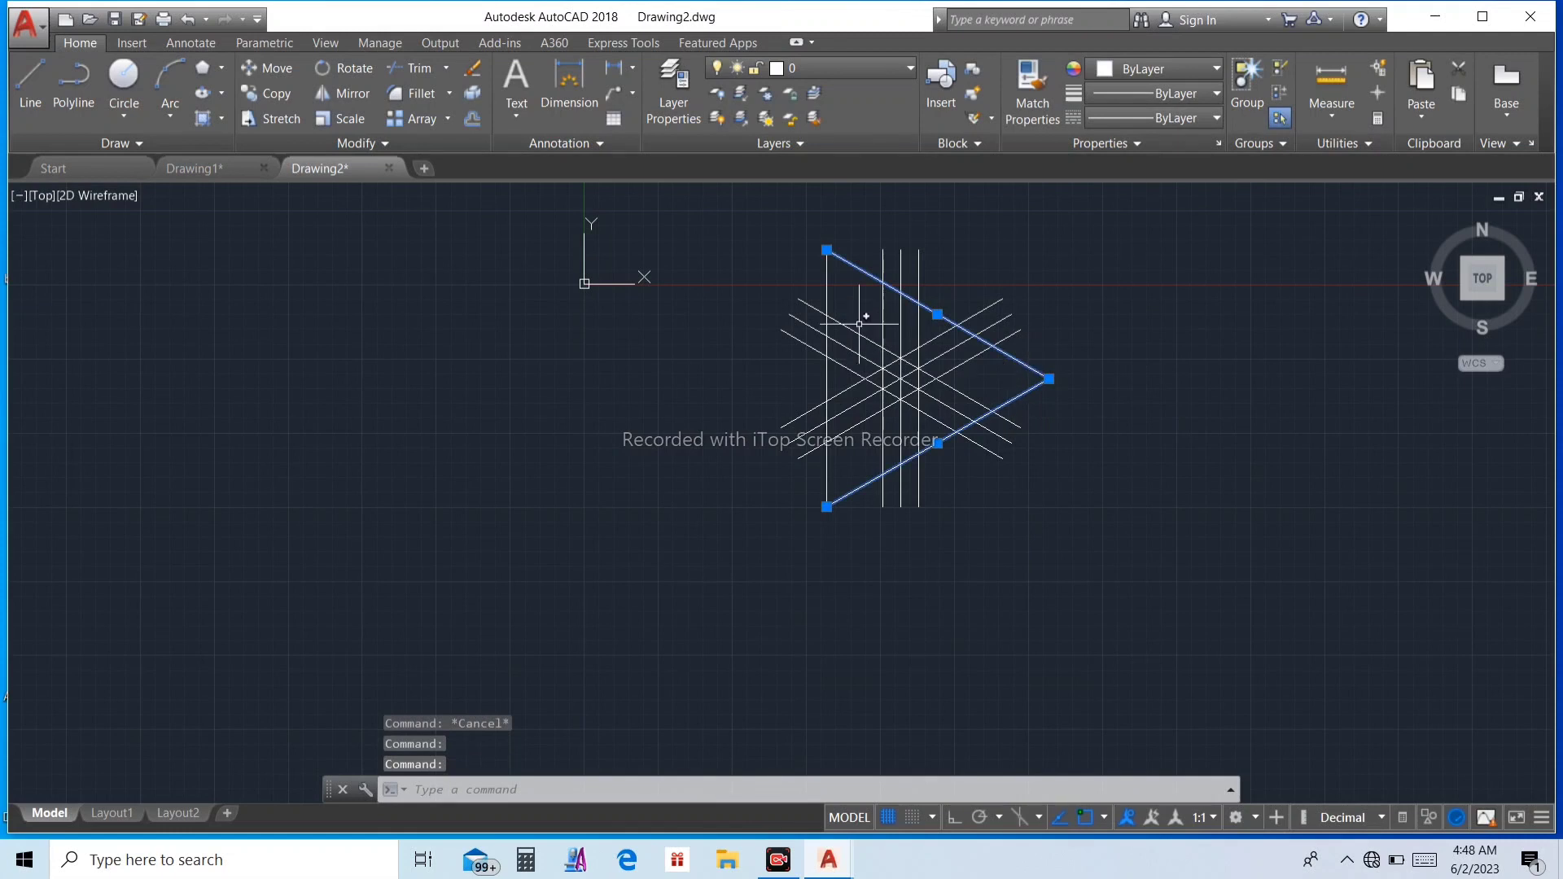
left_click(828, 285)
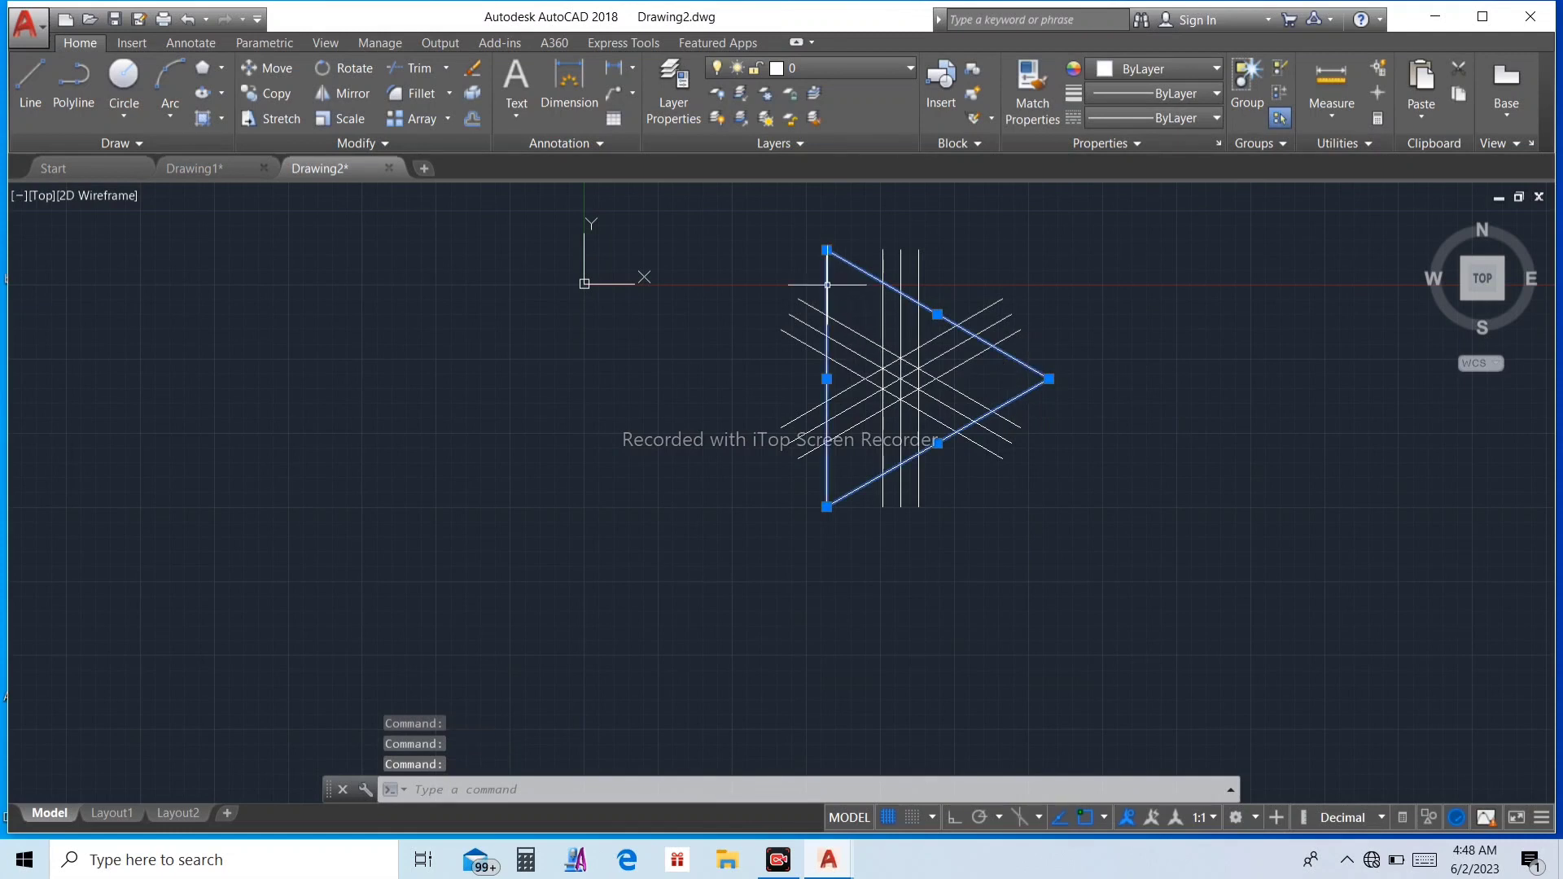
type("j")
key("Down")
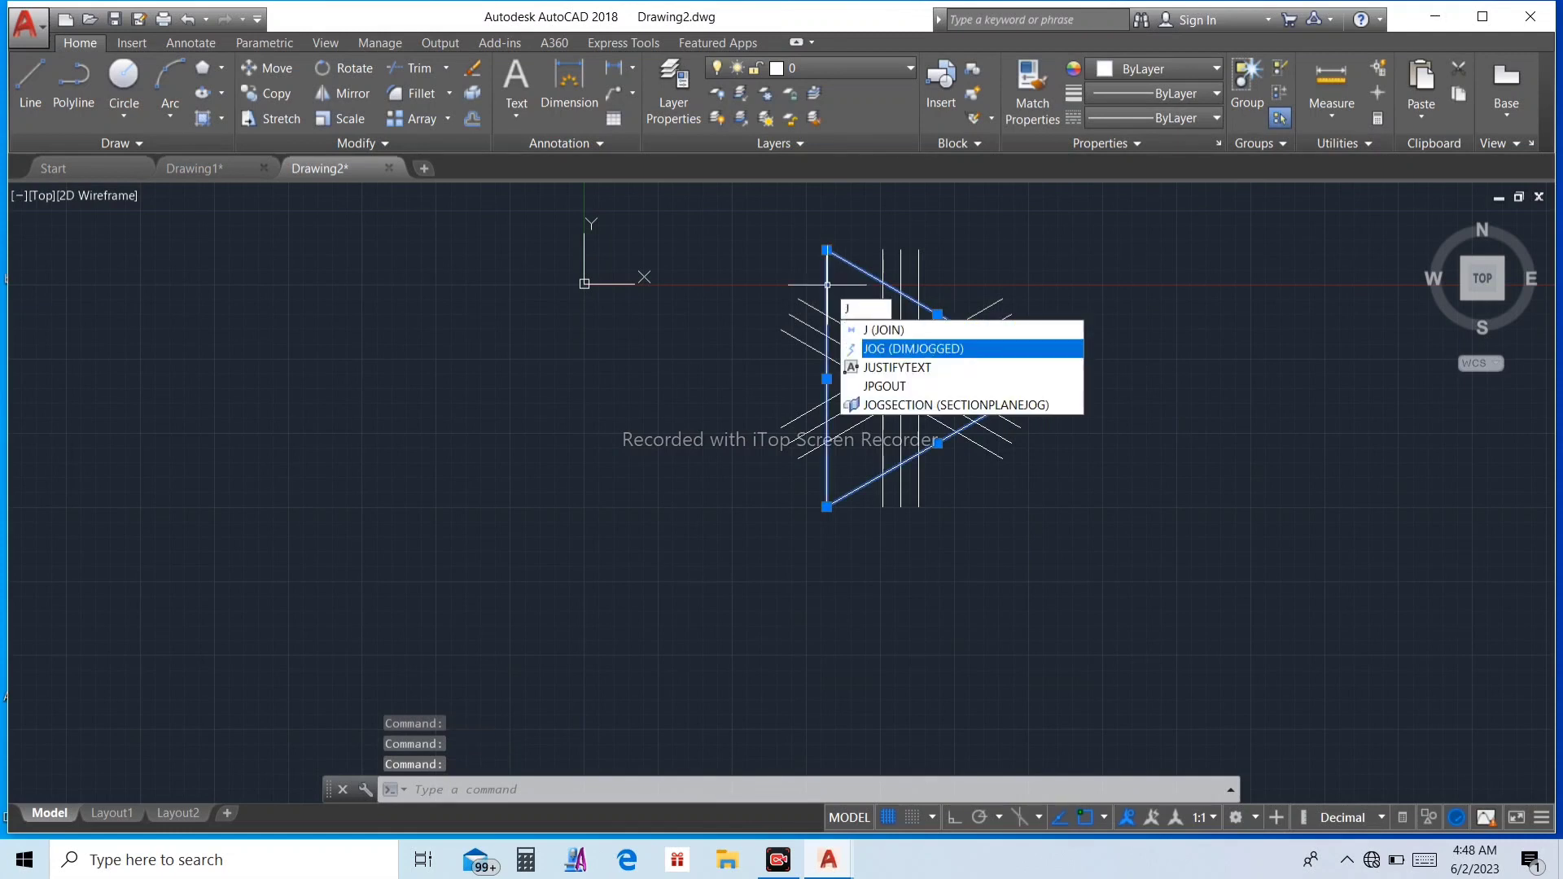
key("Escape")
type("j")
key("Return")
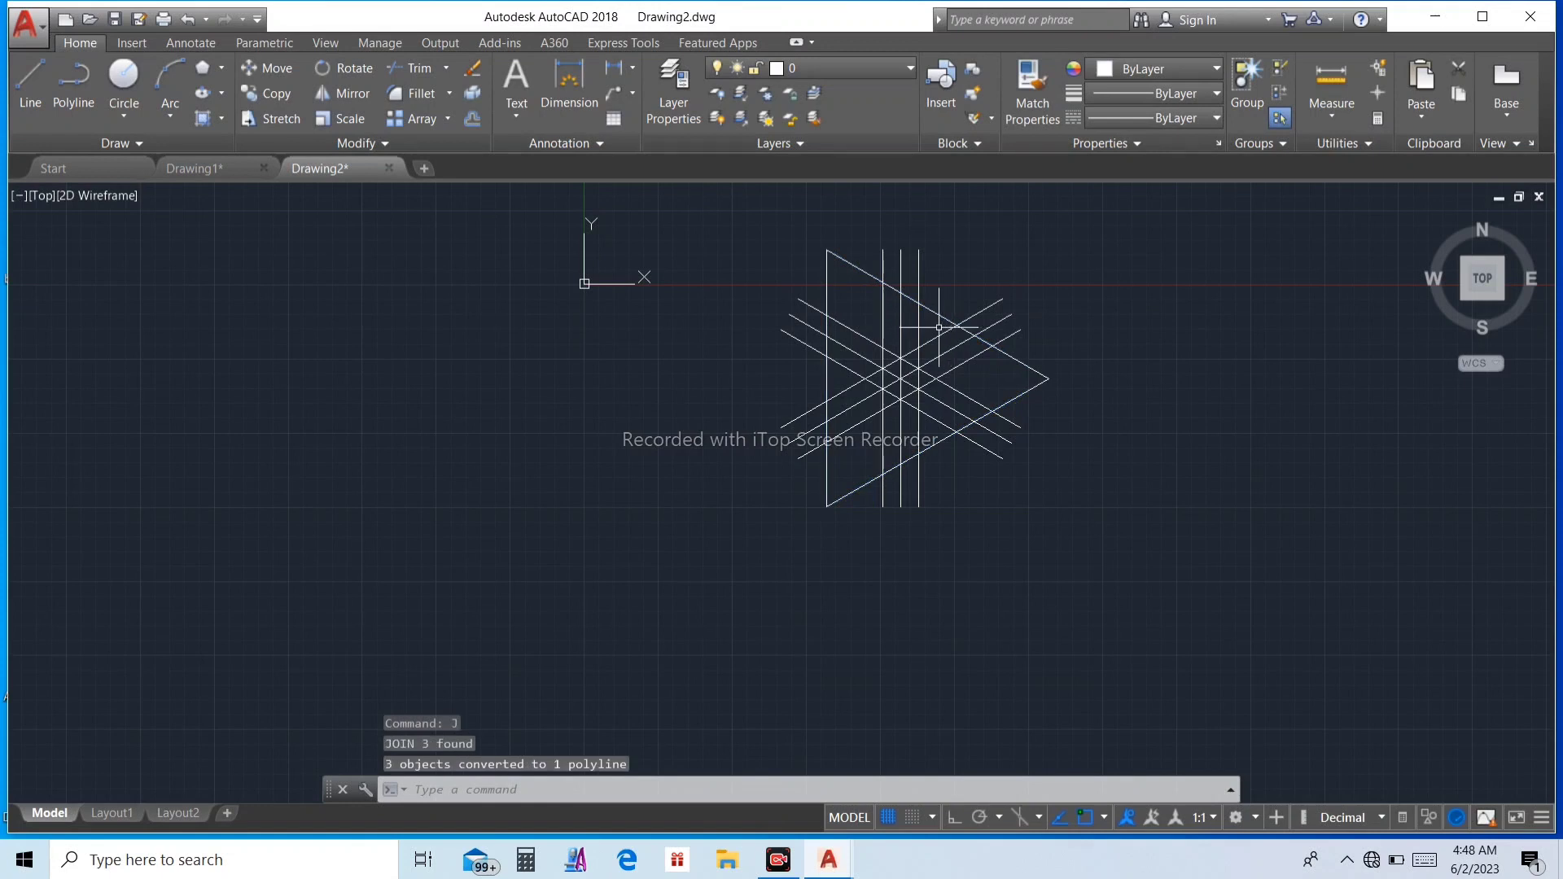
Offset the joined triangle polyline 6 outward
type("o")
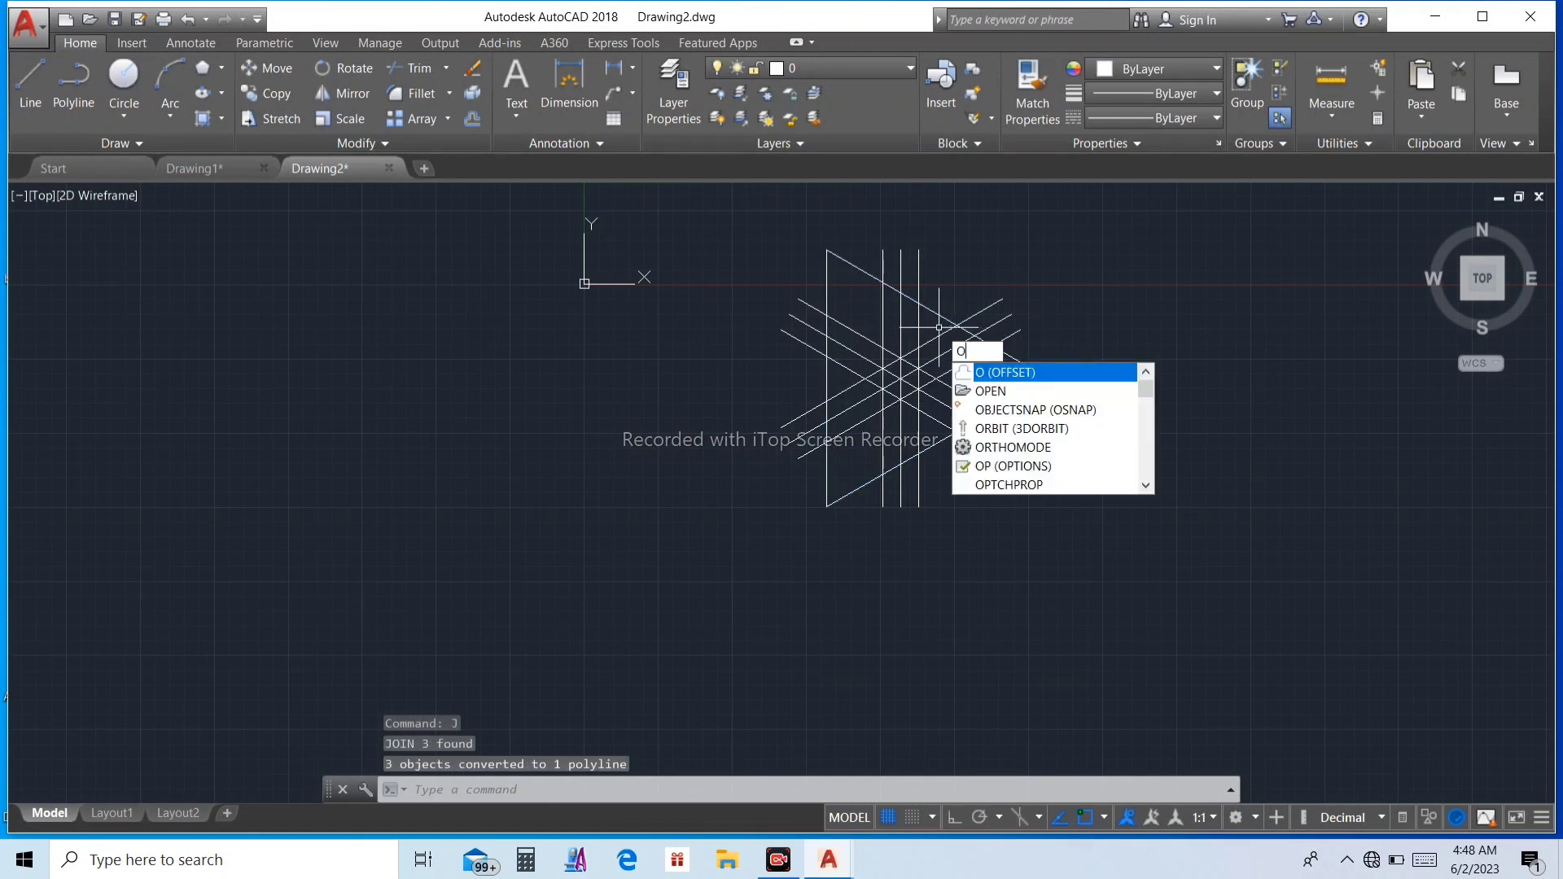
key("Return")
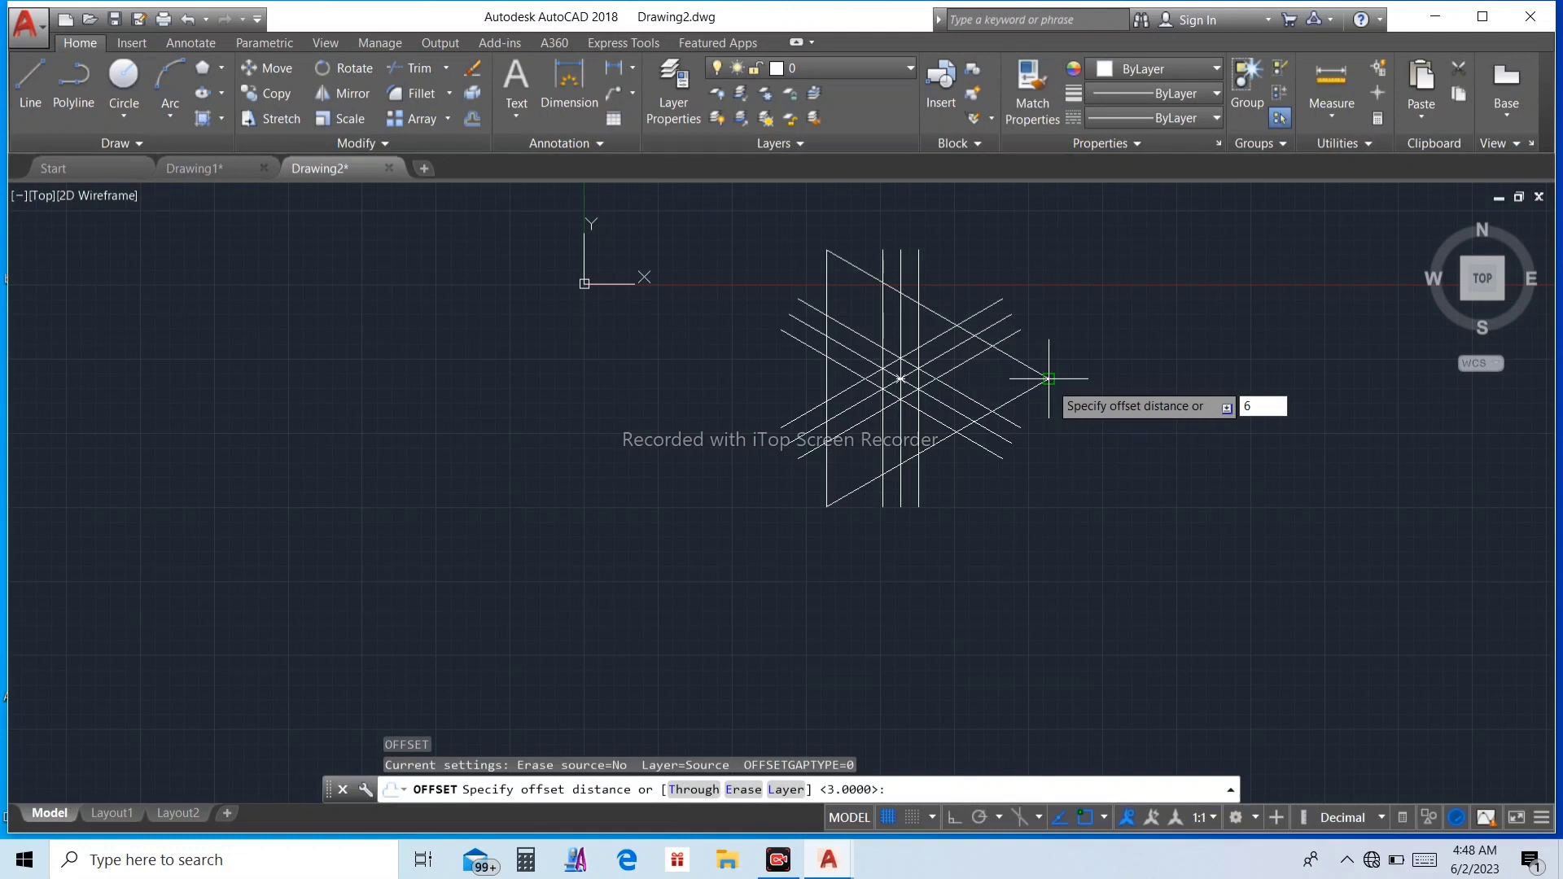
type("6")
key("Return")
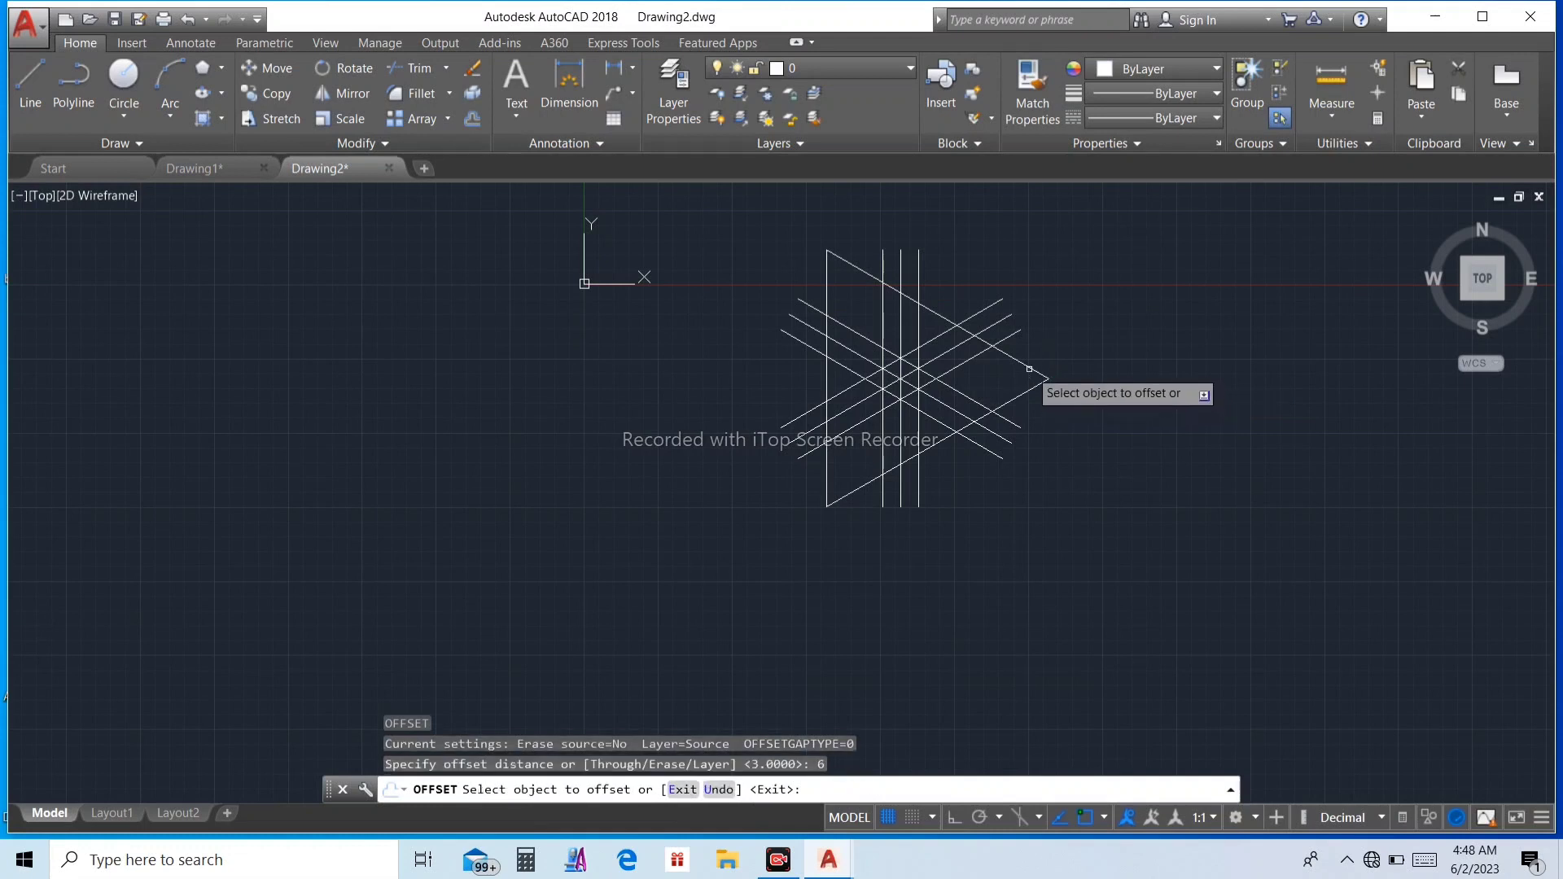
left_click(1029, 368)
left_click(1124, 351)
key("Escape")
key("Escape")
key("Escape")
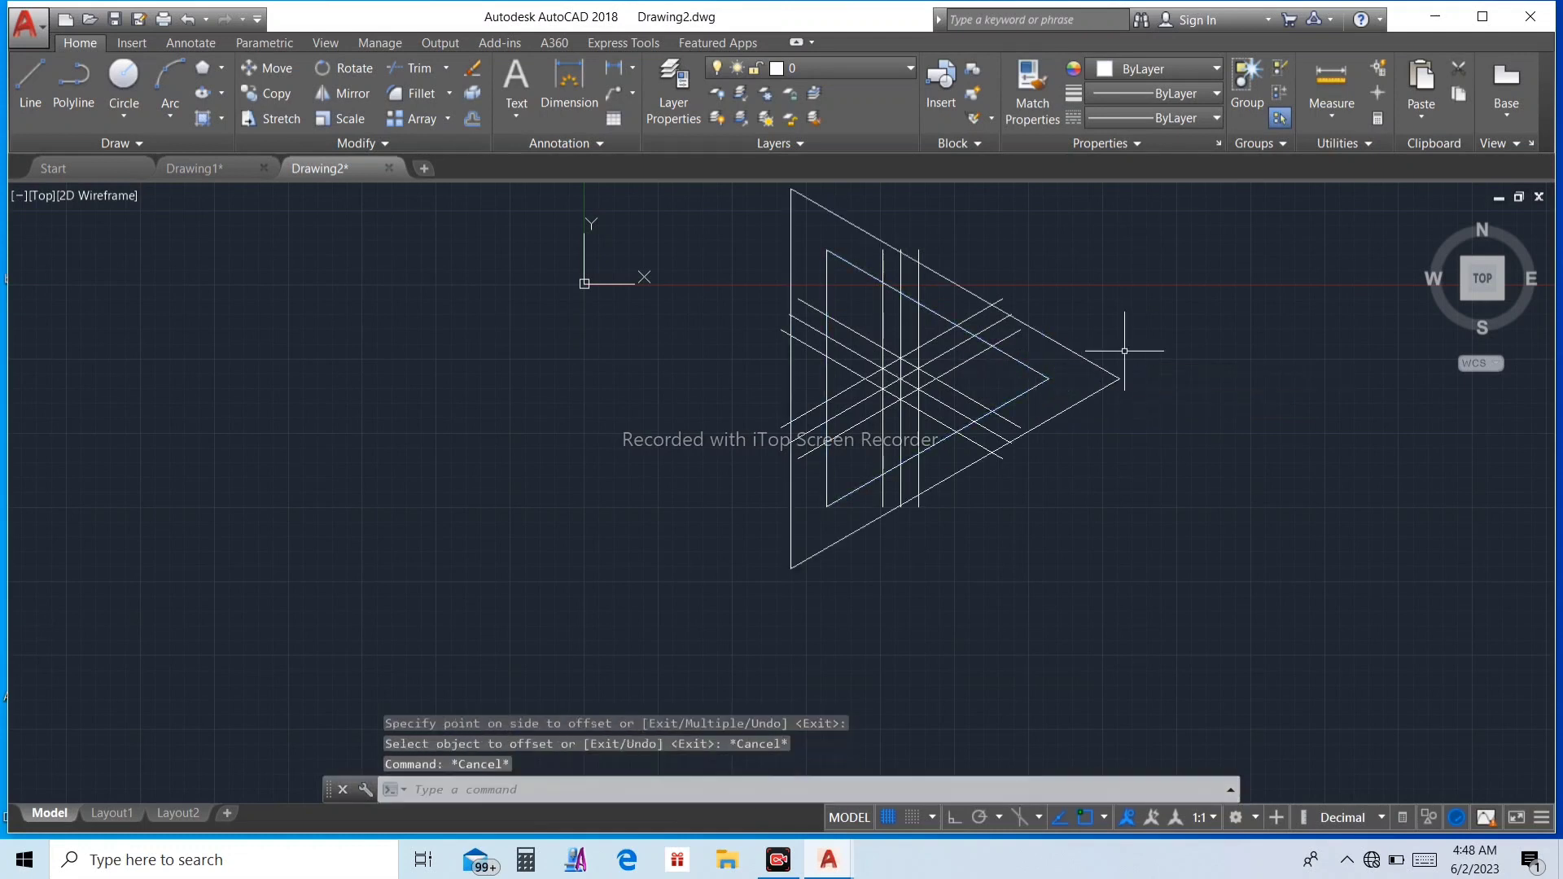
type("tr")
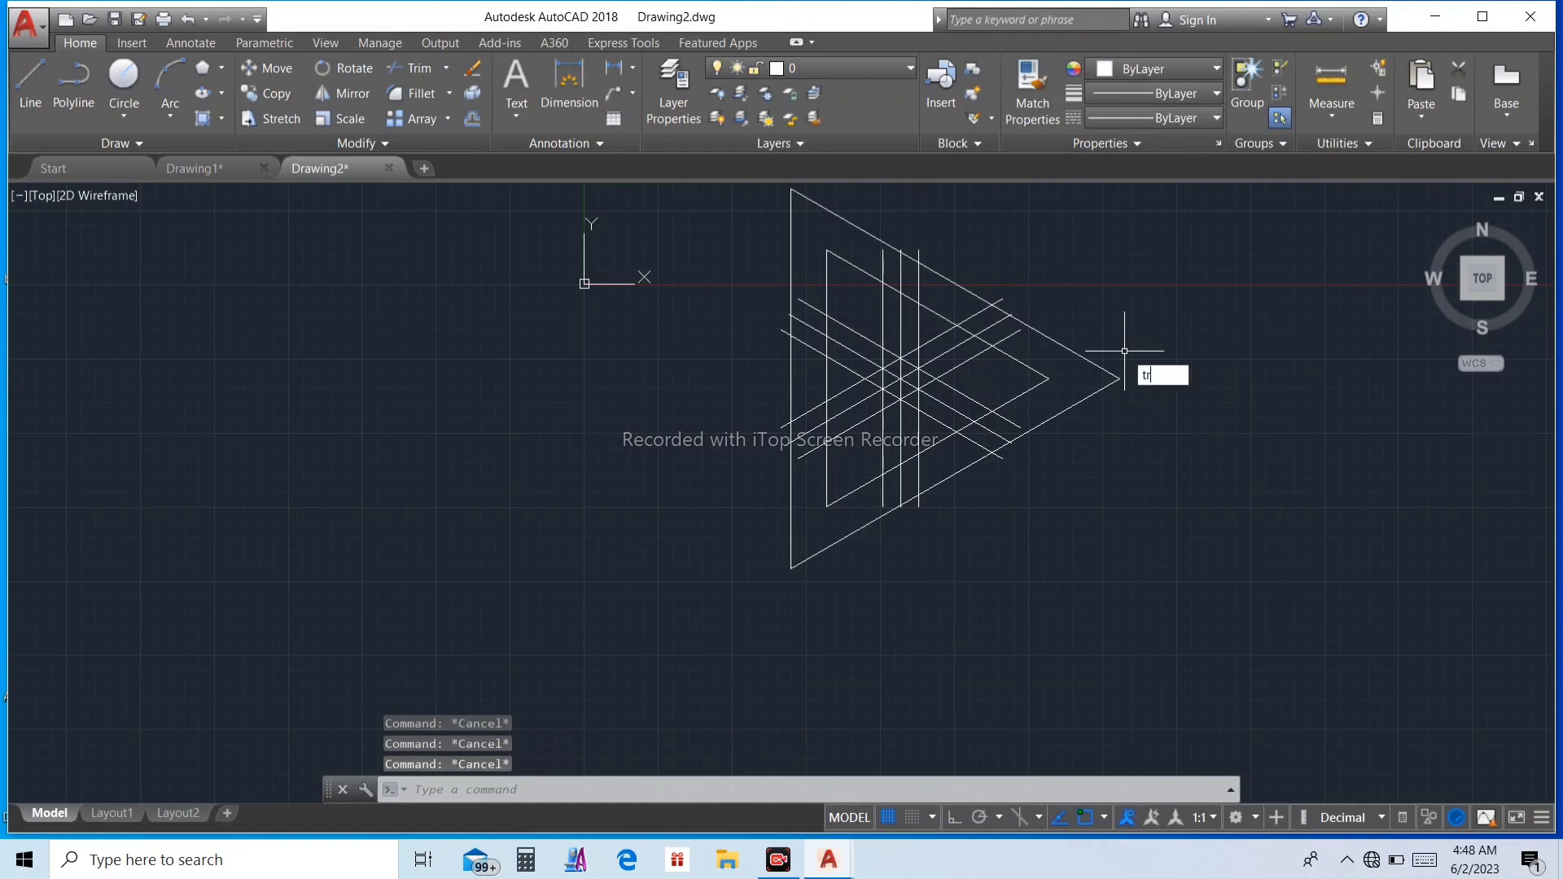
key("Return")
key("Return")
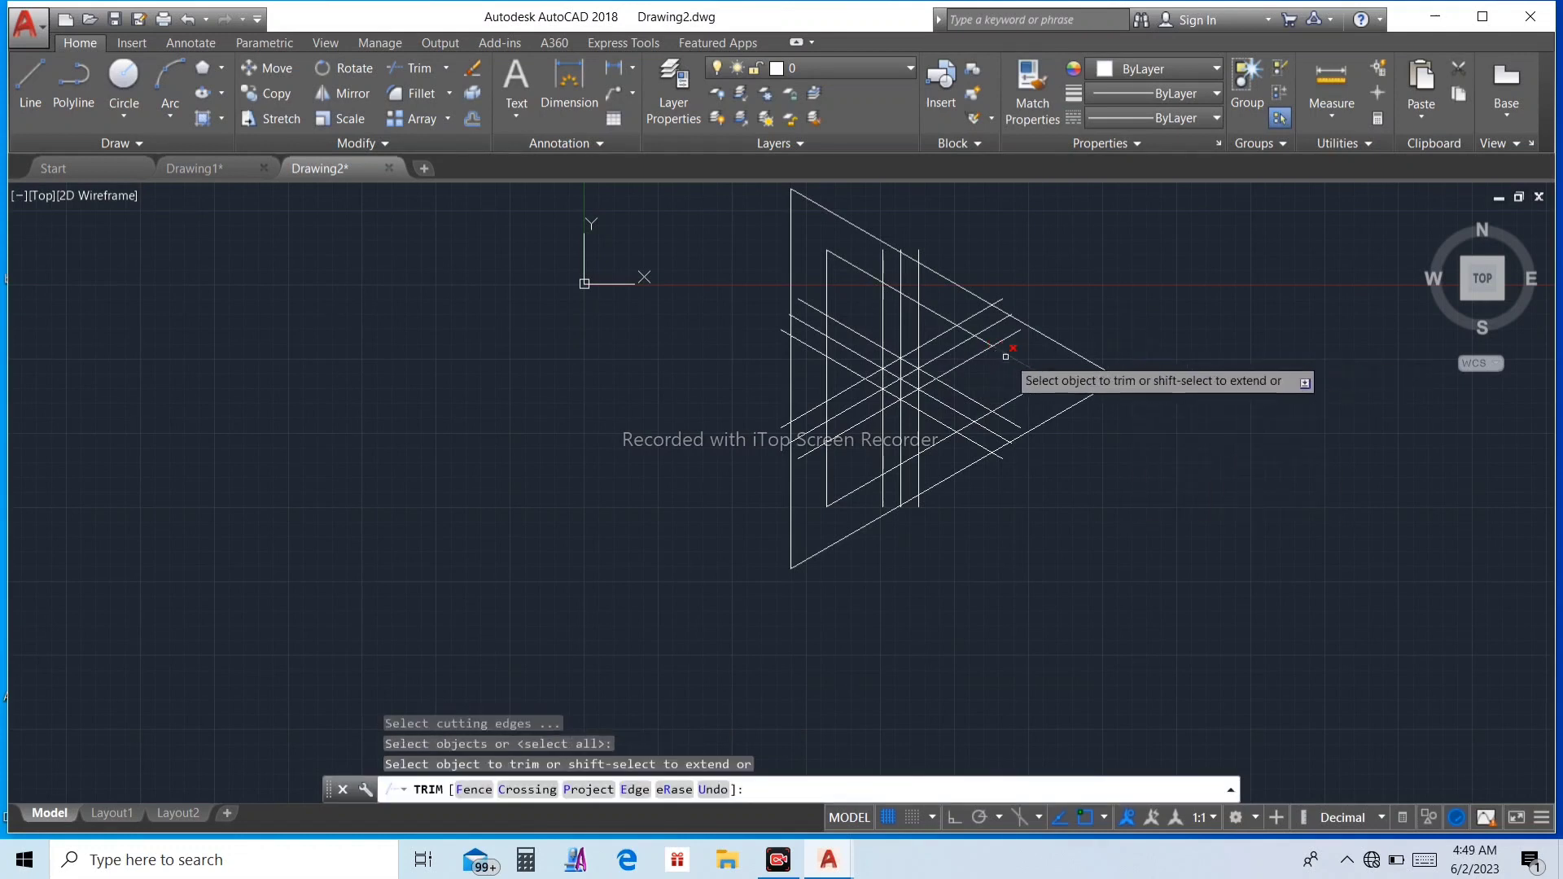
key("Escape")
key("Escape")
key("Escape")
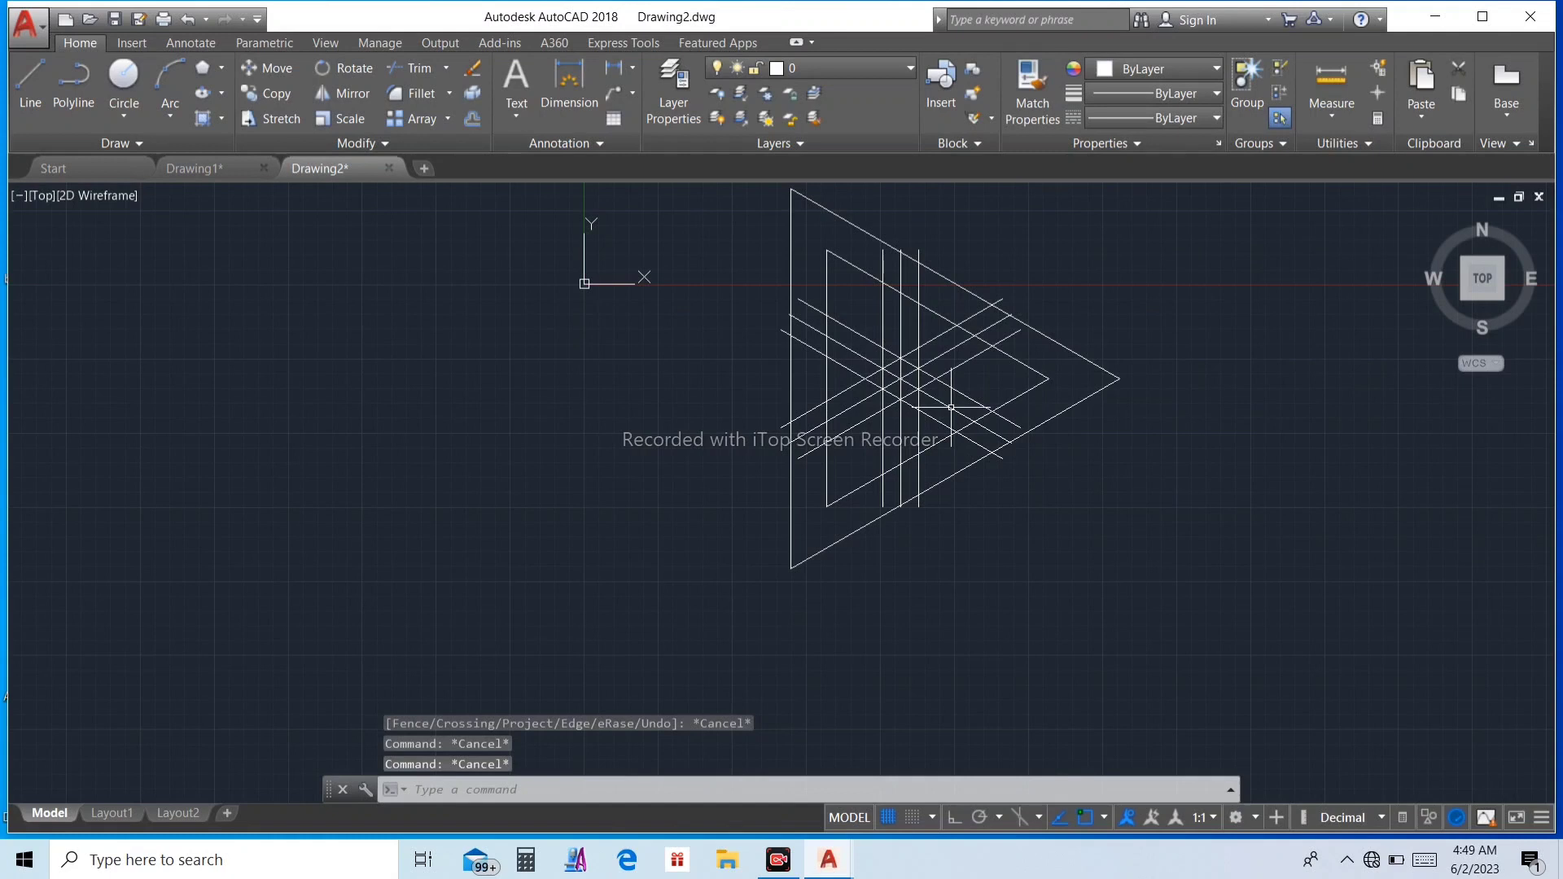
left_click(951, 407)
left_click(897, 416)
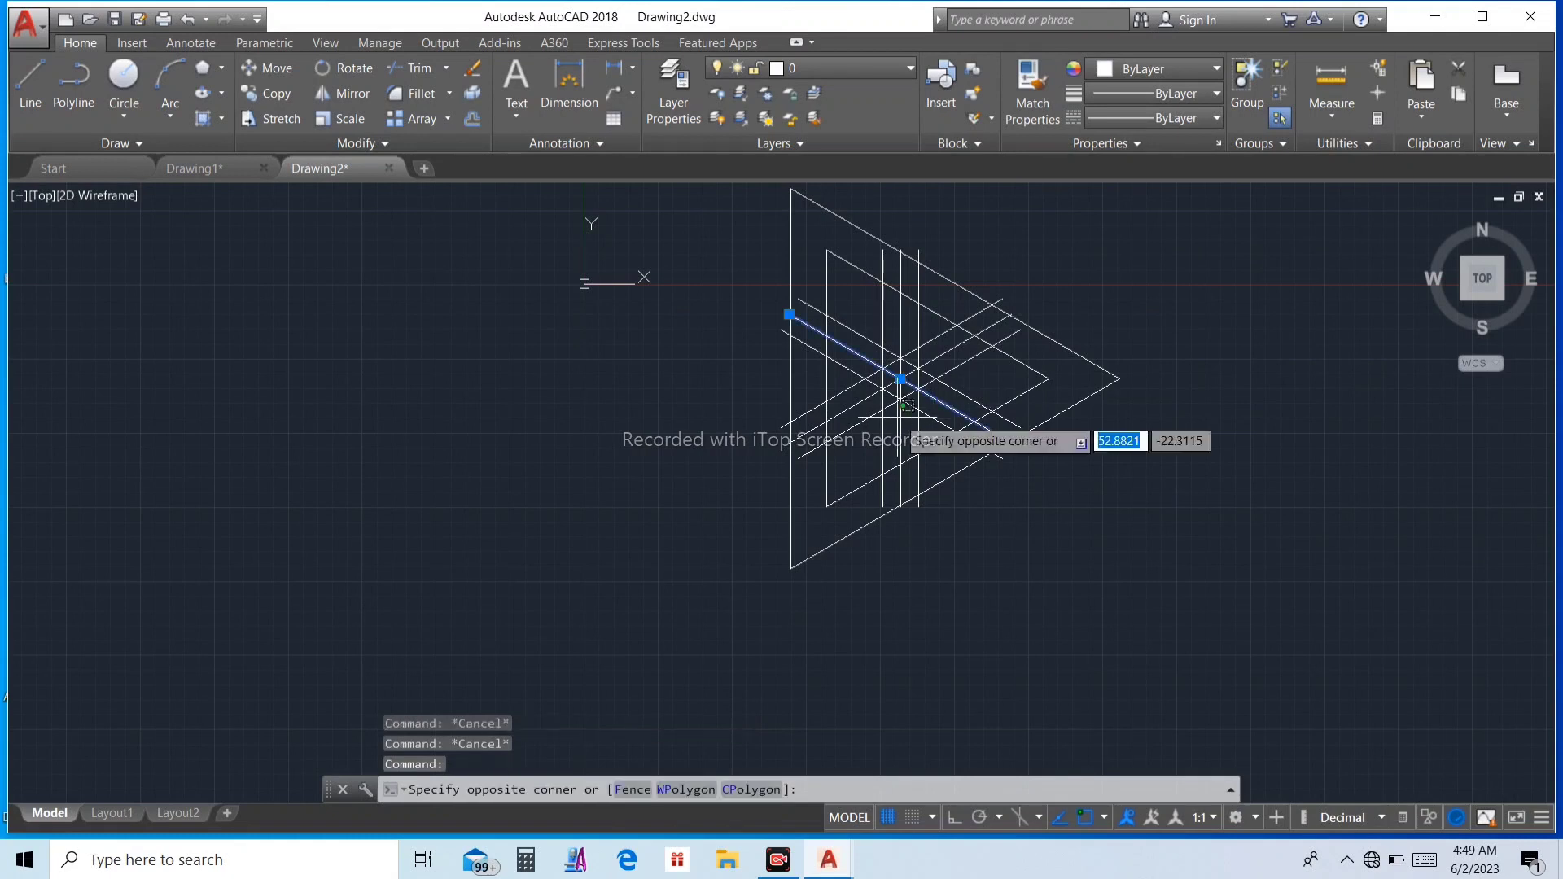
key("Escape")
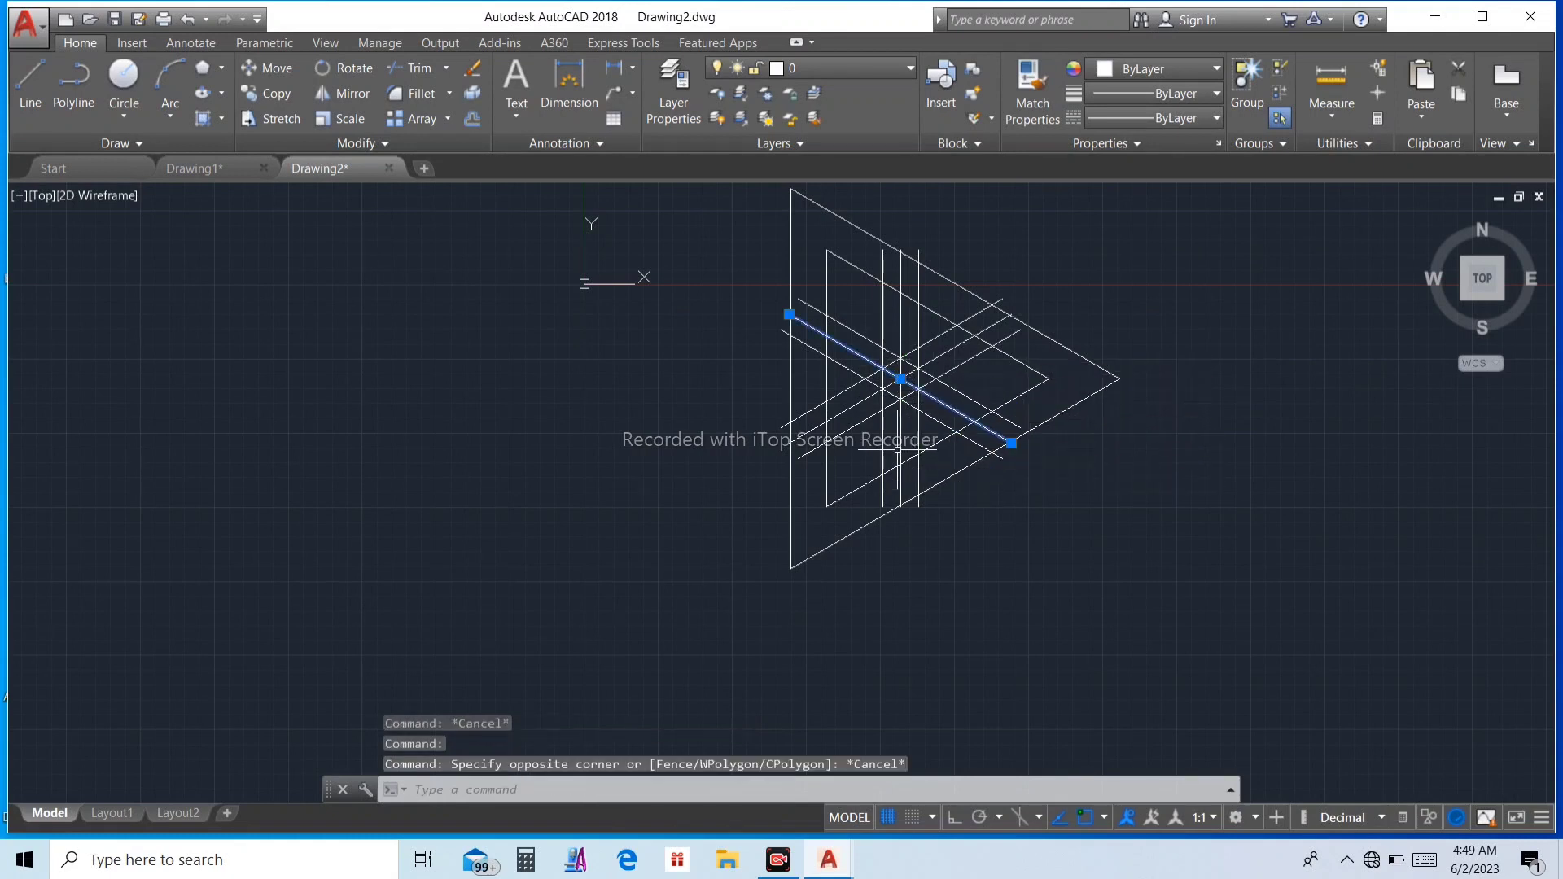
key("Escape")
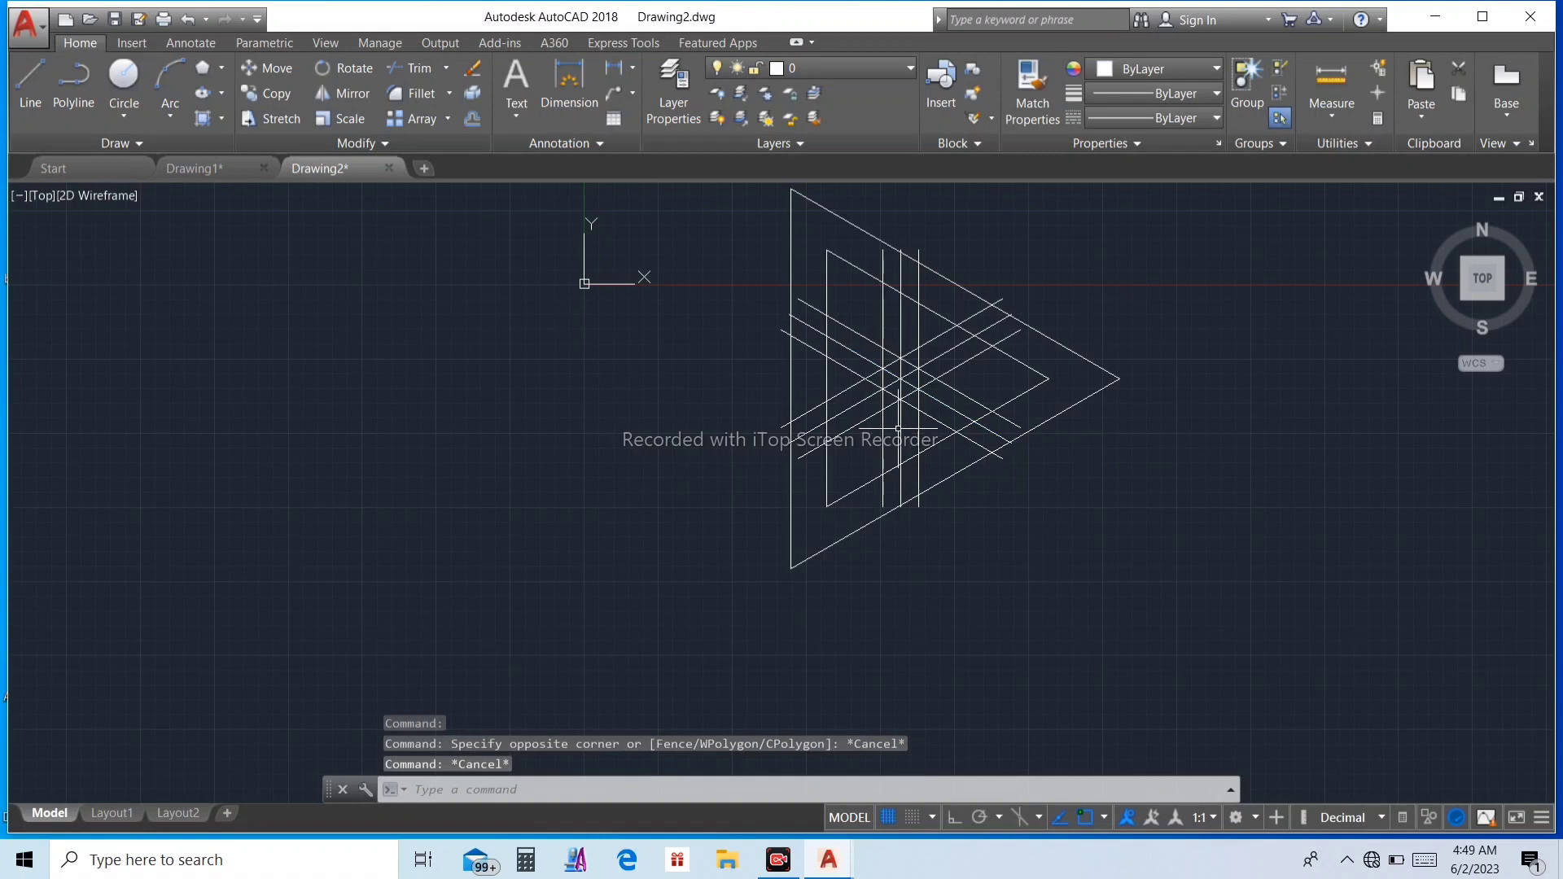
Delete the vertical line and both diagonal lines that pass through the triangle's centre
left_click(900, 427)
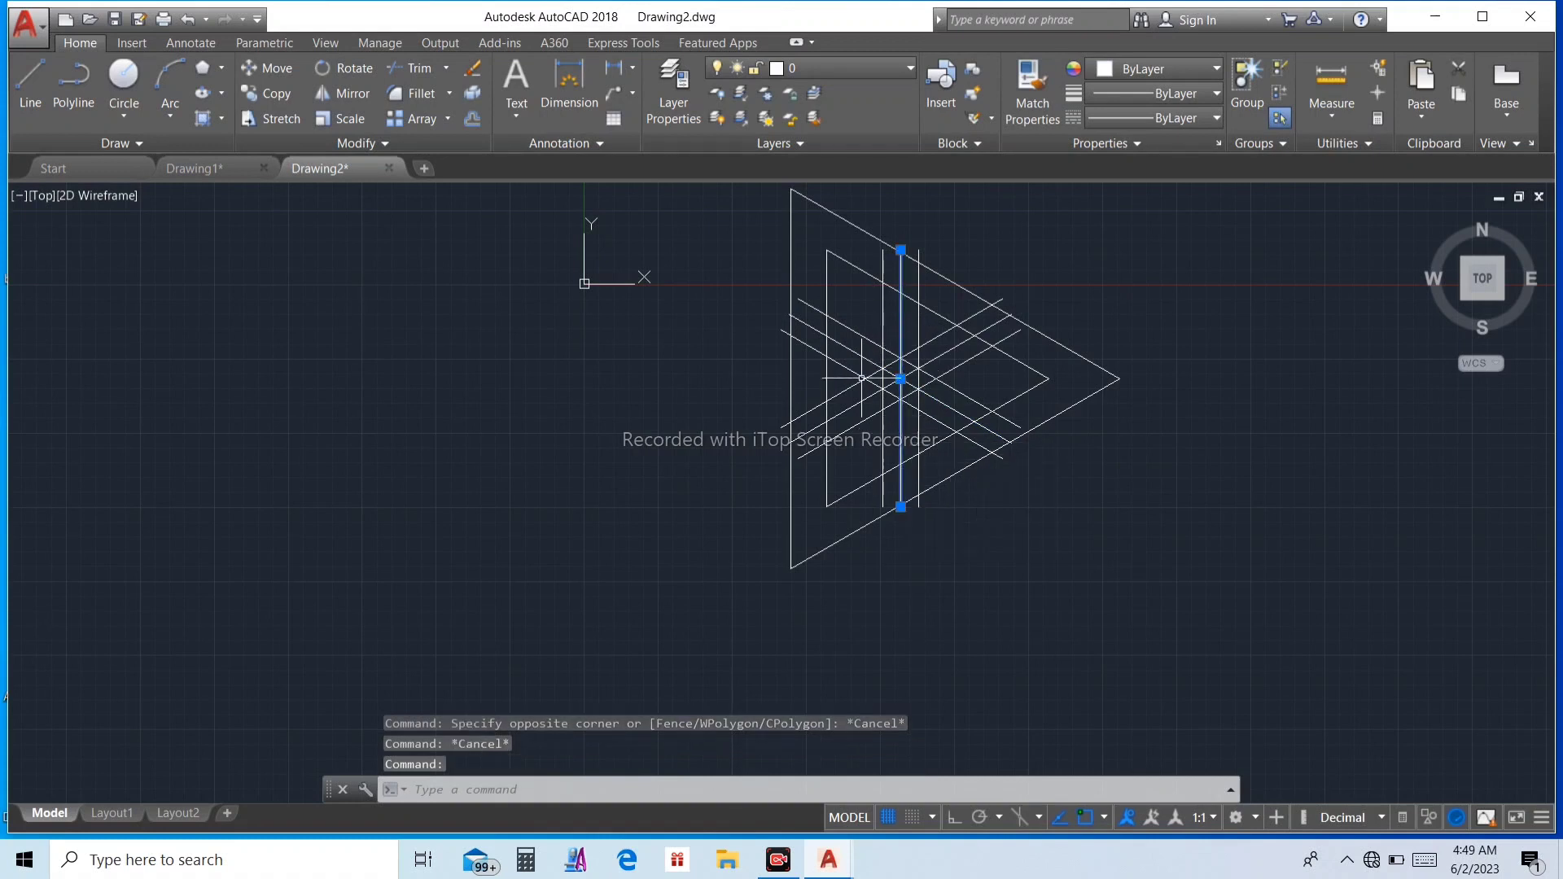
left_click(857, 402)
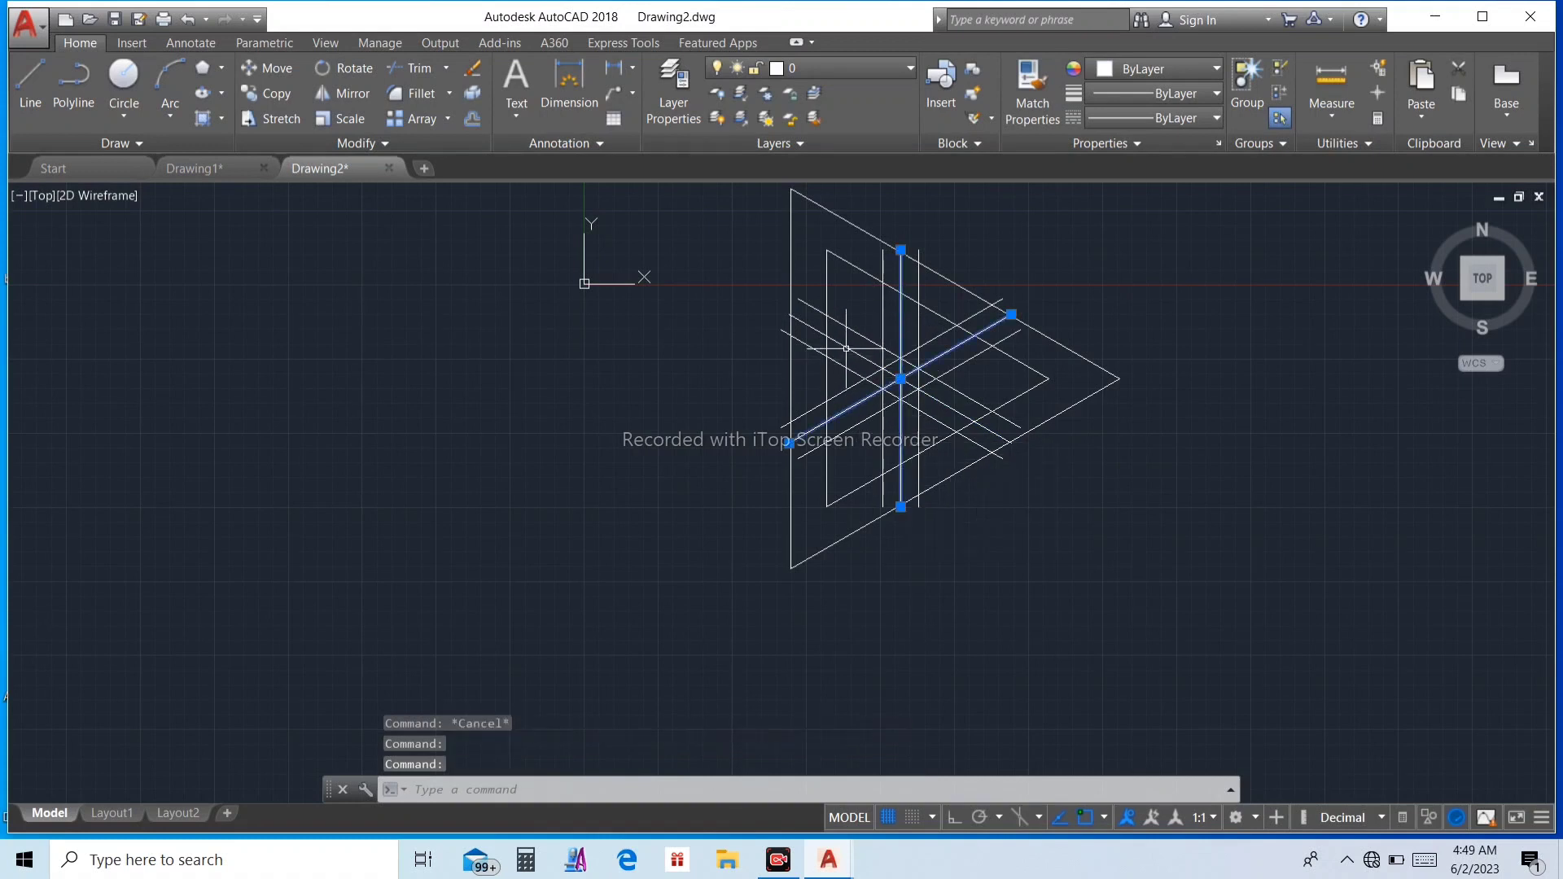
left_click(847, 347)
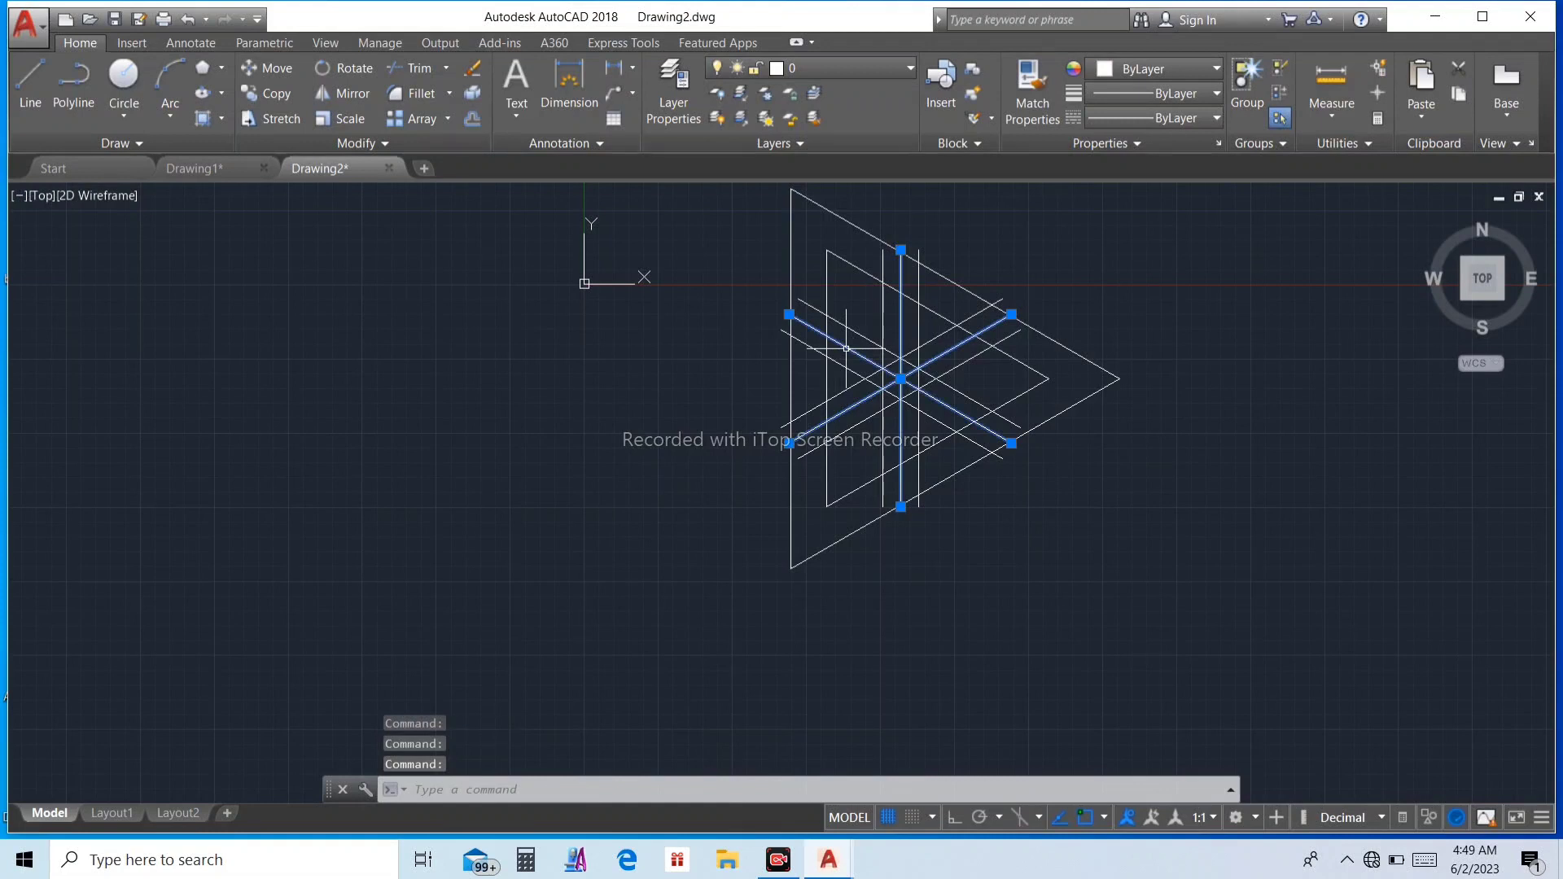
key("Delete")
Trim the inner triangle's upper slanted side and vertical side between the strip lines, and clear the strip pieces crossing at the centre
type("tr")
key("Return")
scroll(862, 305, "up", 2)
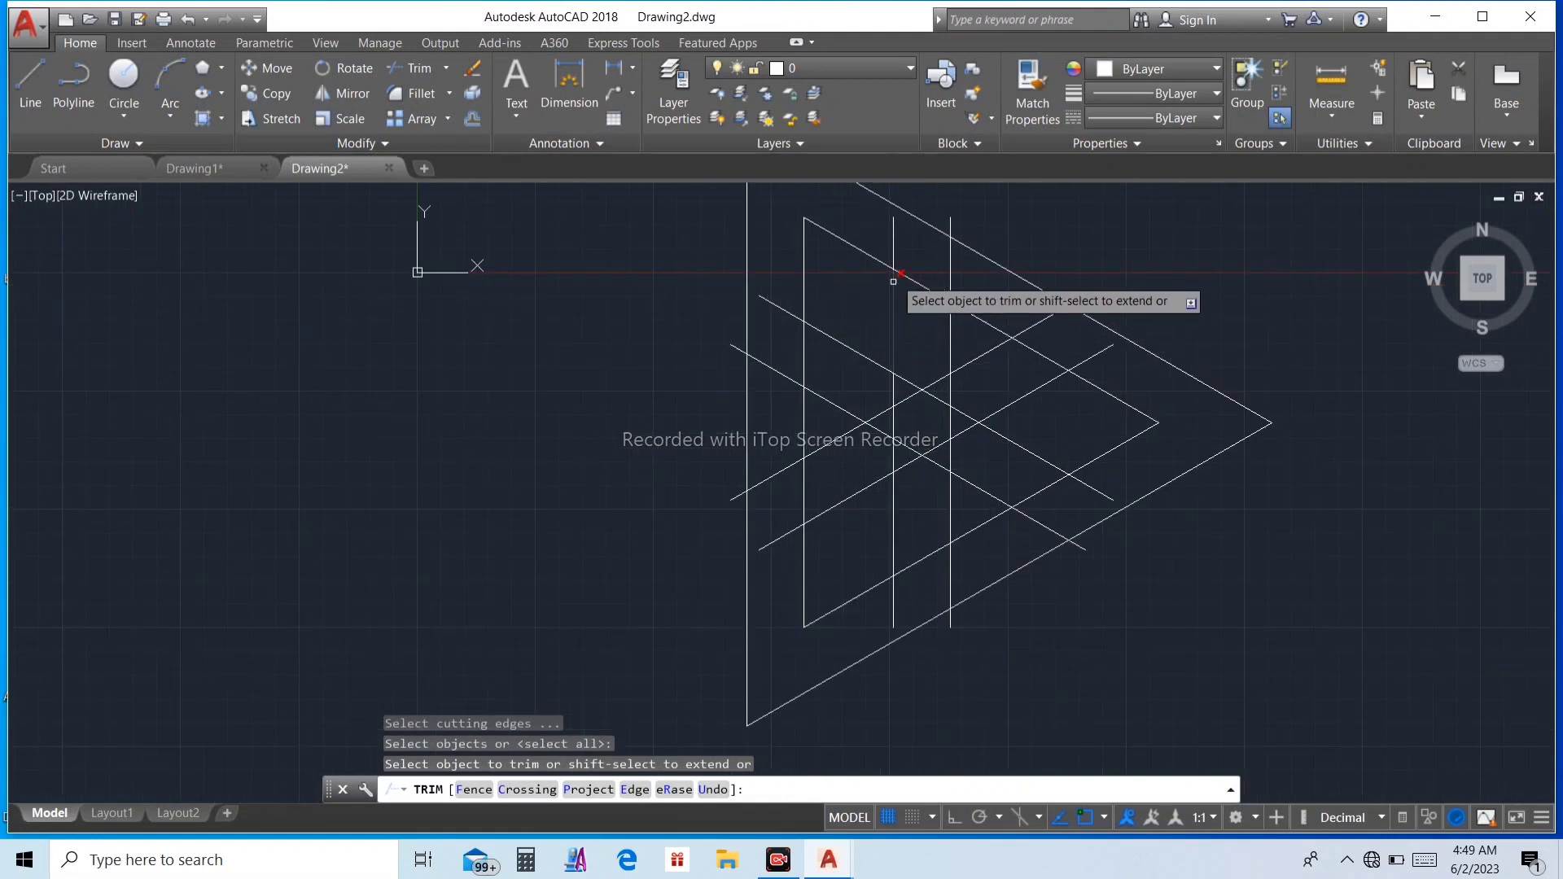
left_click(910, 283)
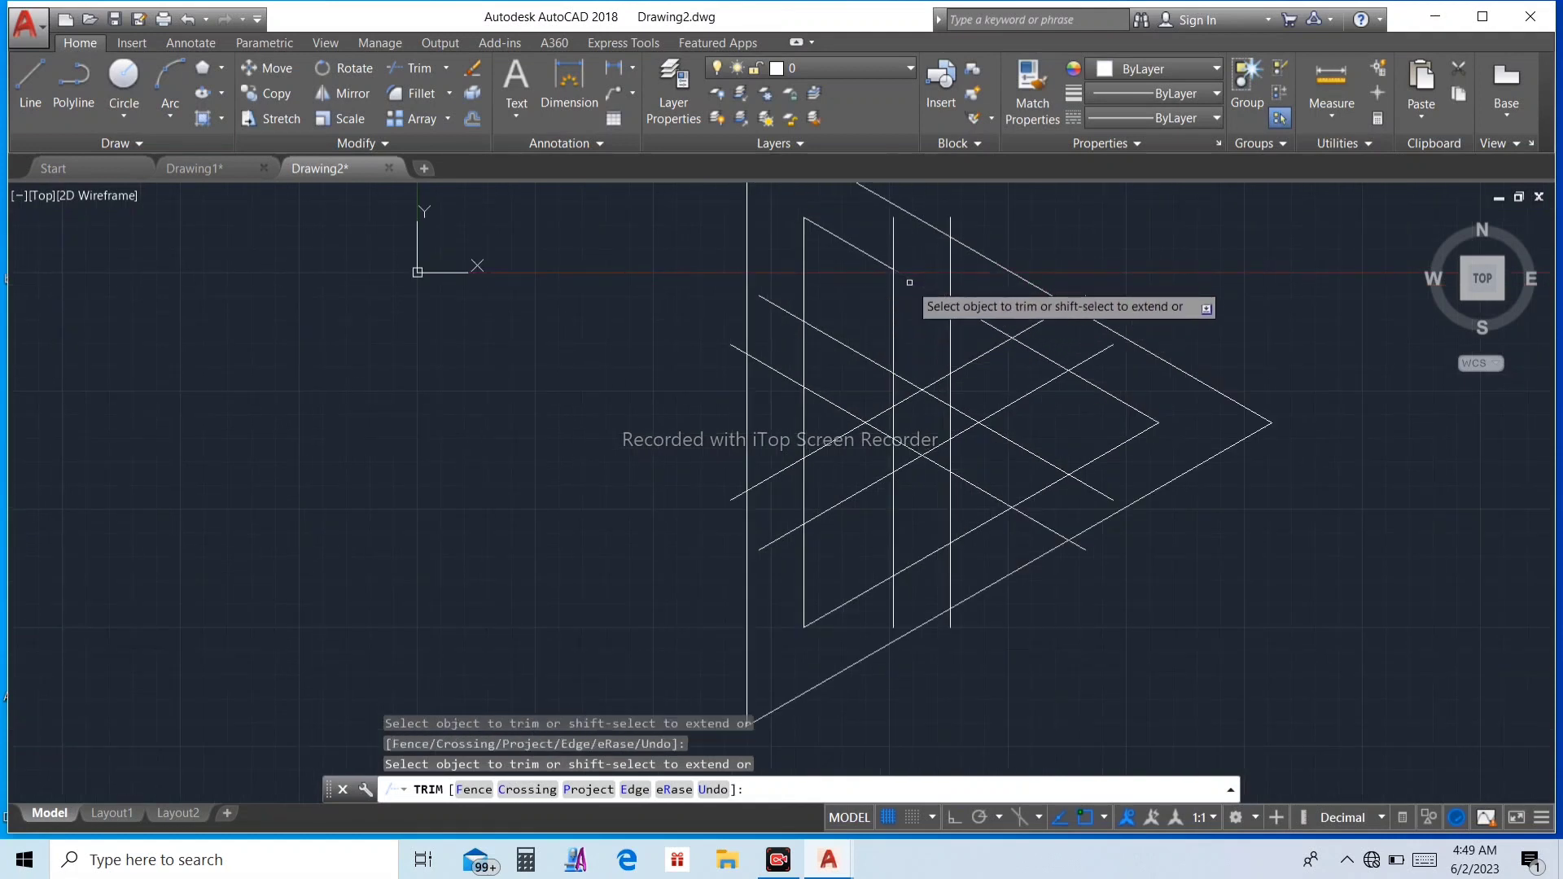
left_click(905, 384)
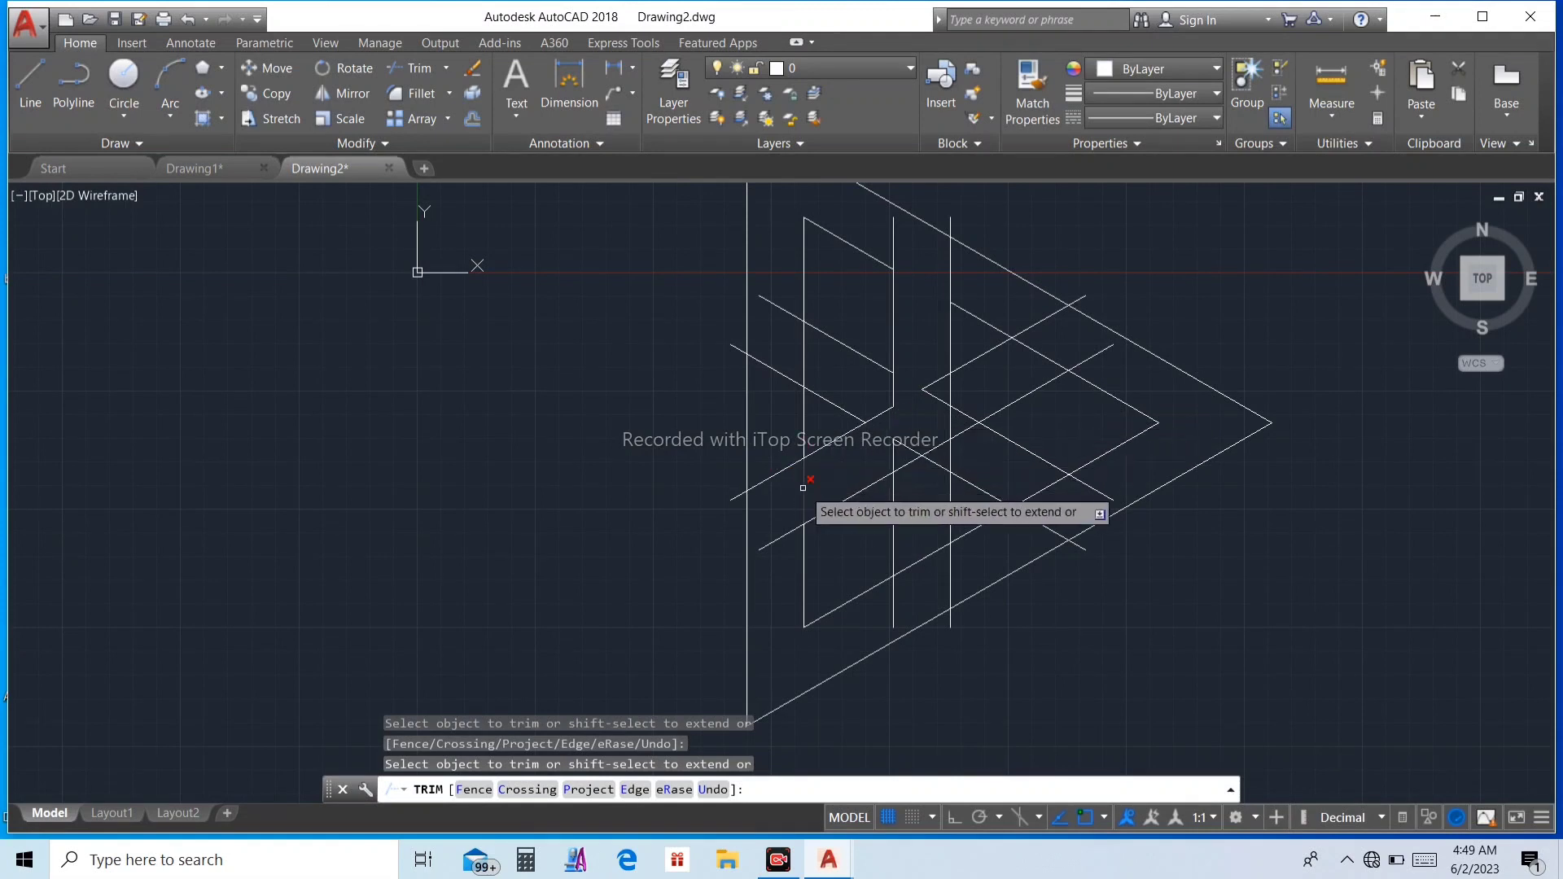
left_click(790, 464)
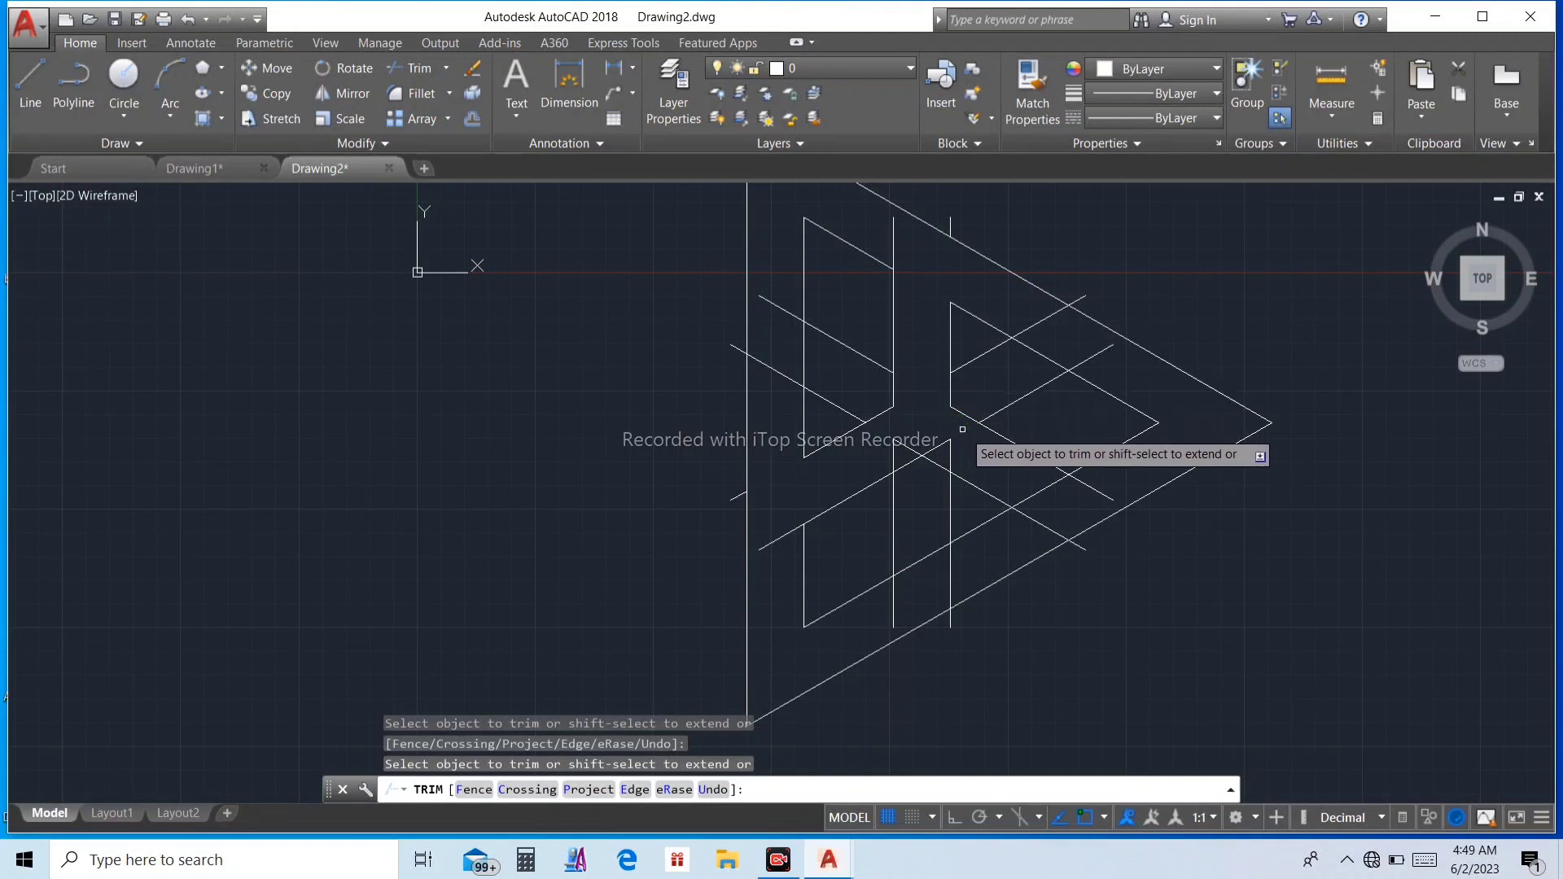
Trim the inner triangle's lower slanted side between the strip lines and cut off the excess strip ends around the lower quadrilateral
left_click(1047, 487)
left_click(1082, 481)
left_click(1030, 517)
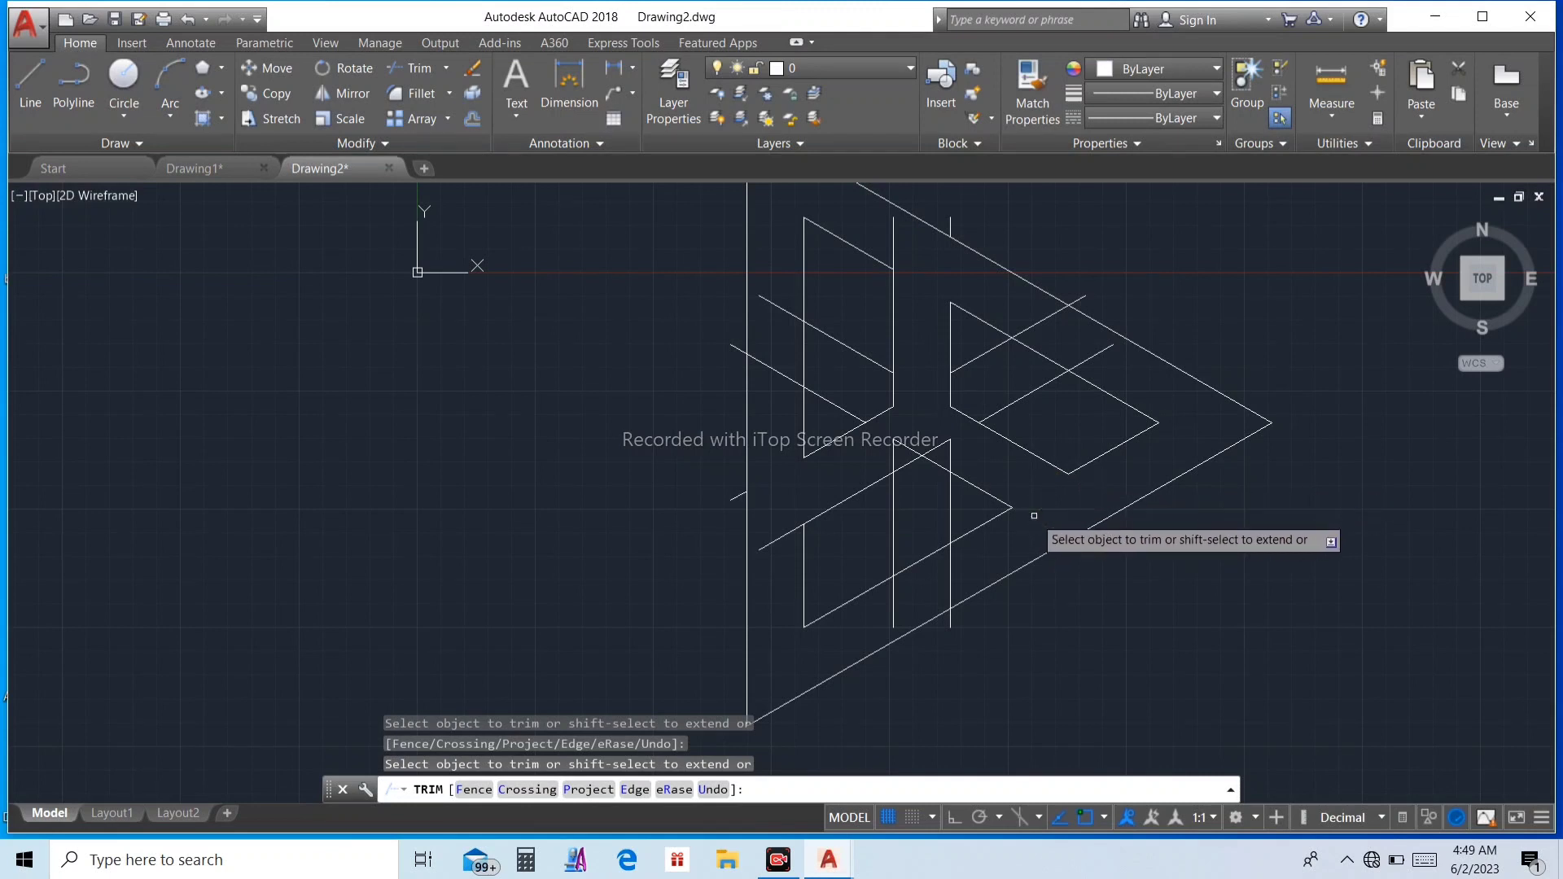
left_click(952, 456)
left_click(901, 442)
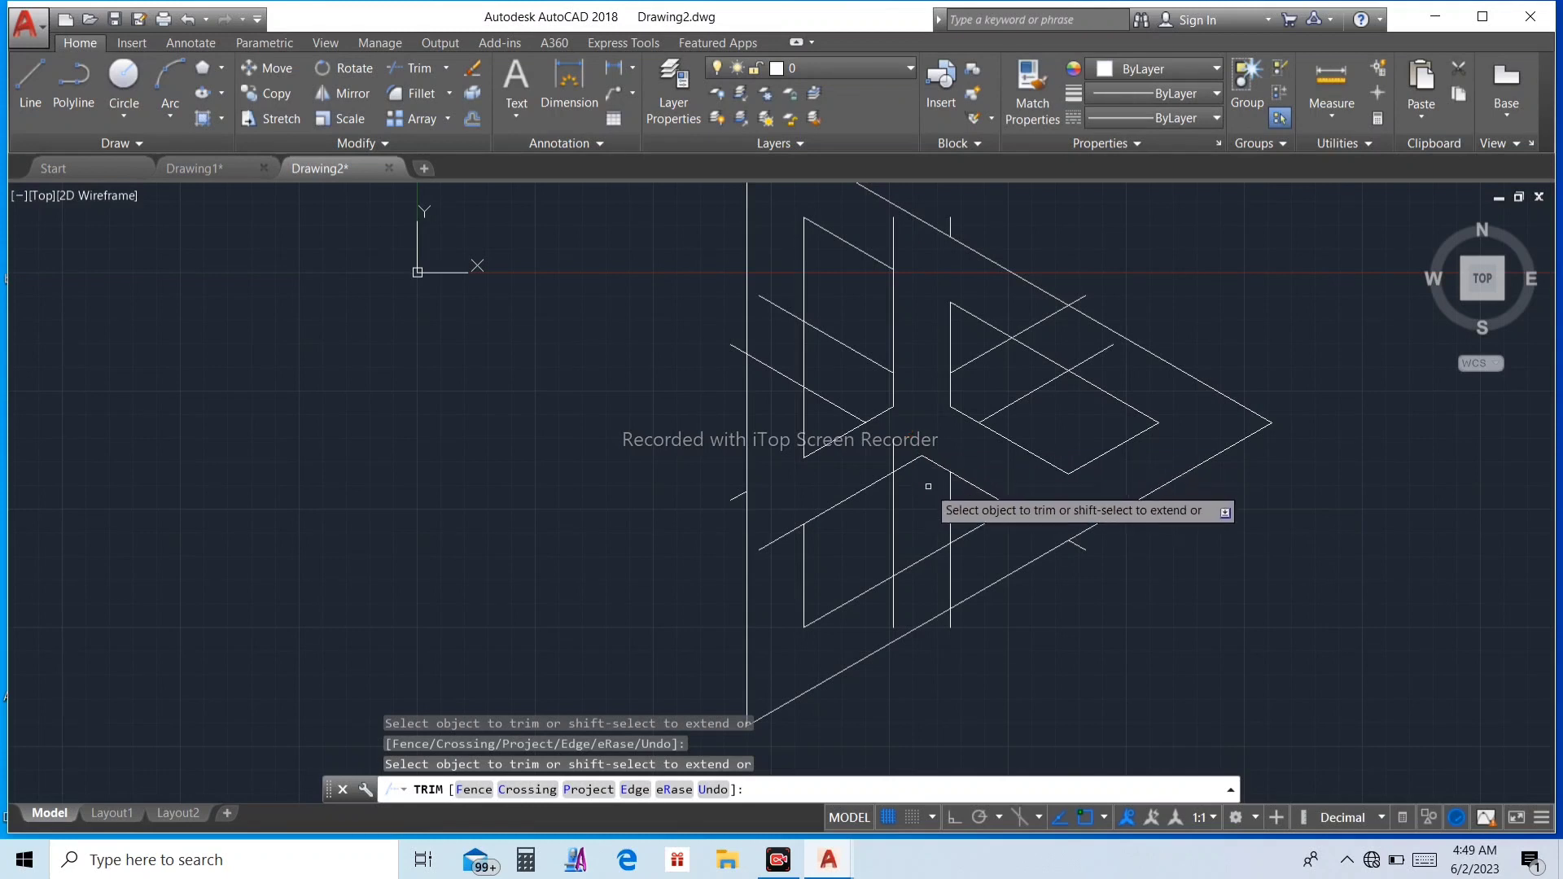
left_click(786, 528)
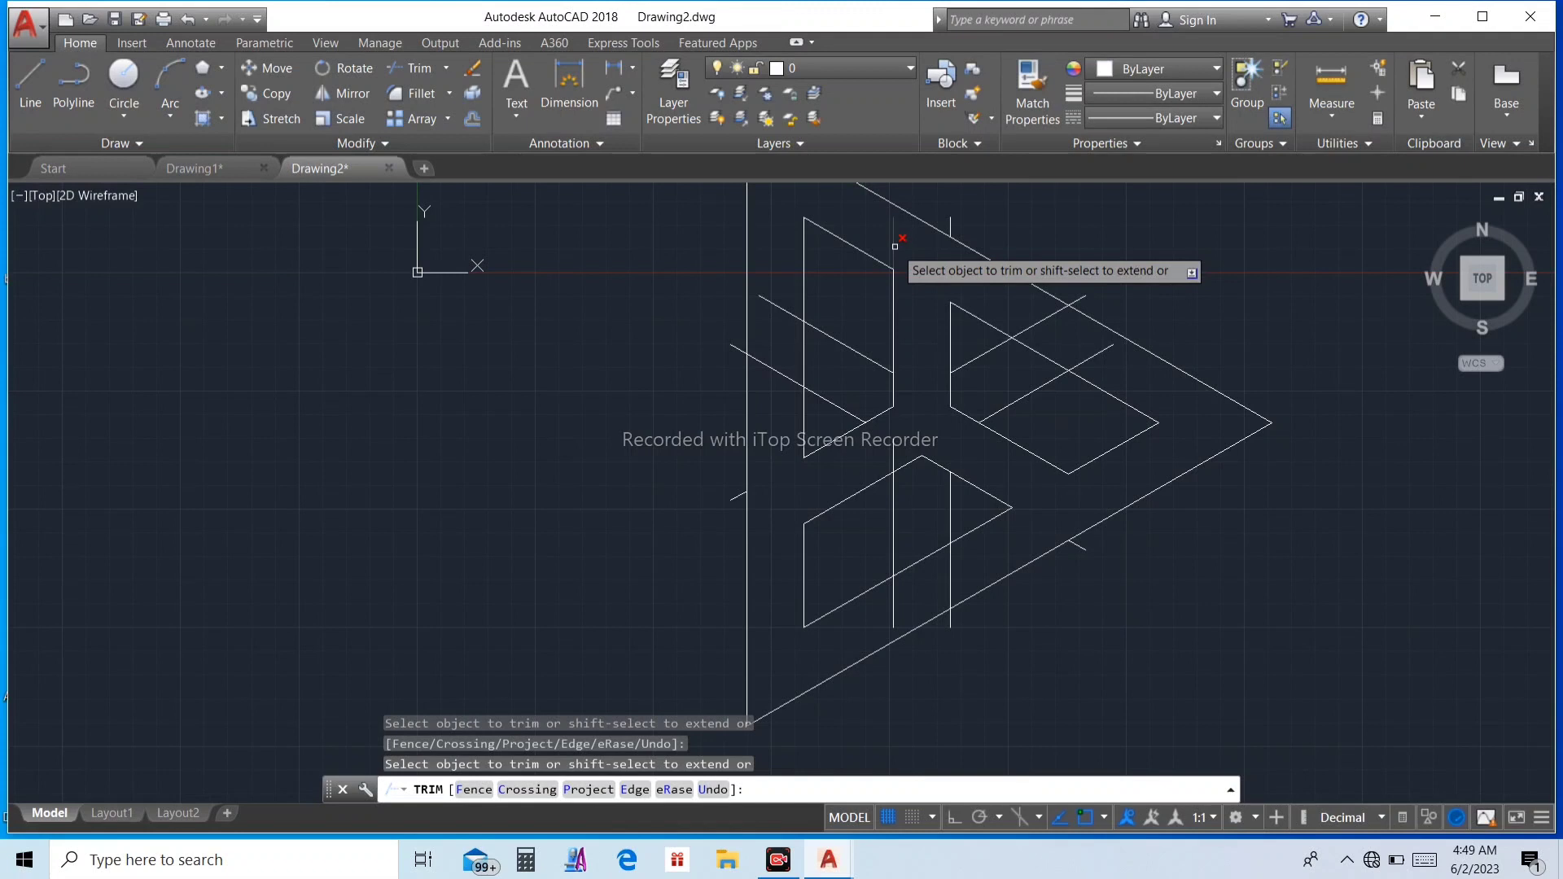
key("Escape")
key("Escape")
key("Escape")
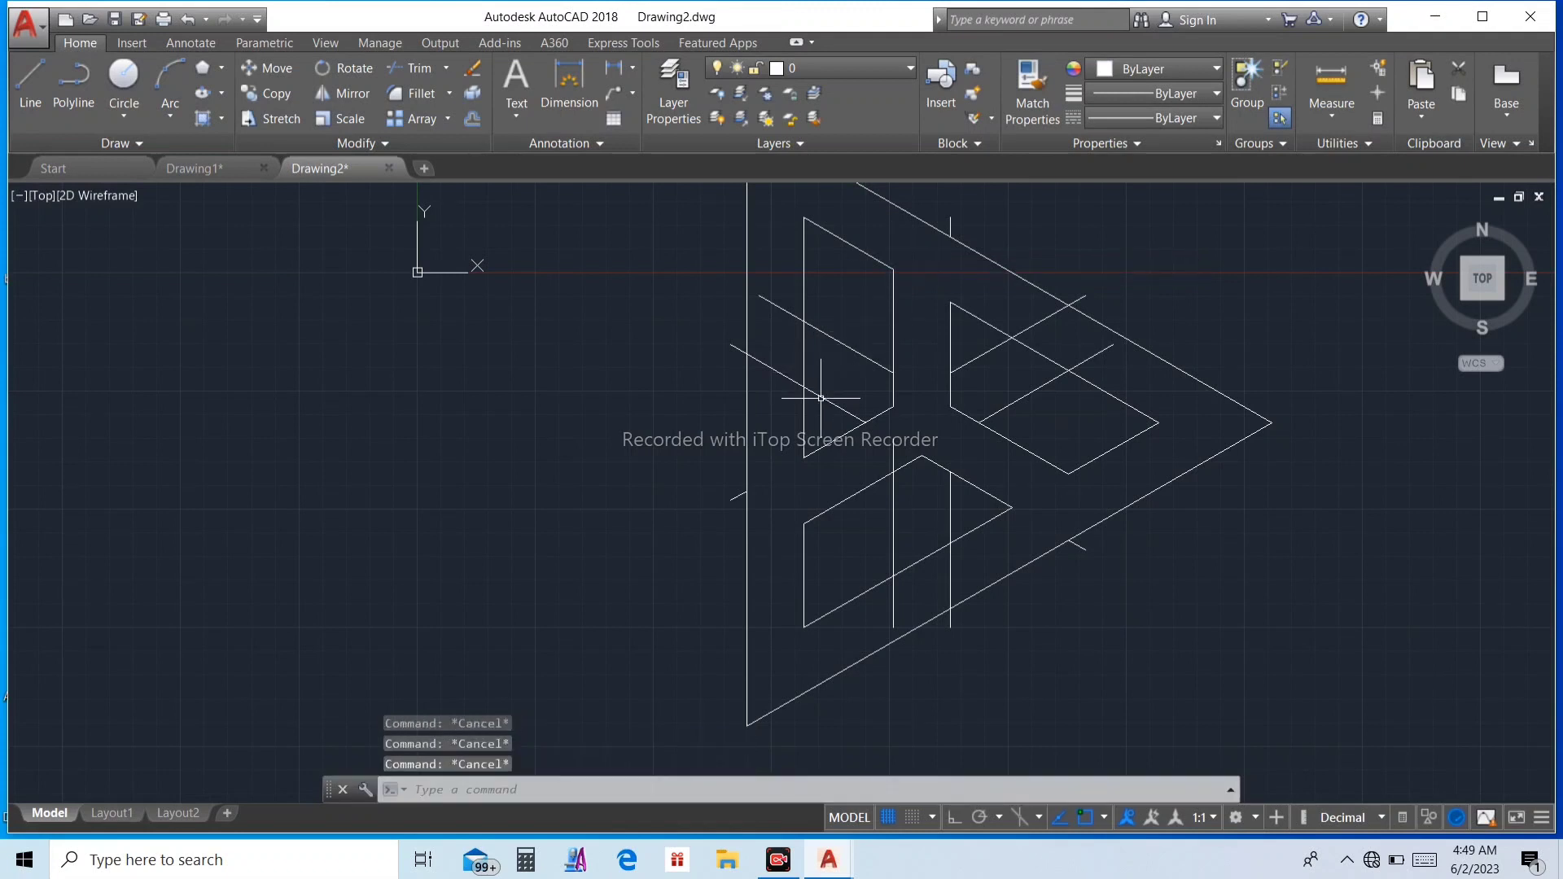
Delete the leftover strip lines crossing the three quadrilaterals and the short stubs on the outer triangle
left_click(820, 398)
left_click(846, 342)
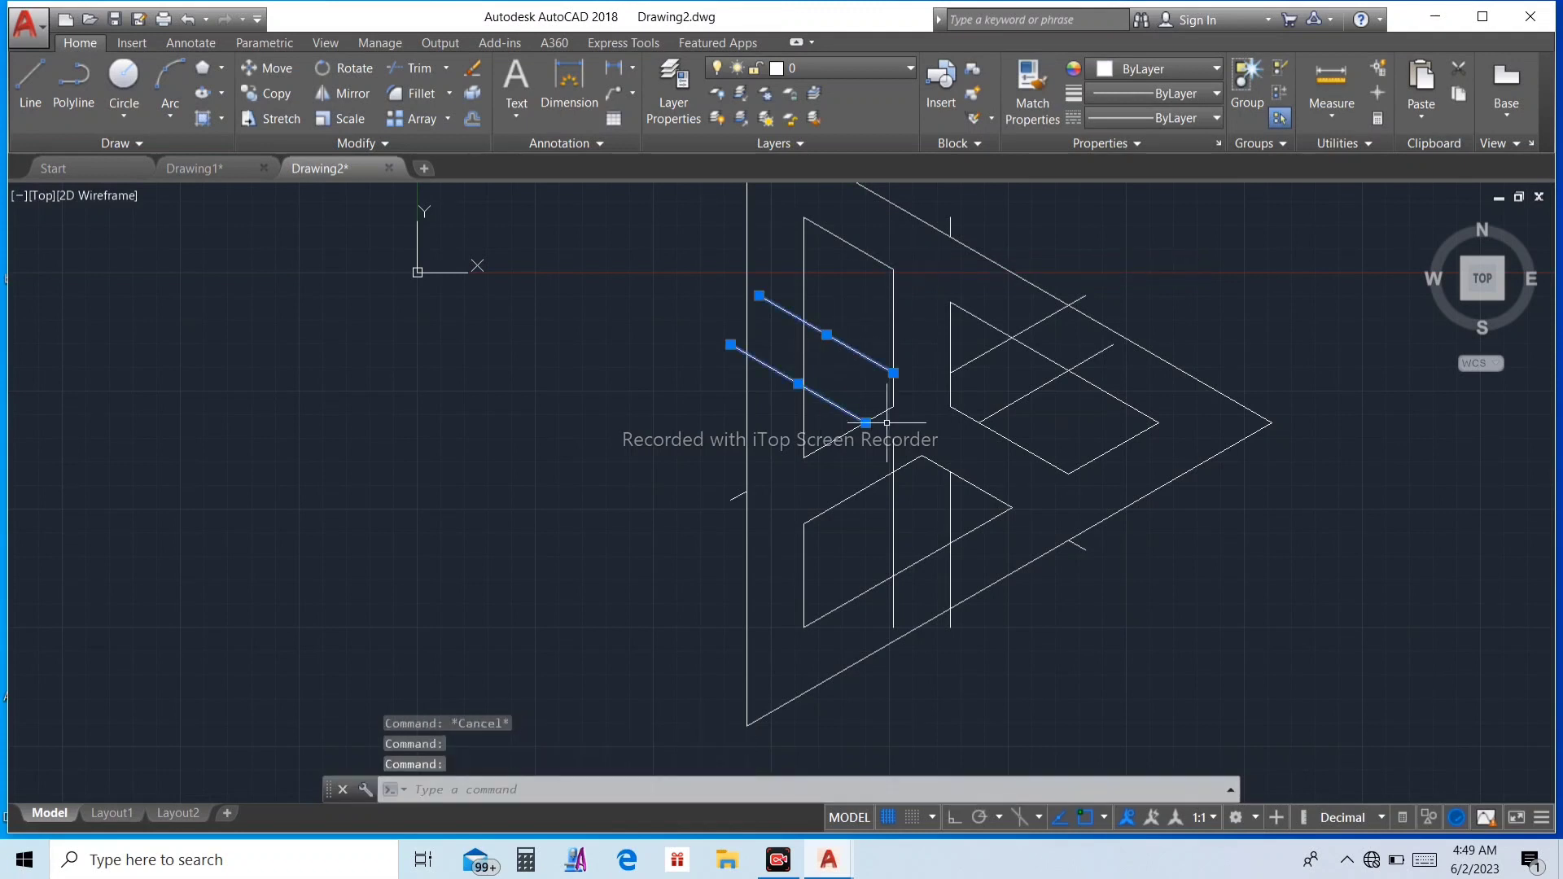
left_click(893, 511)
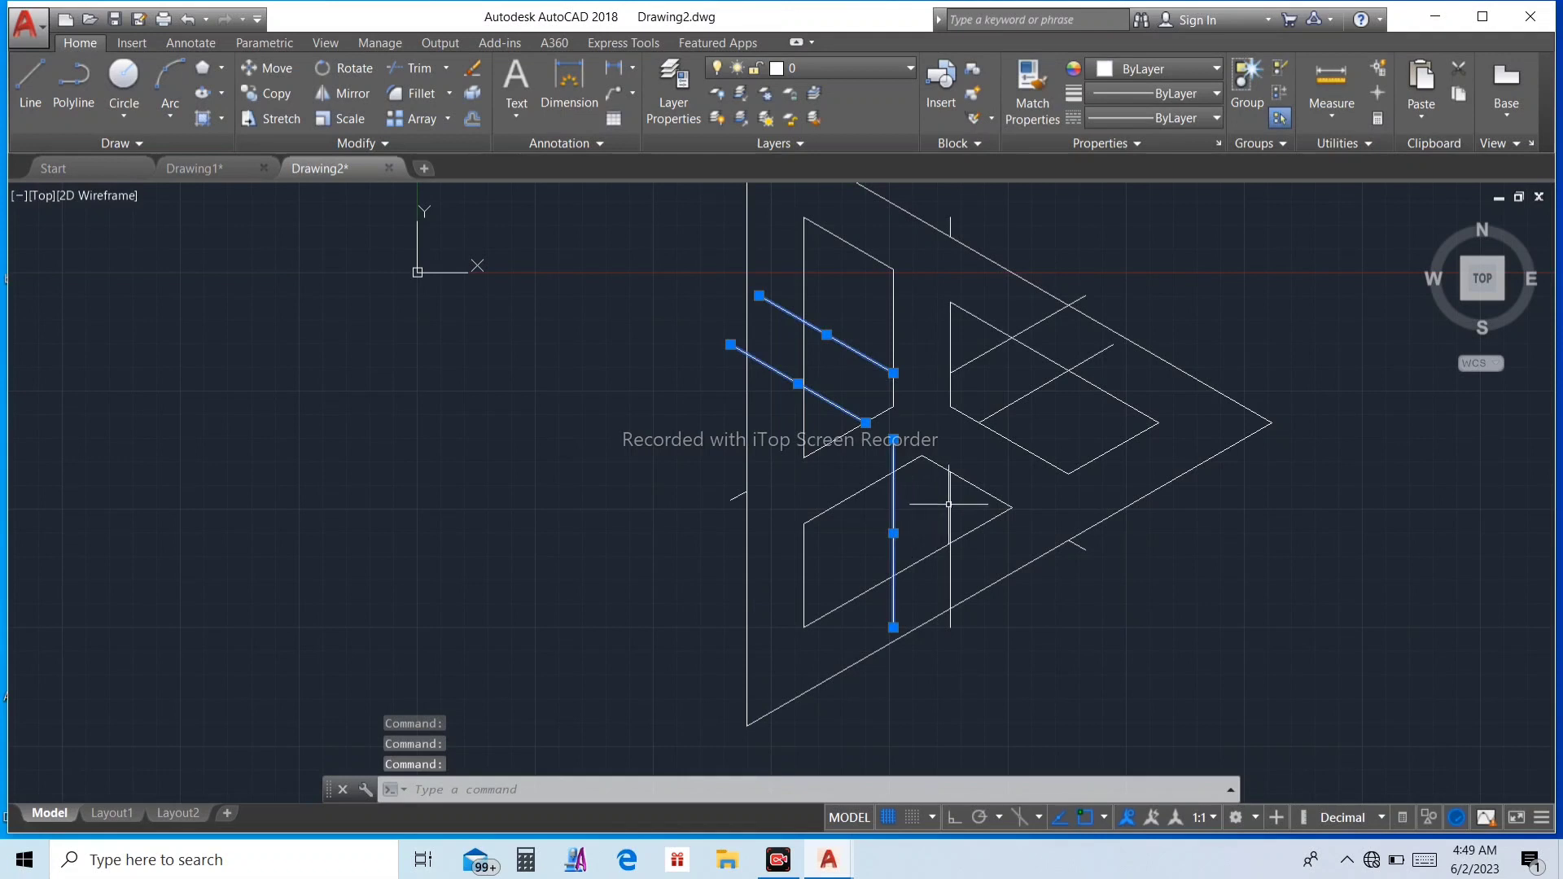
left_click(1021, 397)
left_click(994, 346)
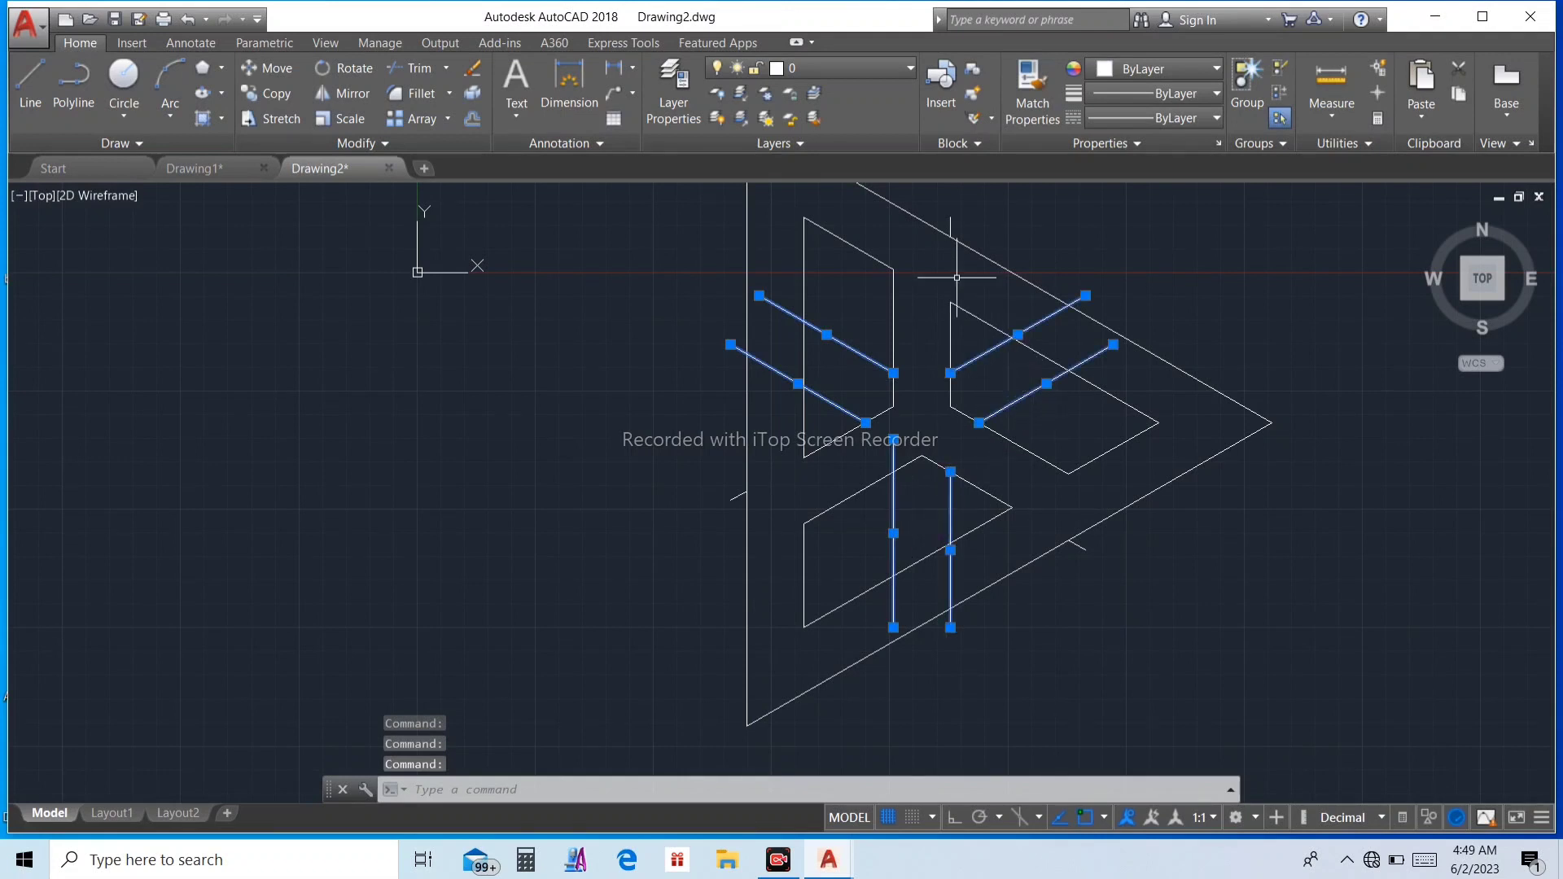
left_click(948, 216)
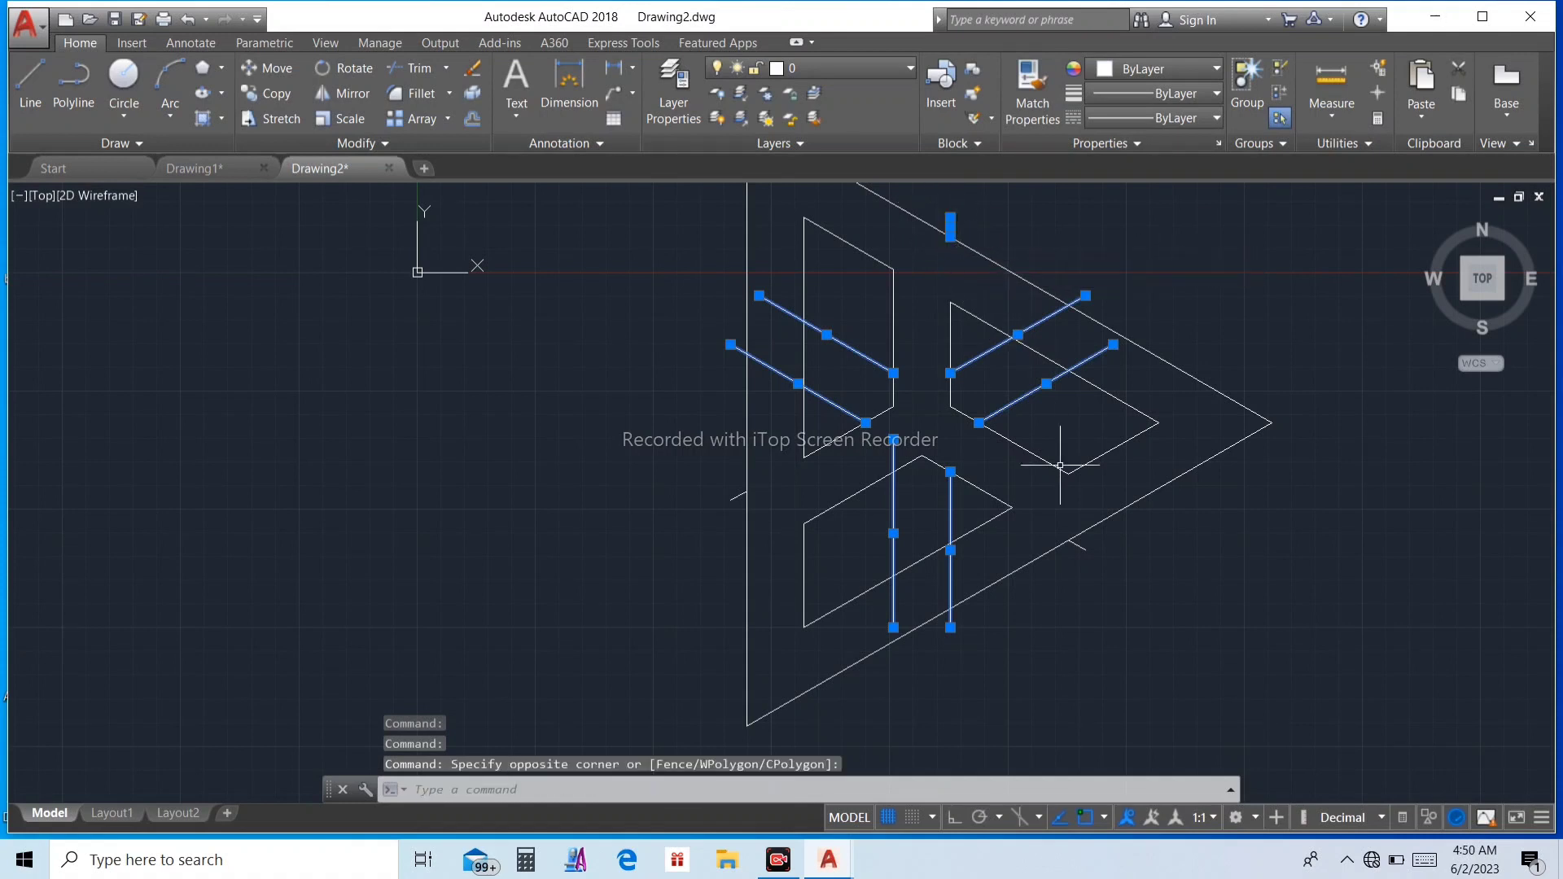
left_click(1057, 516)
left_click(1104, 562)
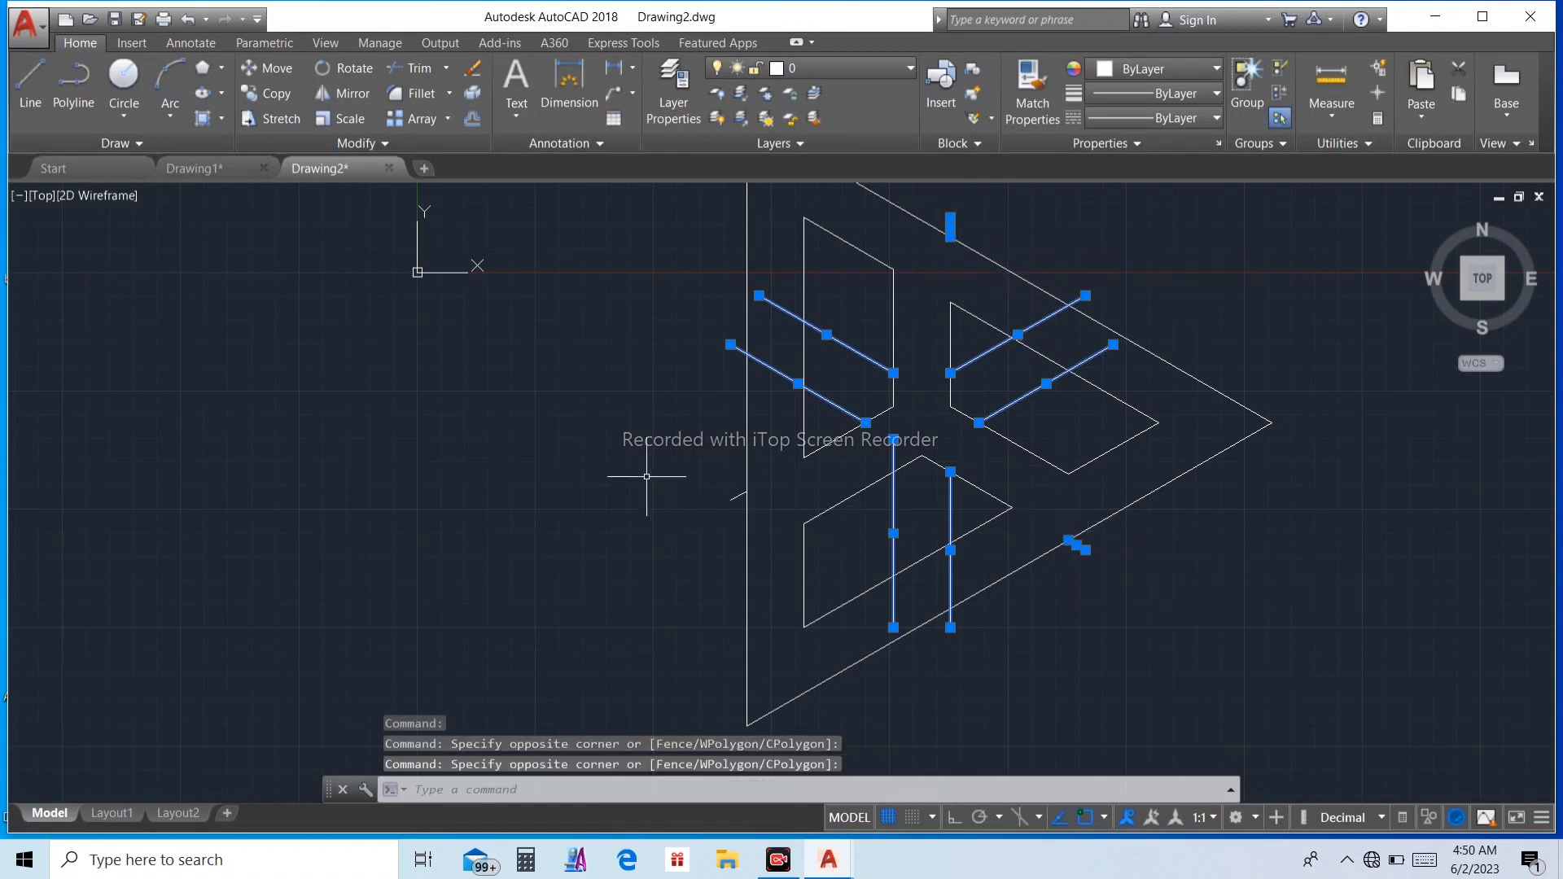
left_click(683, 465)
left_click(766, 523)
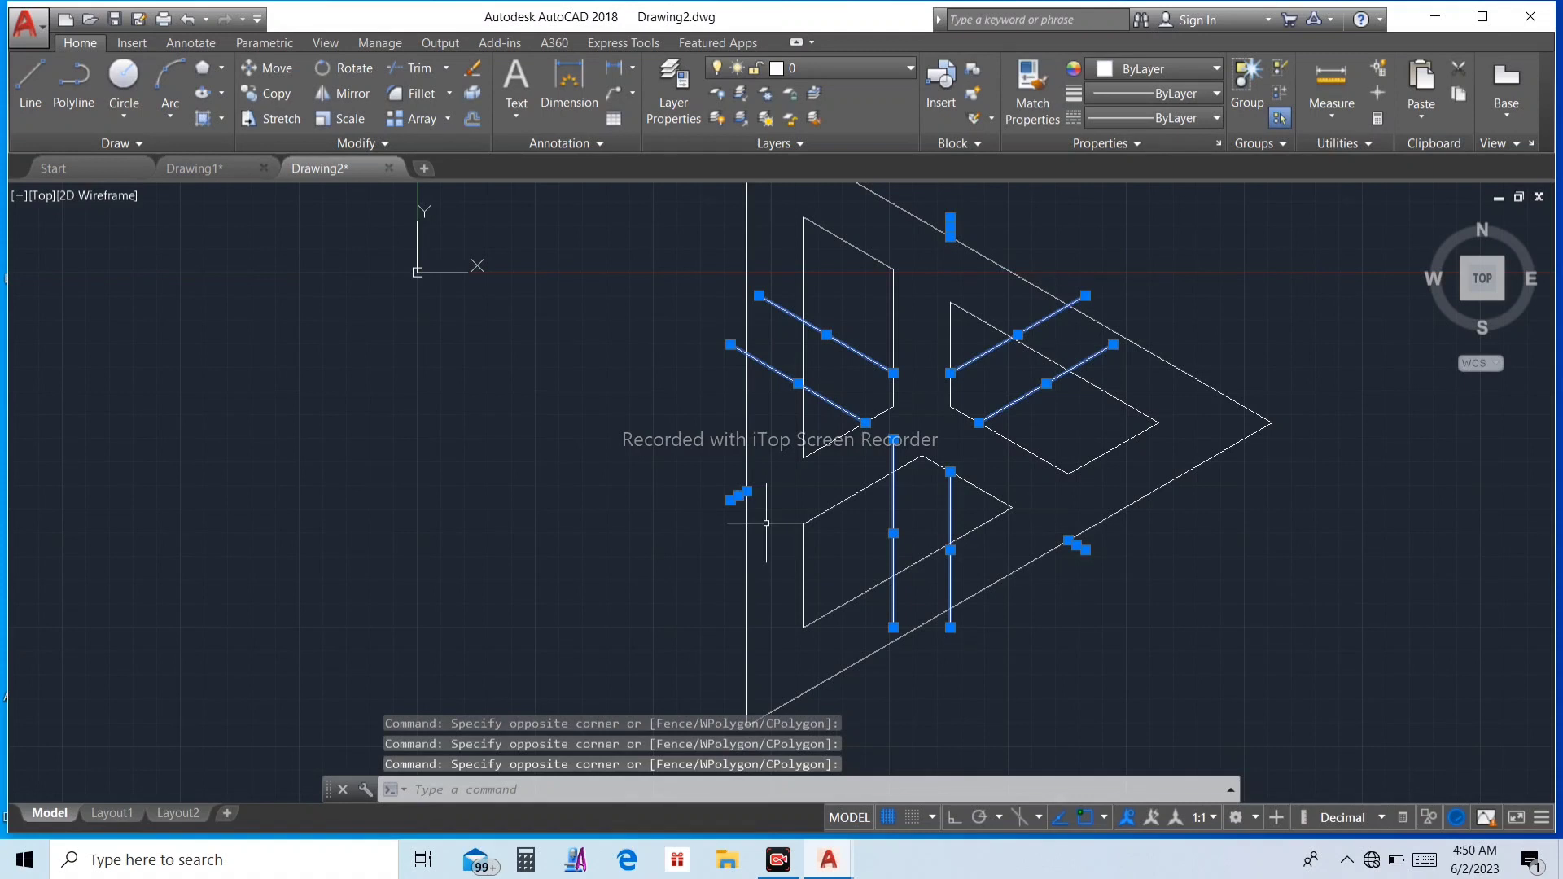
key("Delete")
scroll(933, 365, "down", 2)
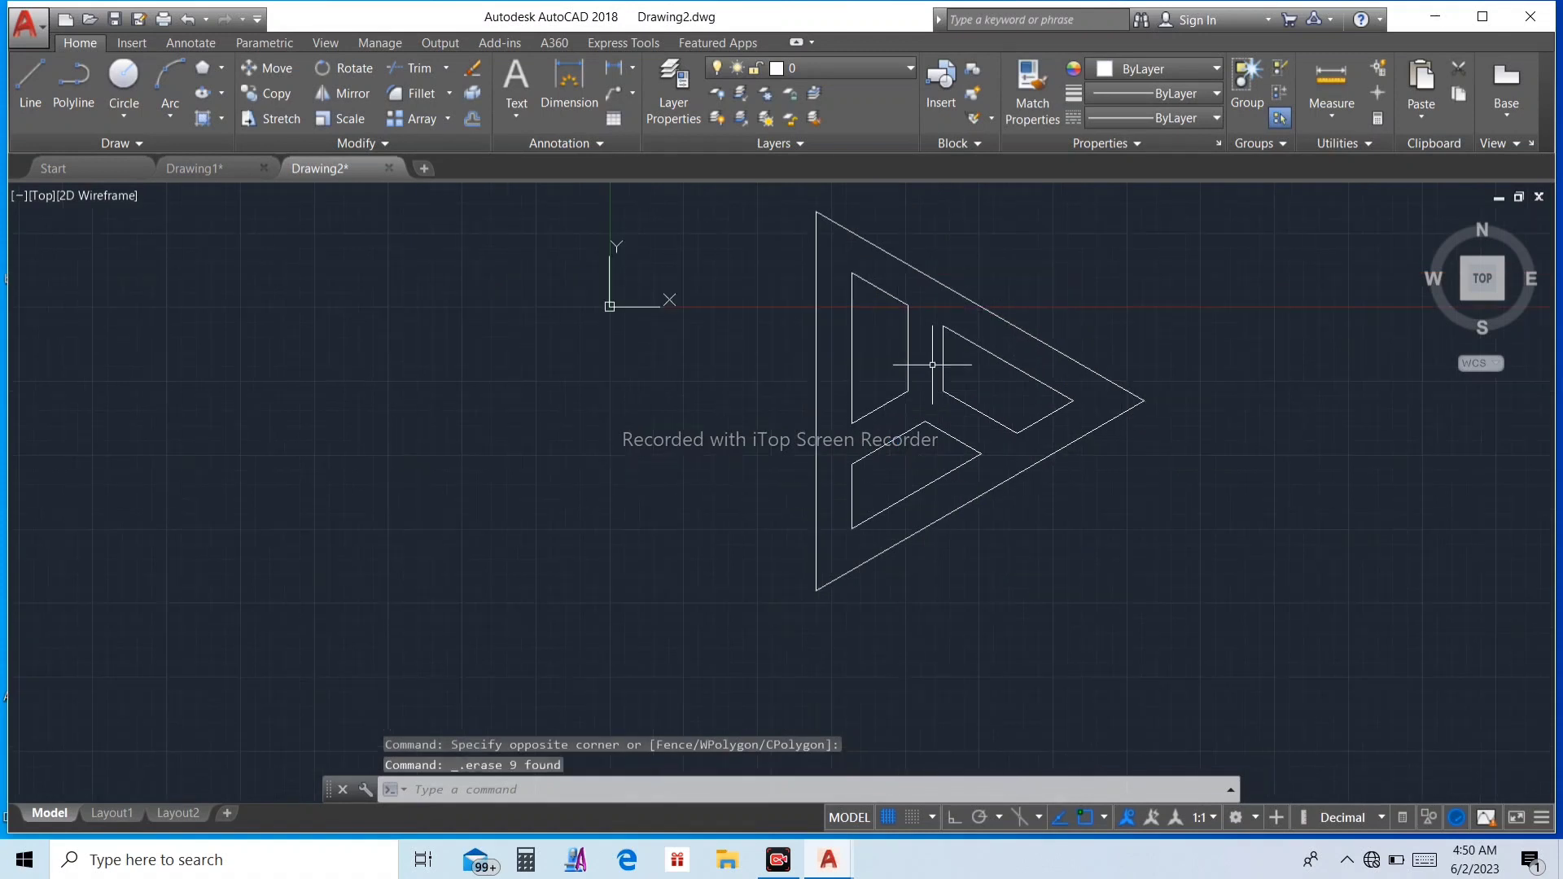
key("Escape")
key("Escape")
key("Escape")
Delete the outer triangle around the three quadrilaterals
scroll(943, 361, "down", 2)
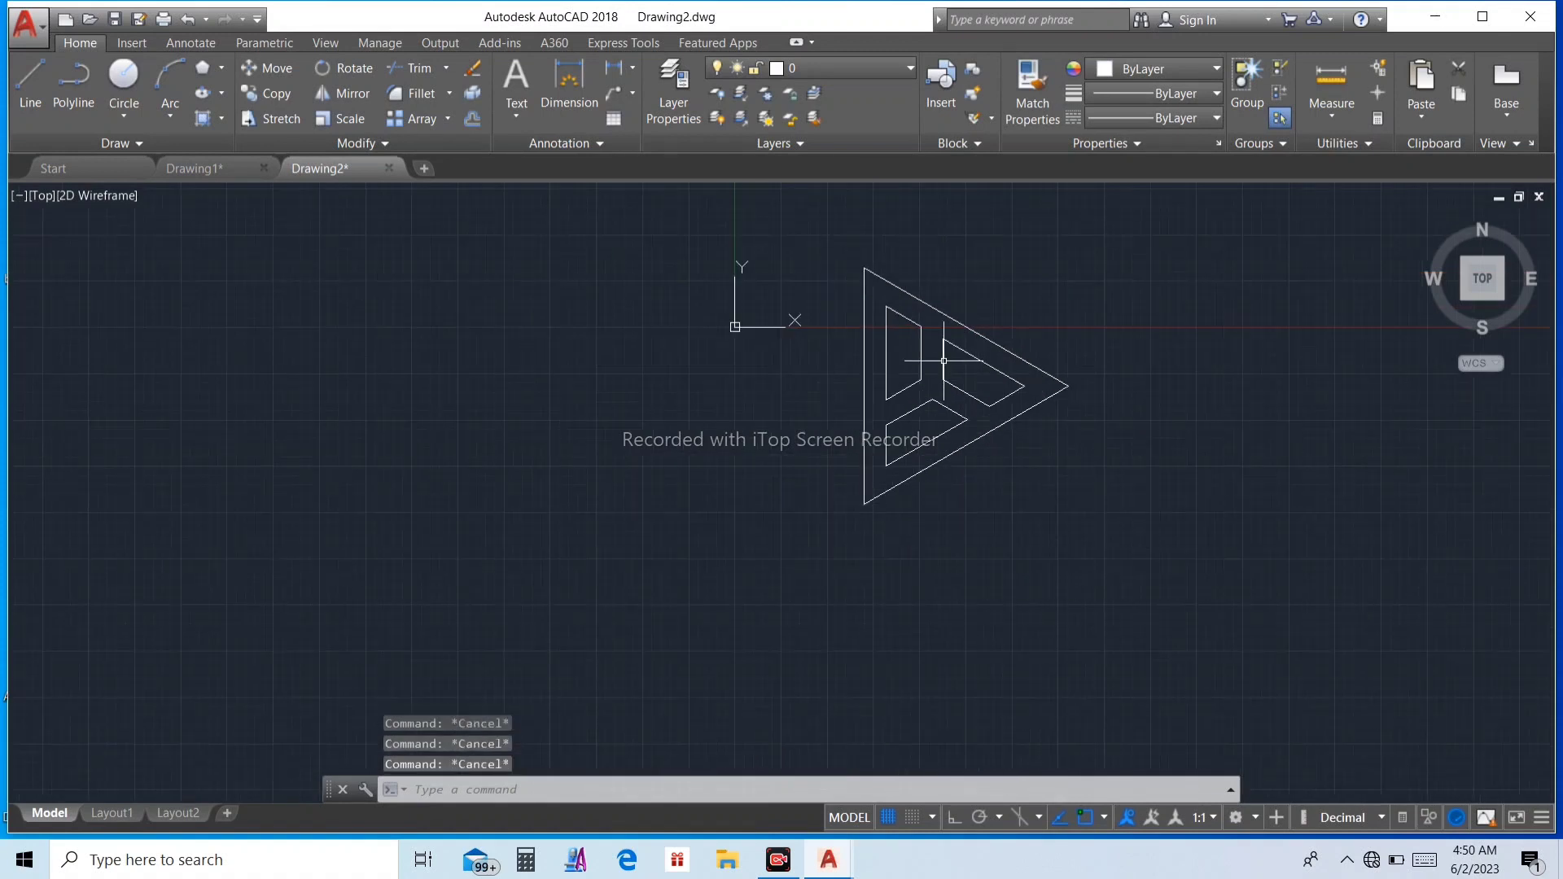
scroll(944, 361, "up", 2)
scroll(934, 331, "down", 2)
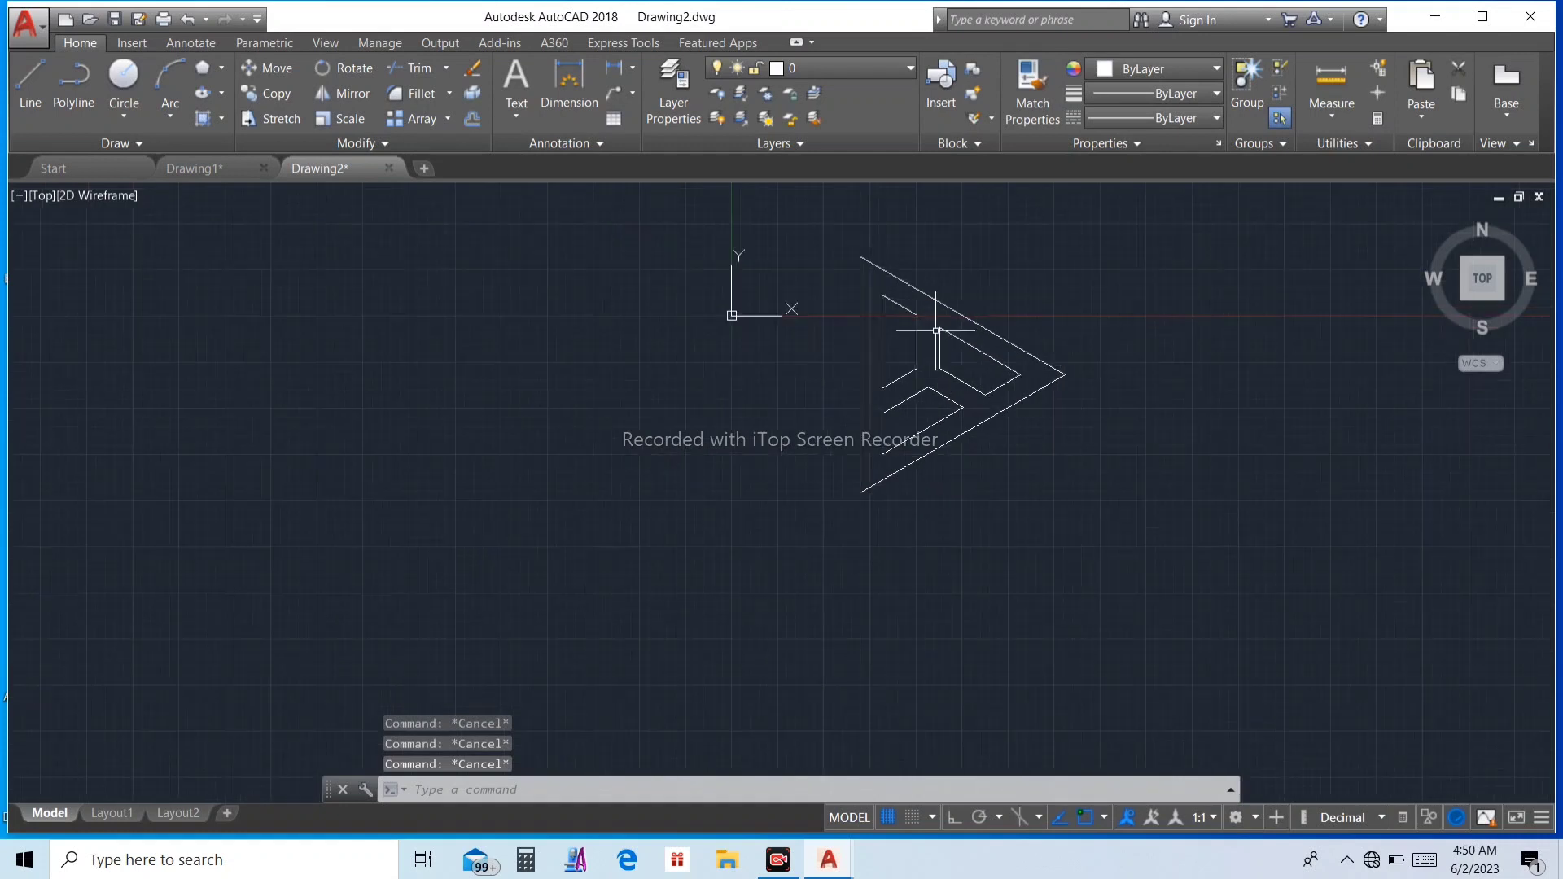
left_click(869, 260)
key("Delete")
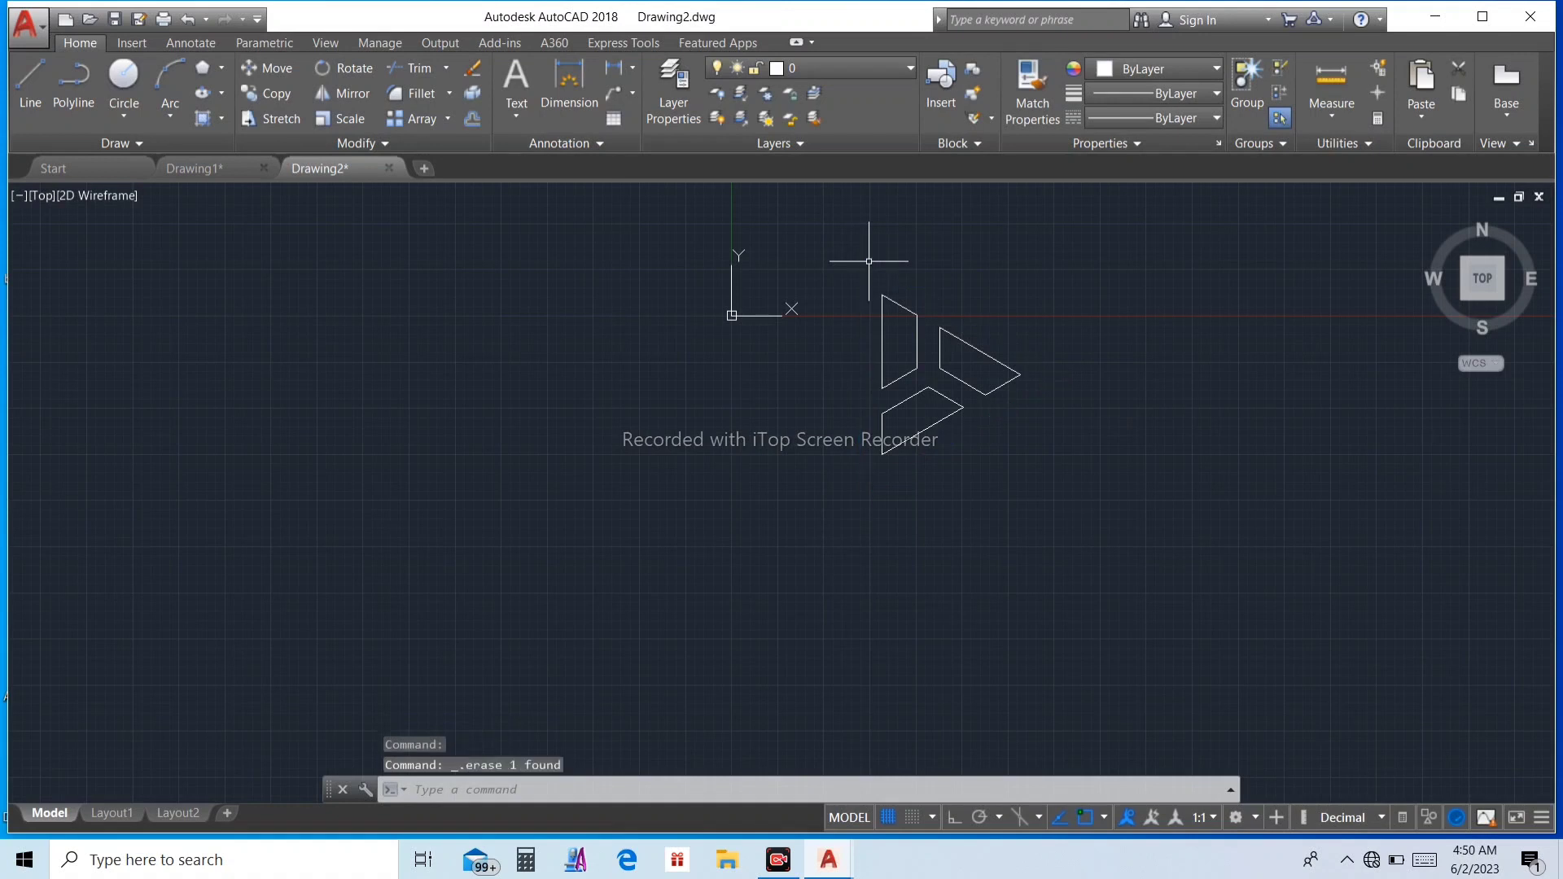
Copy the three quadrilaterals and paste the copy to the lower right of the originals
left_click(865, 259)
left_click(1048, 515)
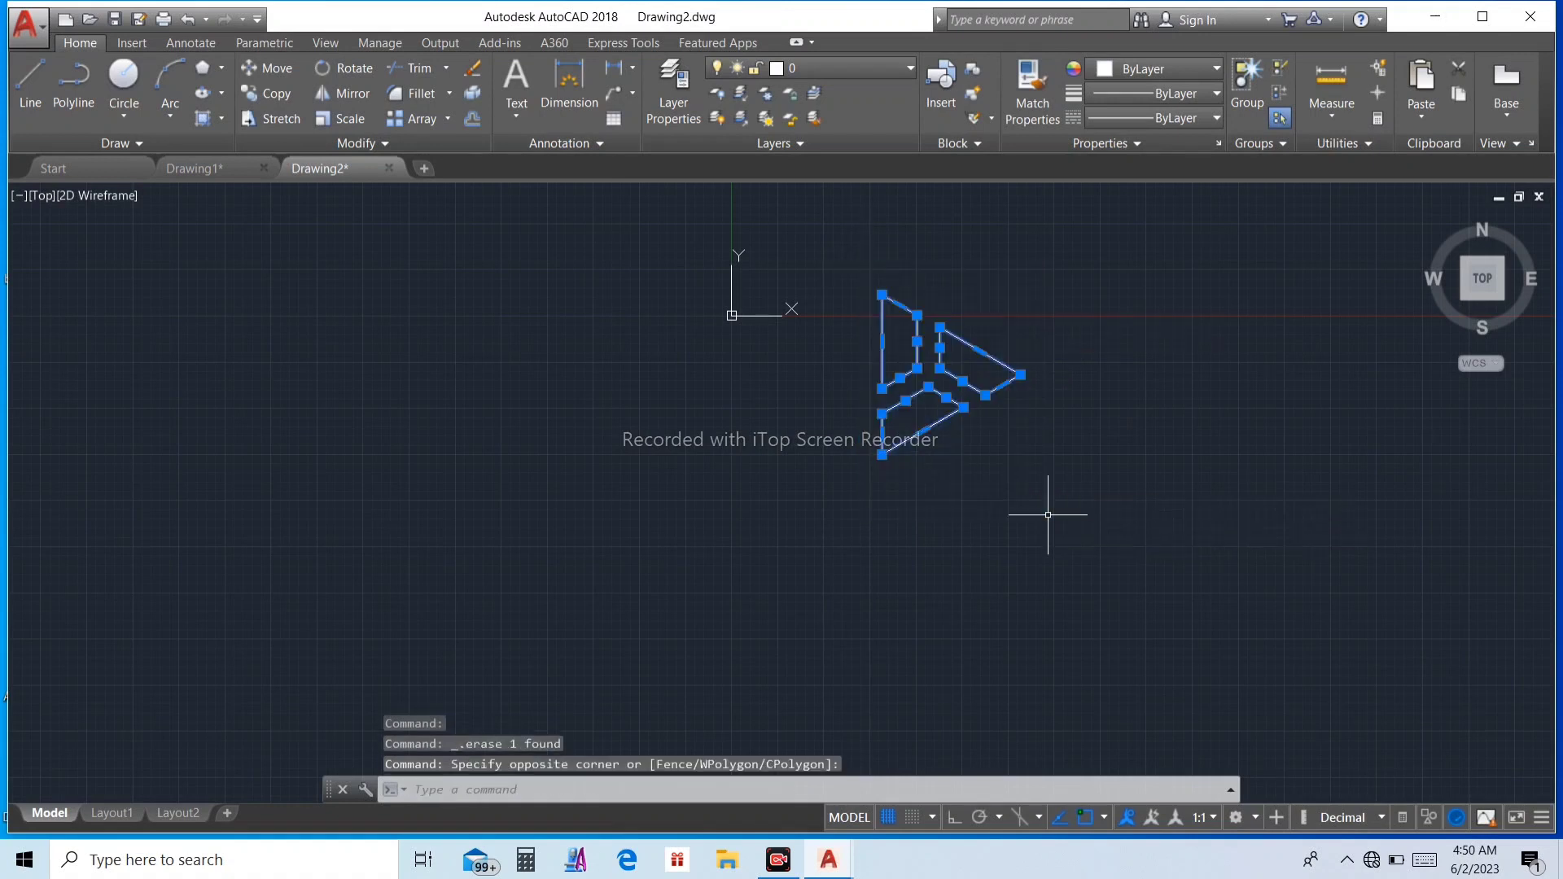
key("ctrl+c")
key("ctrl+v")
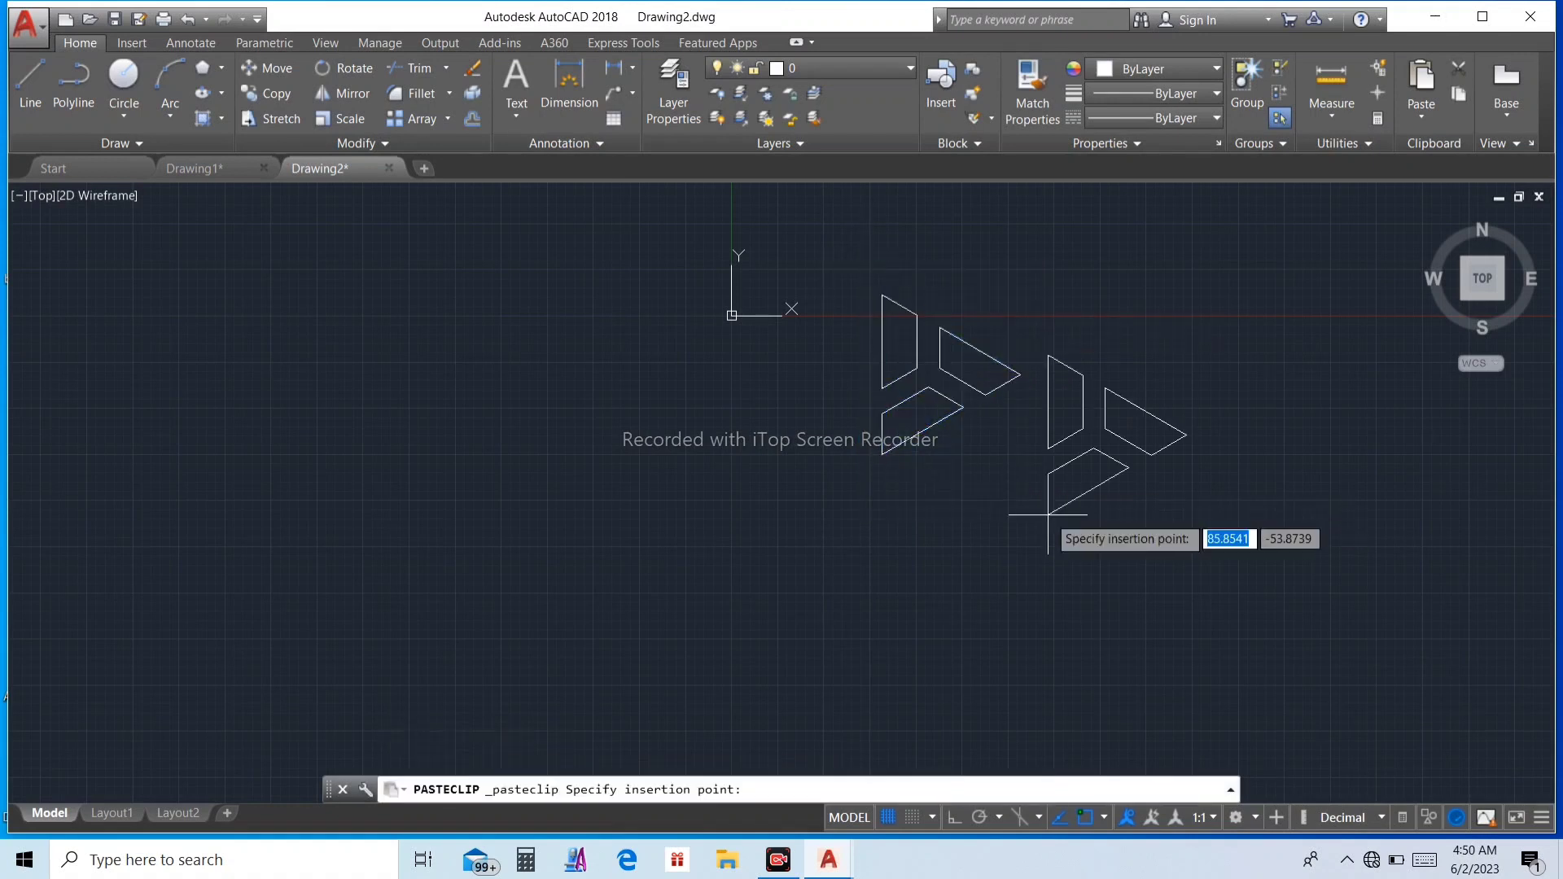
left_click(1069, 474)
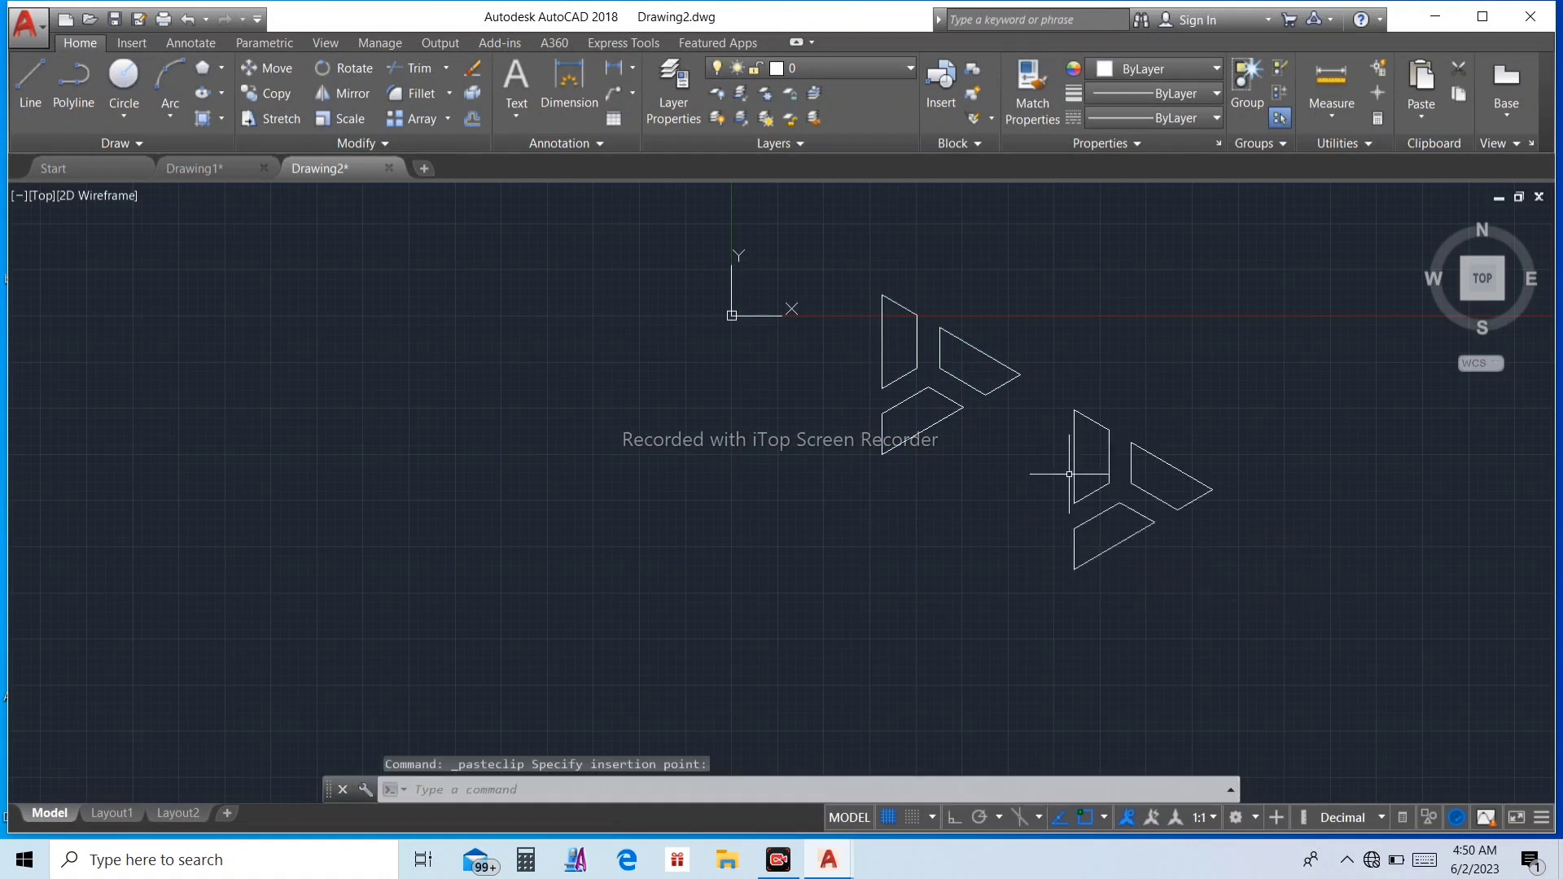
left_click(1069, 379)
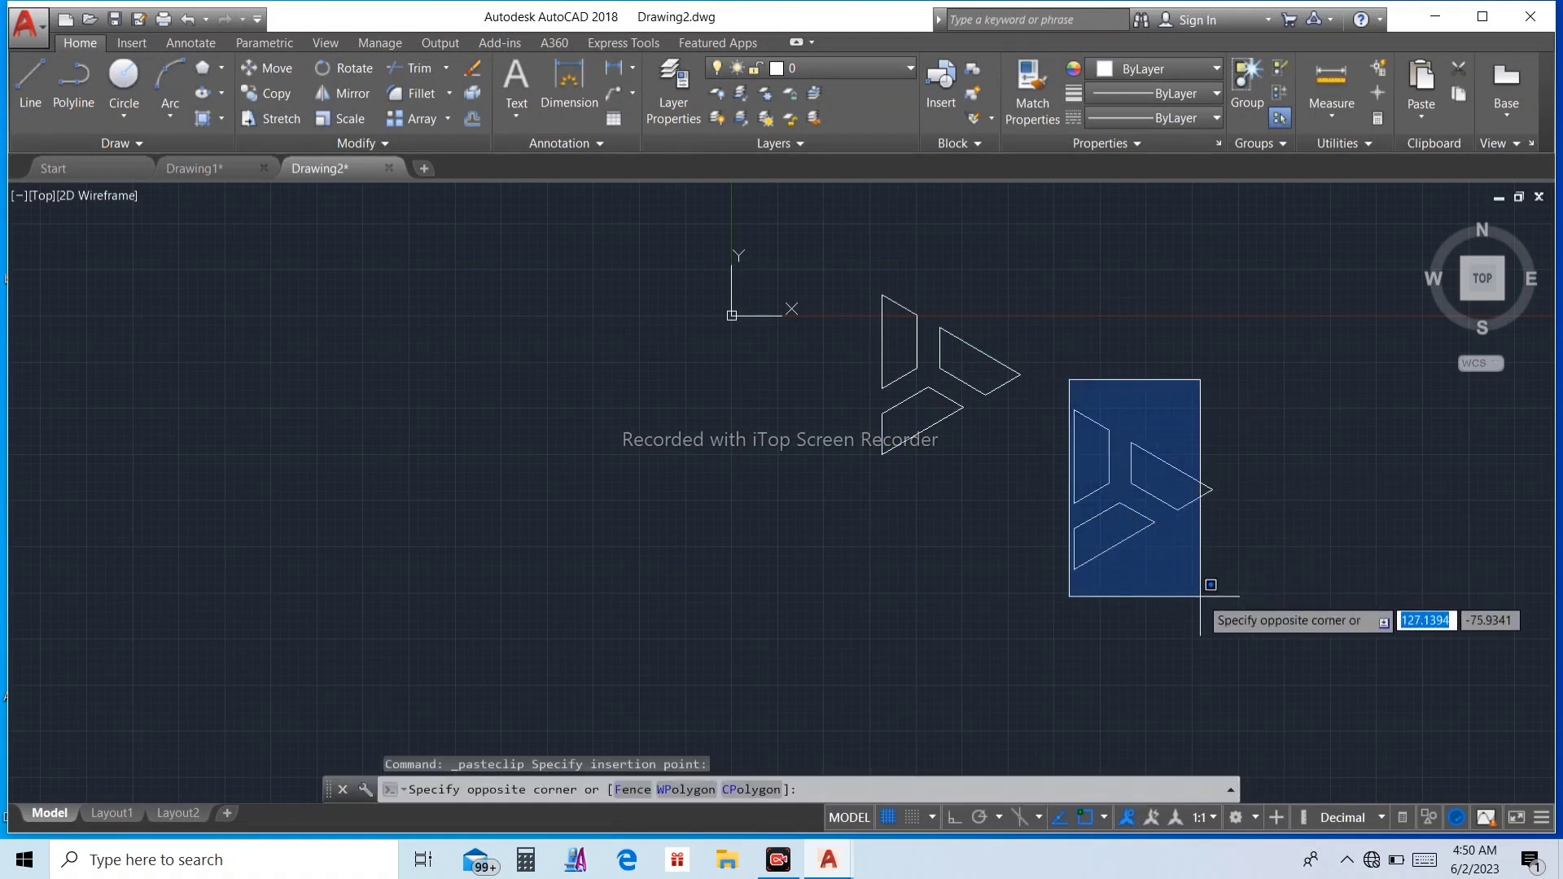
key("Escape")
key("Escape")
key("Escape")
Mirror the pasted copy of the three quadrilaterals about its long vertical left side, erasing the source objects
left_click(1059, 385)
left_click(1242, 607)
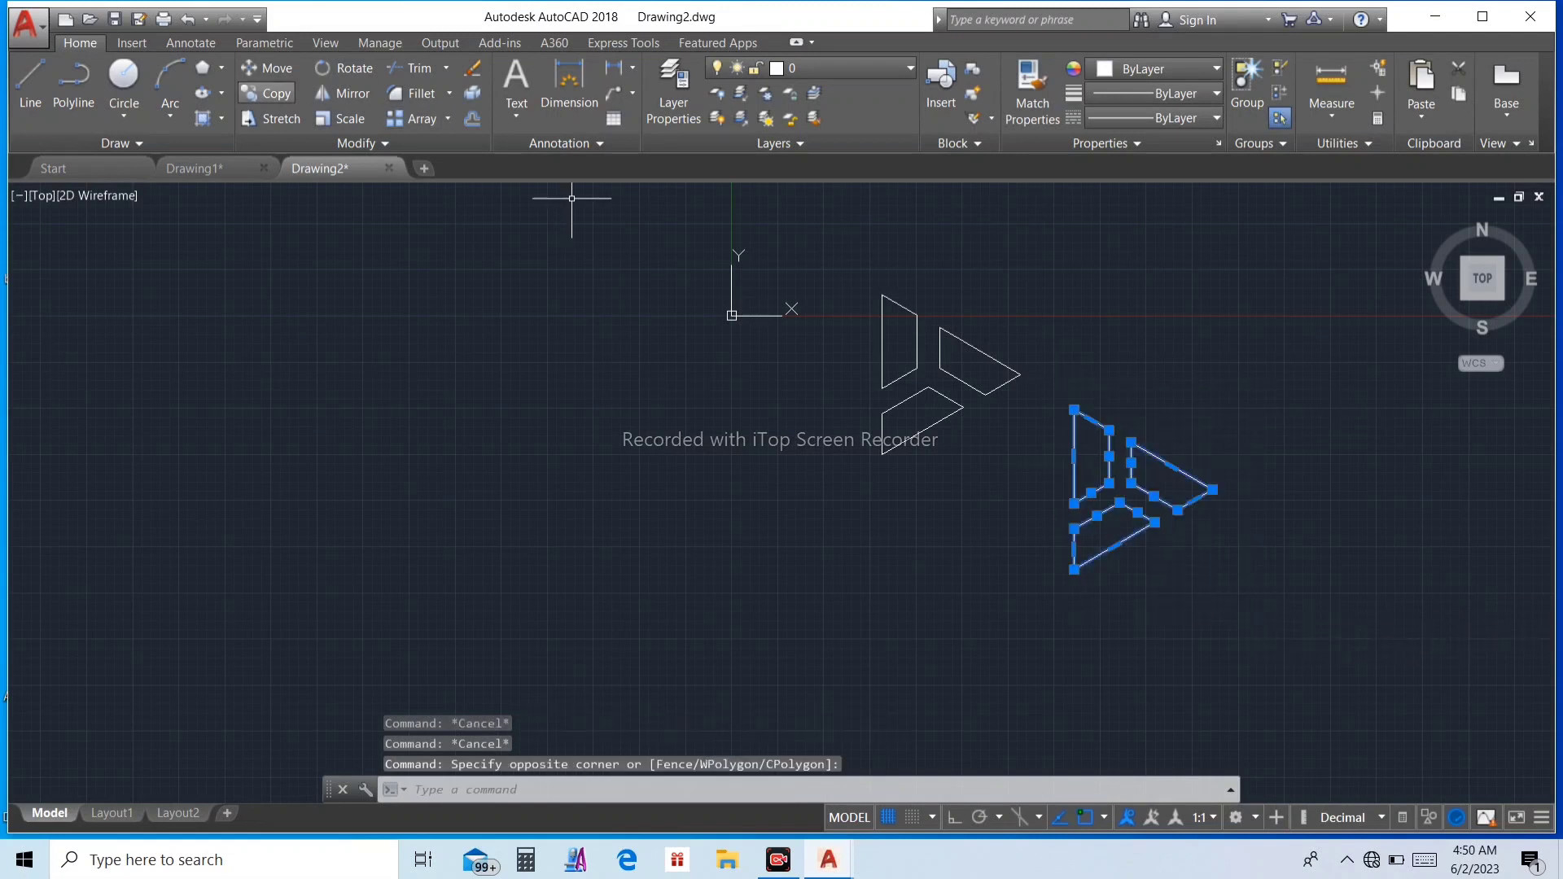
left_click(343, 93)
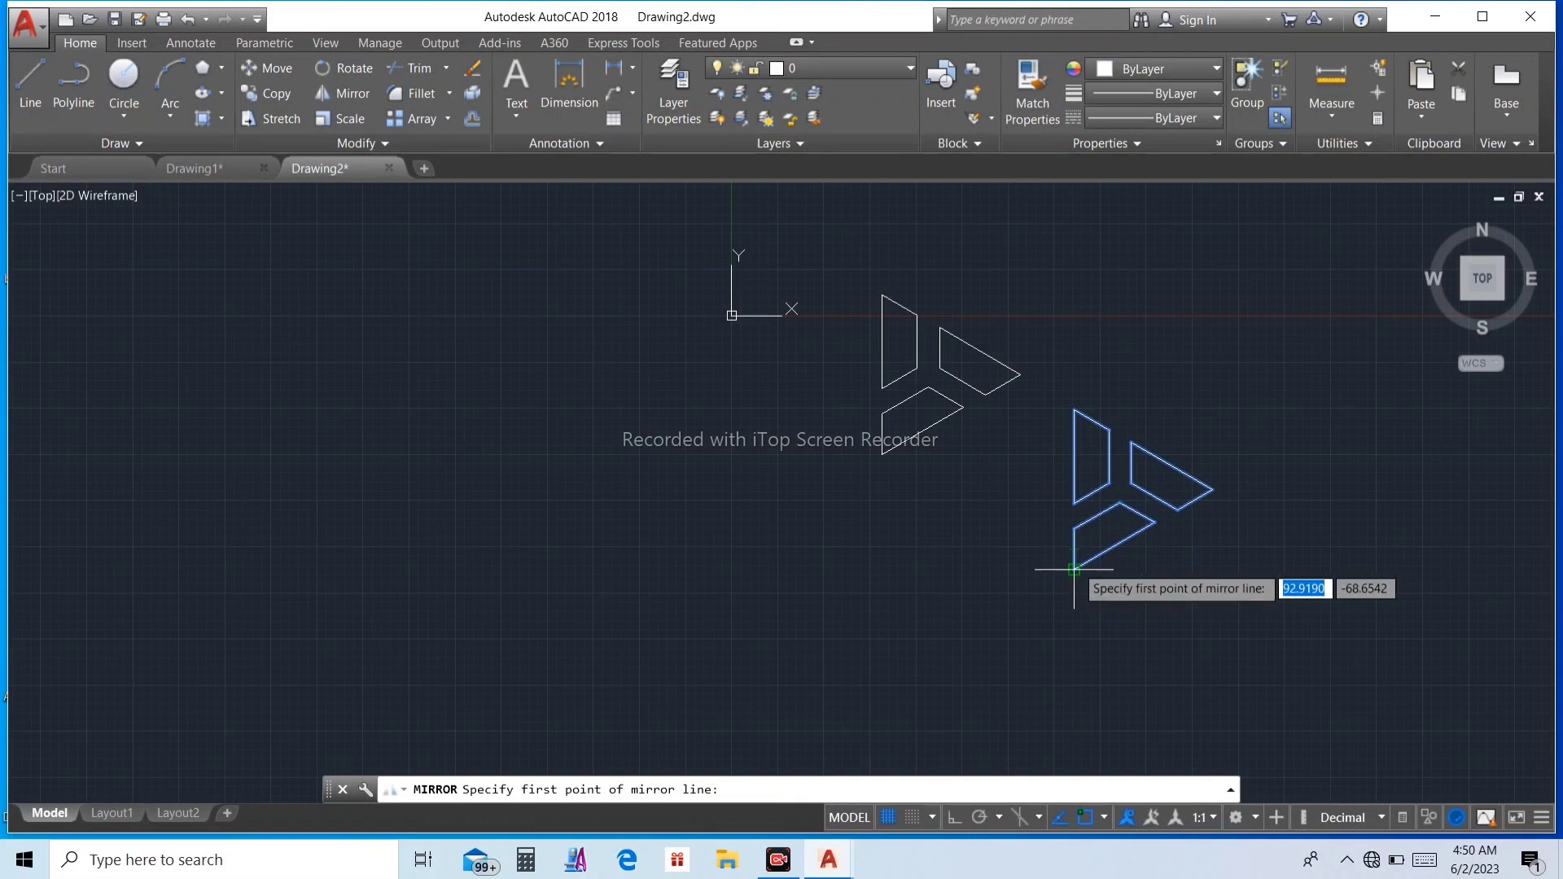
left_click(1075, 567)
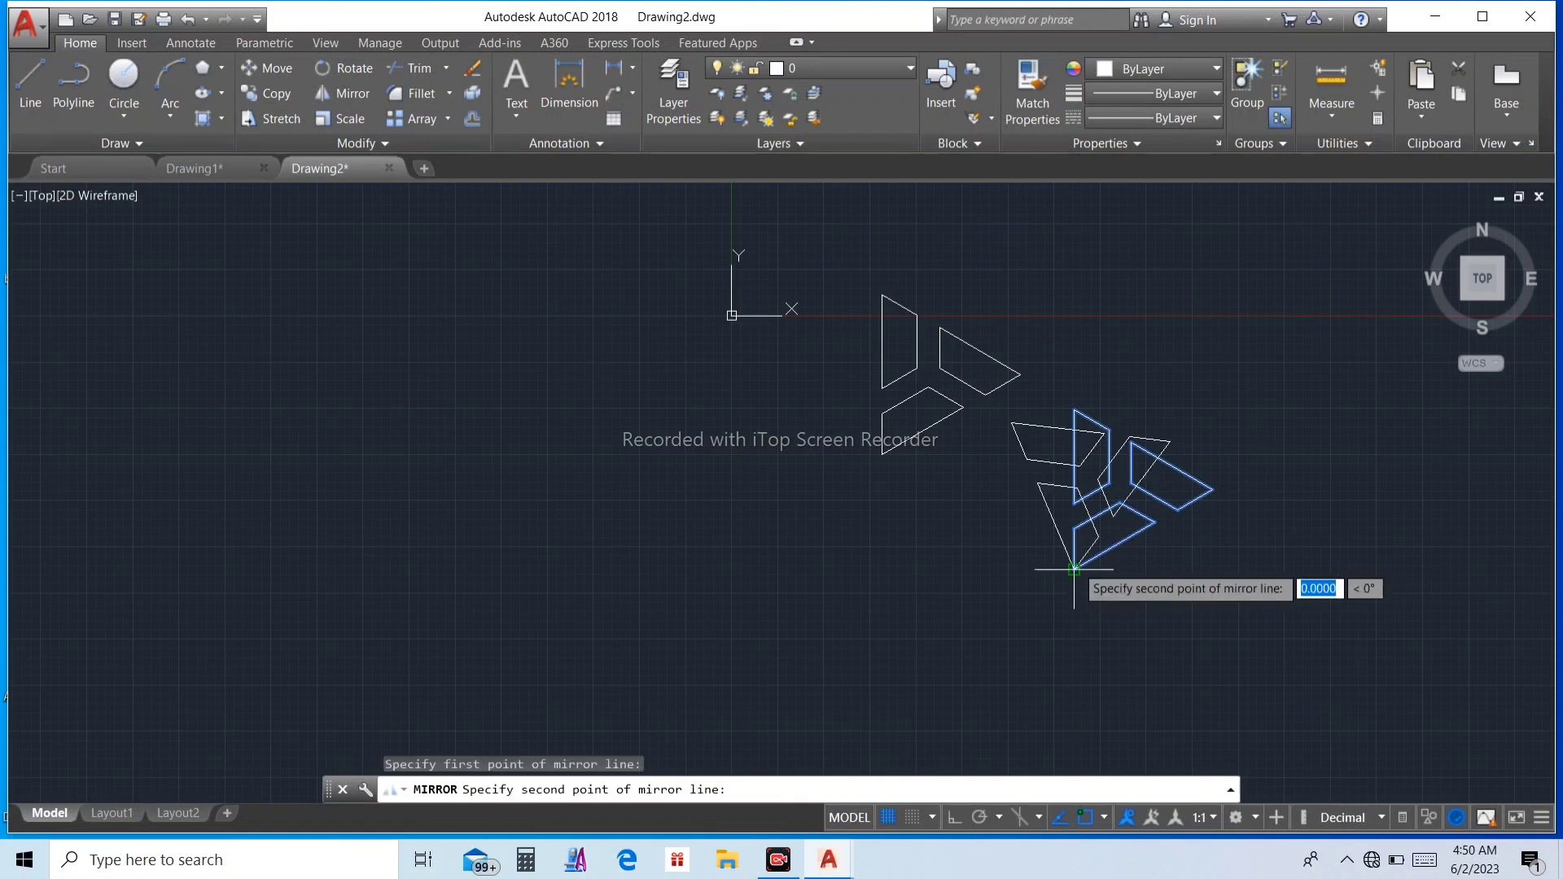
left_click(1075, 410)
type("Y")
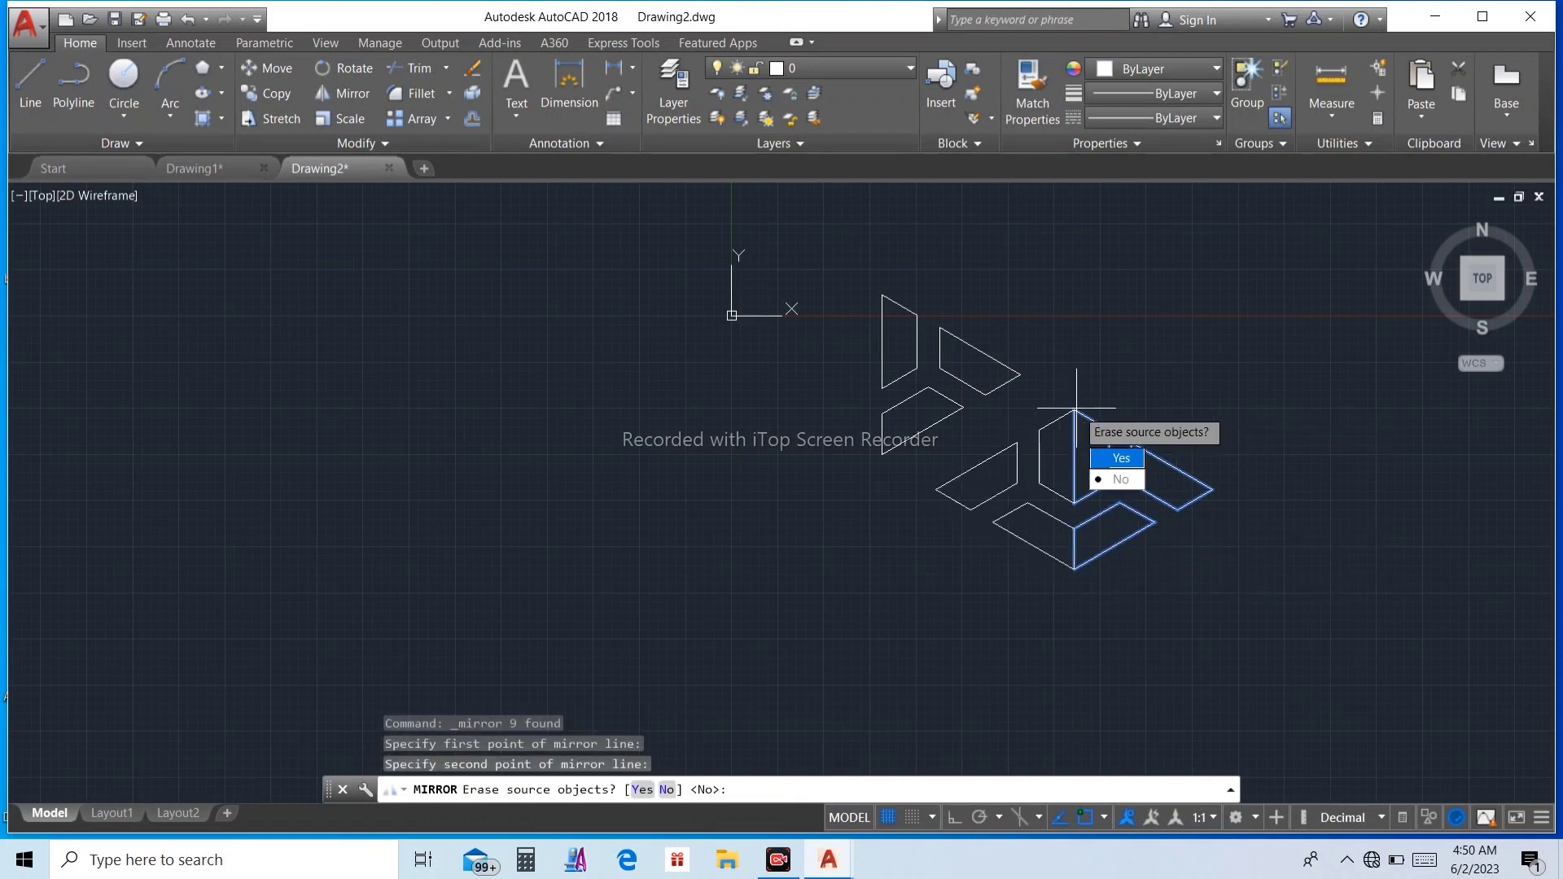
key("Return")
key("Escape")
key("Escape")
key("Escape")
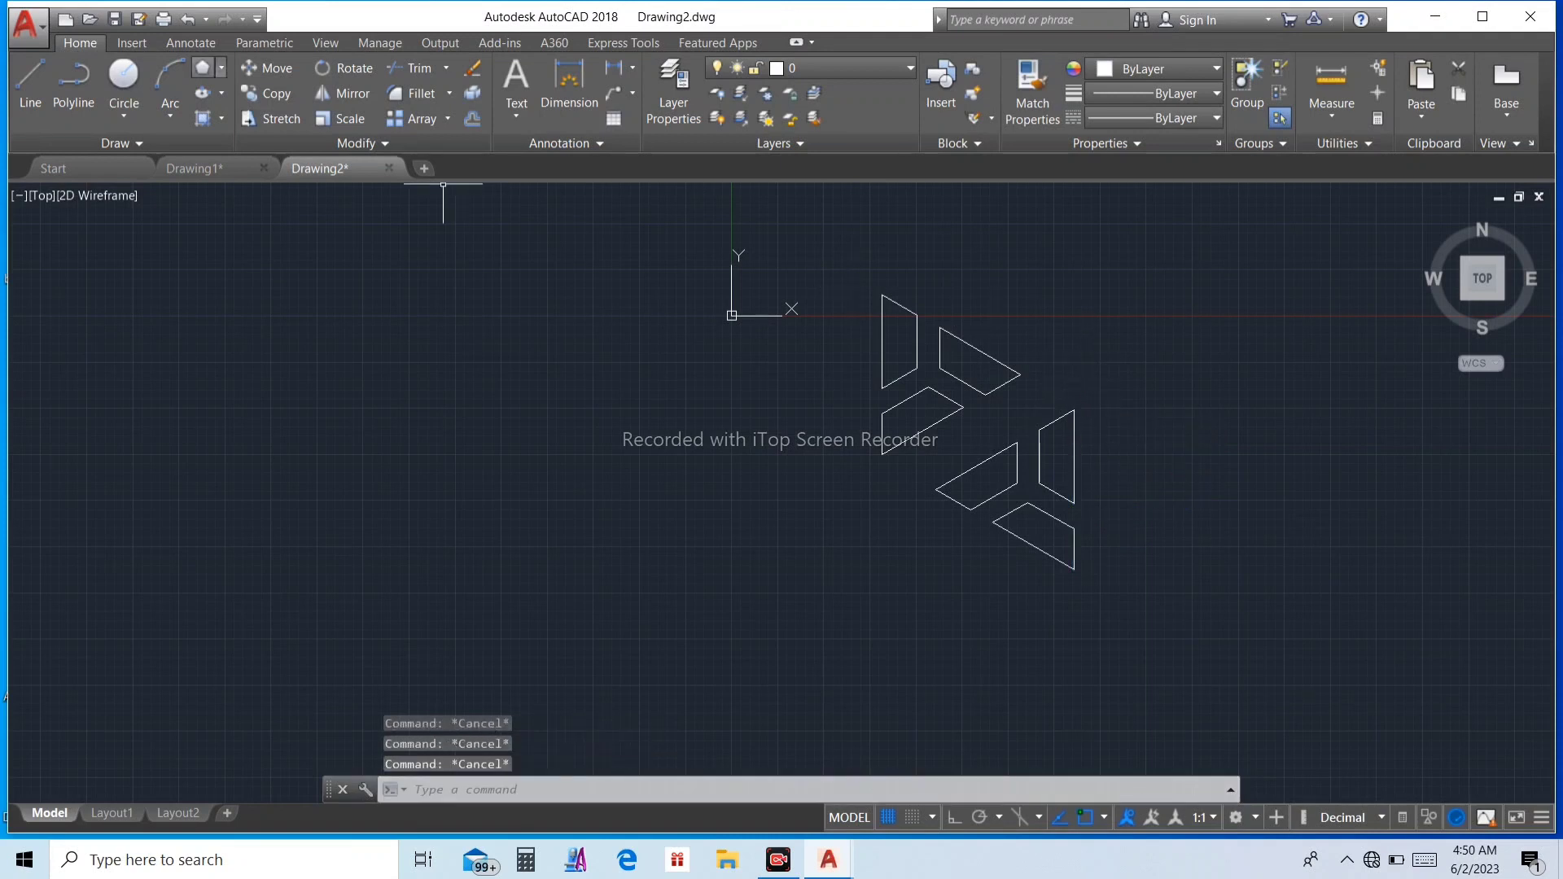
Draw a vertical line 5 units long upward from the top right corner of the mirrored figure
left_click(31, 81)
scroll(1058, 411, "up", 2)
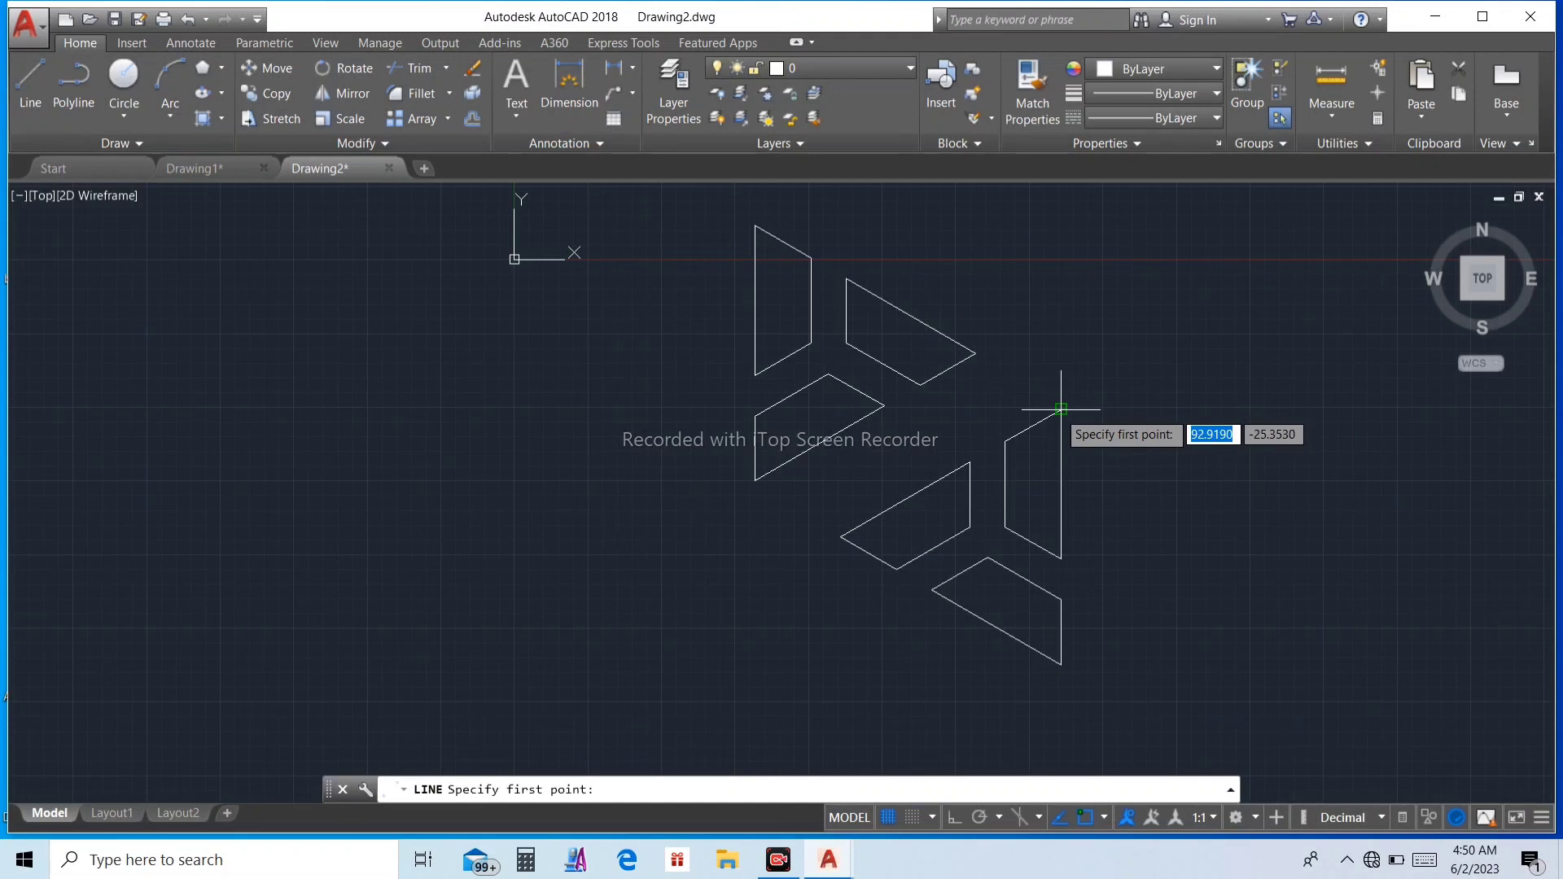
left_click(1060, 410)
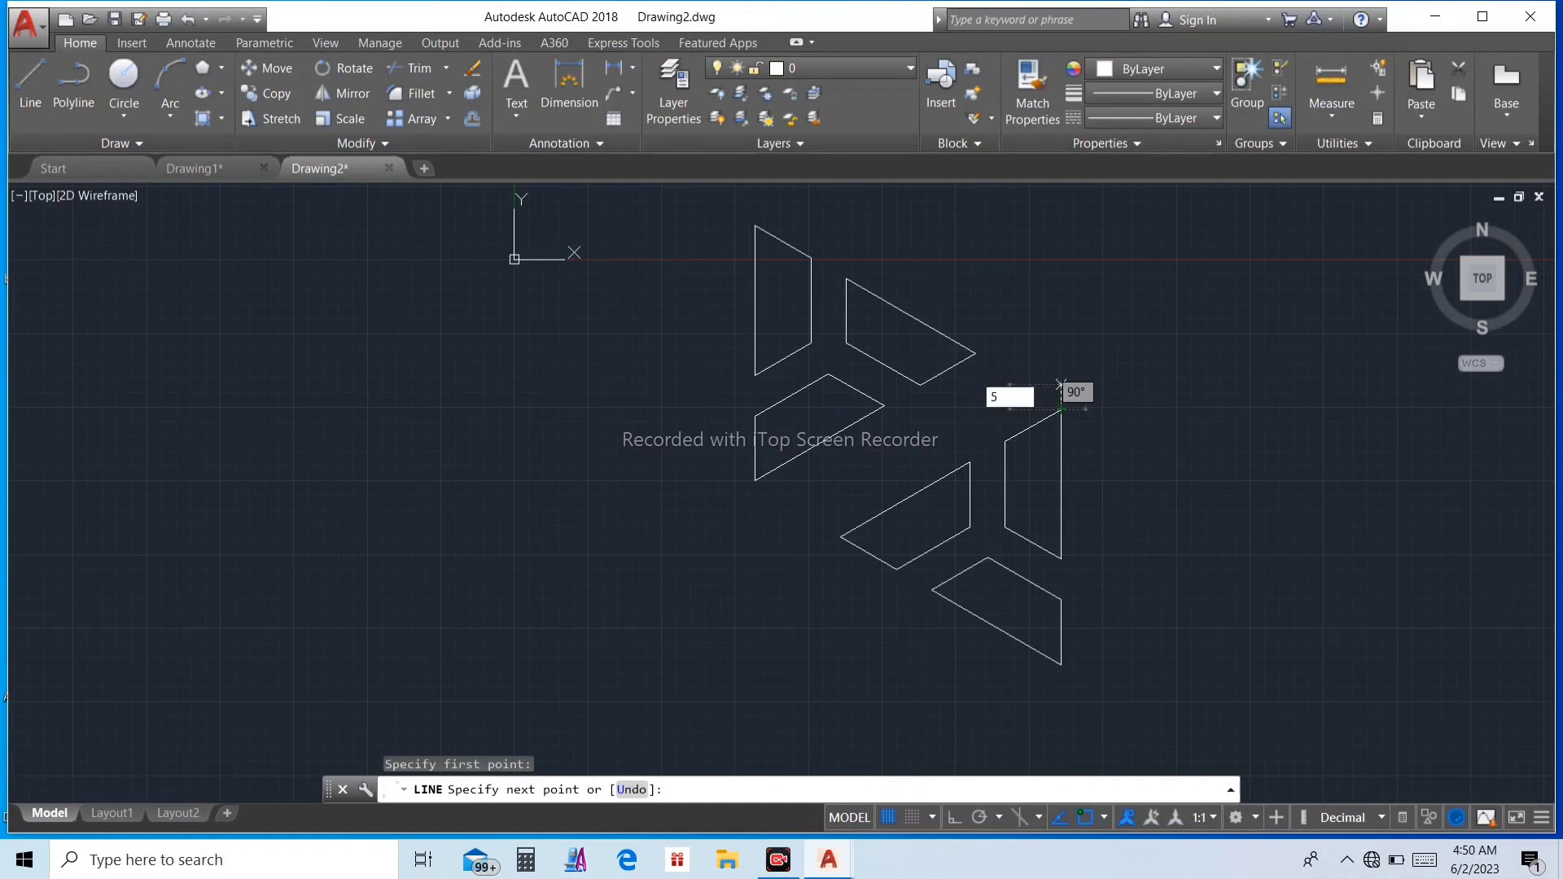
key("Return")
key("Escape")
Draw a vertical line 5 units long upward from the top left corner of the original figure
right_click(1098, 352)
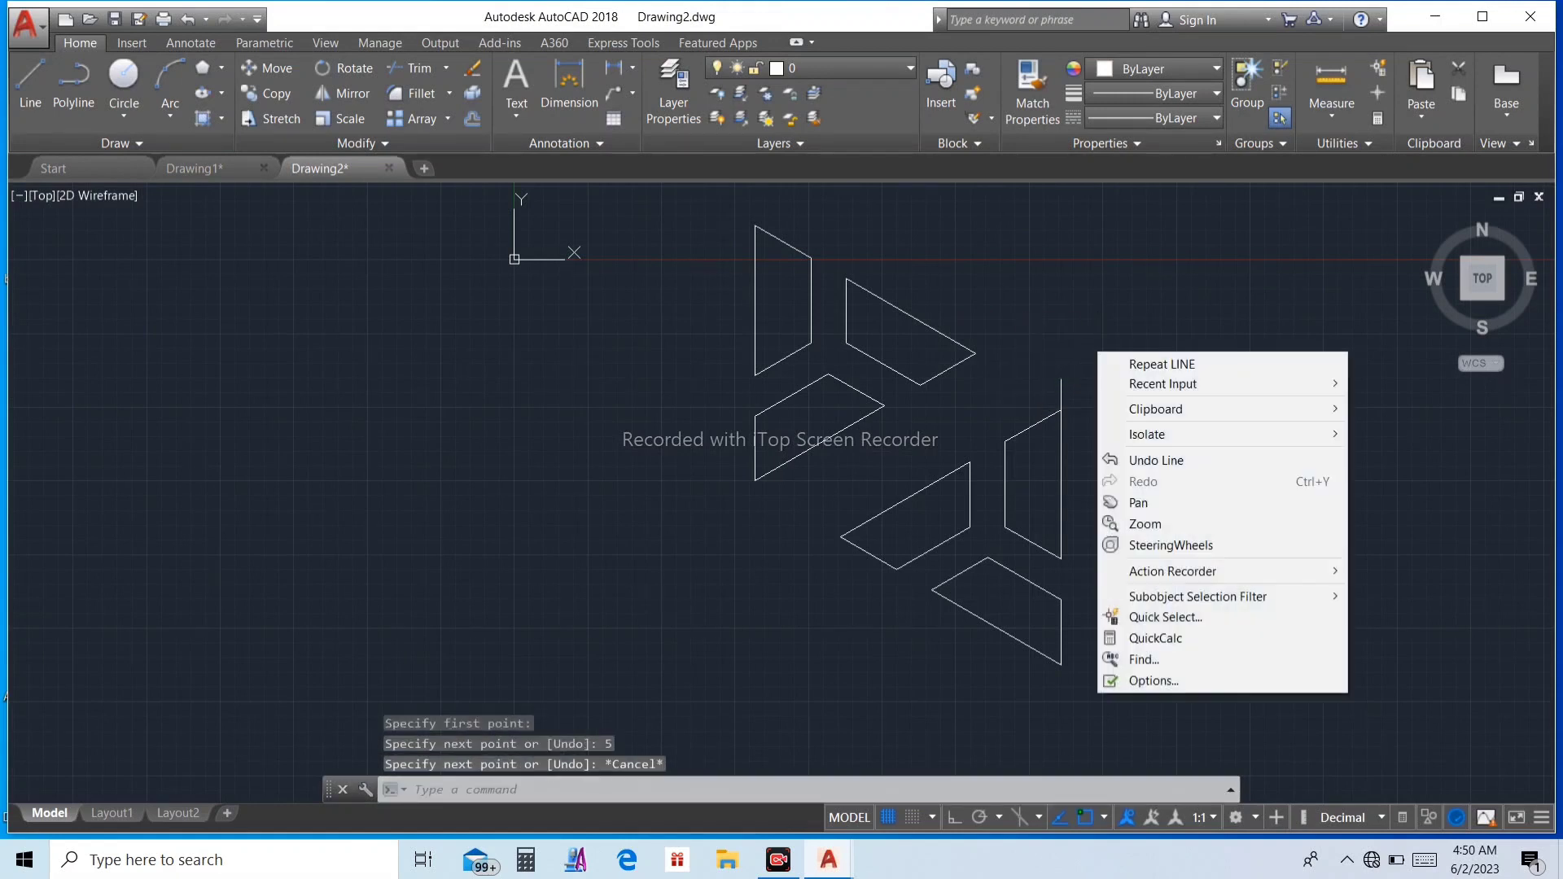
left_click(1162, 364)
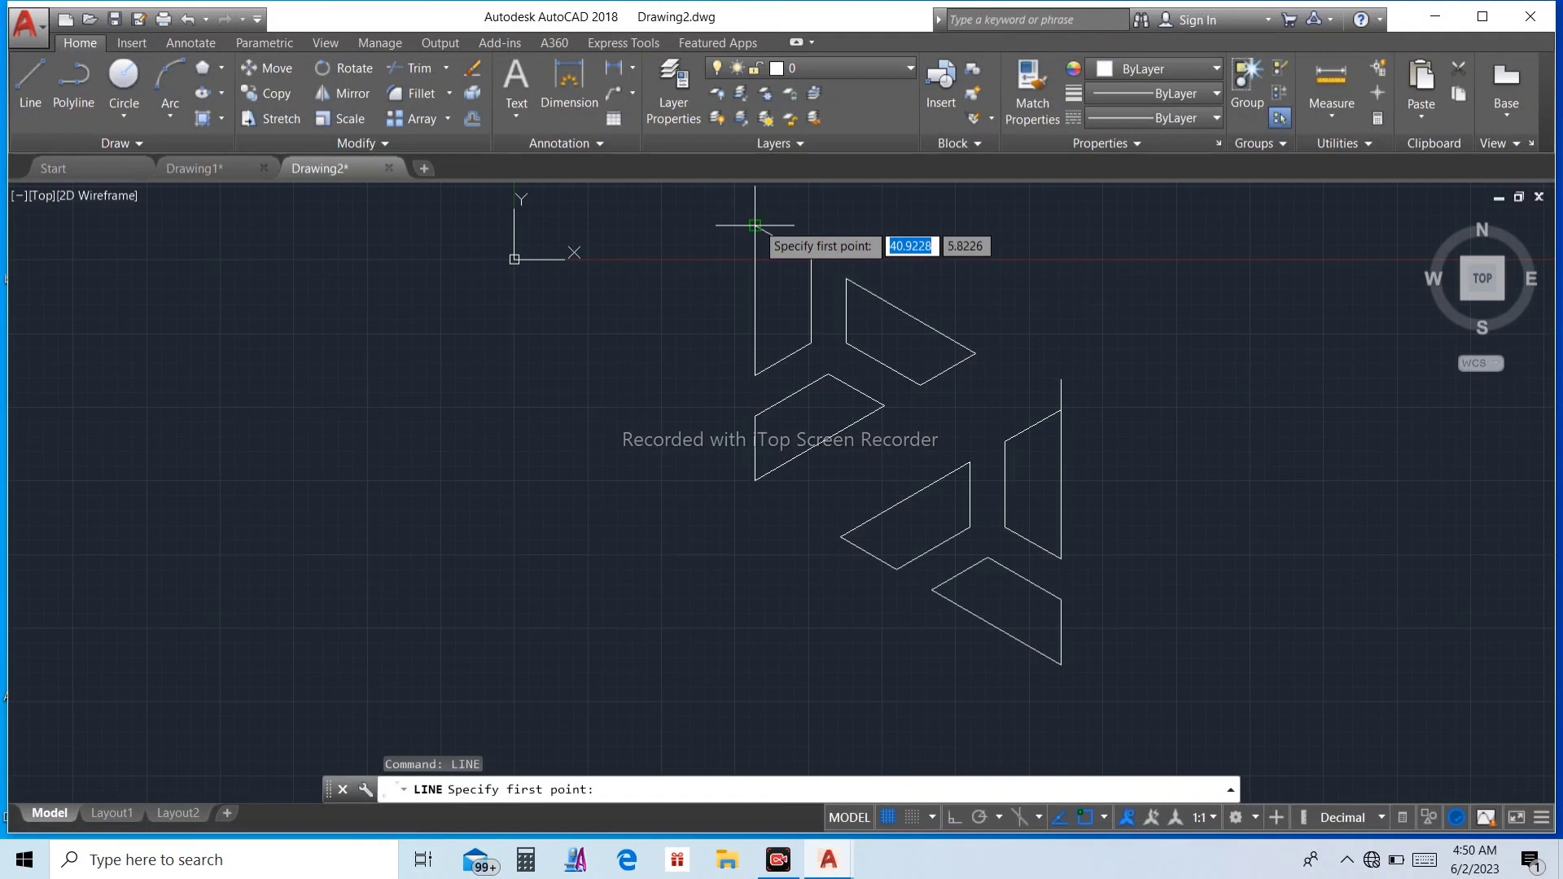
left_click(754, 237)
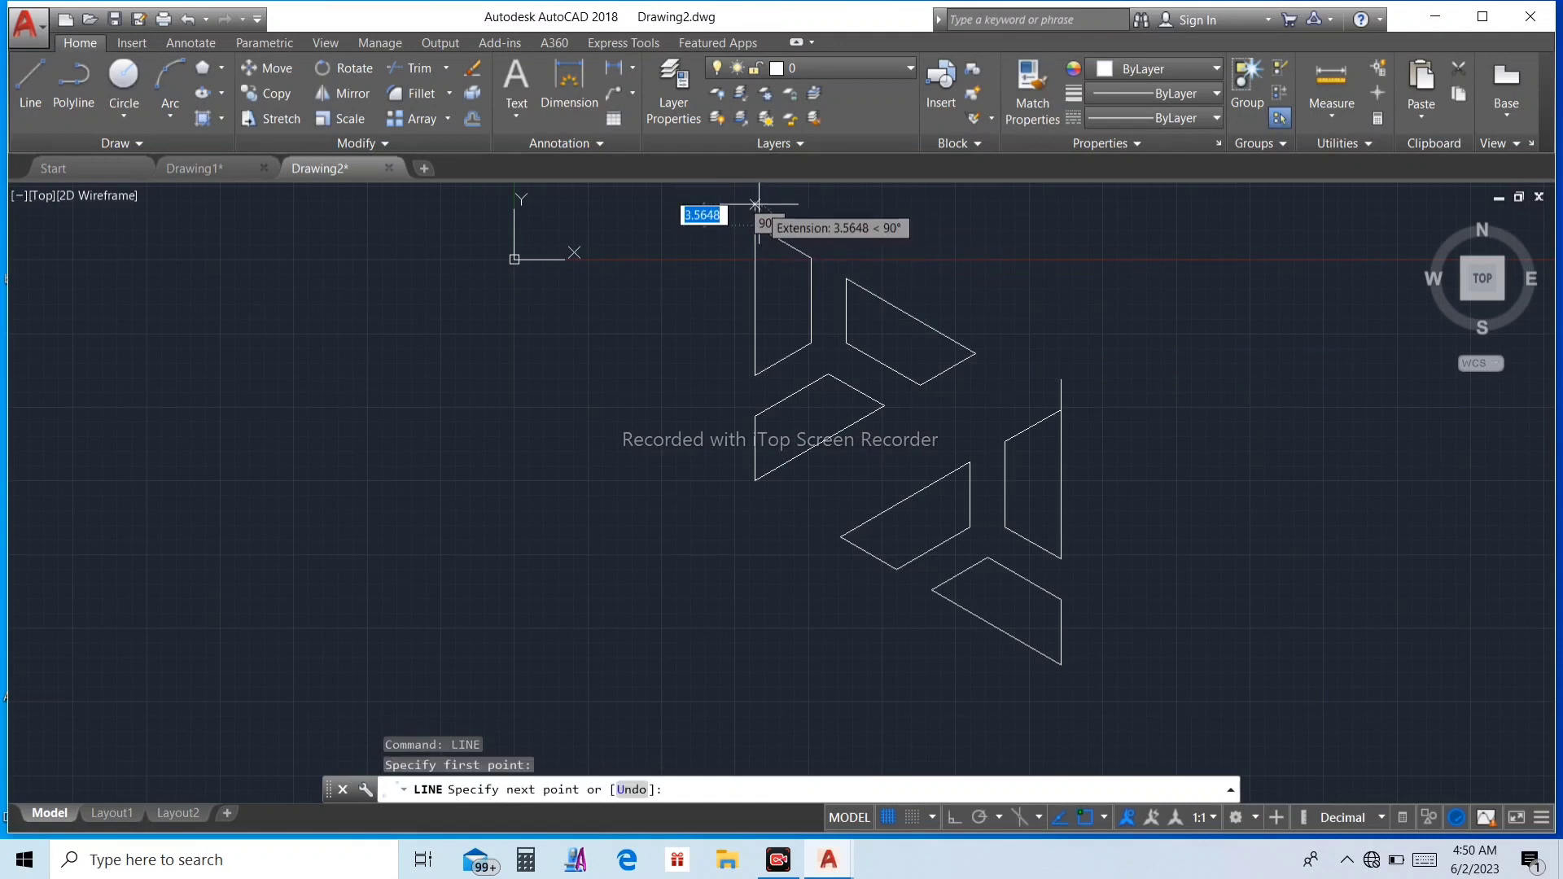
type("5")
key("Return")
key("Escape")
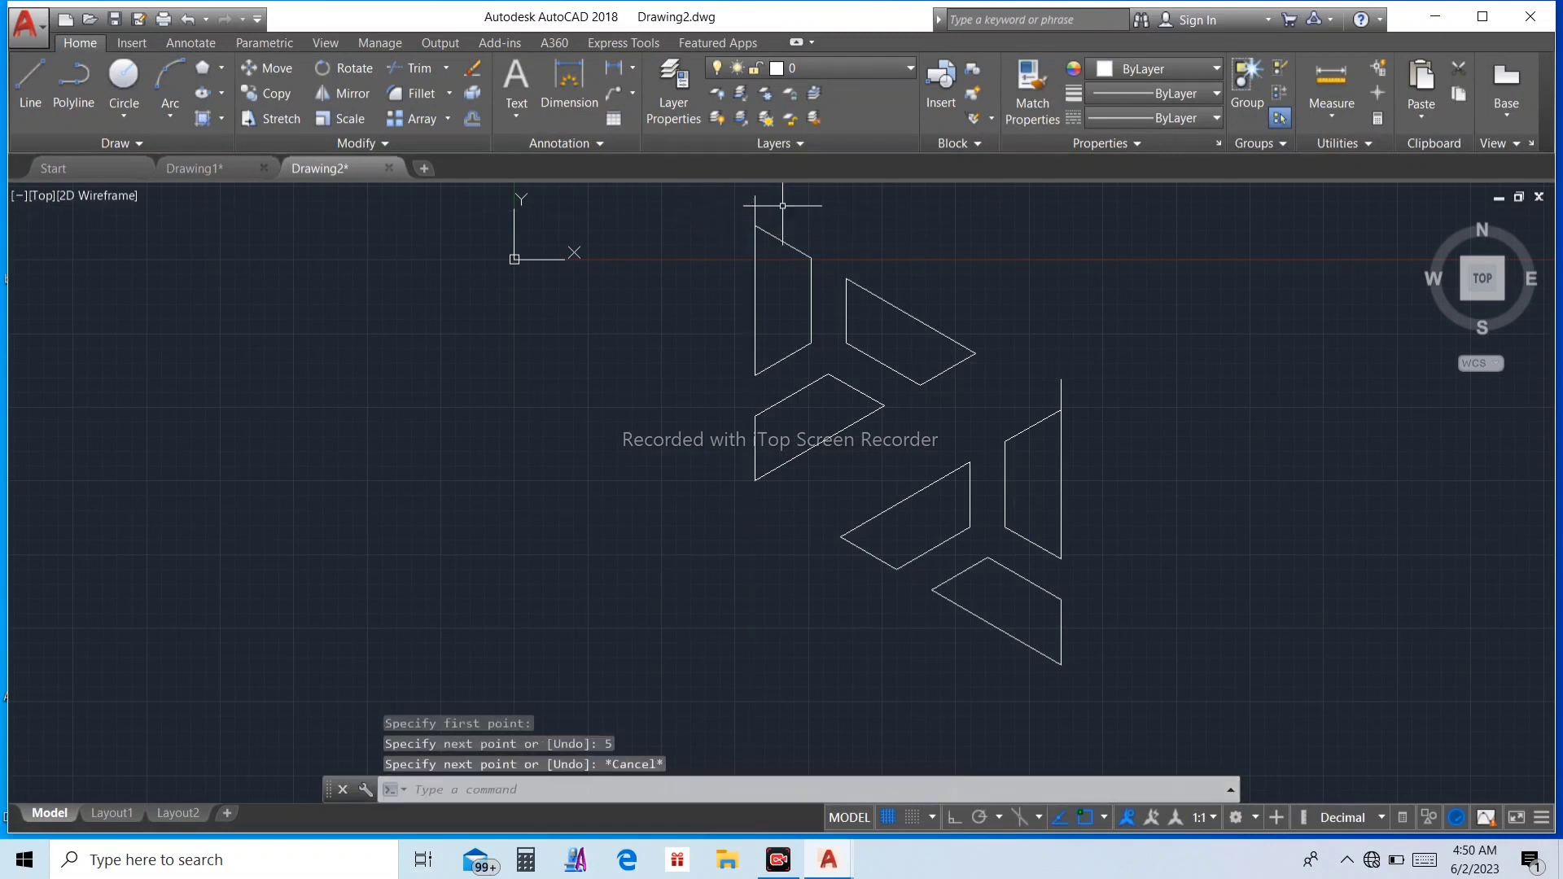
key("Escape")
scroll(862, 293, "down", 2)
left_click(863, 293)
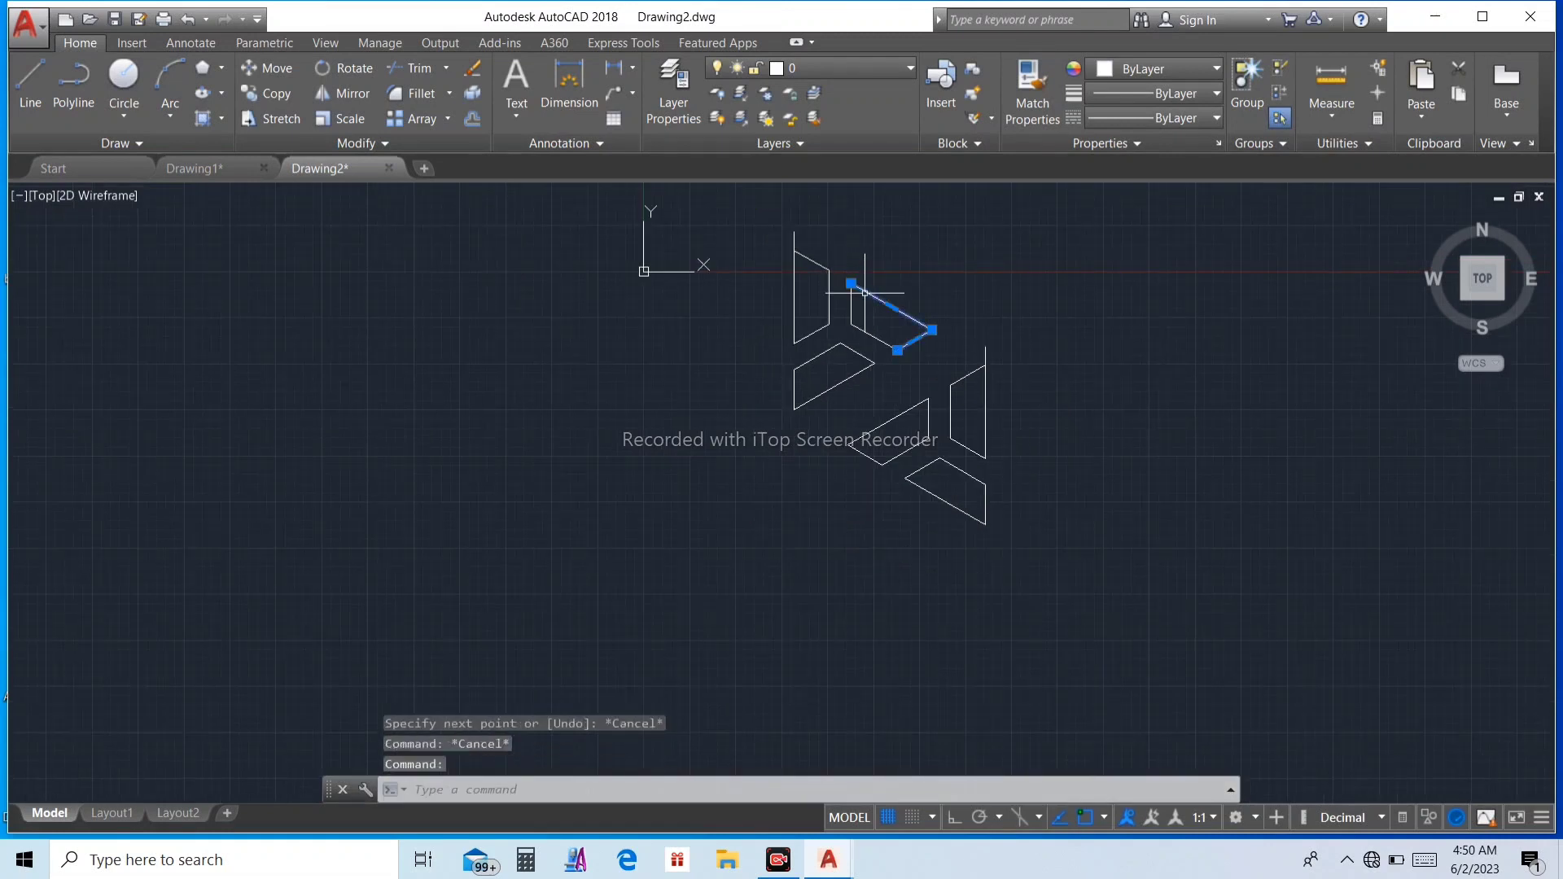
key("Escape")
scroll(941, 311, "up", 2)
scroll(946, 332, "down", 2)
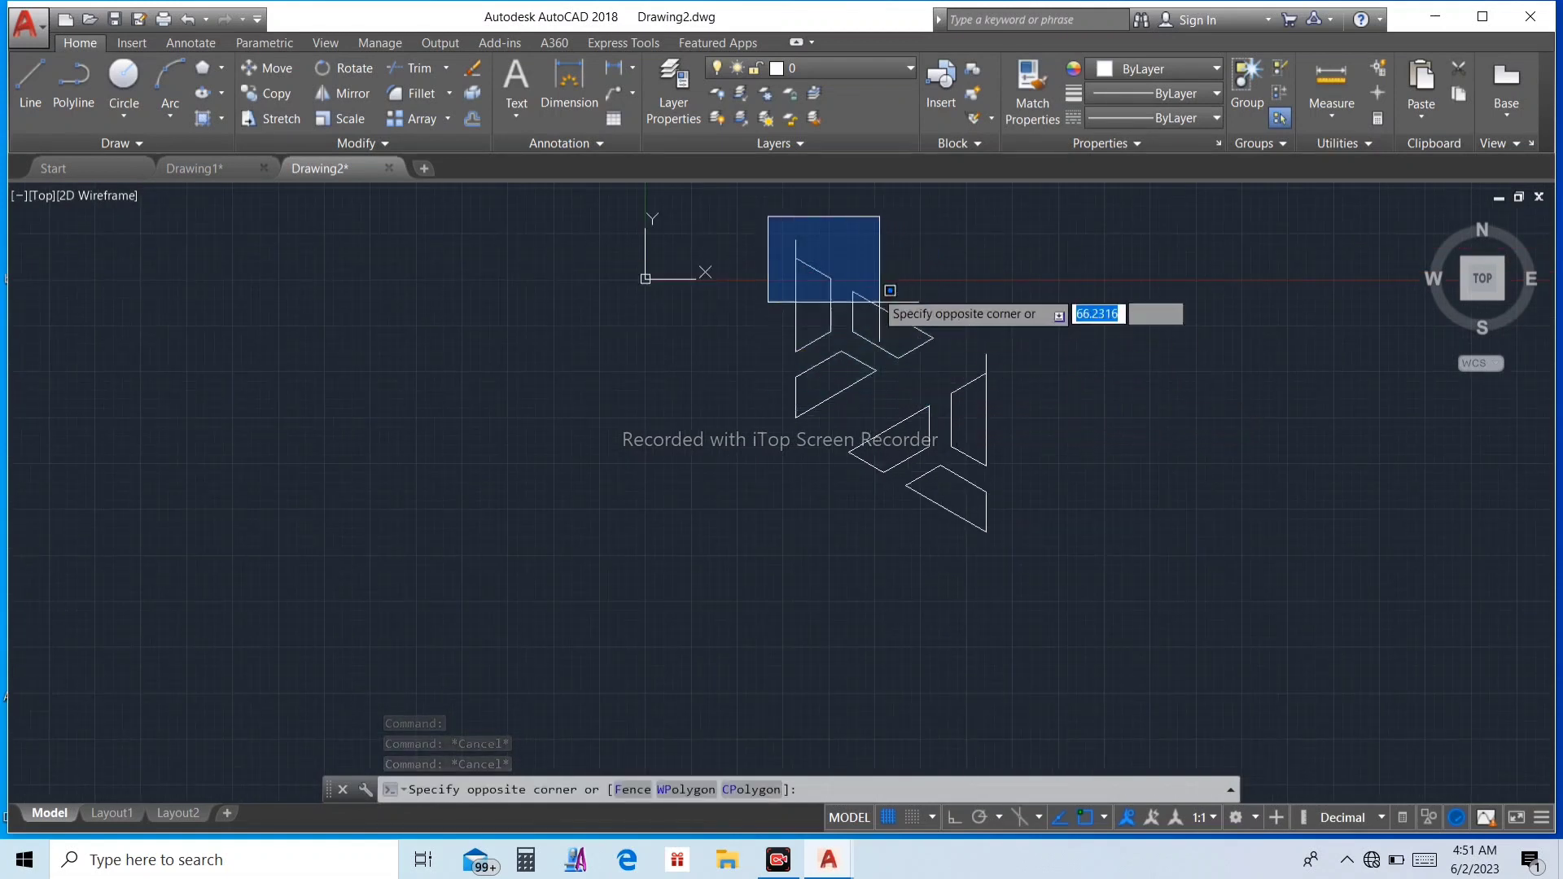
key("Escape")
key("Escape")
Copy the mirrored figure with its short line, placing its left tip on the upper end of the original figure's short line
left_click(1032, 343)
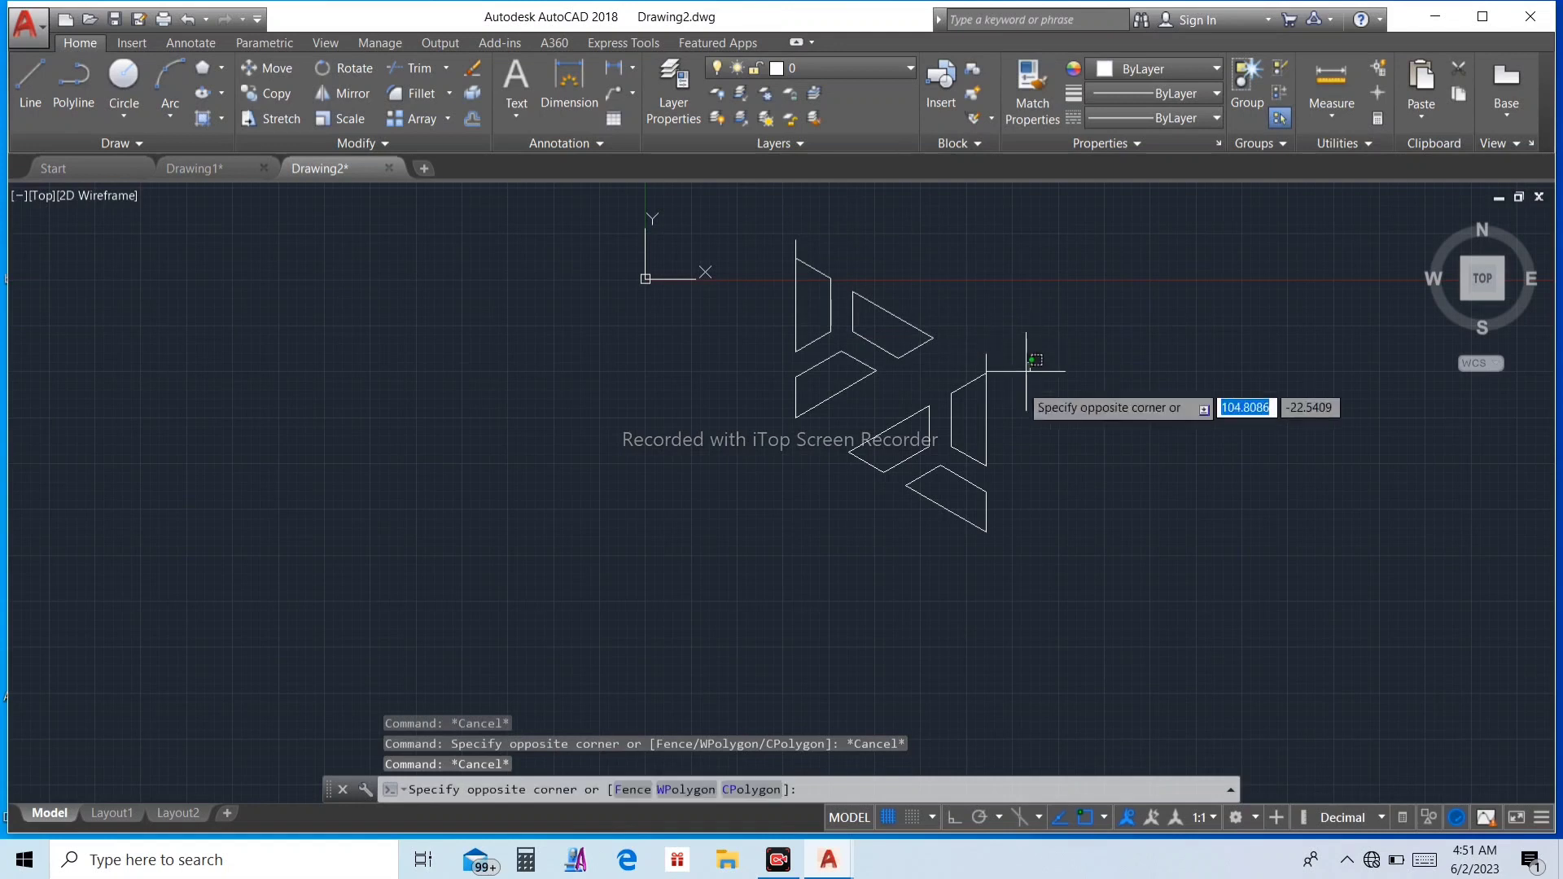
left_click(901, 572)
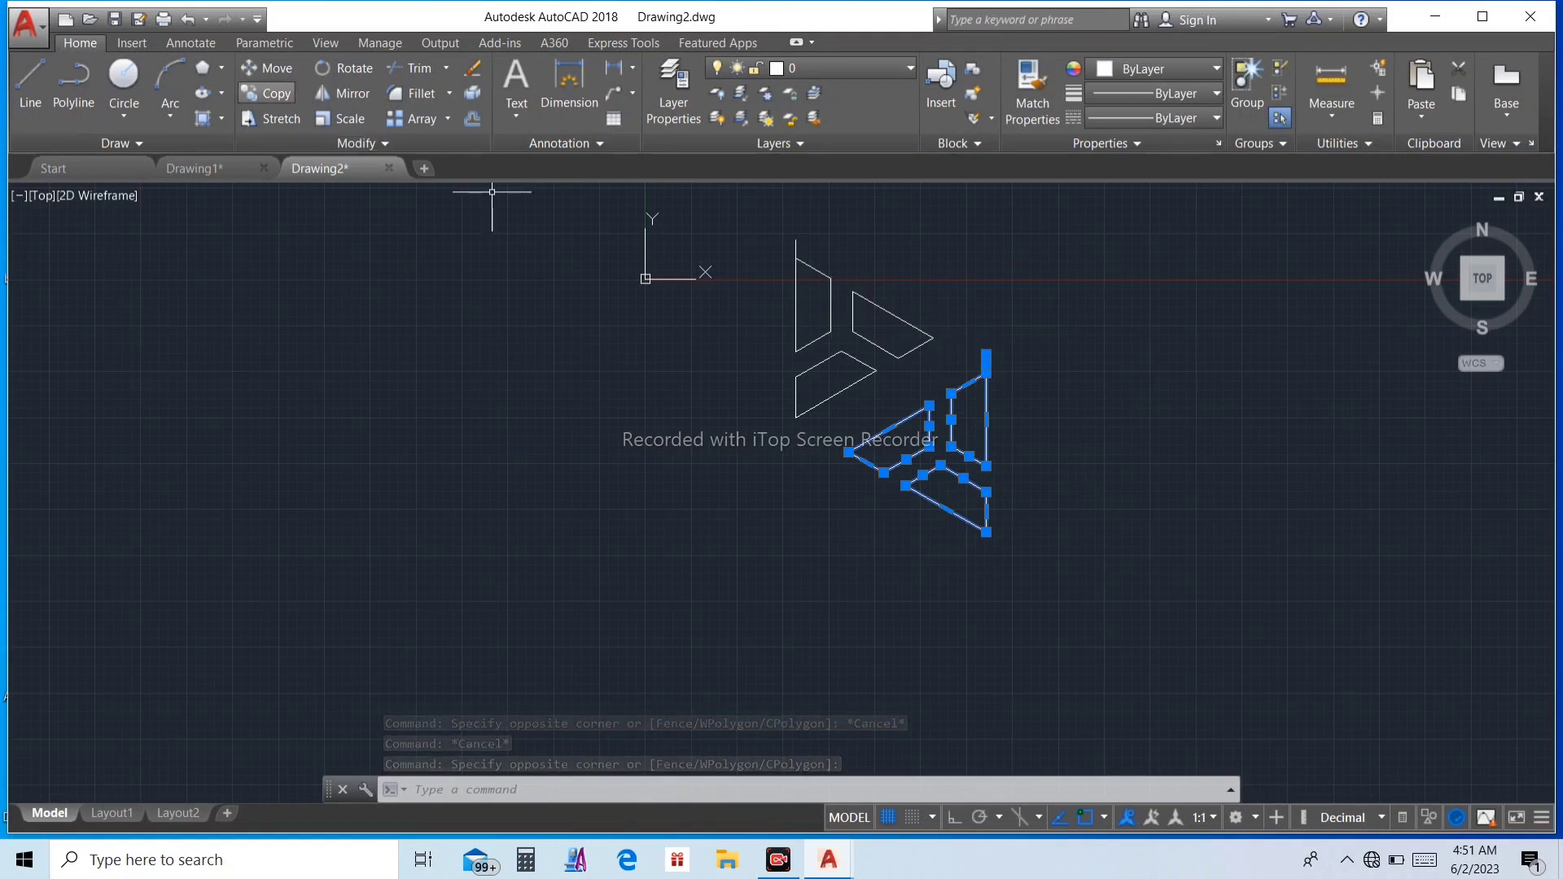
type("co")
key("Return")
scroll(904, 443, "up", 2)
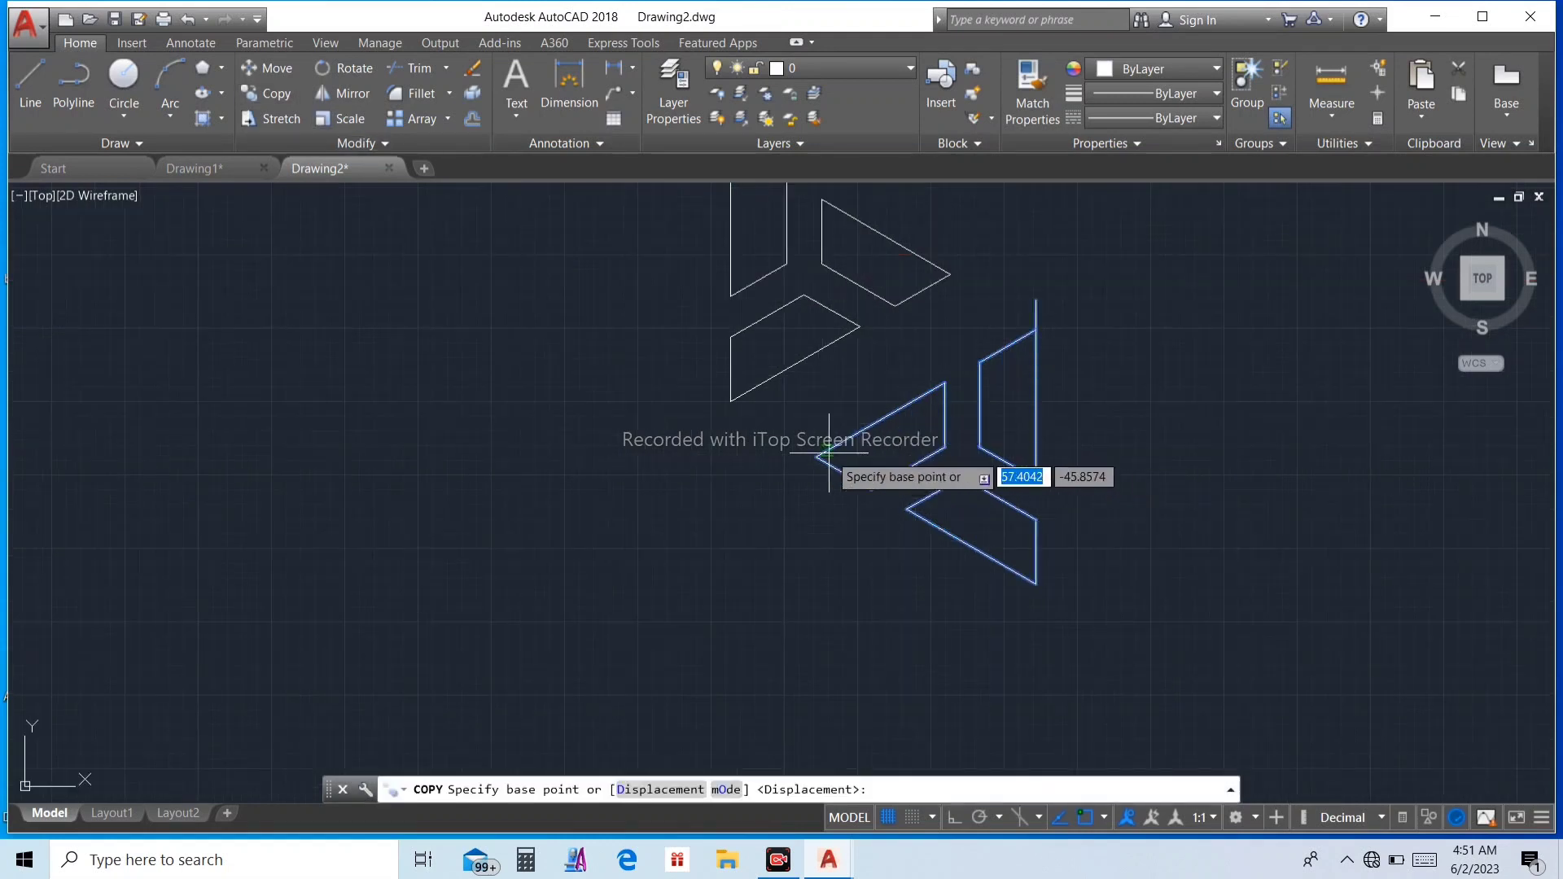
left_click(817, 456)
scroll(815, 370, "up", 3)
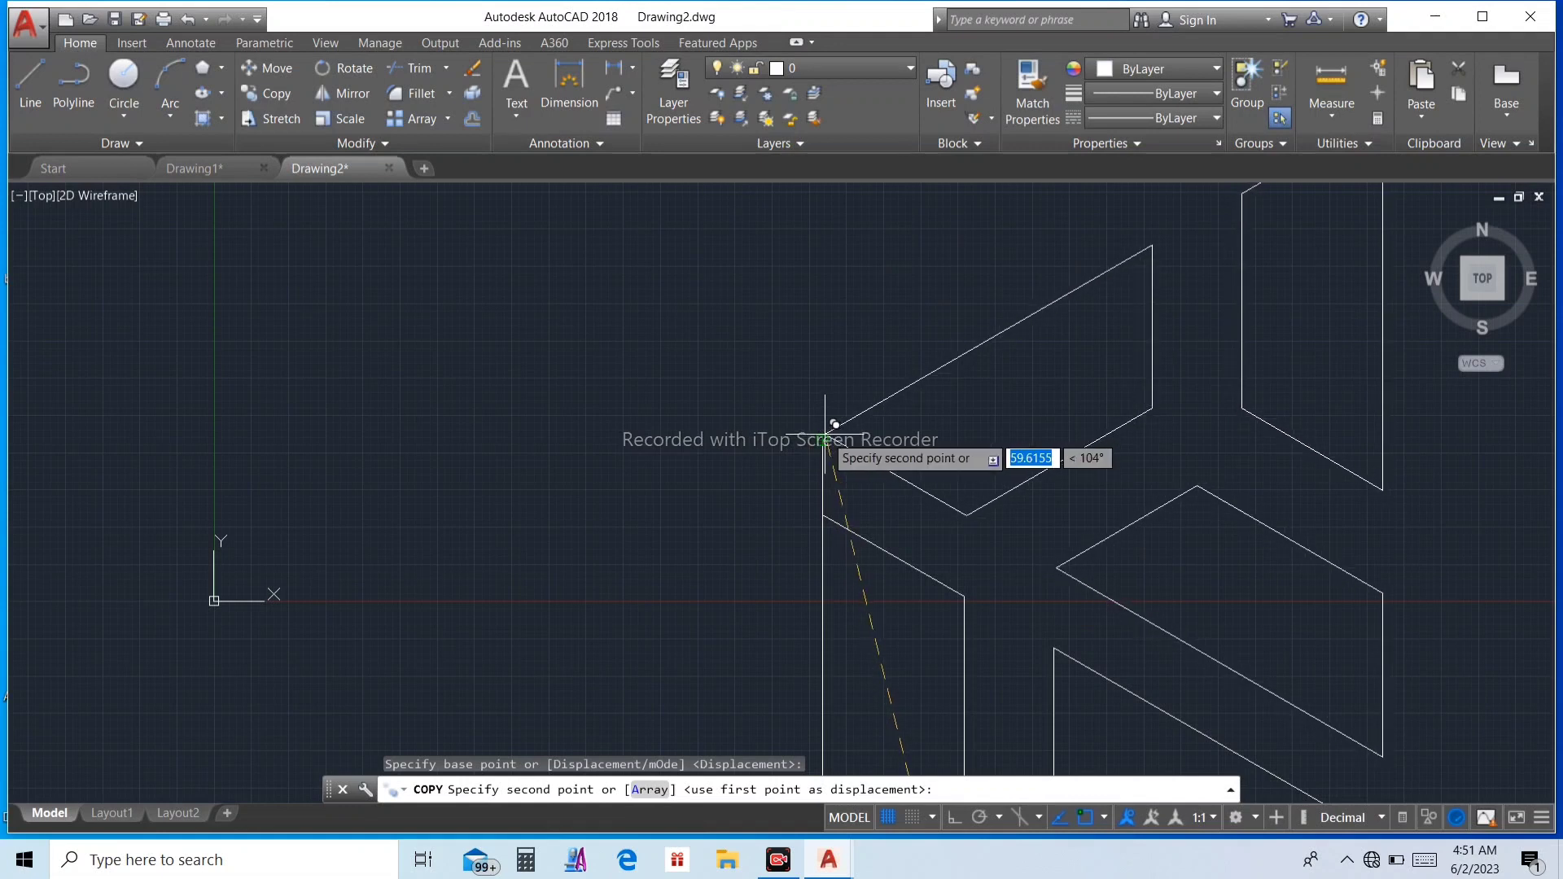
scroll(825, 440, "up", 3)
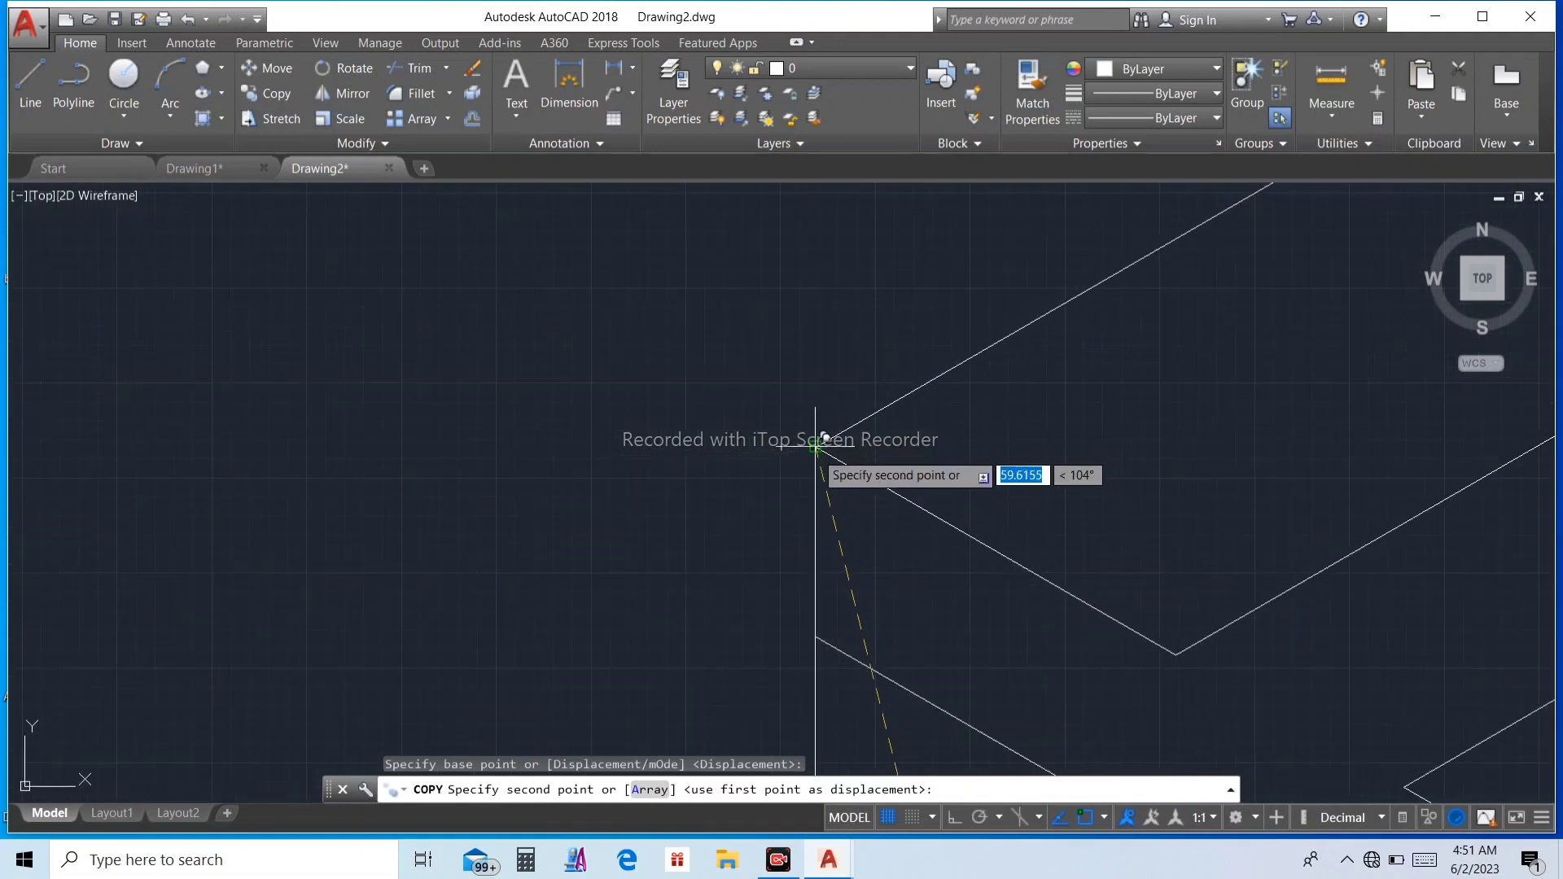
left_click(825, 438)
scroll(825, 431, "down", 3)
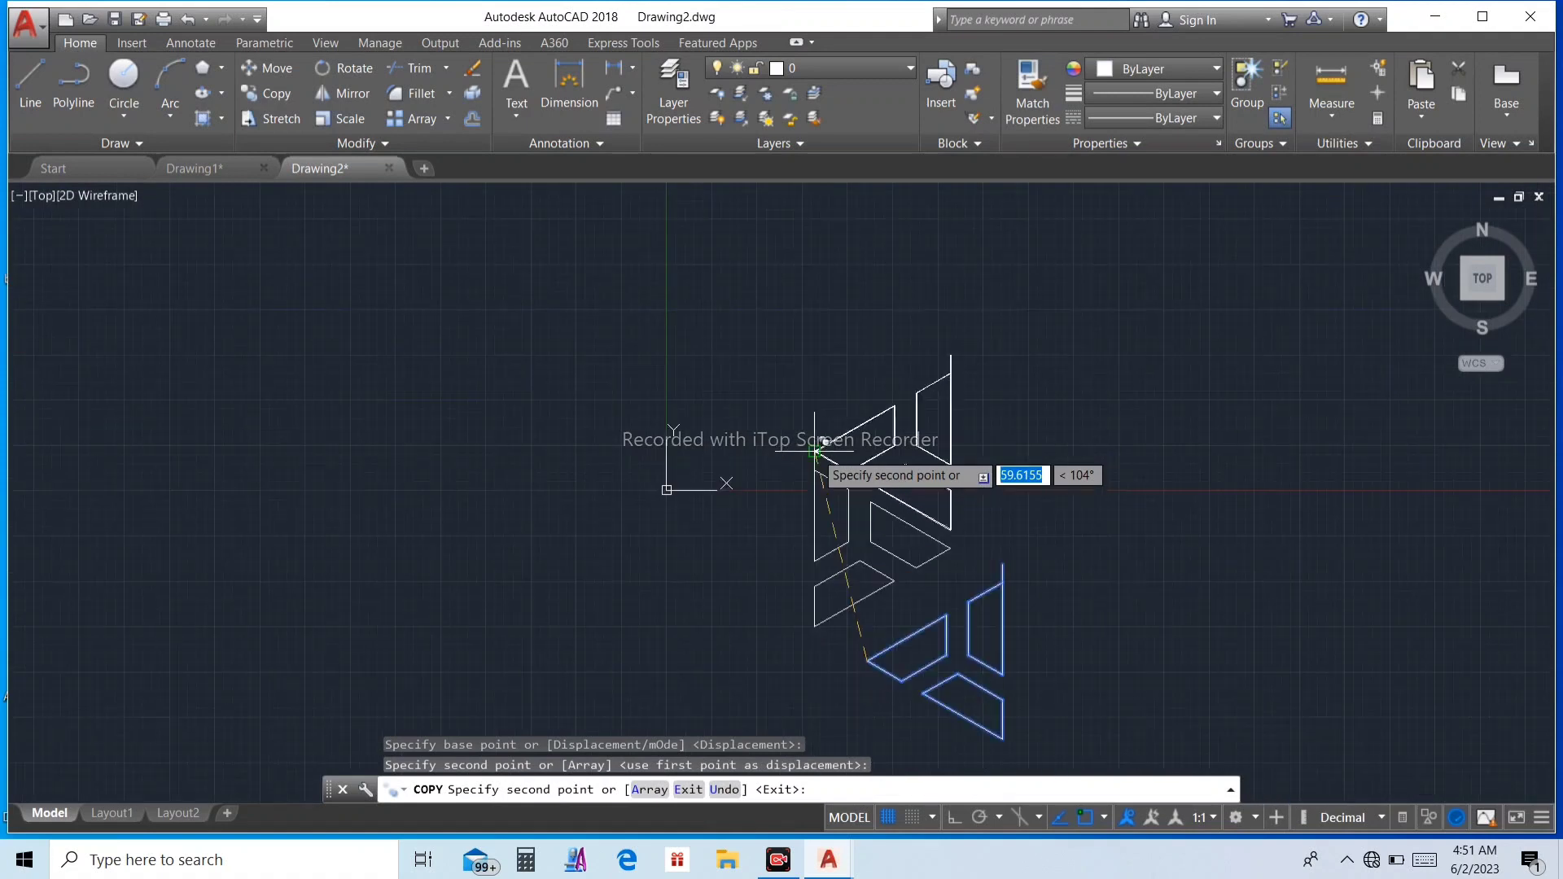
key("Escape")
key("Escape")
key("Escape")
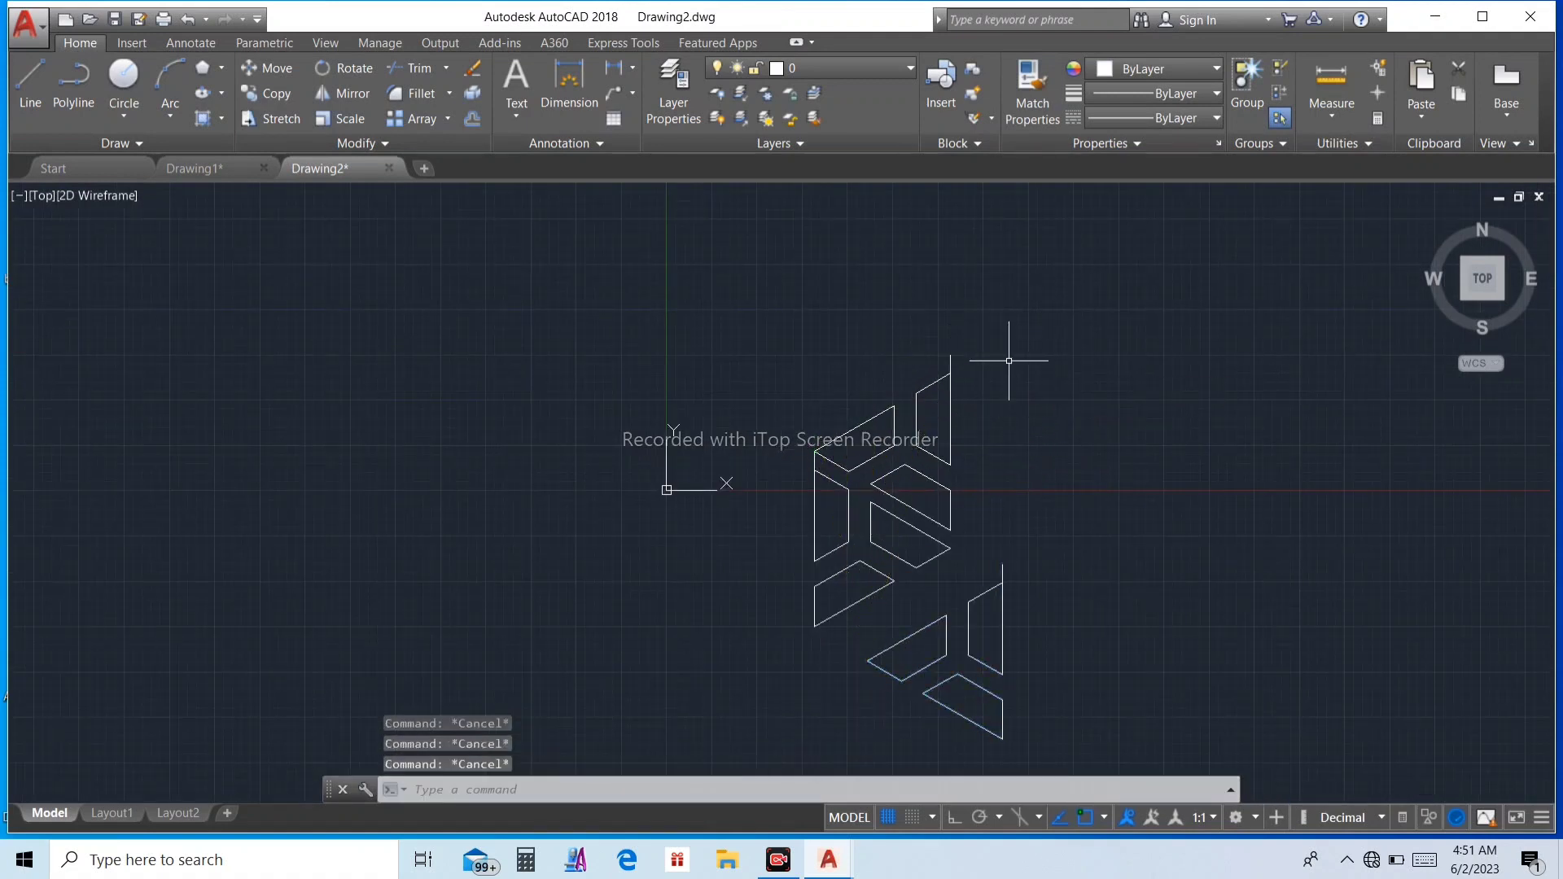
Copy the joined two-figure unit from its lower right tip to the upper end of its top right short line
left_click(741, 300)
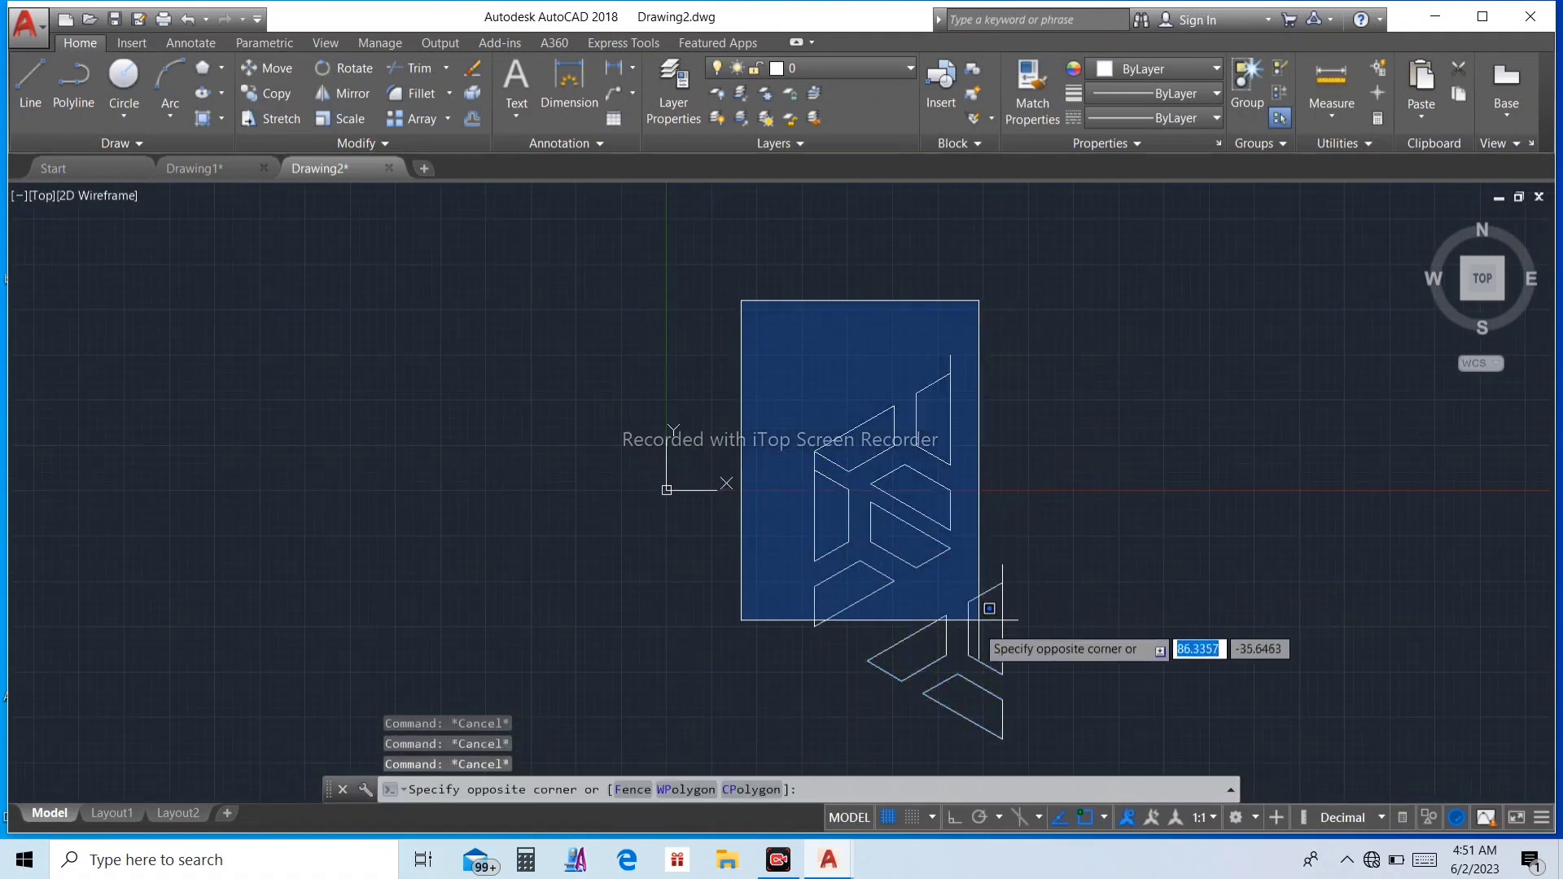
left_click(977, 629)
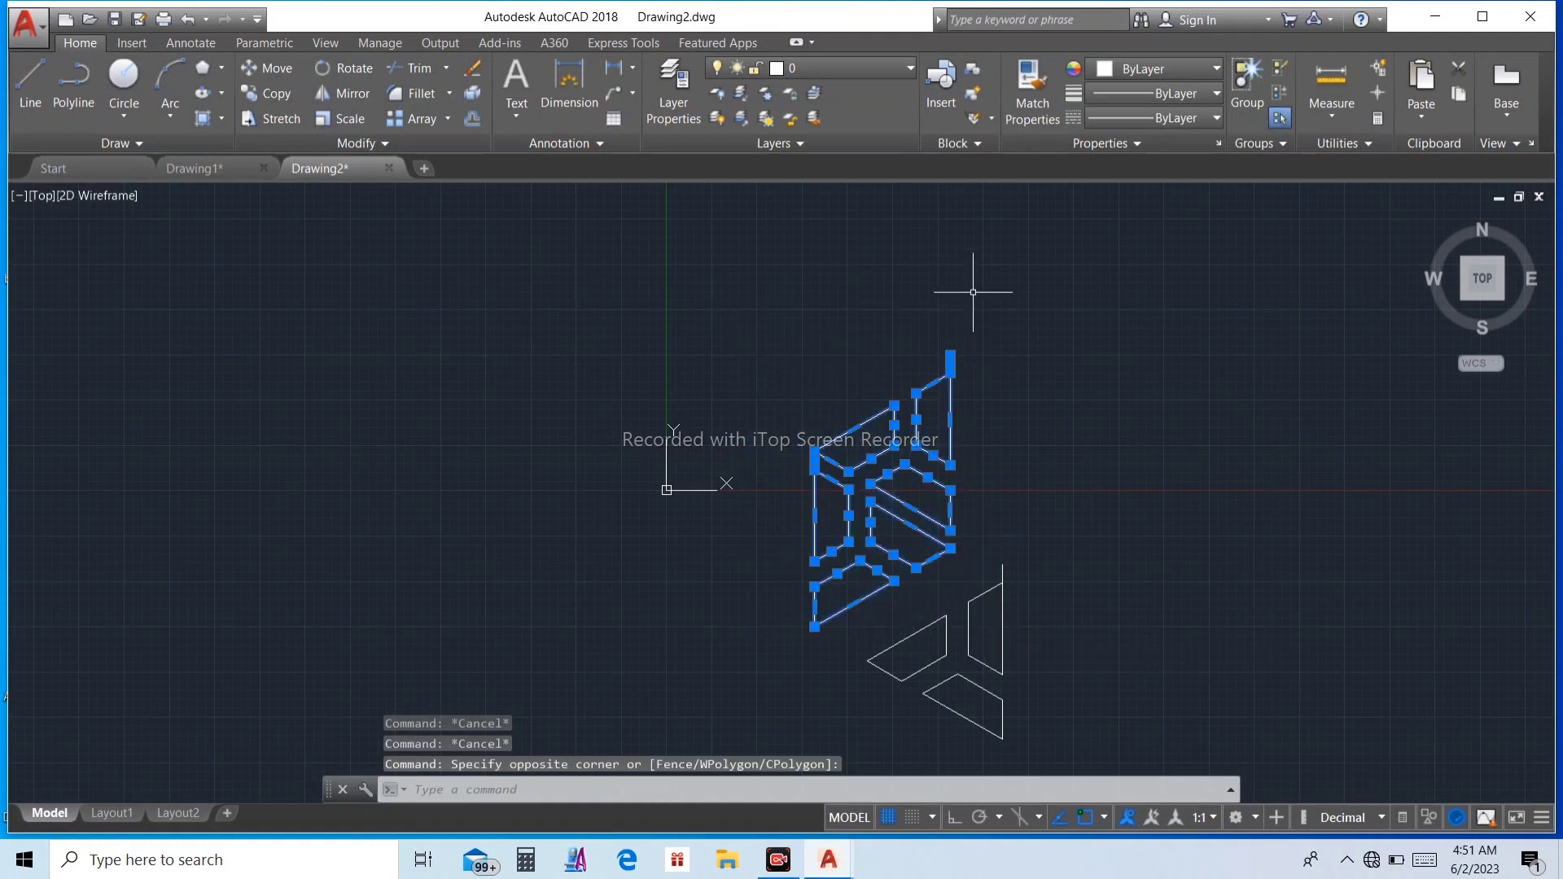
left_click(266, 92)
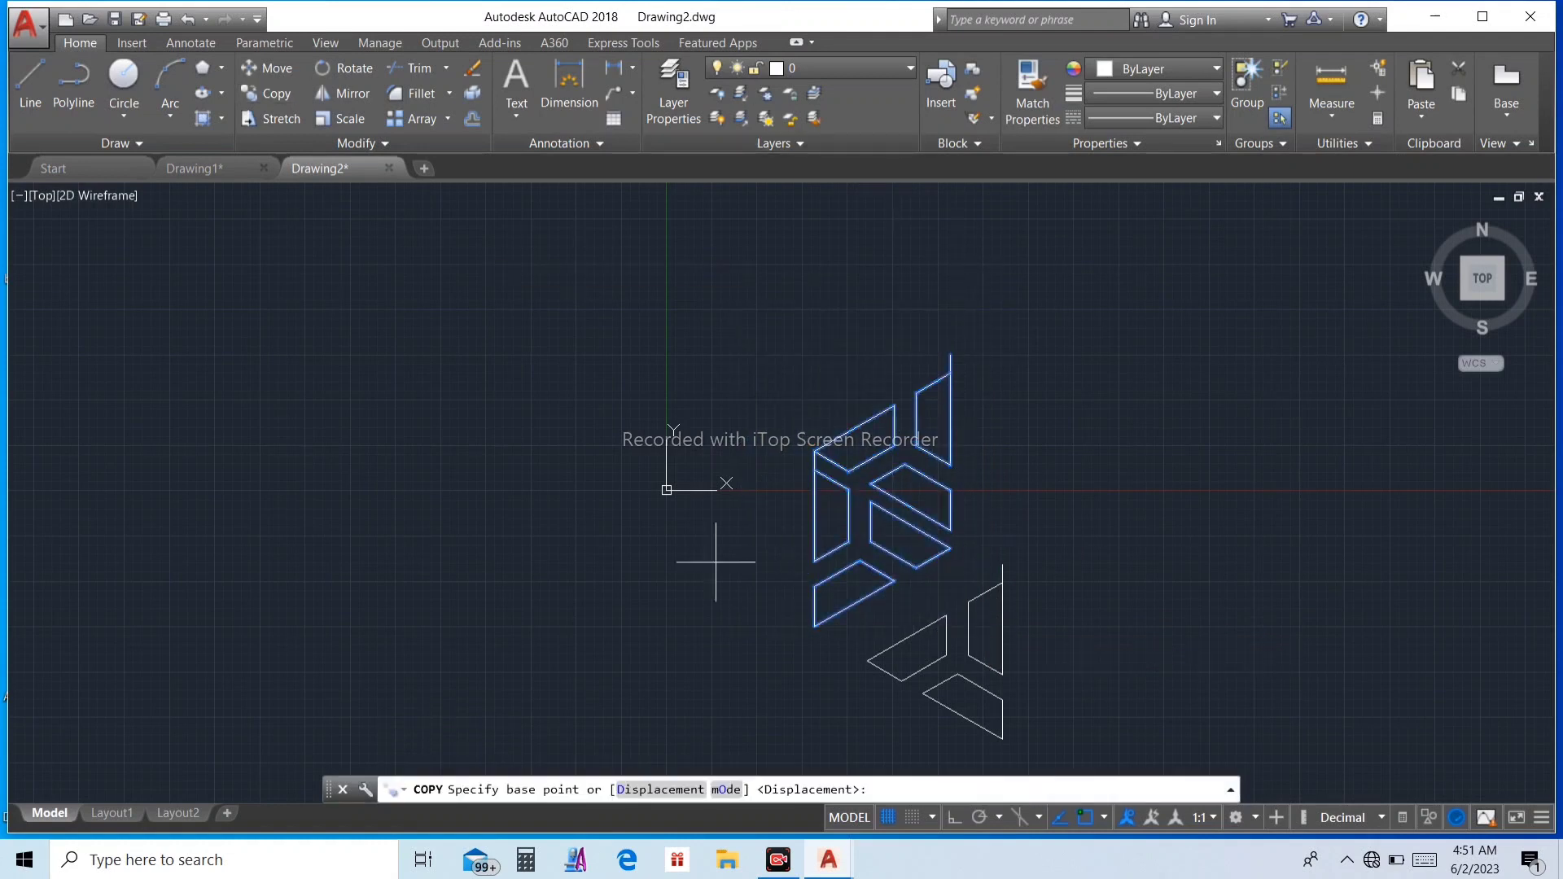
left_click(951, 548)
scroll(954, 343, "up", 4)
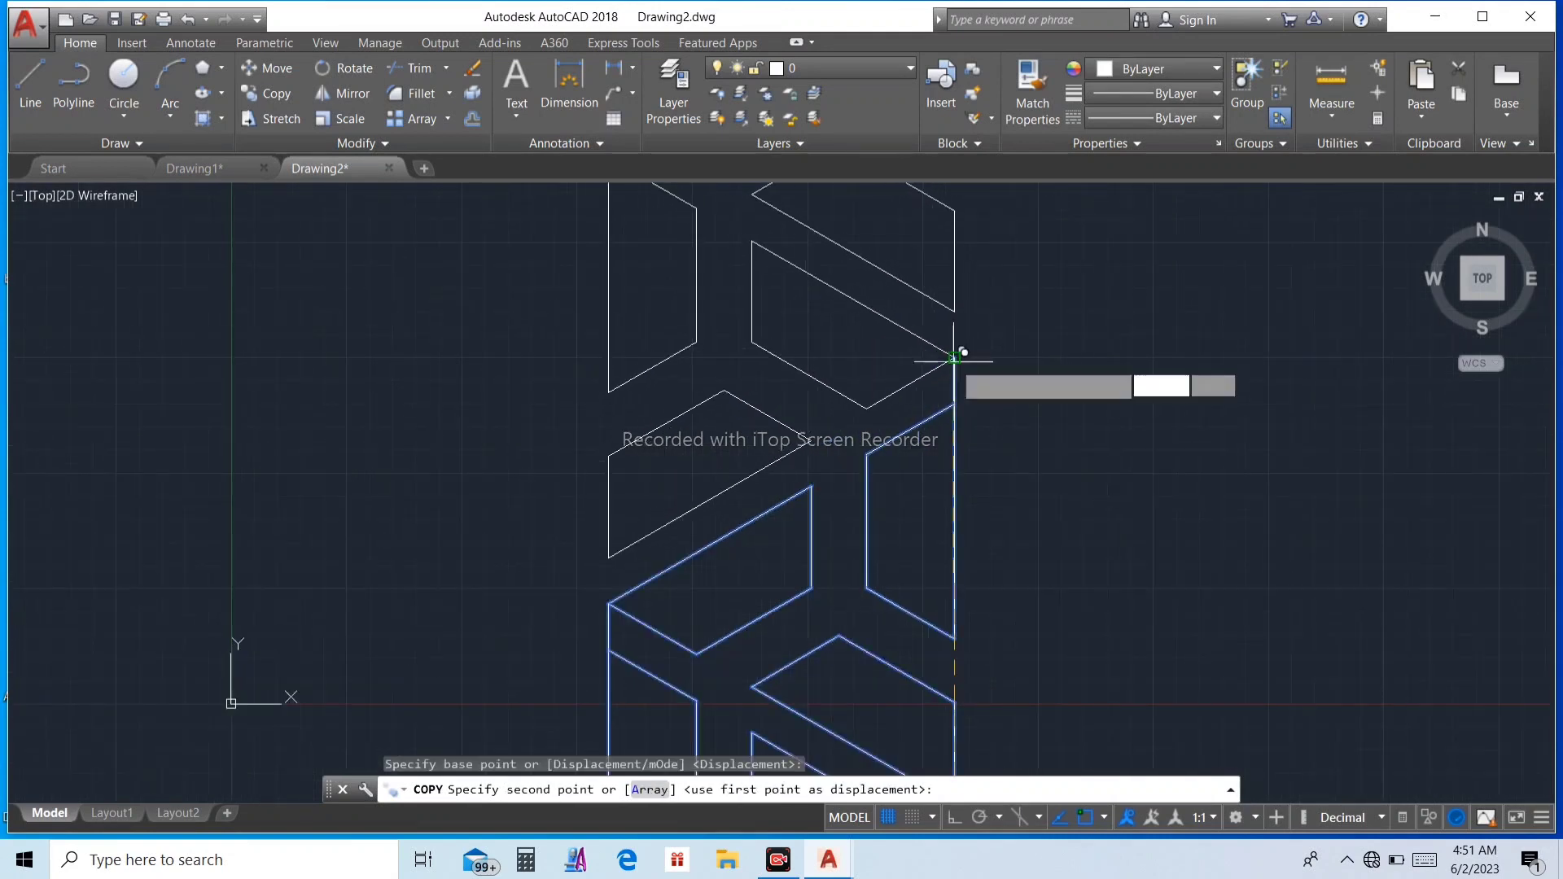
left_click(954, 356)
scroll(965, 391, "down", 4)
Stack three more copies of the two-figure unit upward, placing each right tip on the upper end of the previous unit's short line
scroll(959, 317, "up", 6)
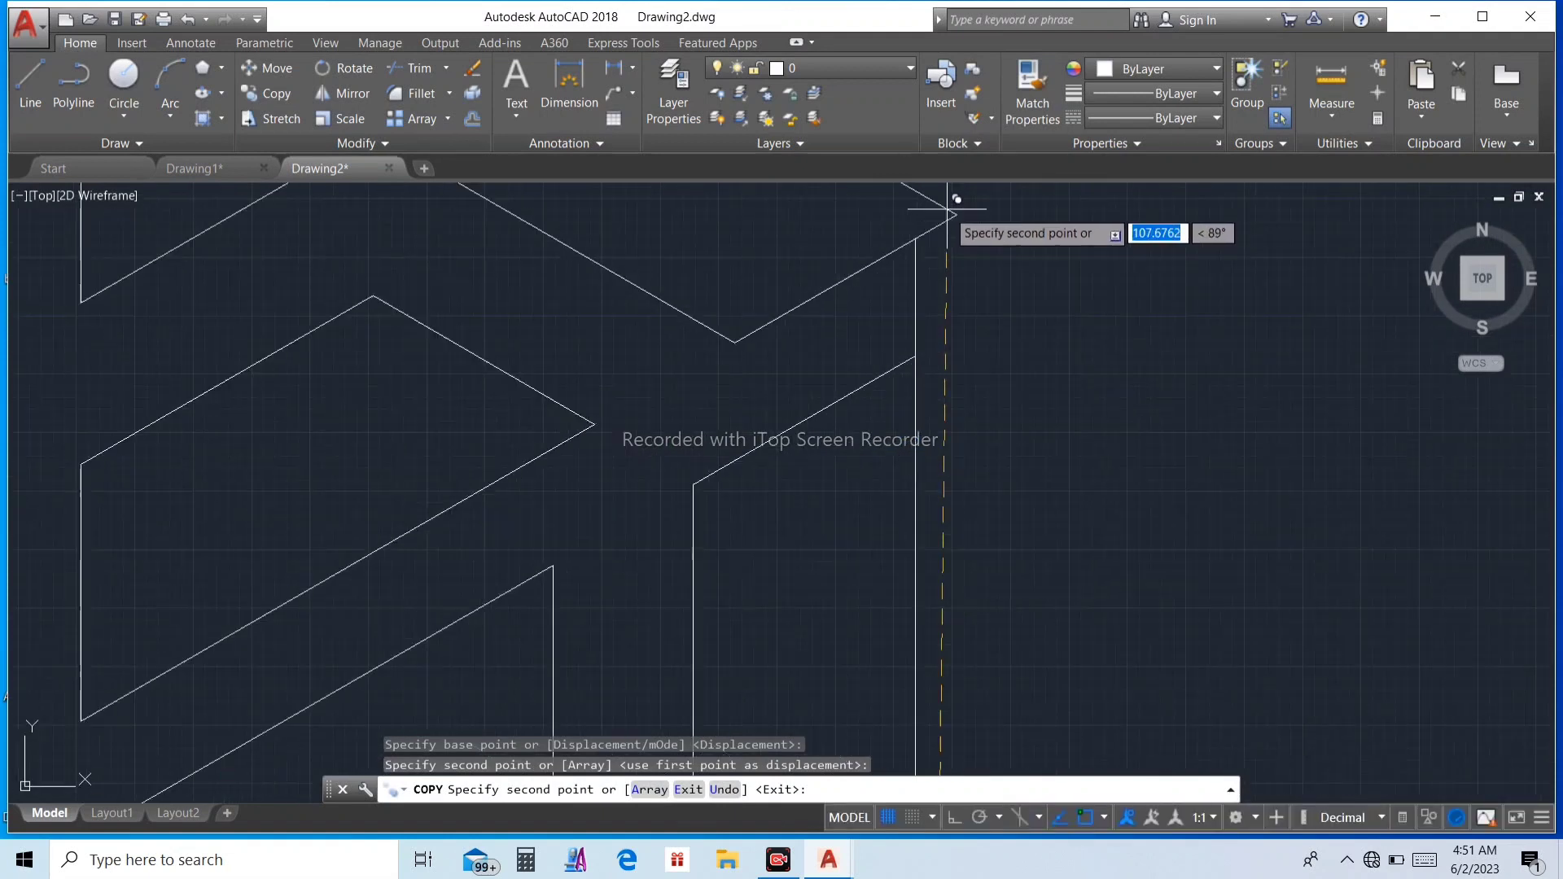
left_click(915, 240)
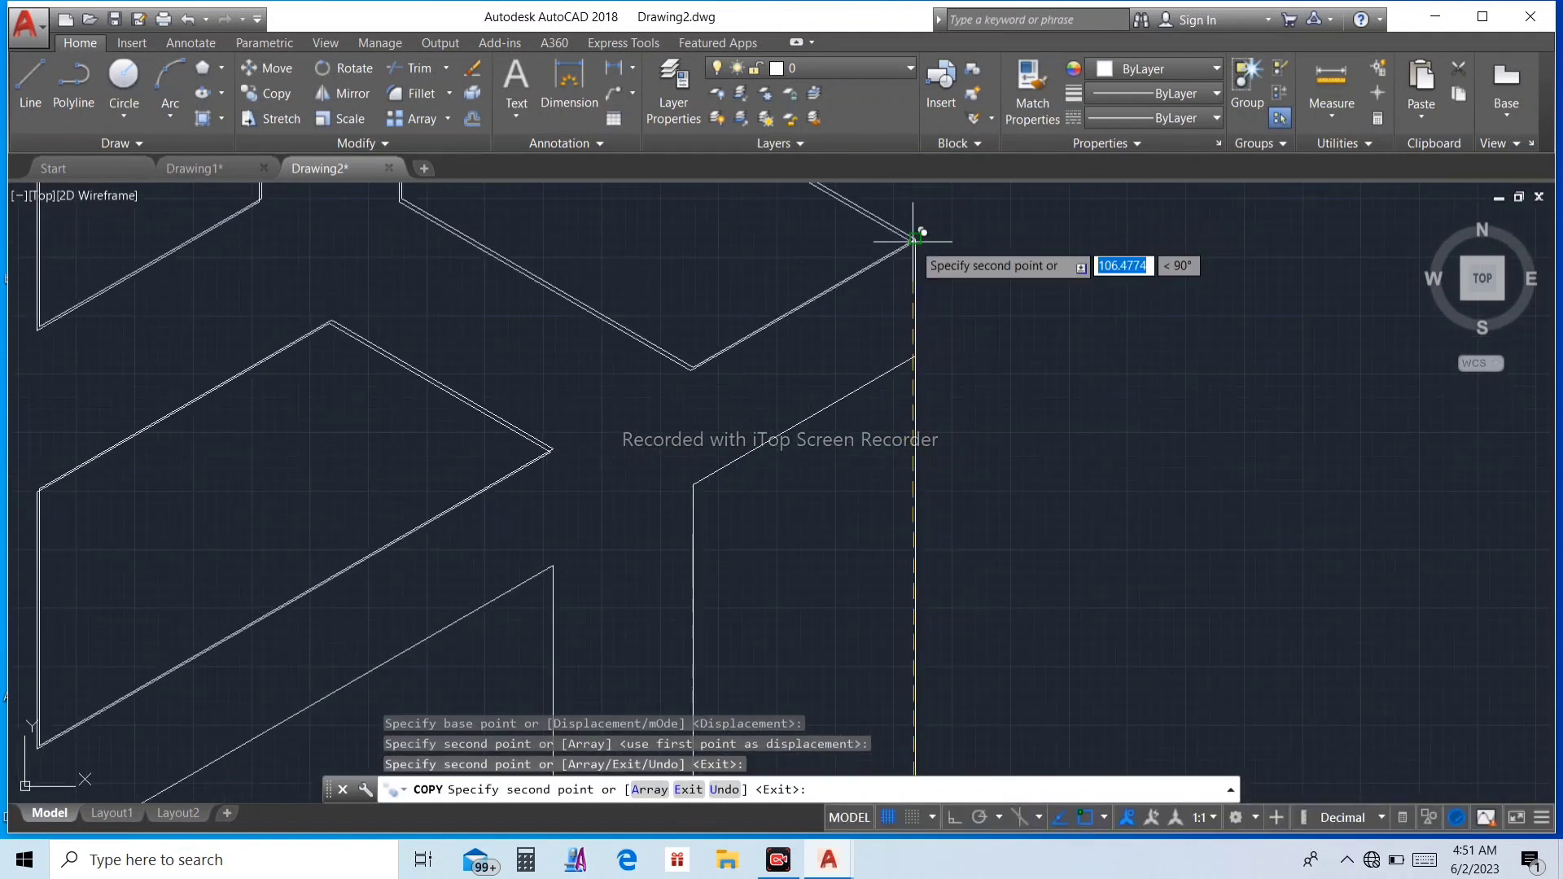
scroll(912, 544, "down", 4)
scroll(908, 228, "up", 4)
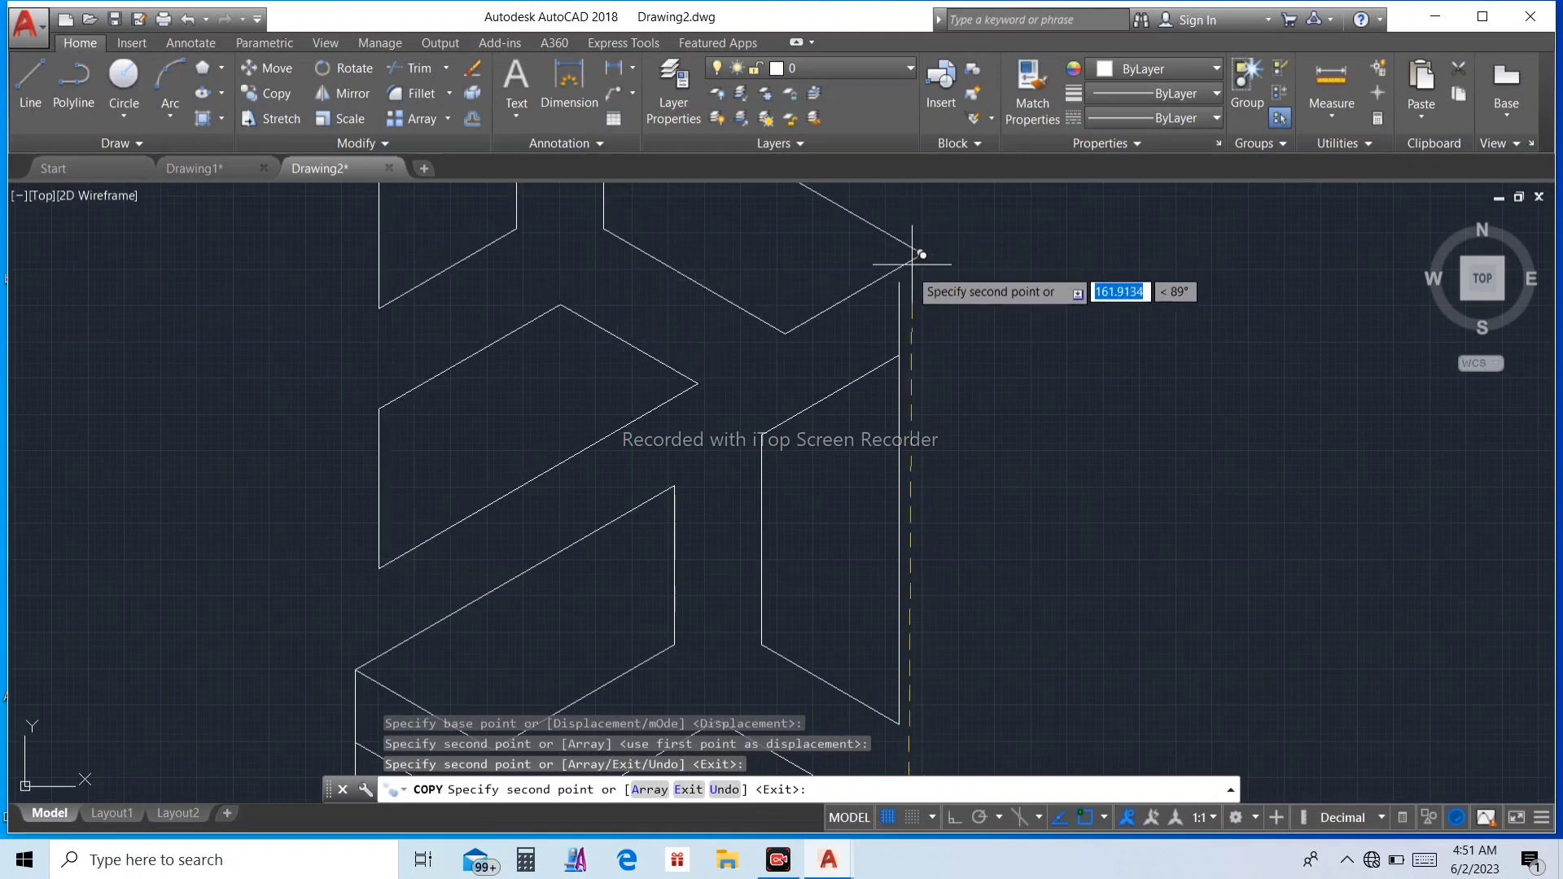
left_click(912, 256)
scroll(912, 516, "down", 5)
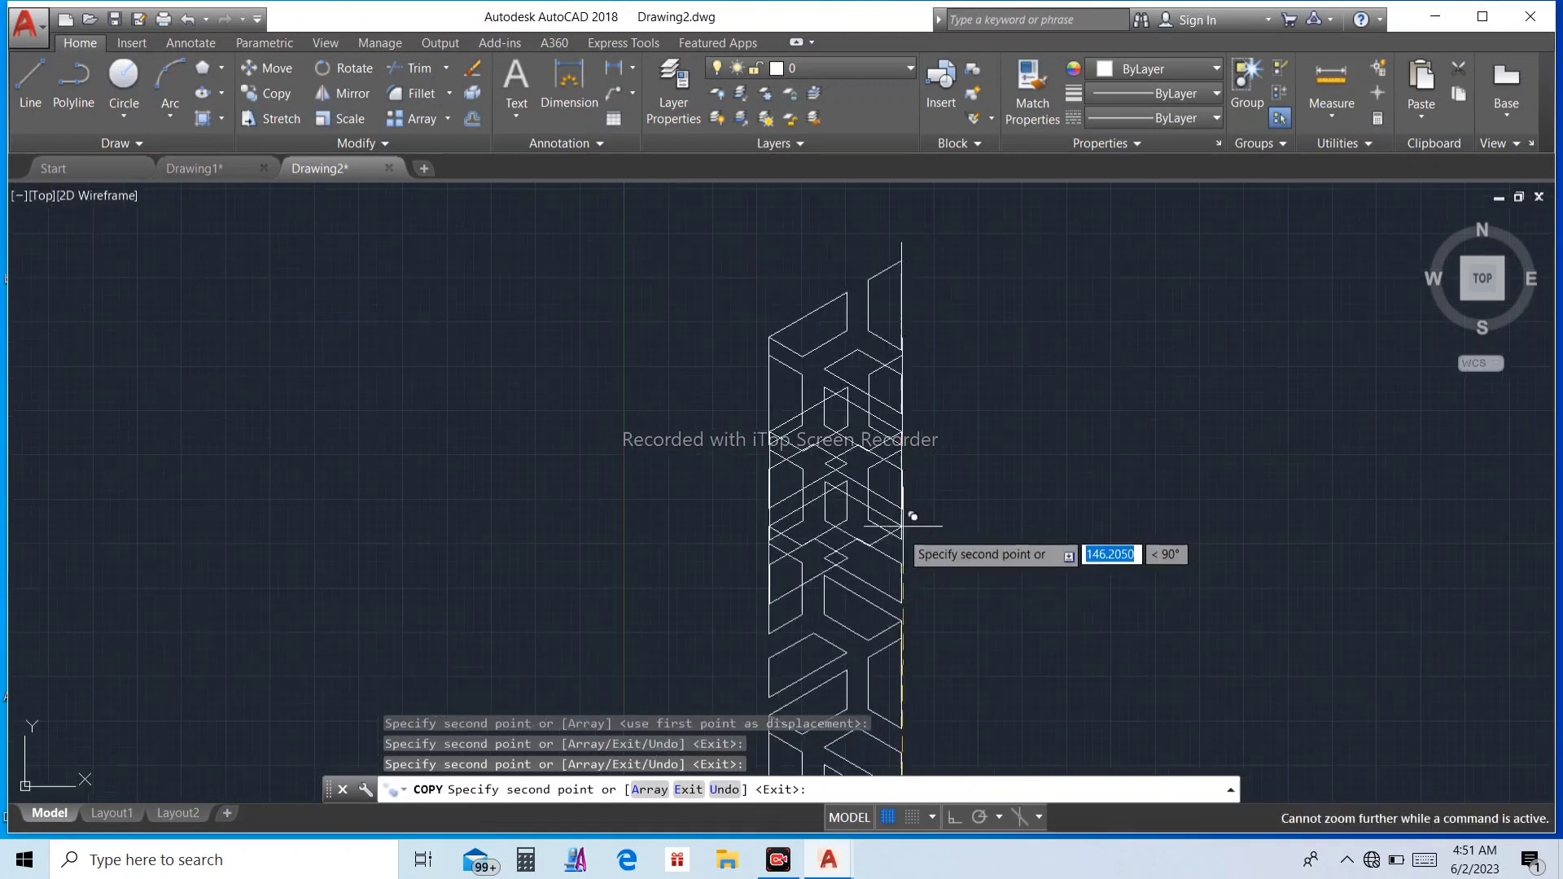
scroll(905, 246, "up", 5)
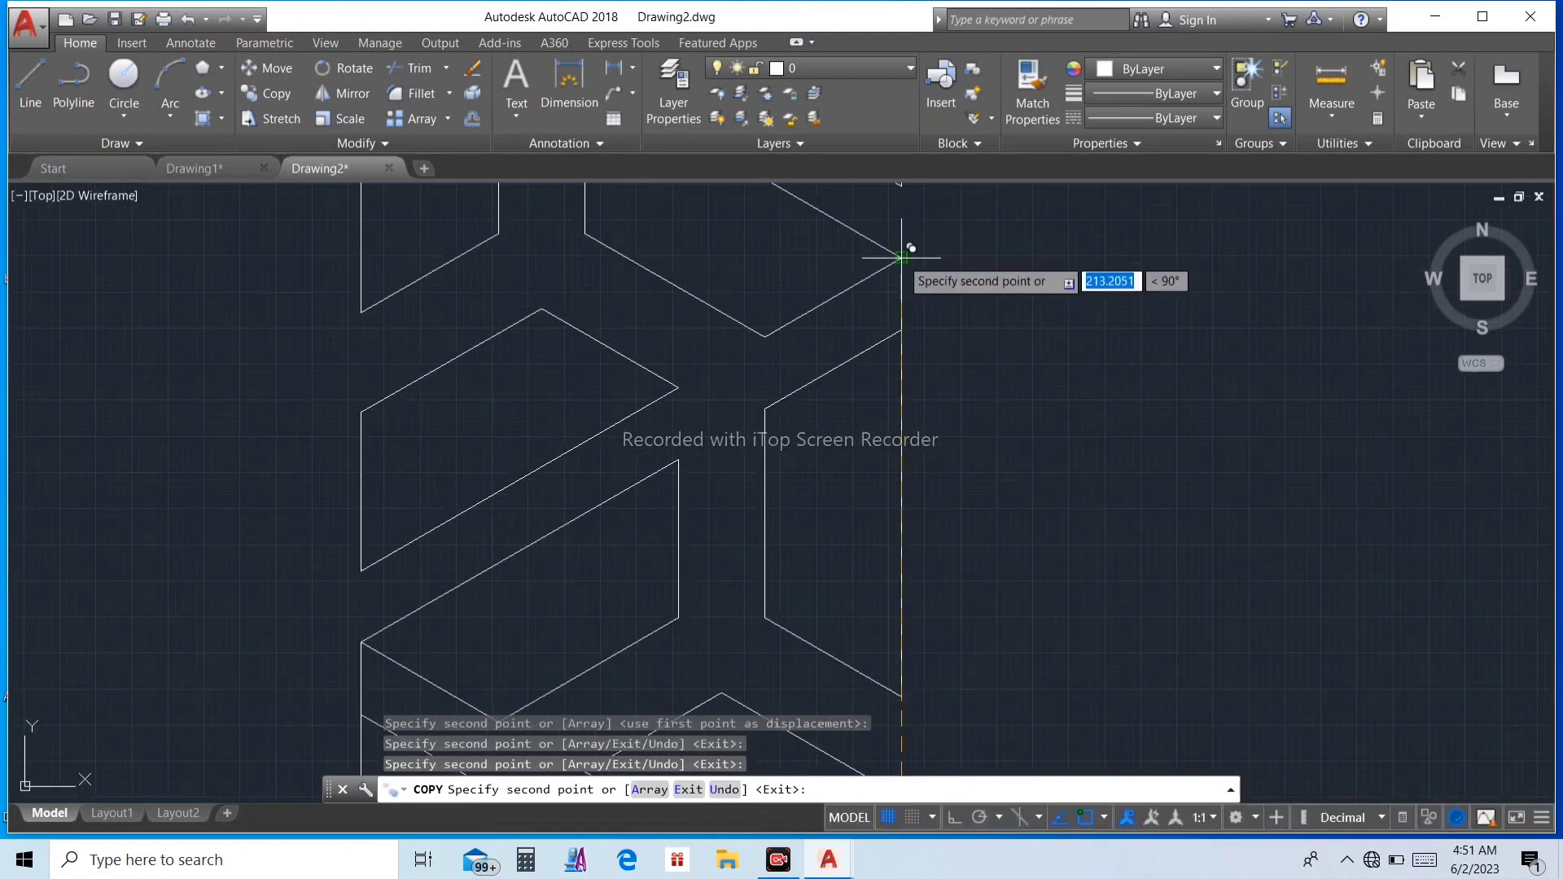
left_click(902, 256)
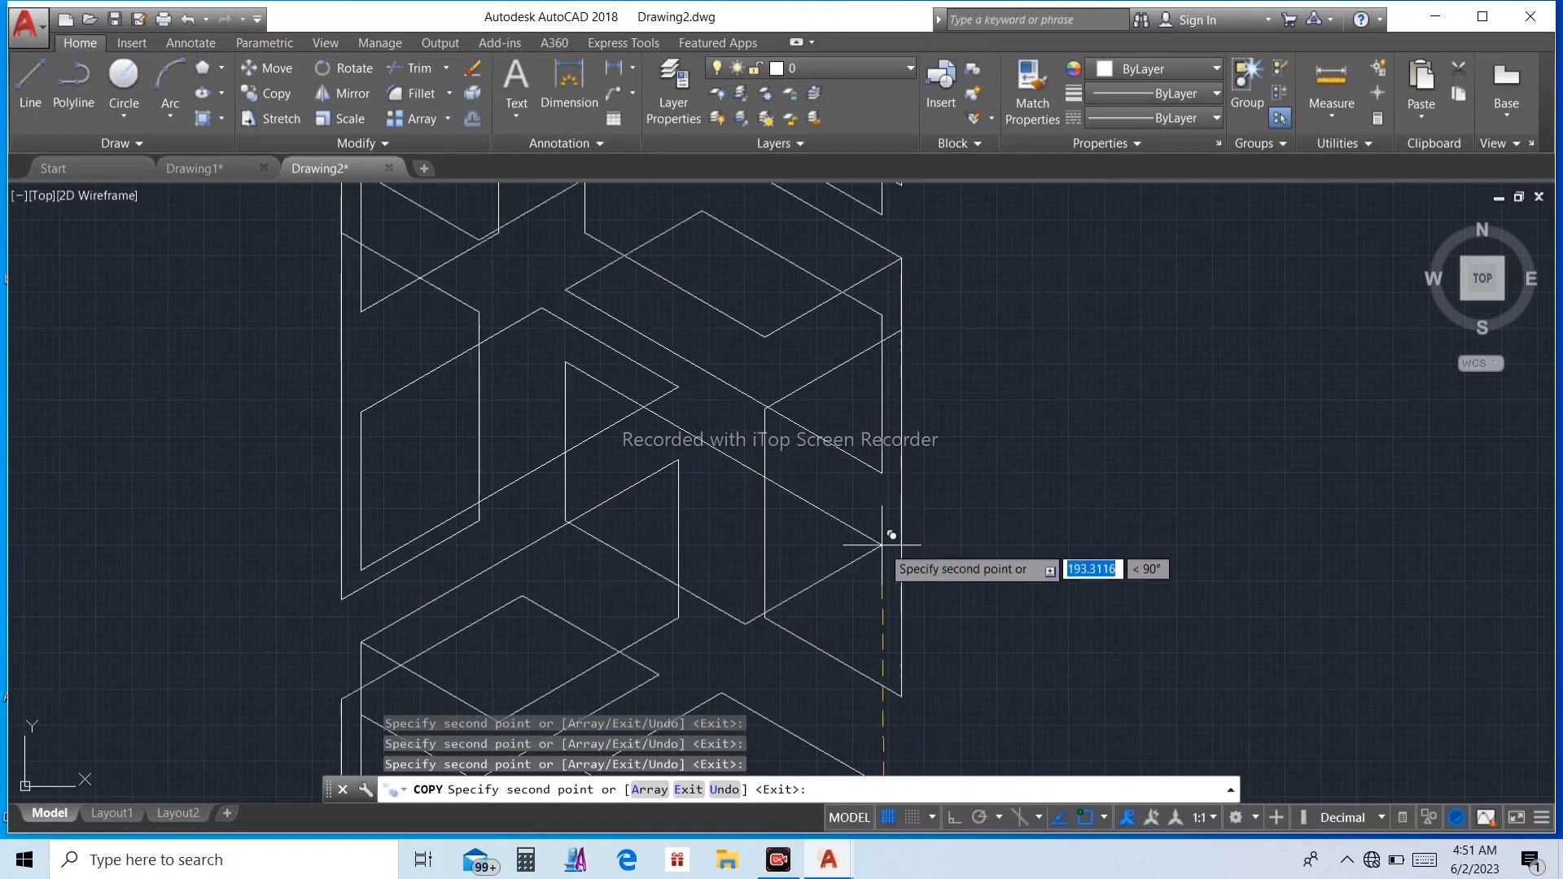
scroll(839, 387, "down", 2)
scroll(985, 390, "down", 2)
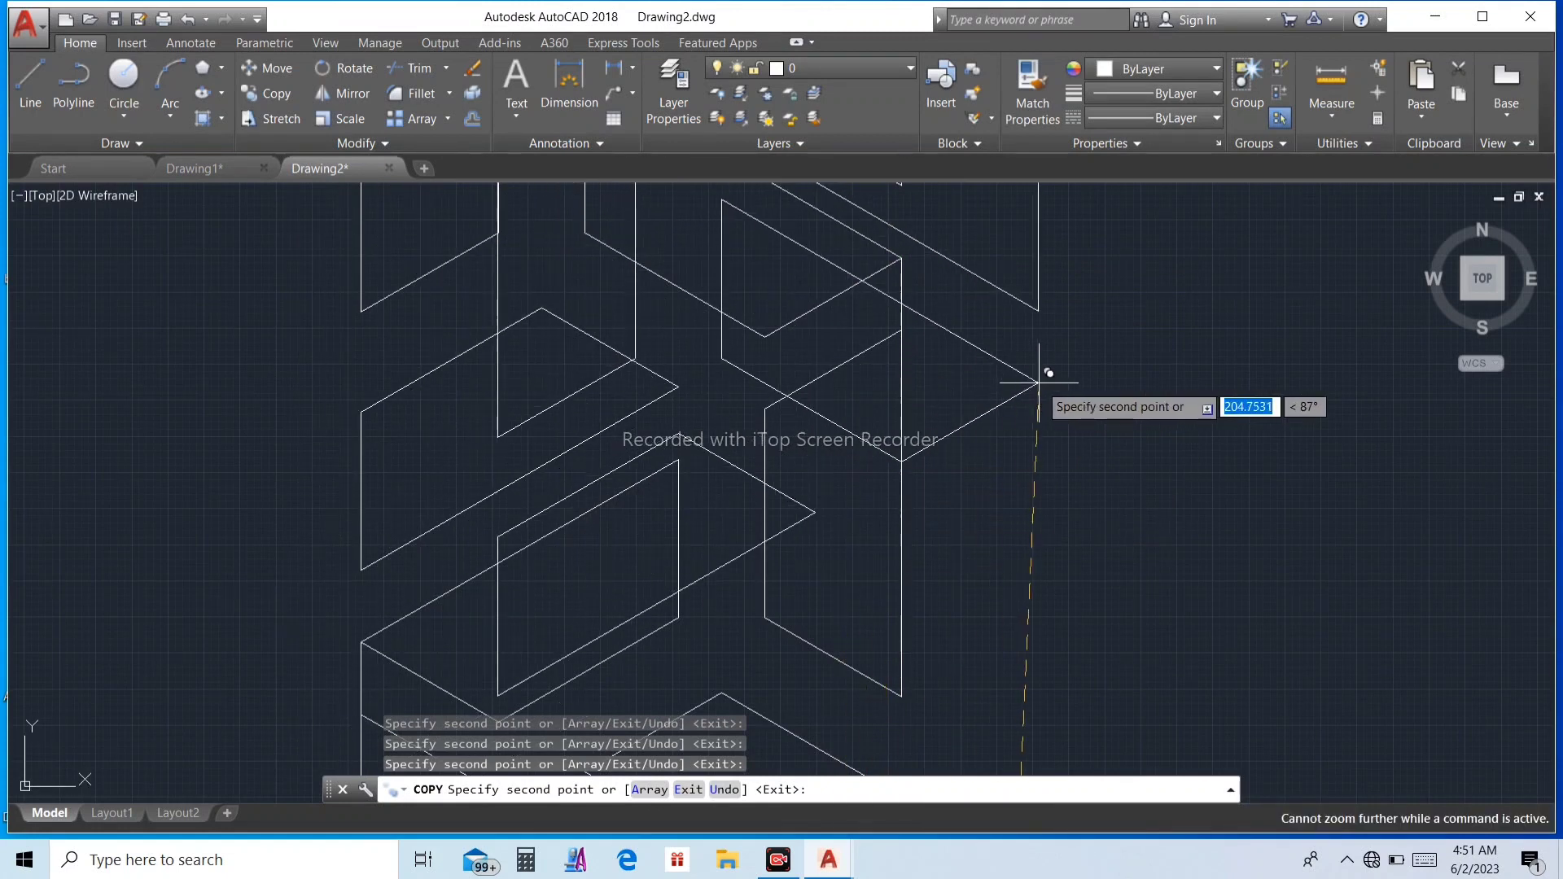
key("Escape")
scroll(917, 401, "down", 10)
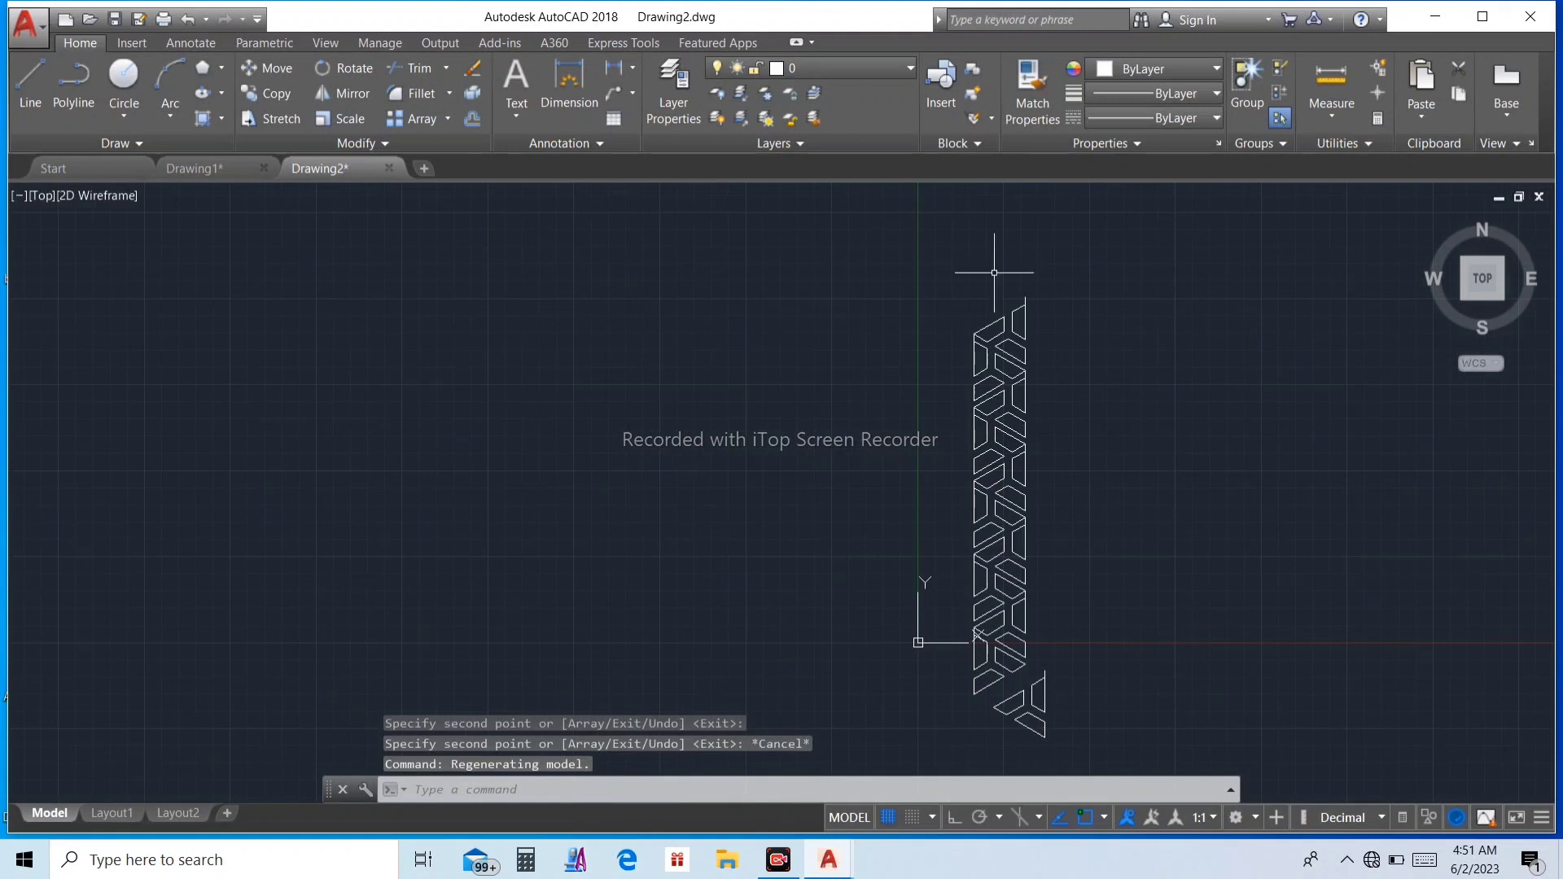
Copy the whole stacked column from its lower right tip to the upper end of its top right short line
left_click(971, 242)
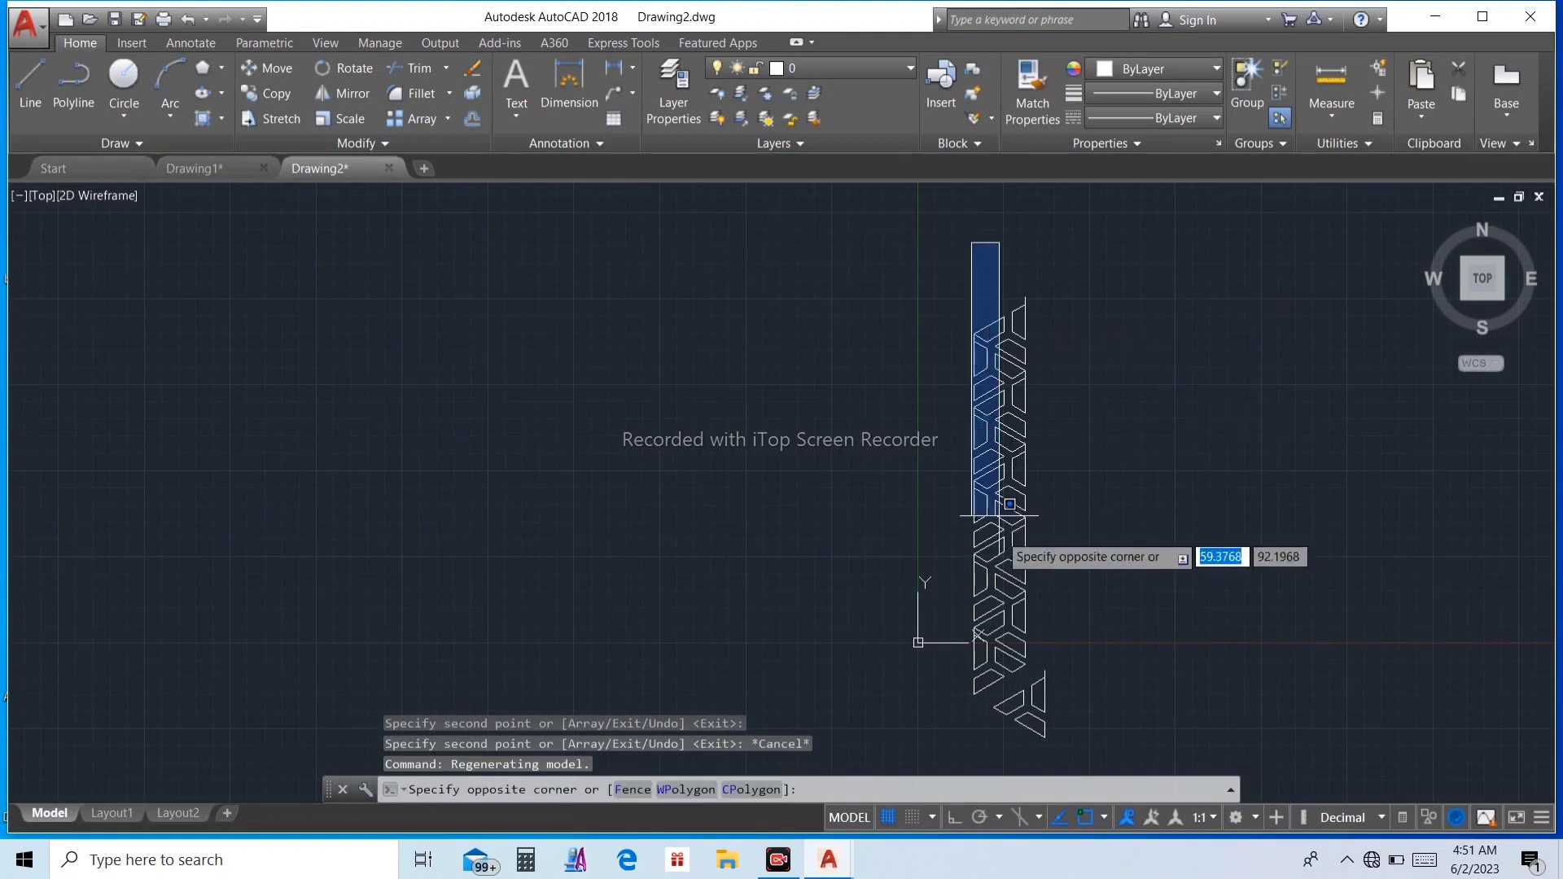
left_click(1038, 669)
scroll(991, 693, "up", 4)
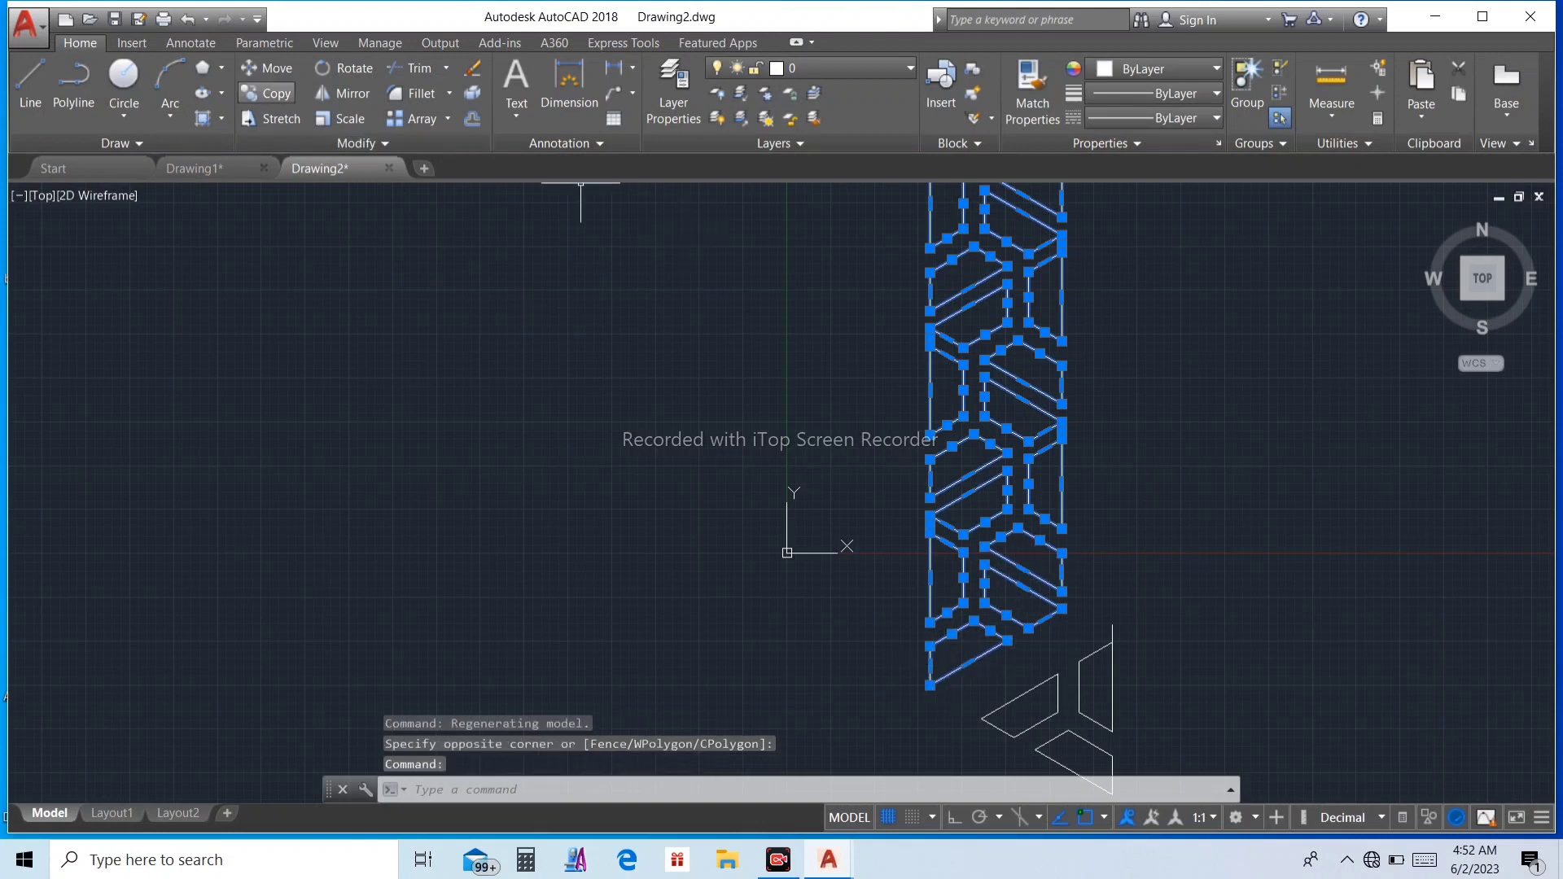
left_click(267, 93)
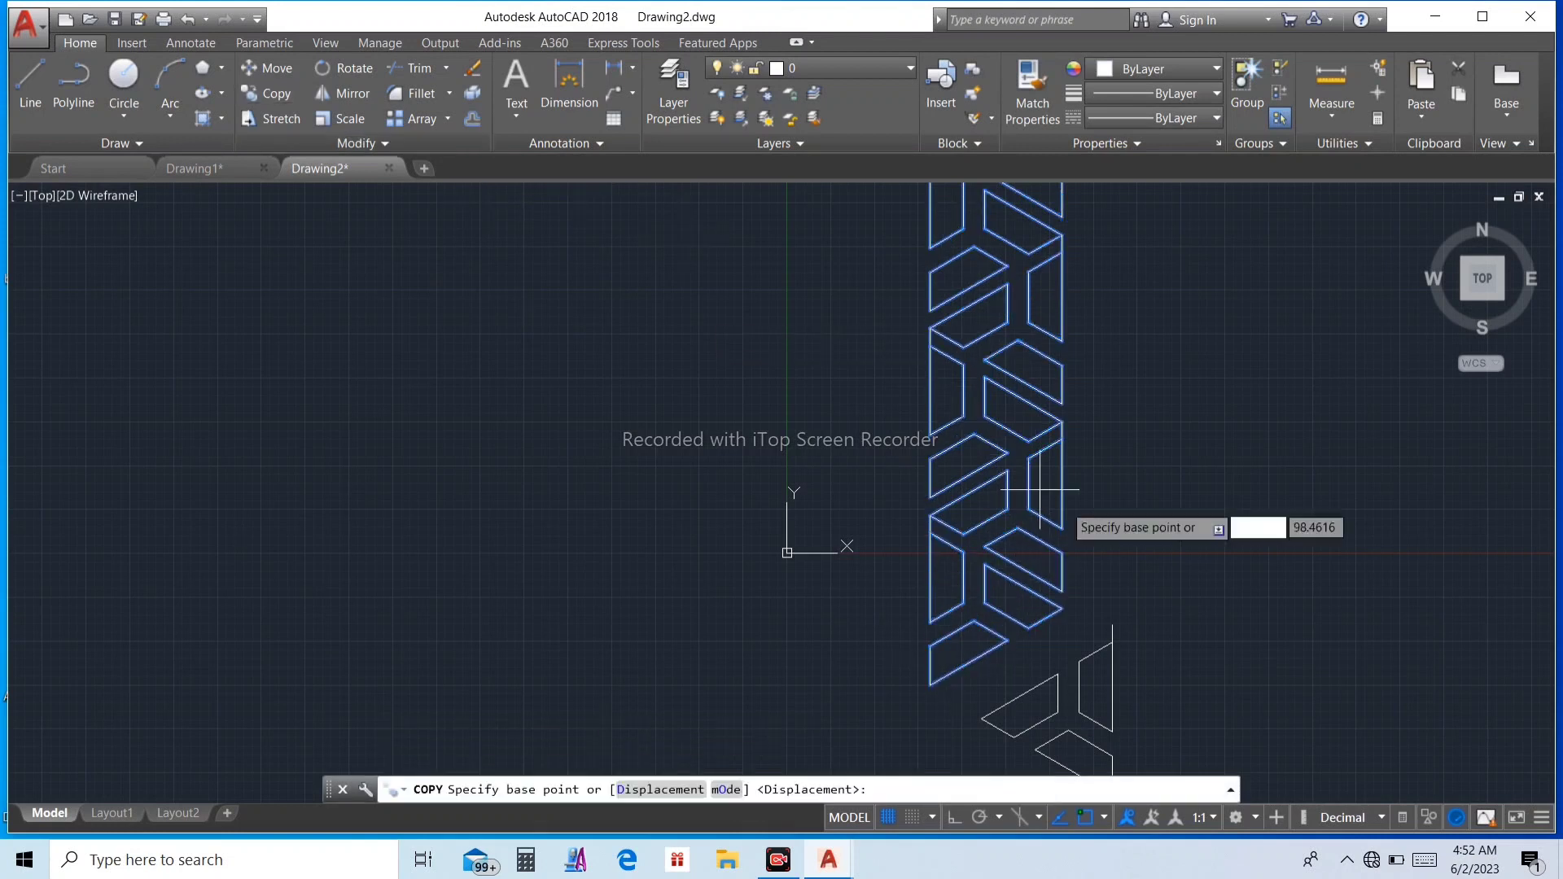
left_click(1062, 609)
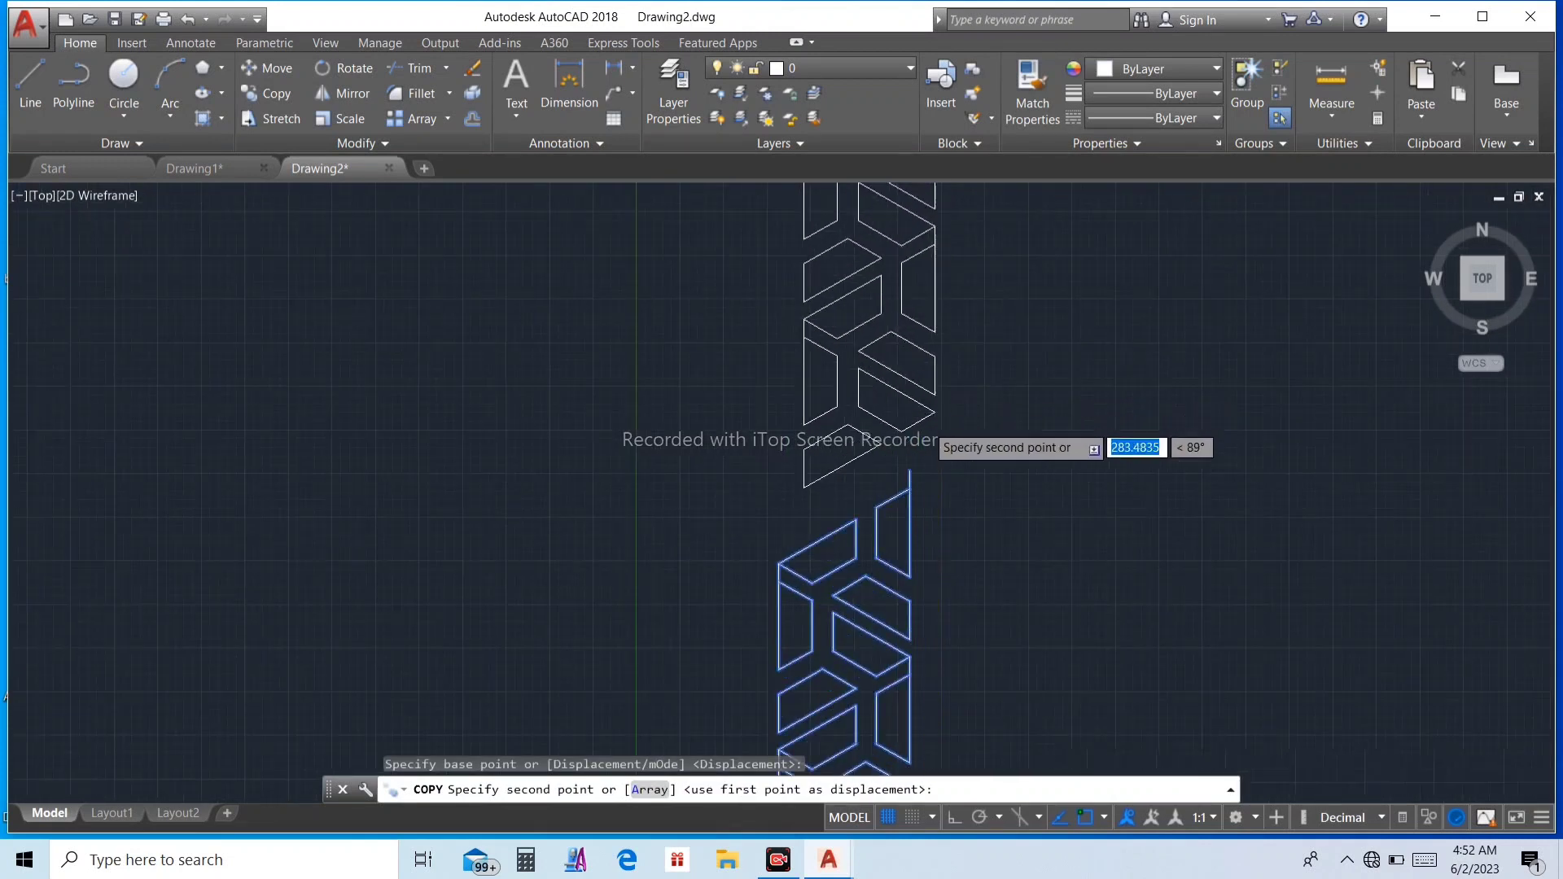
scroll(932, 425, "up", 2)
left_click(899, 498)
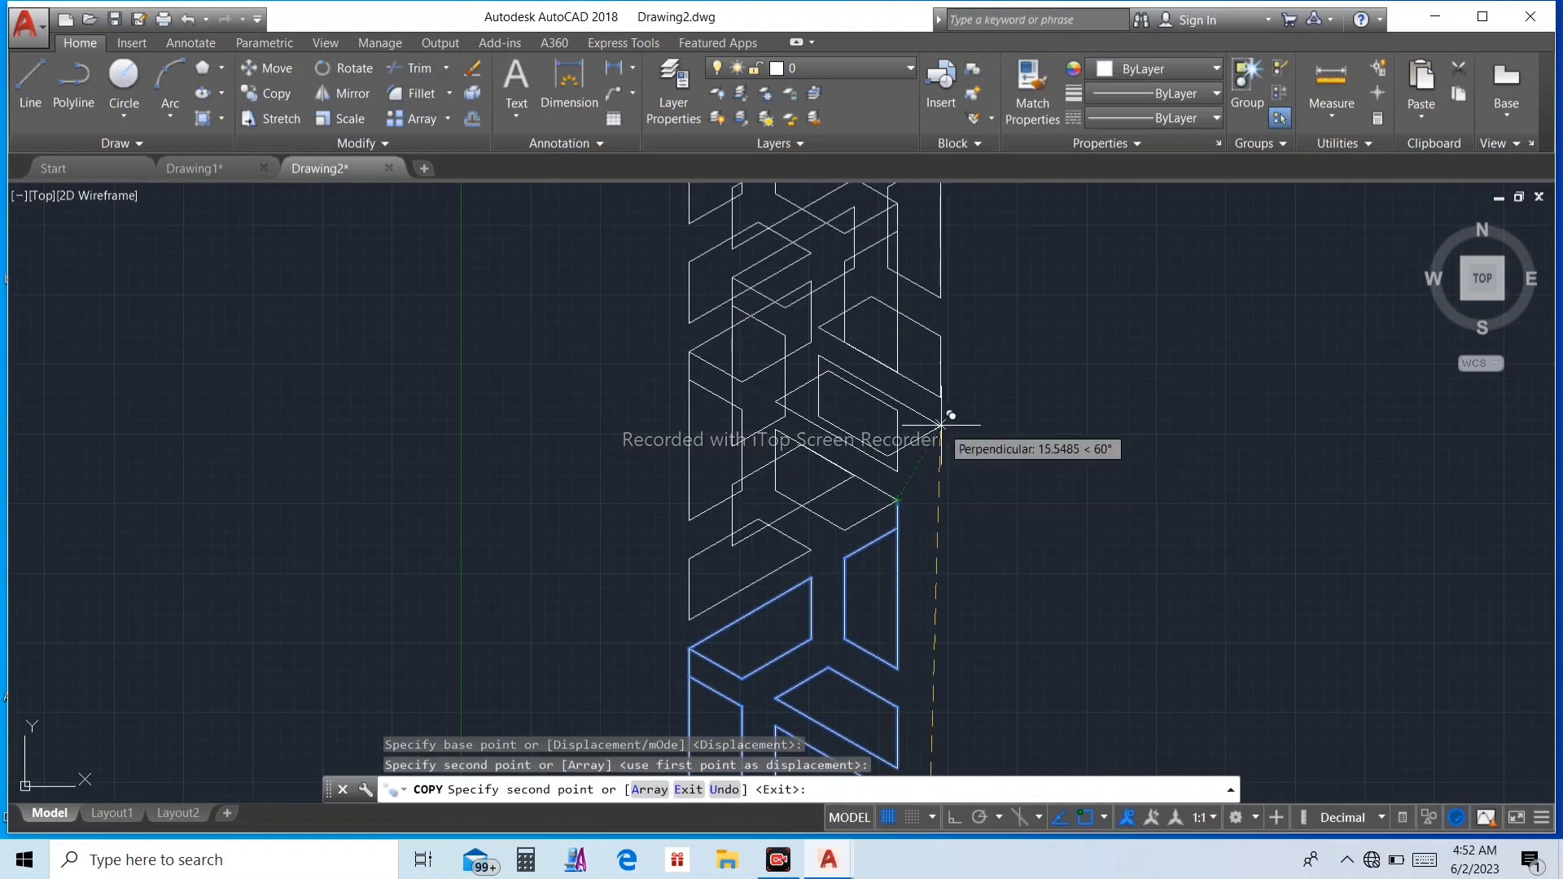
key("Escape")
scroll(944, 418, "down", 4)
scroll(951, 615, "up", 3)
scroll(948, 611, "up", 2)
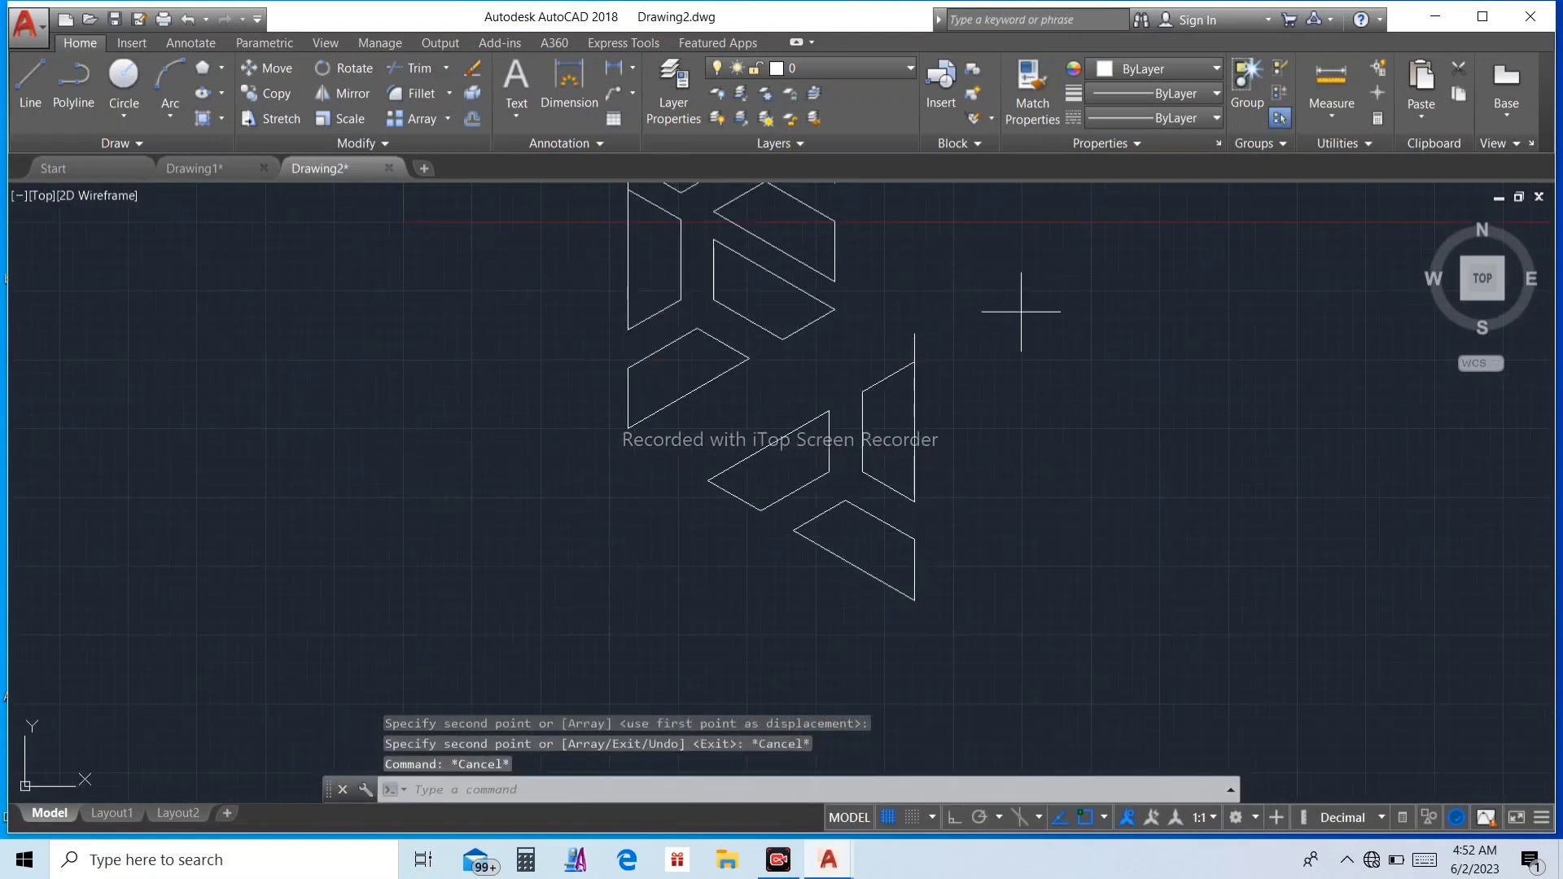
left_click(1021, 311)
left_click(857, 651)
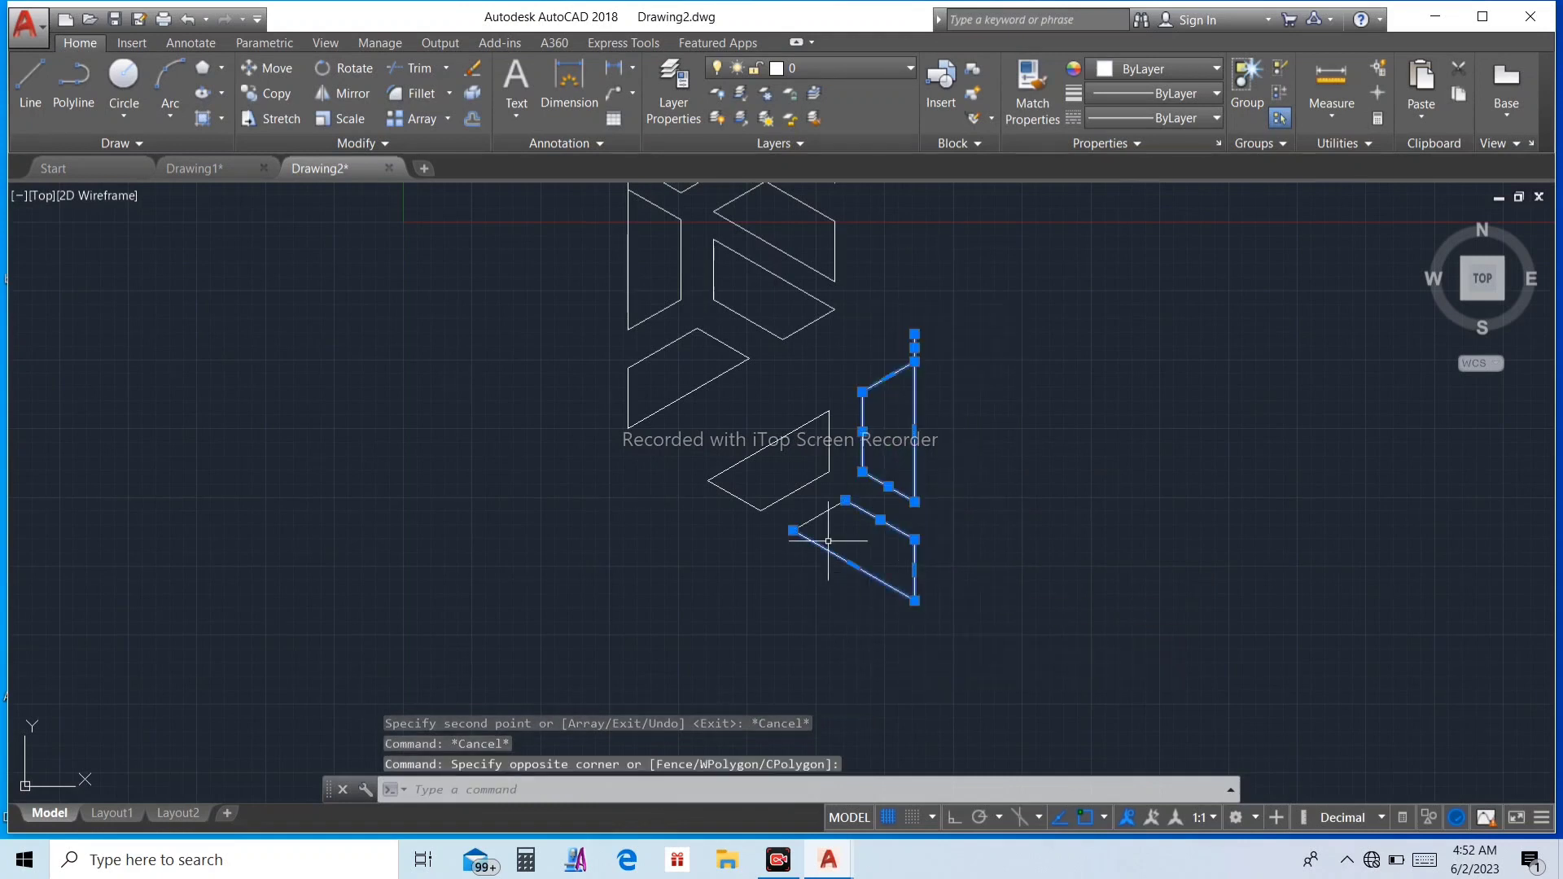
left_click(764, 413)
left_click(832, 494)
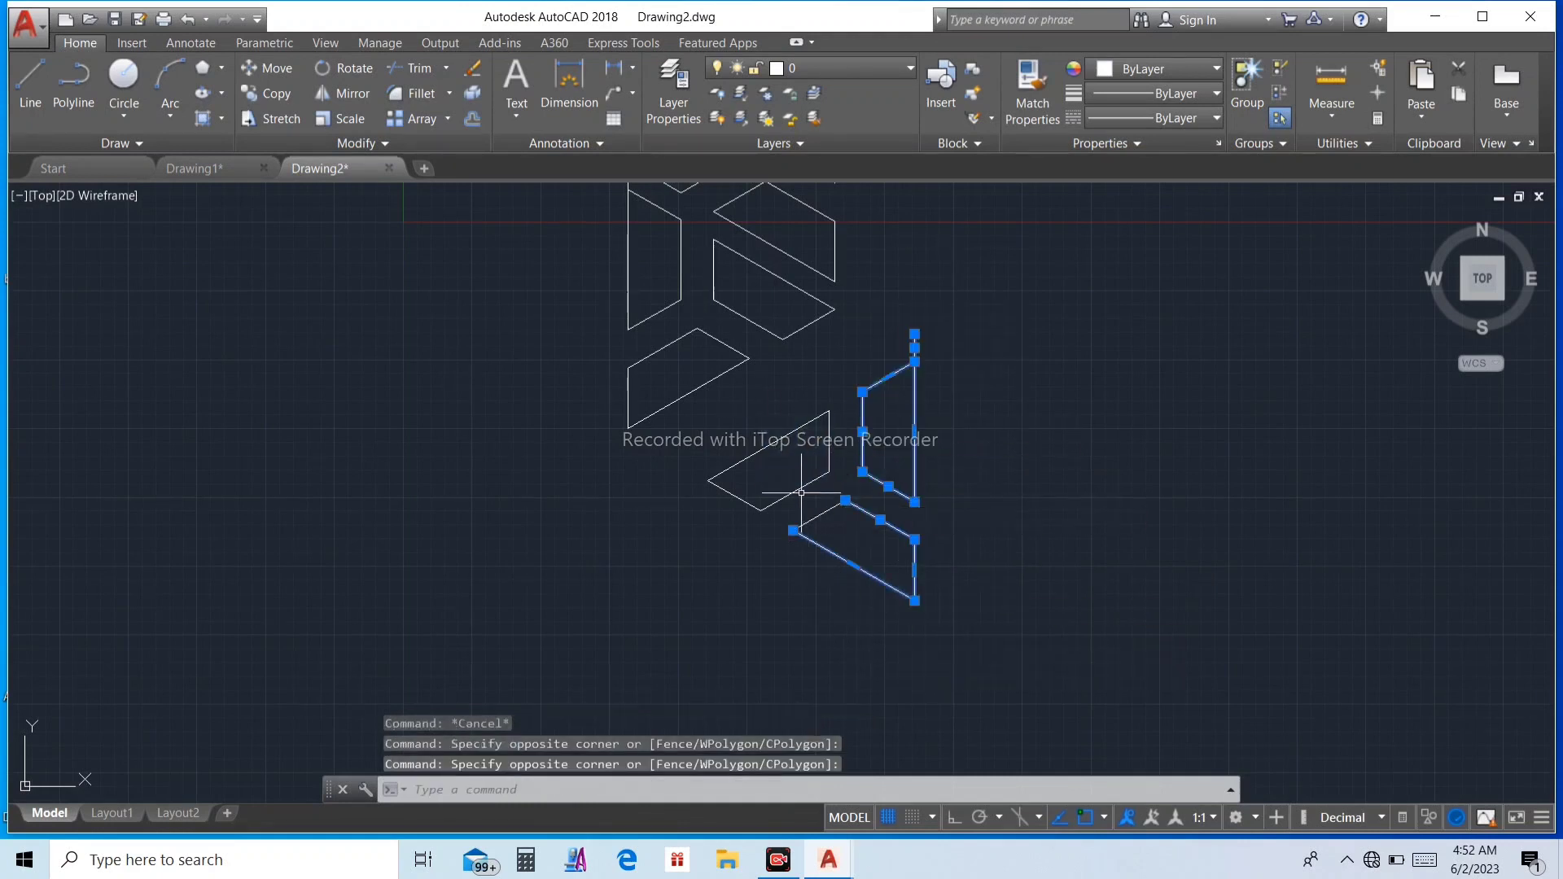
left_click(836, 381)
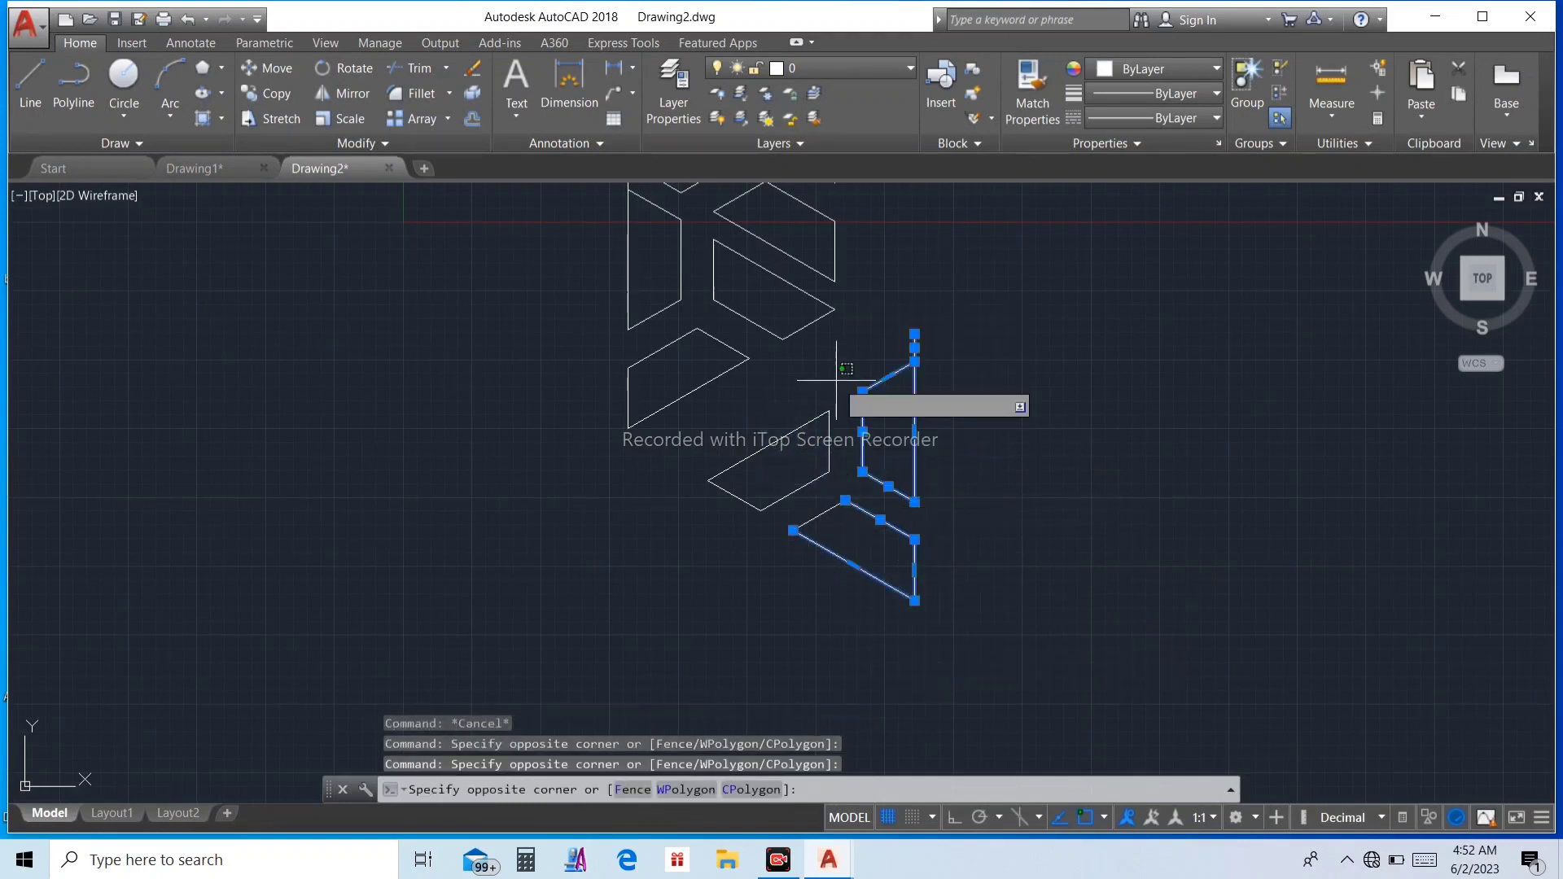
left_click(696, 546)
key("Escape")
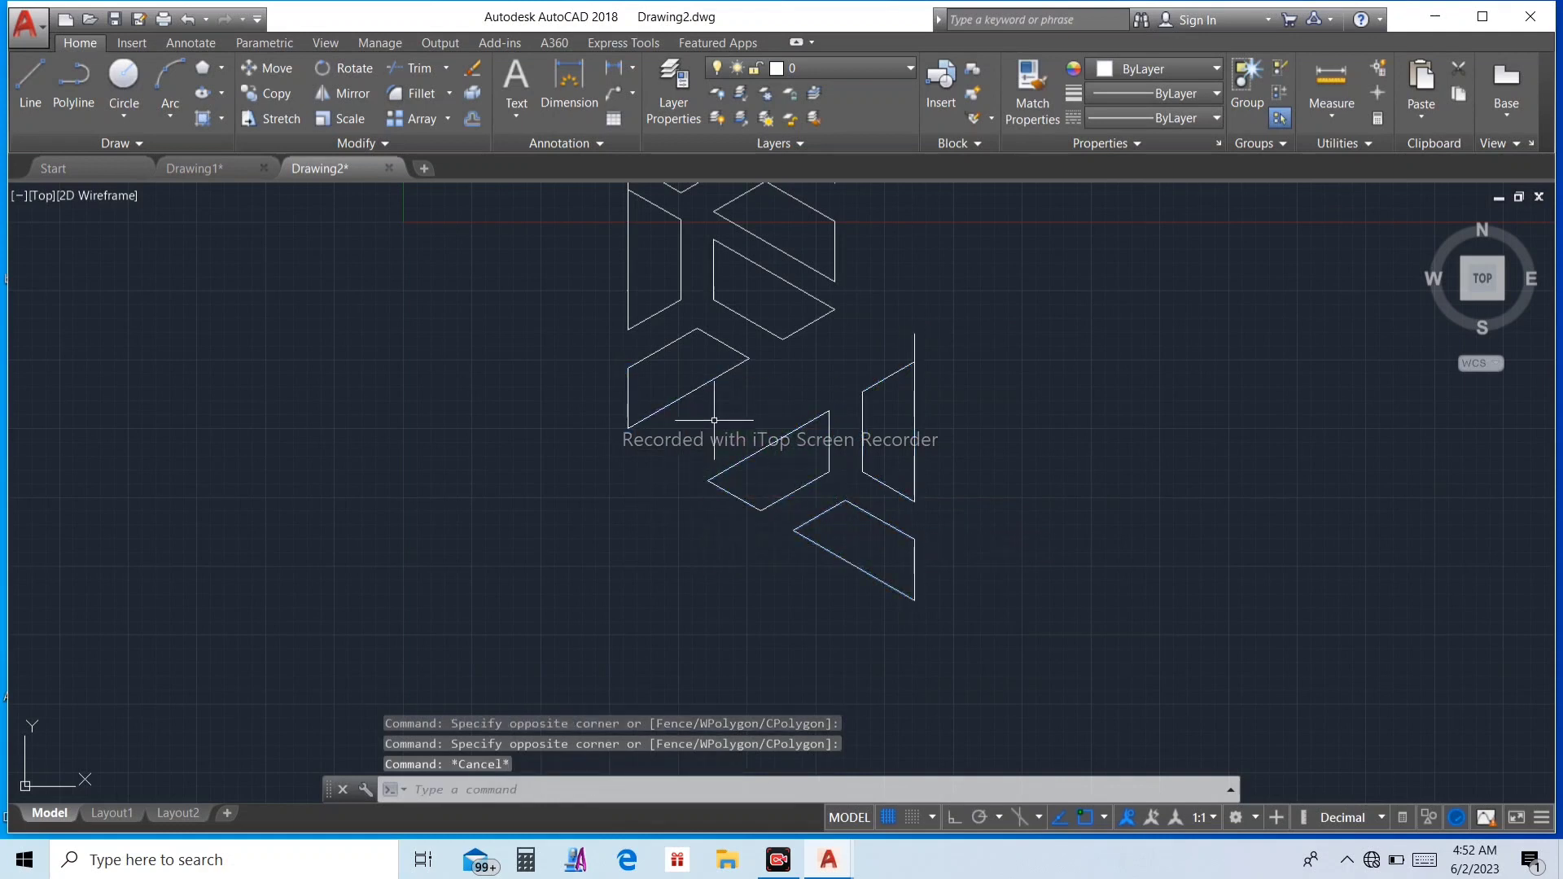
Delete the separate three-piece figure and its short line below the column
scroll(770, 436, "down", 2)
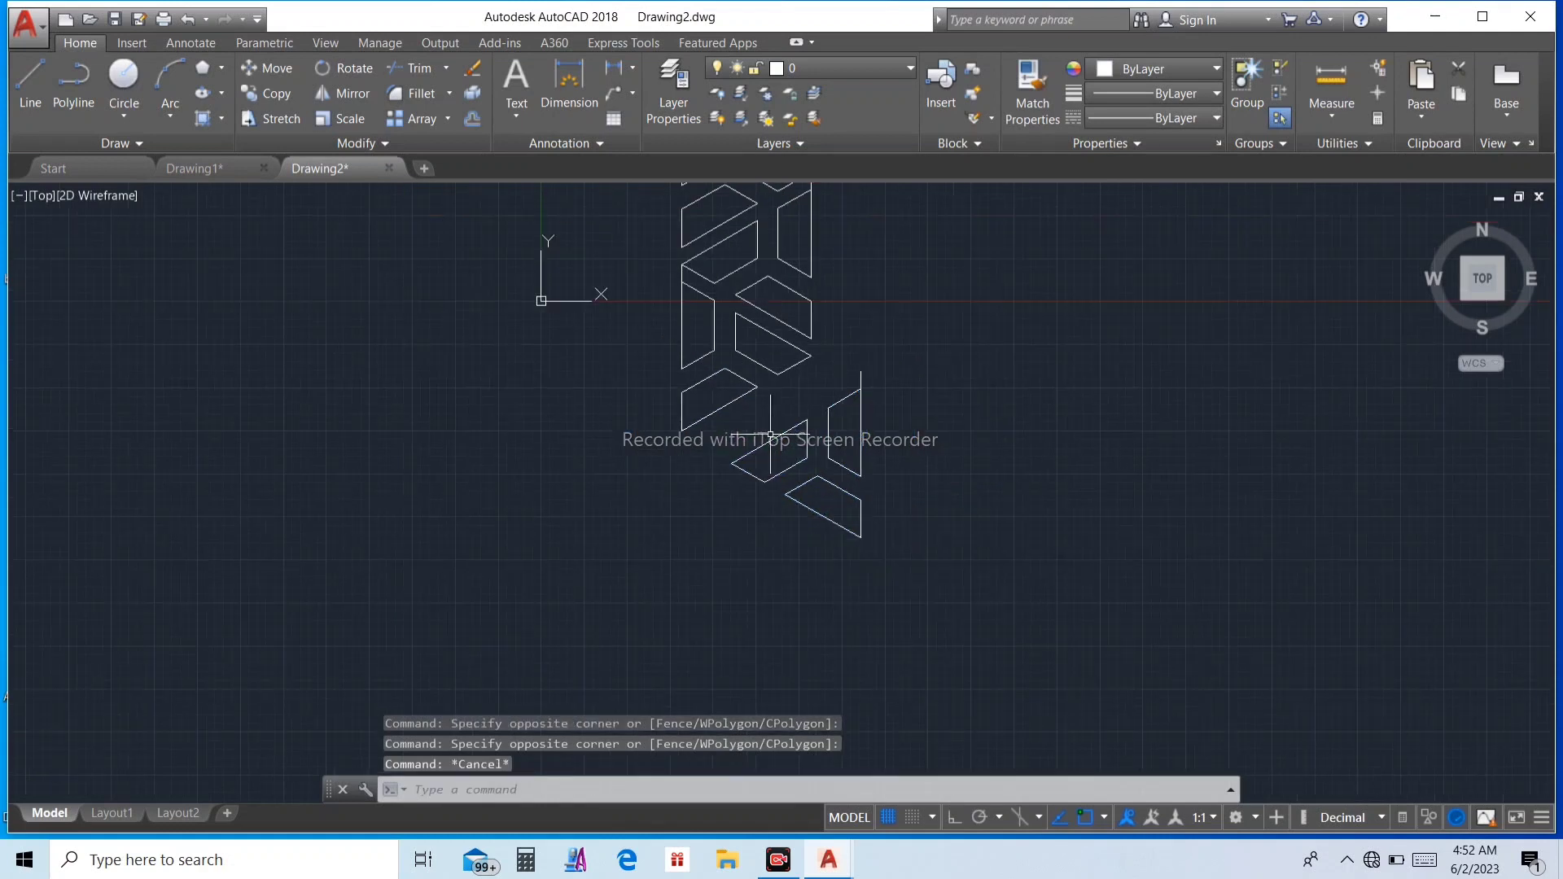
left_click(922, 369)
left_click(817, 508)
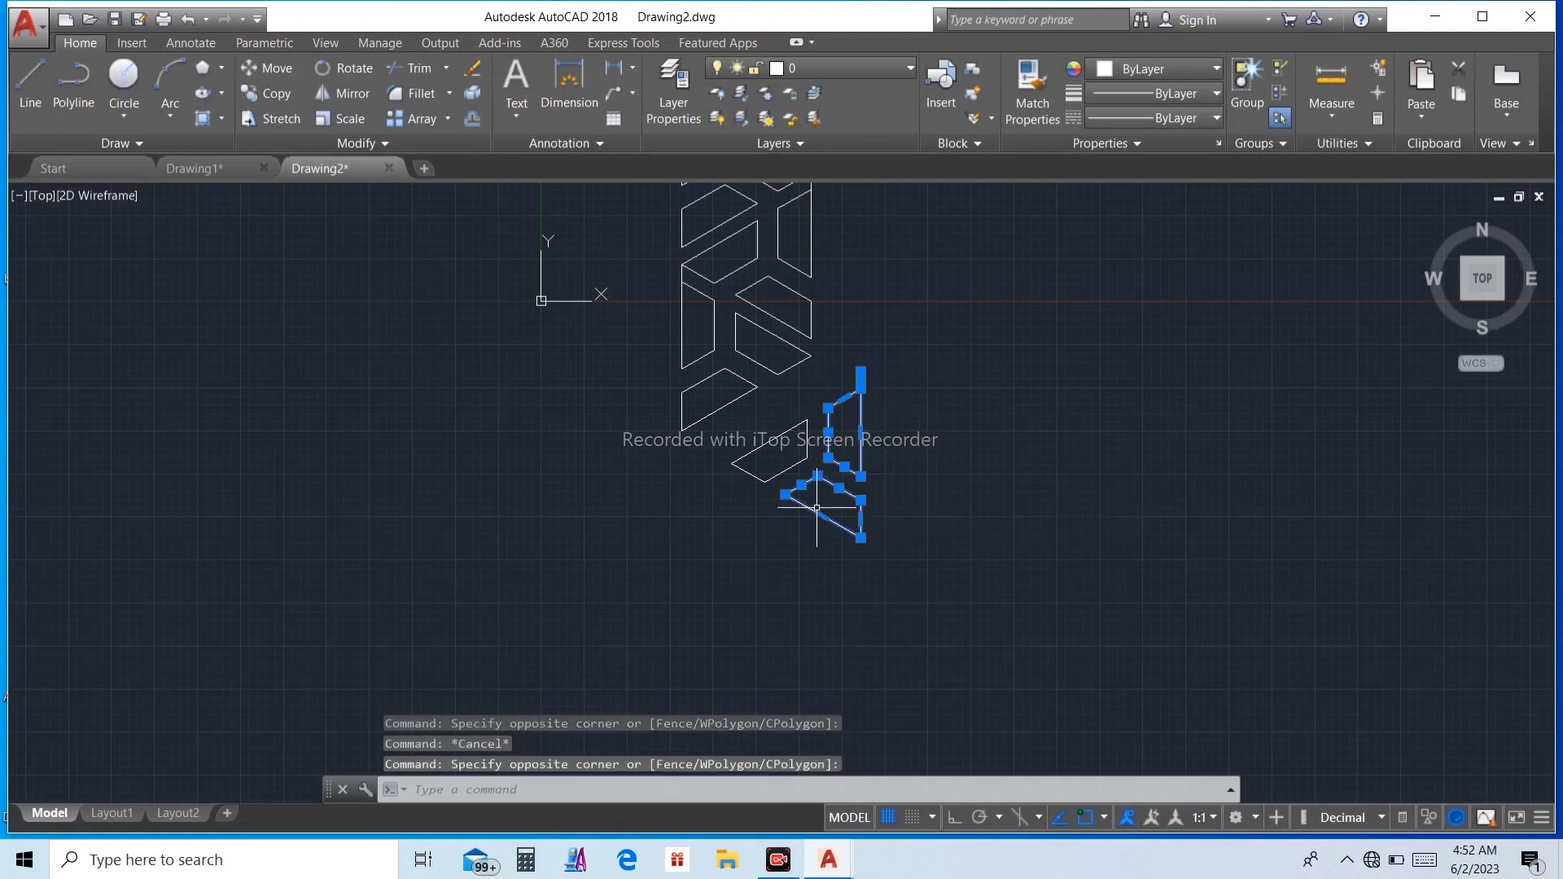
key("Delete")
left_click(862, 388)
left_click(796, 471)
key("Delete")
Delete all the short vertical spacing lines along the column's left edge
scroll(784, 433, "down", 2)
scroll(784, 433, "down", 4)
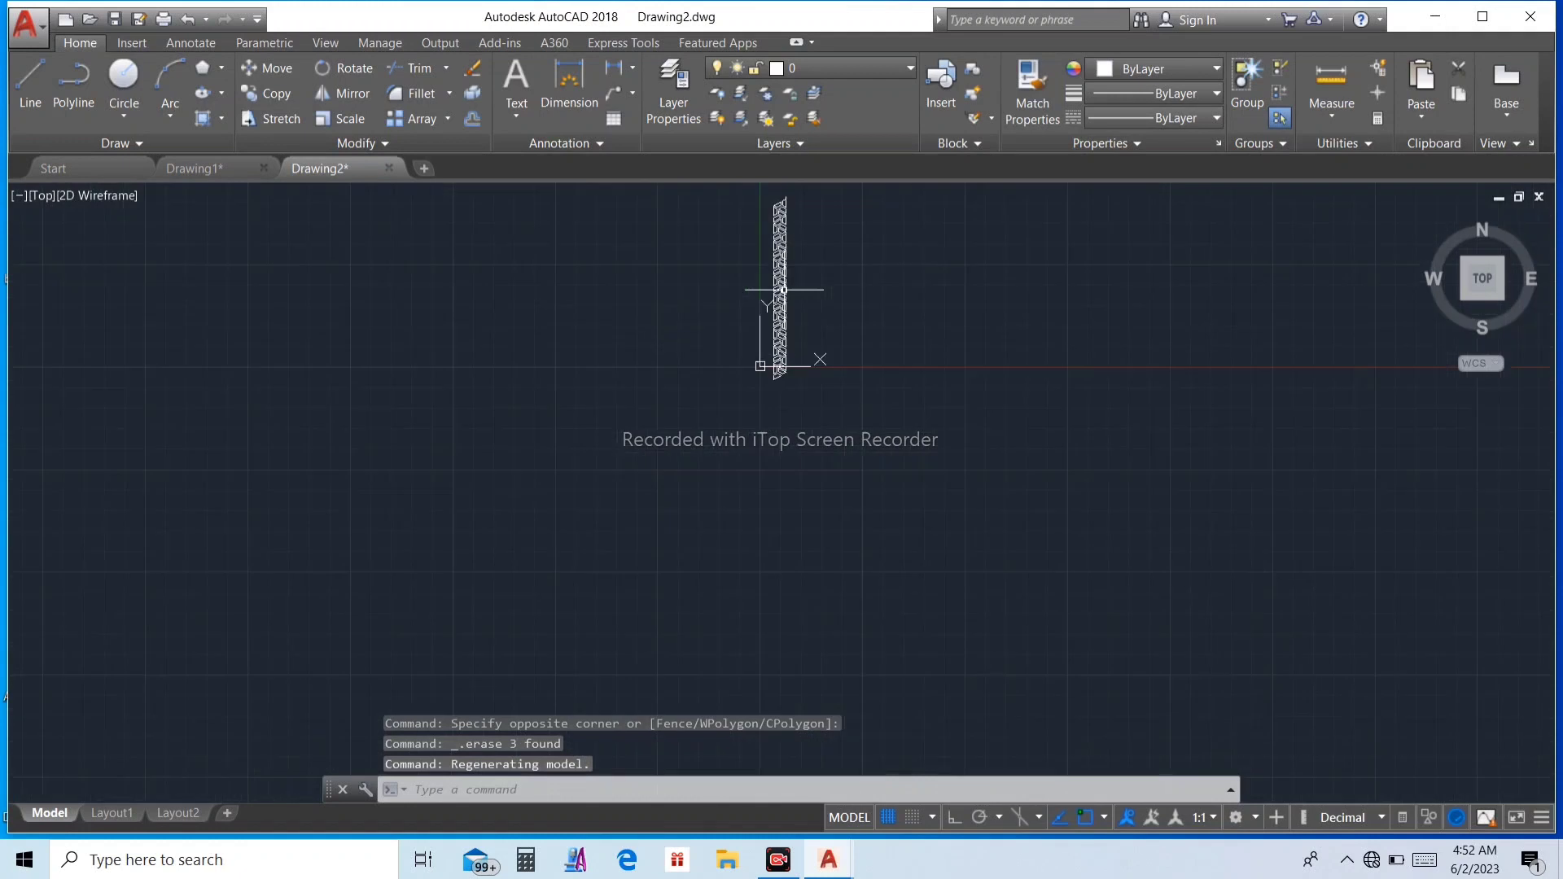
scroll(782, 230, "up", 4)
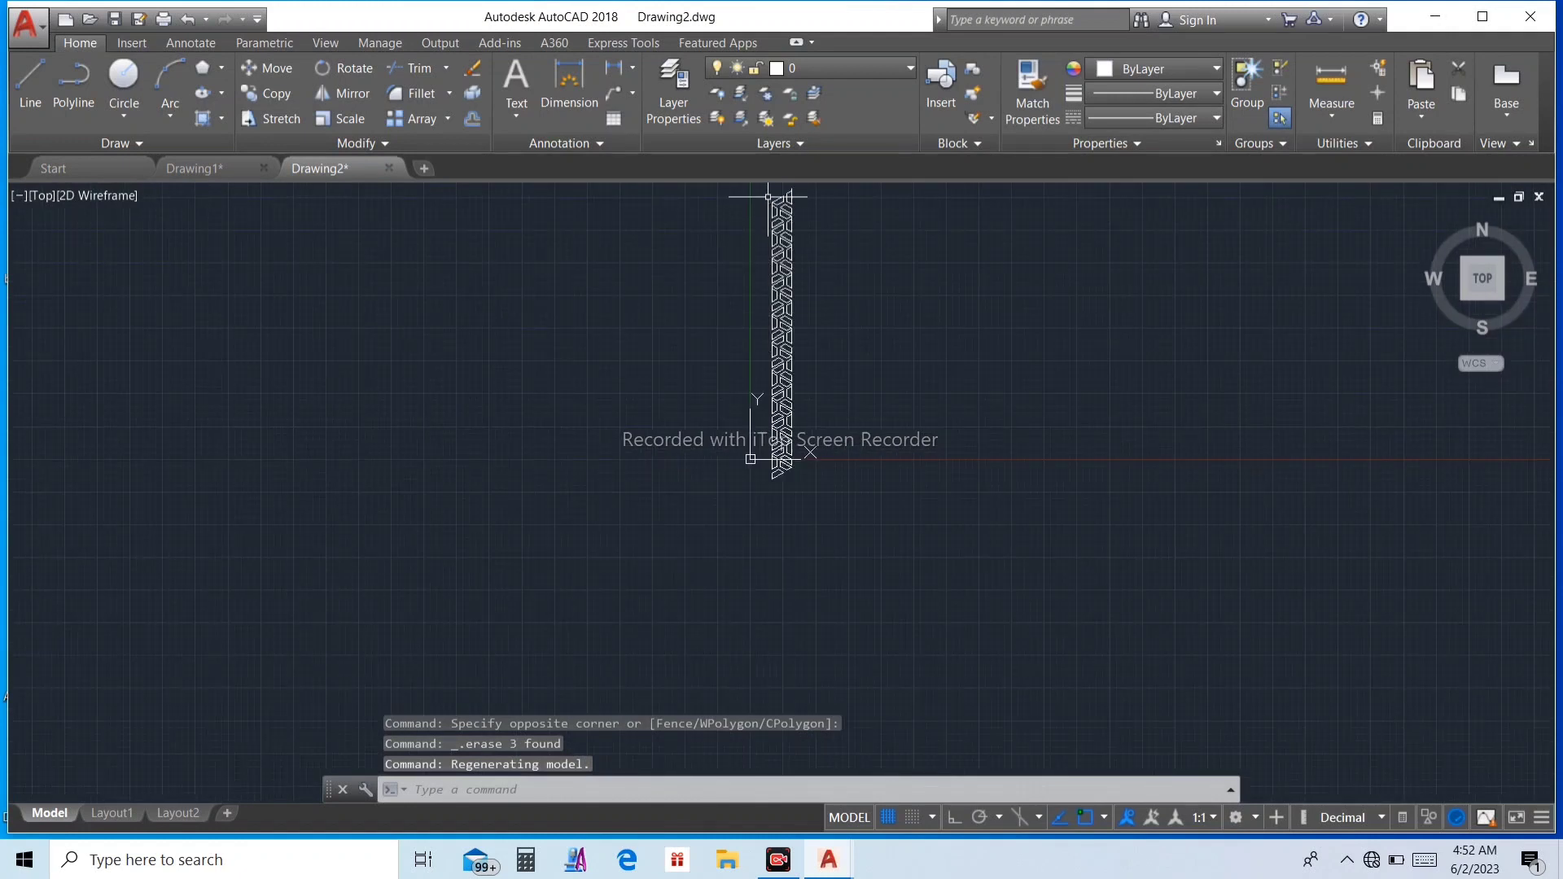
left_click(768, 196)
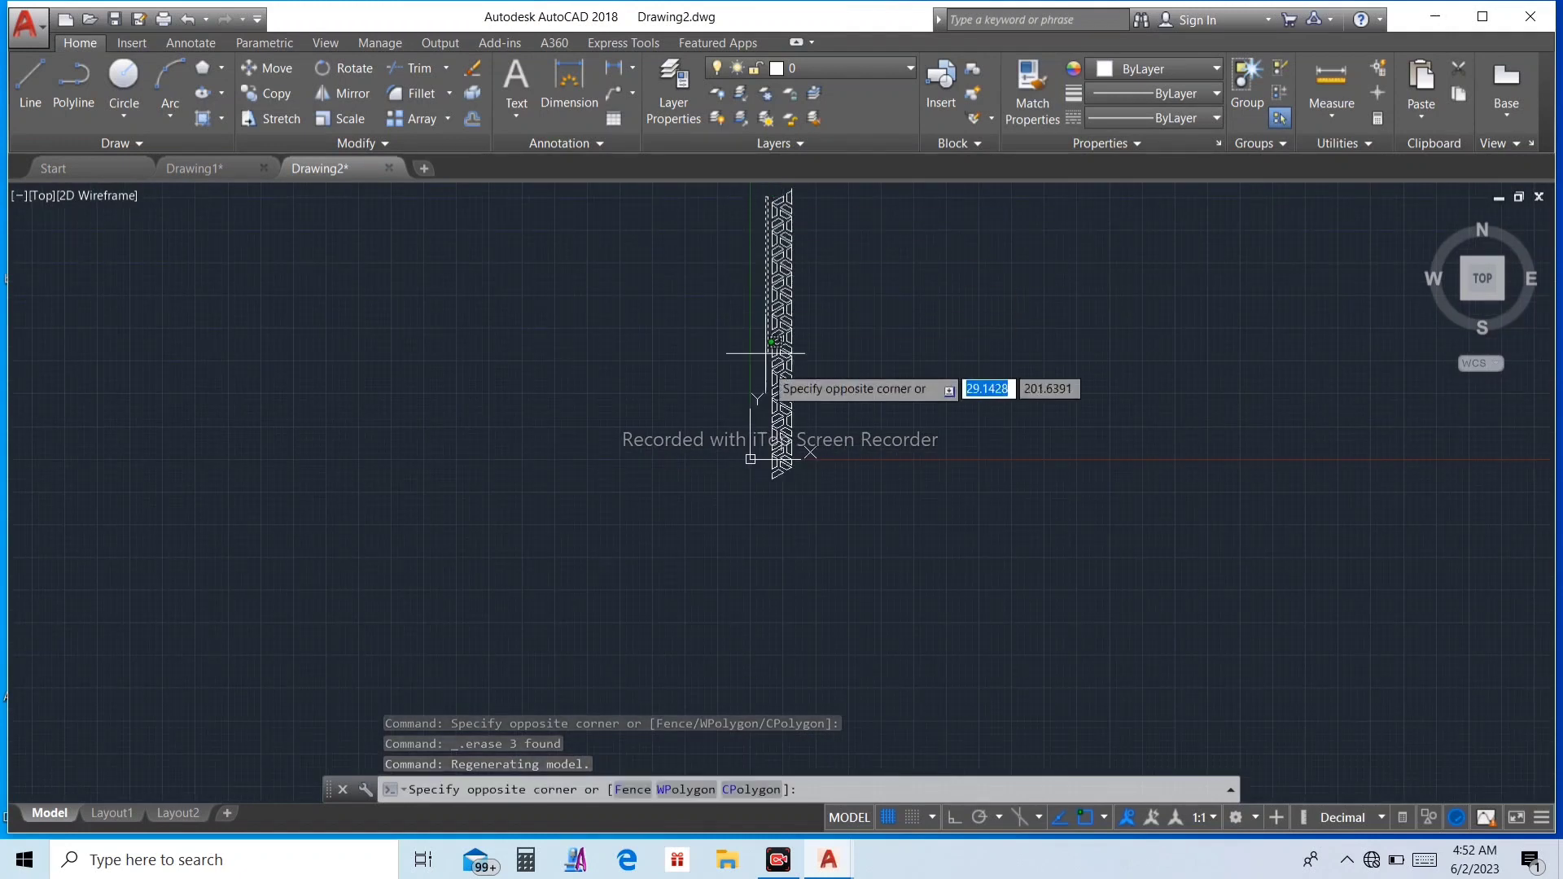
left_click(774, 622)
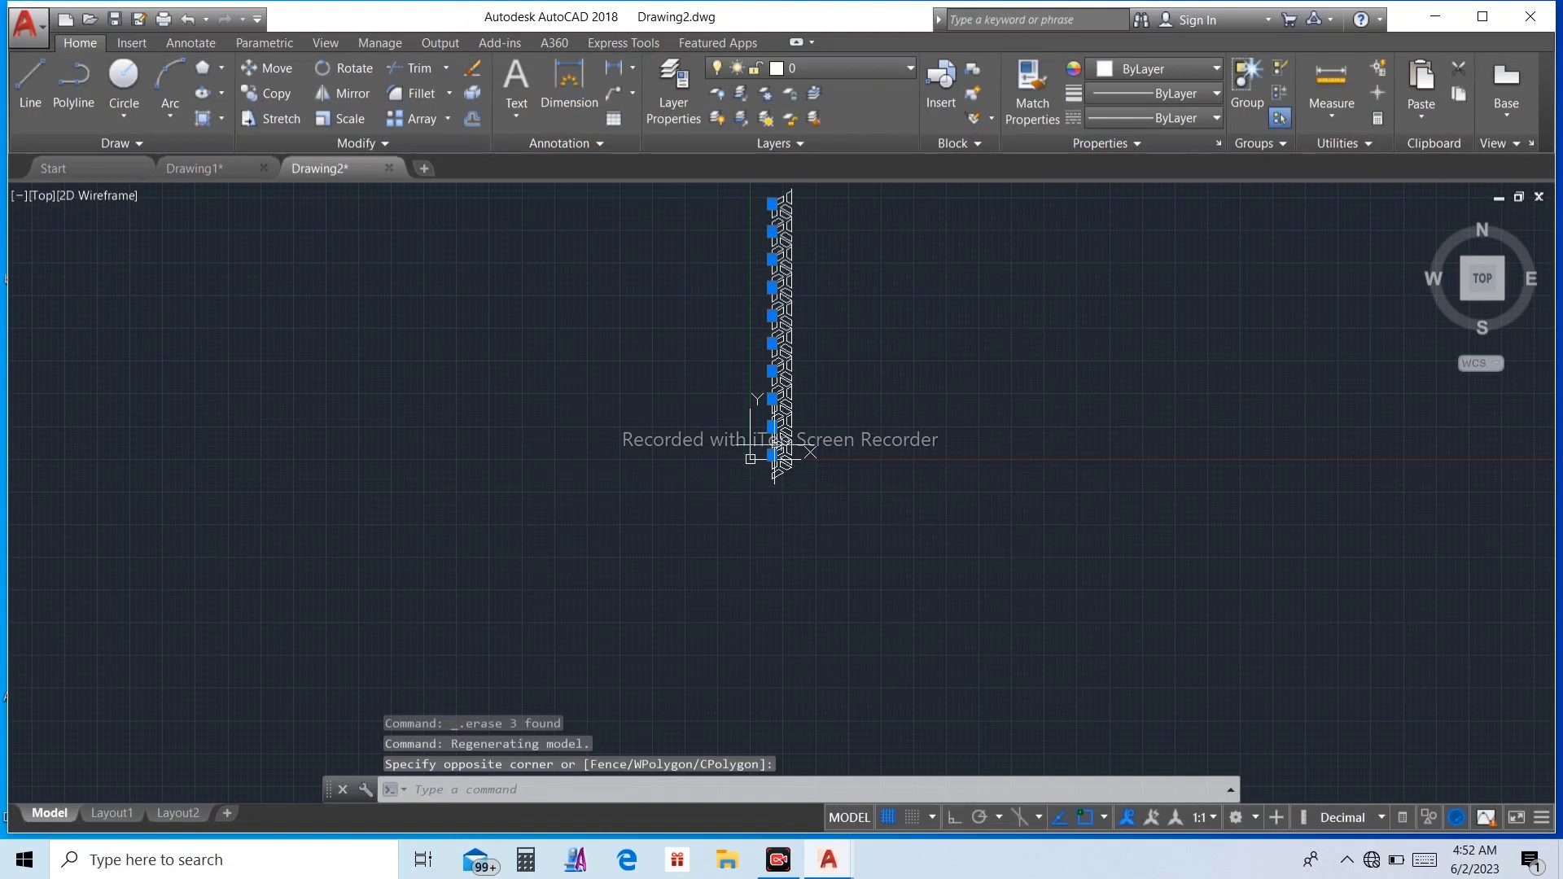
key("Delete")
middle_click_drag(750, 458, 748, 478)
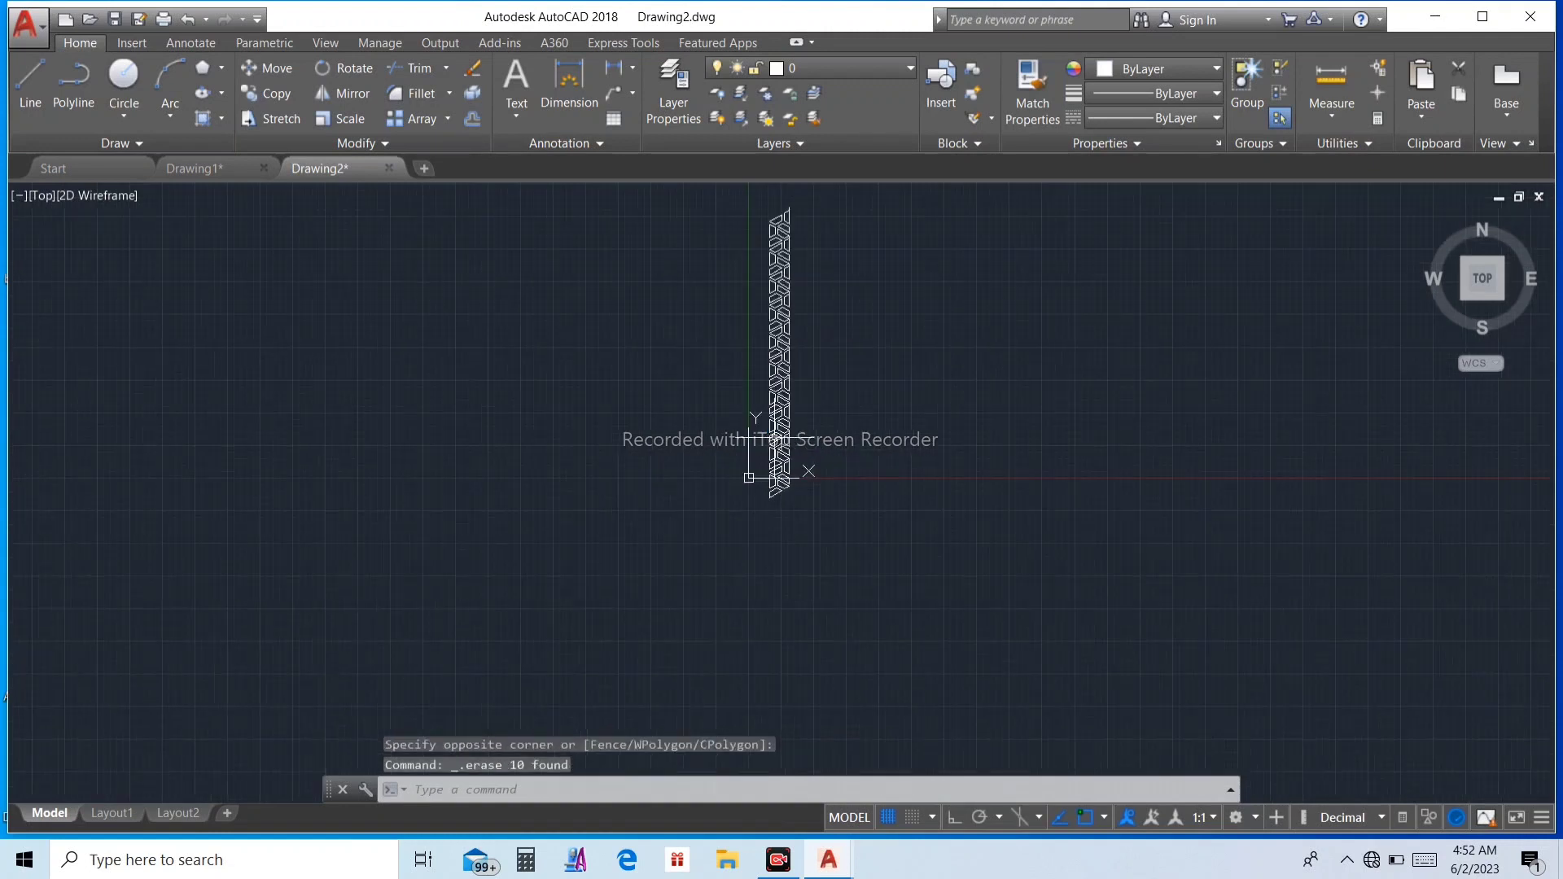
scroll(829, 234, "up", 2)
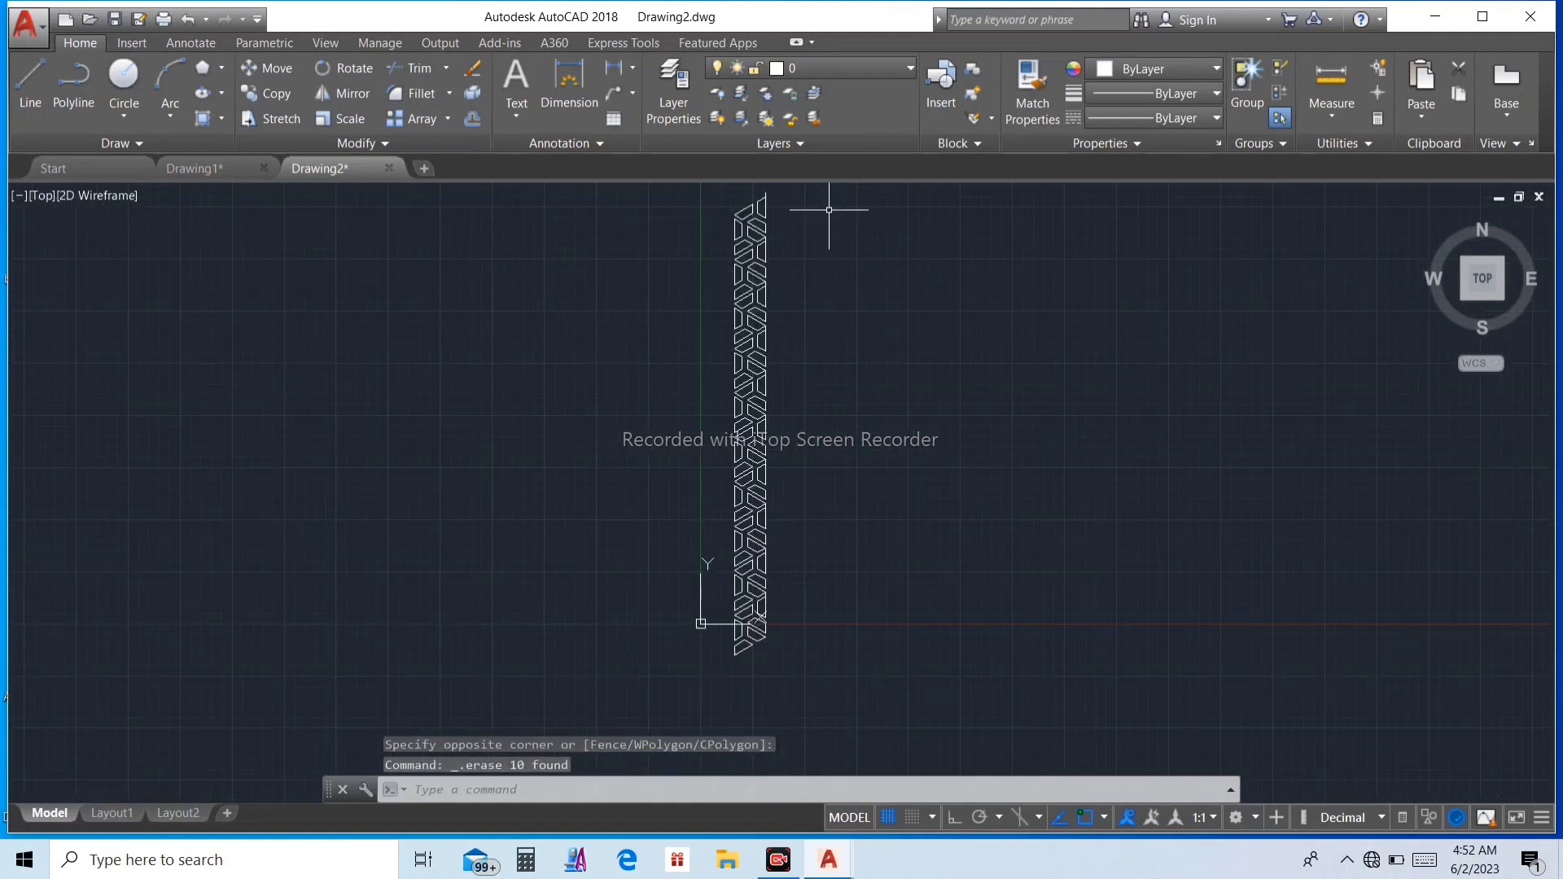
scroll(822, 246, "down", 2)
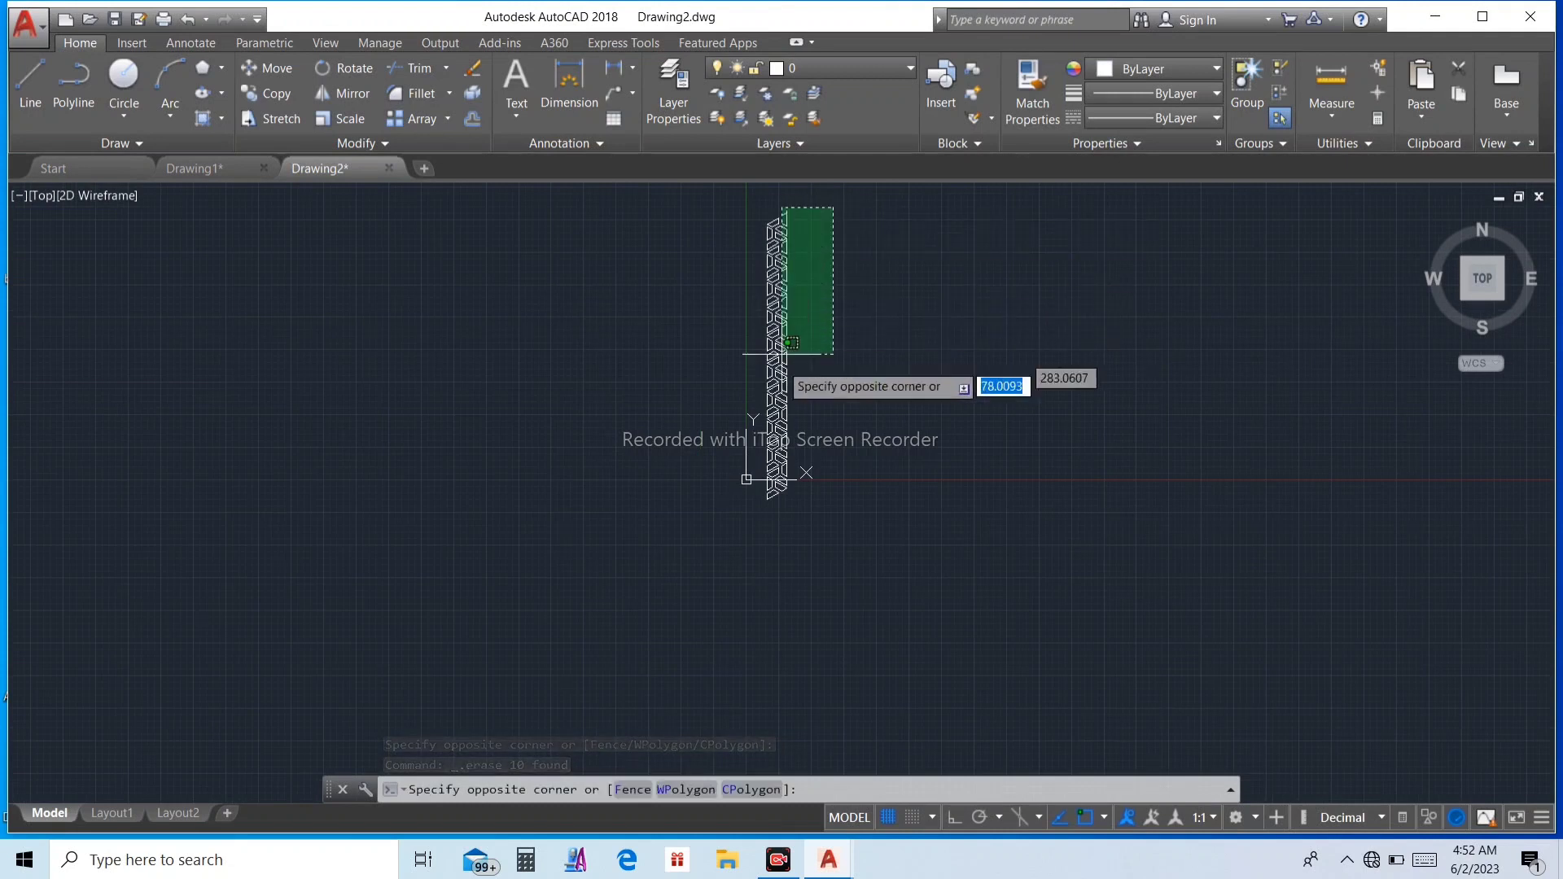
left_click(787, 511)
key("Escape")
key("Escape")
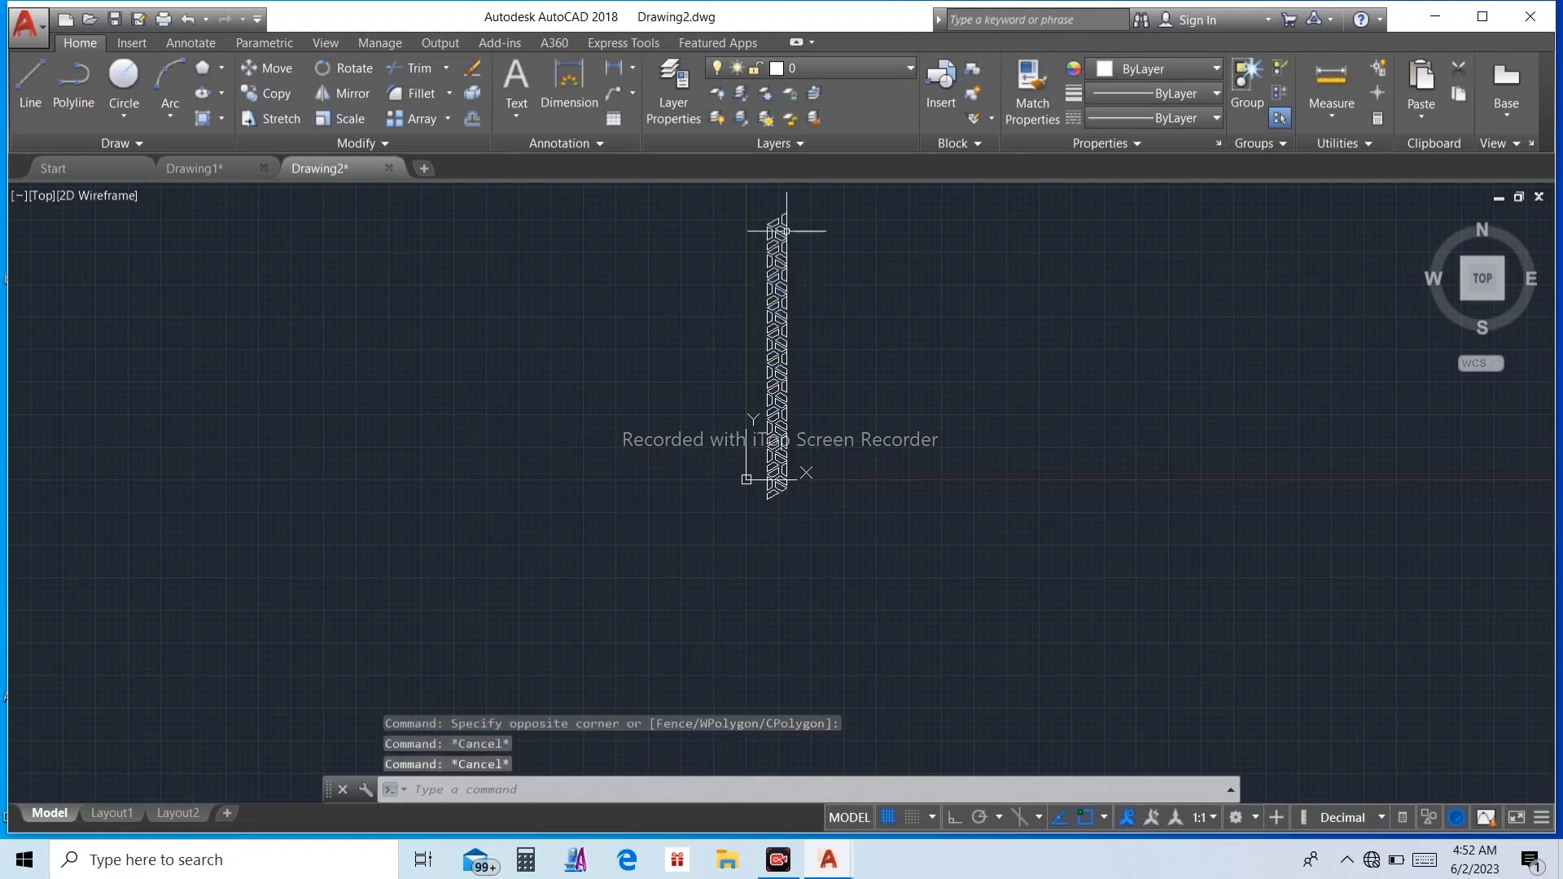
Delete all the short vertical spacing lines along the column's right edge
scroll(784, 206, "up", 2)
left_click(784, 206)
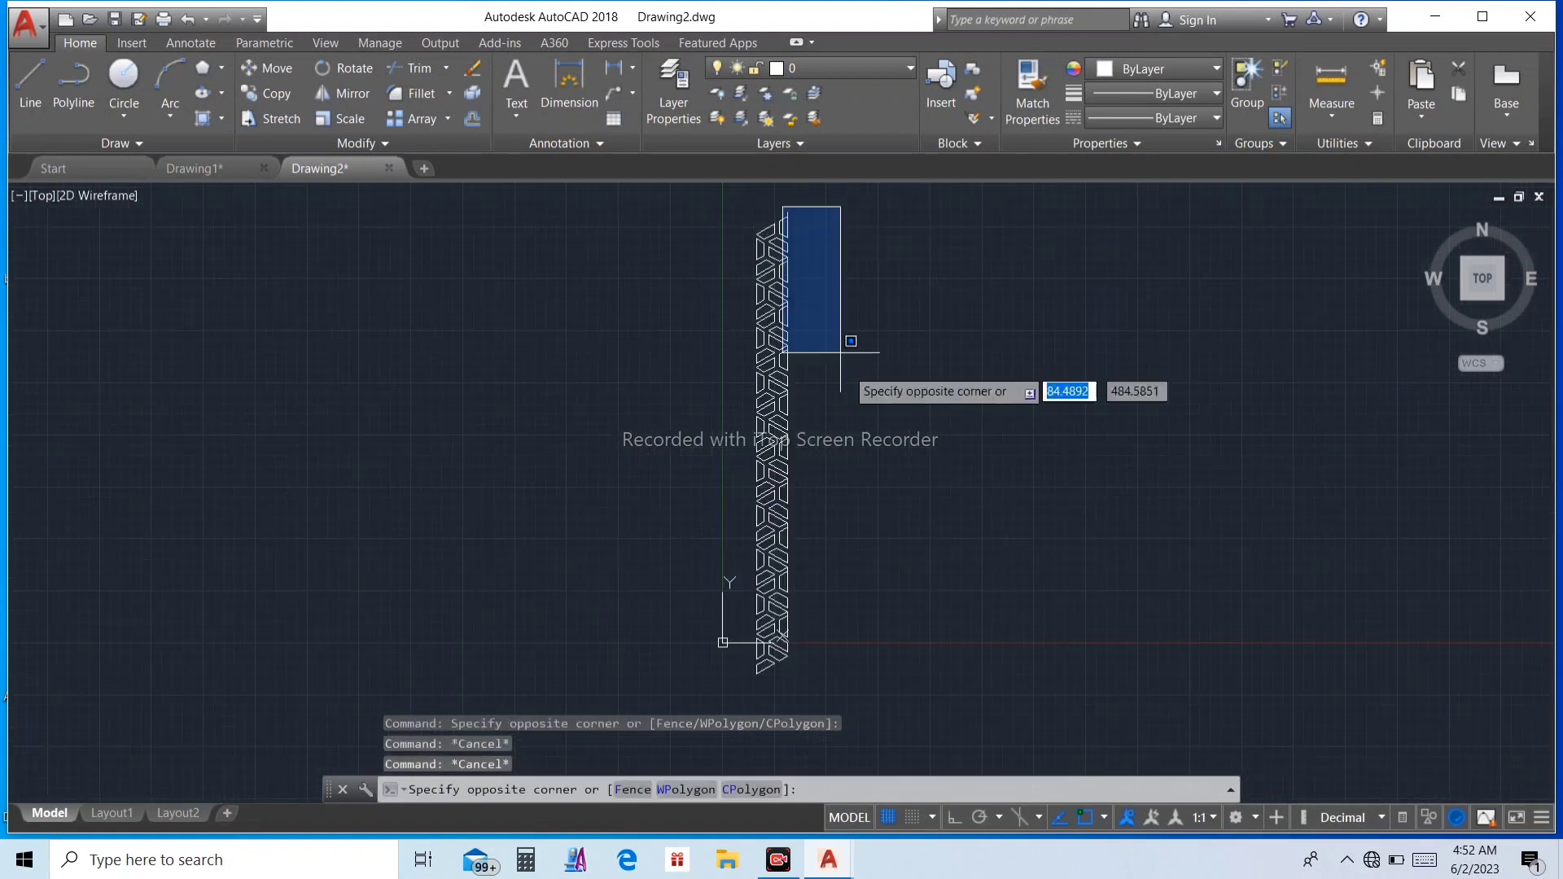
left_click(927, 691)
key("Delete")
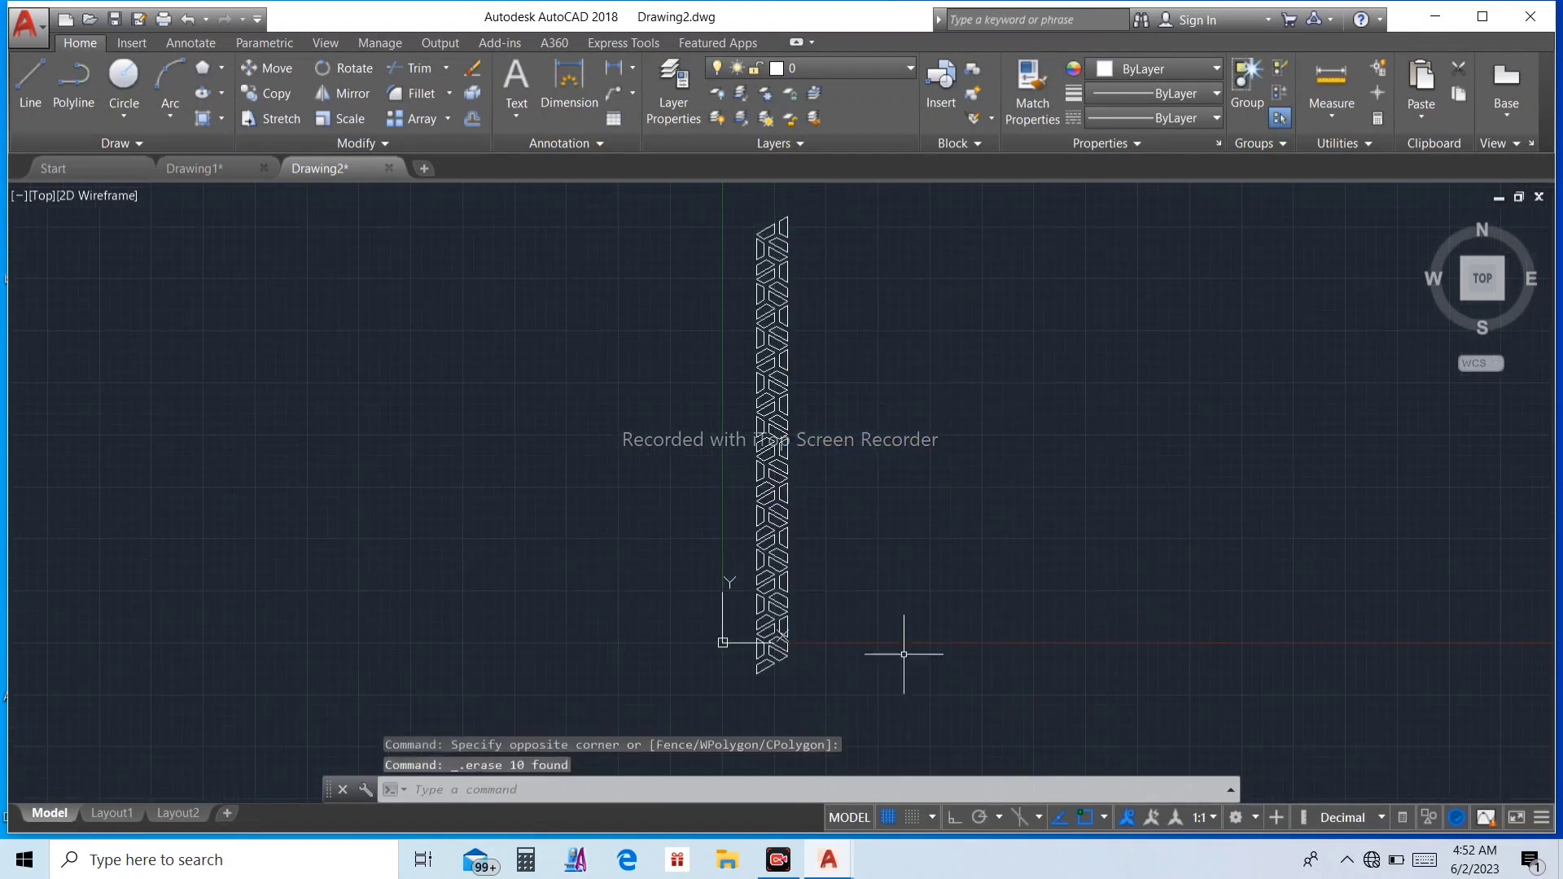
Draw a horizontal line 5 units long to the right from the column's lower right tip
left_click(30, 81)
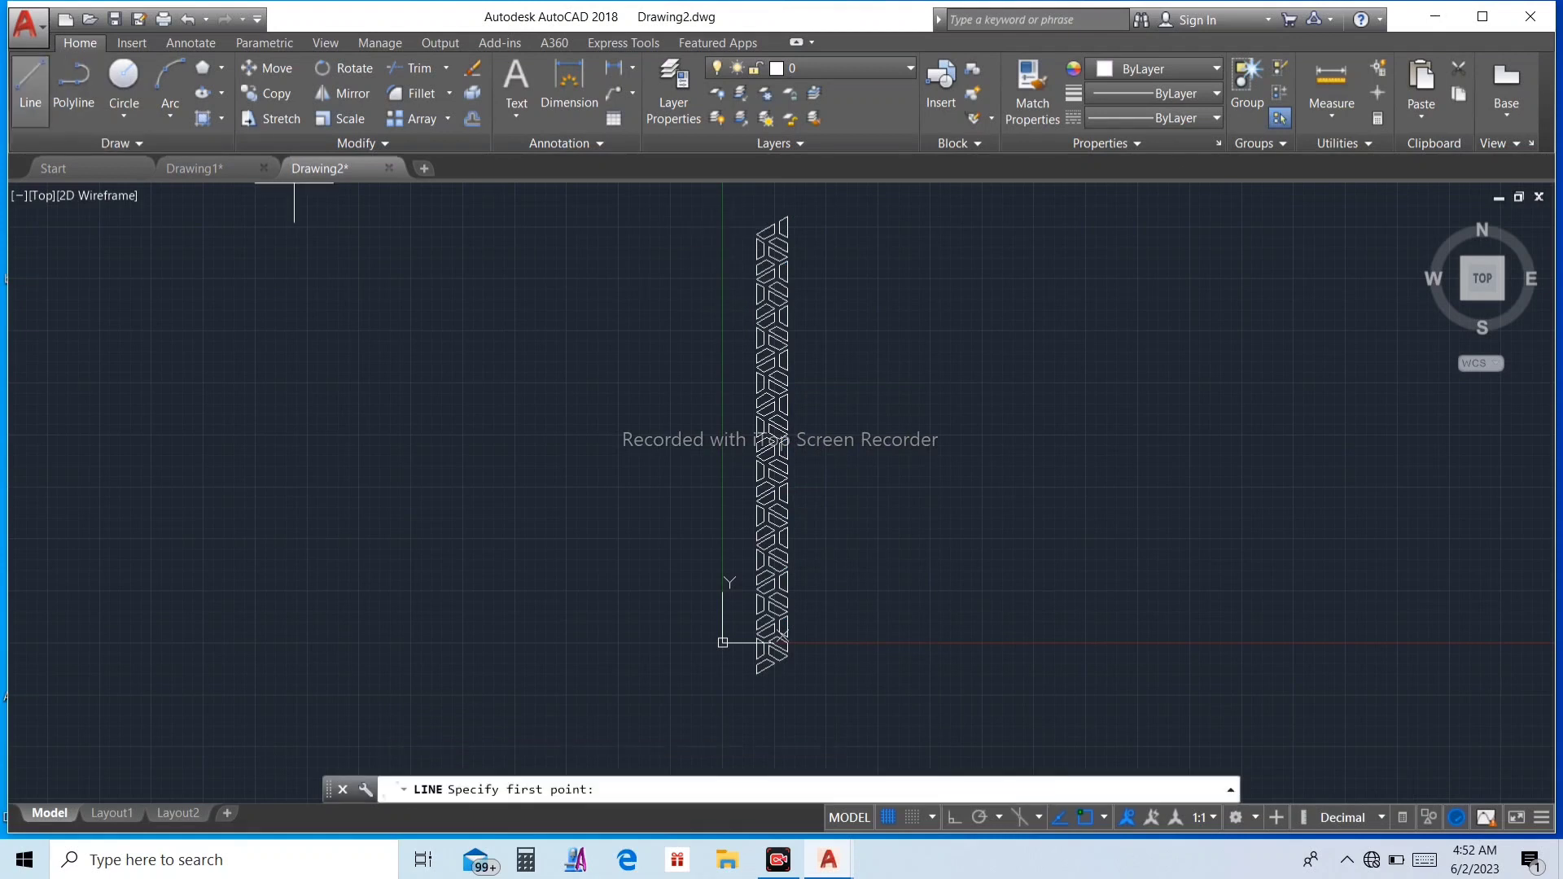
scroll(780, 704, "up", 4)
scroll(798, 581, "up", 2)
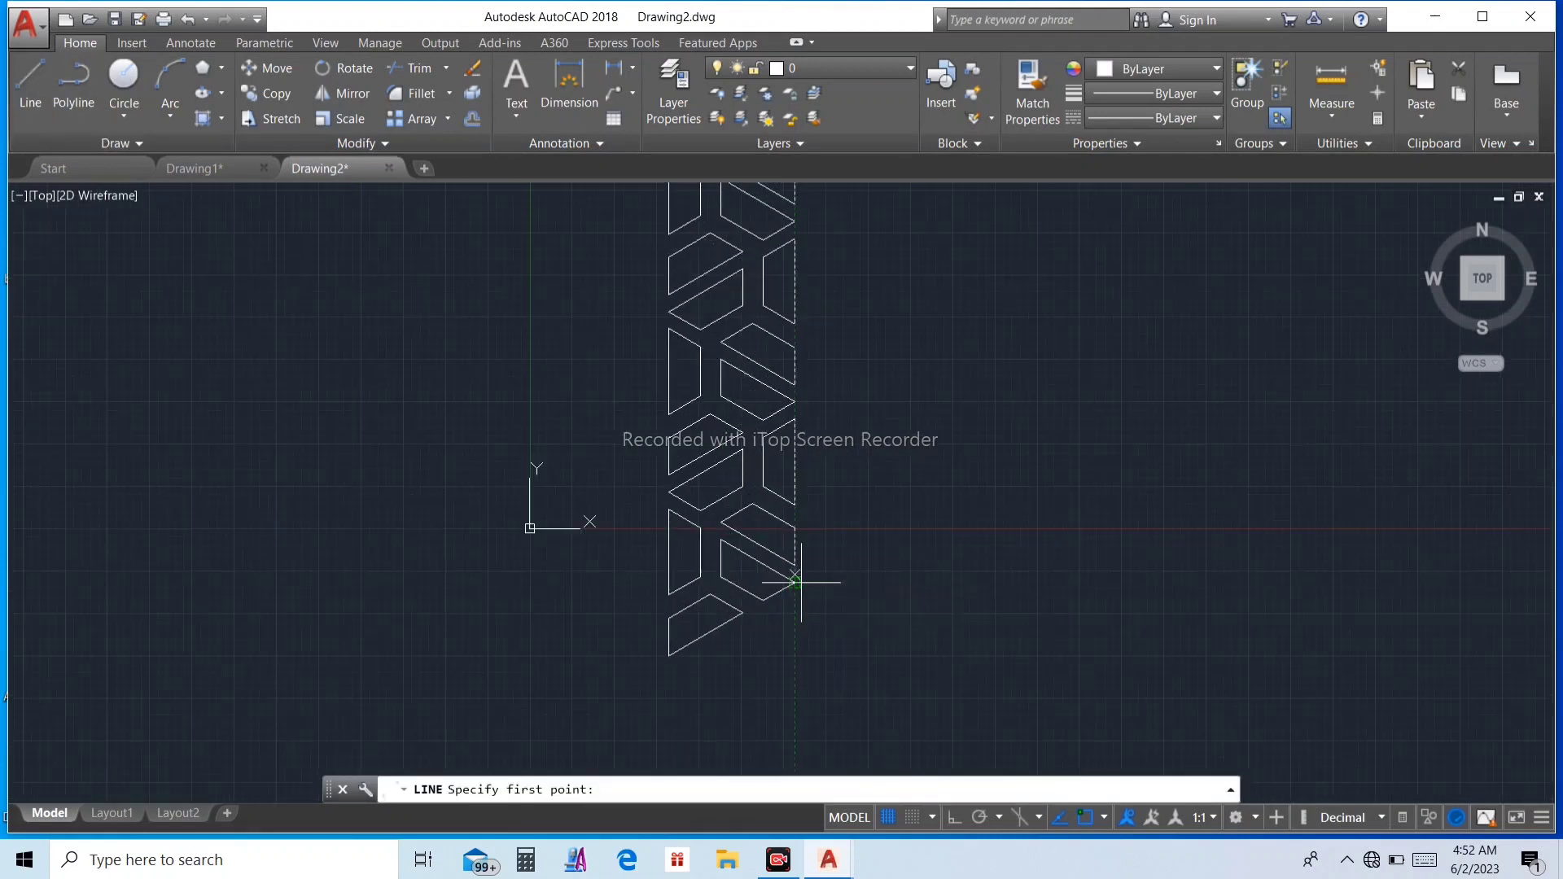
left_click(795, 583)
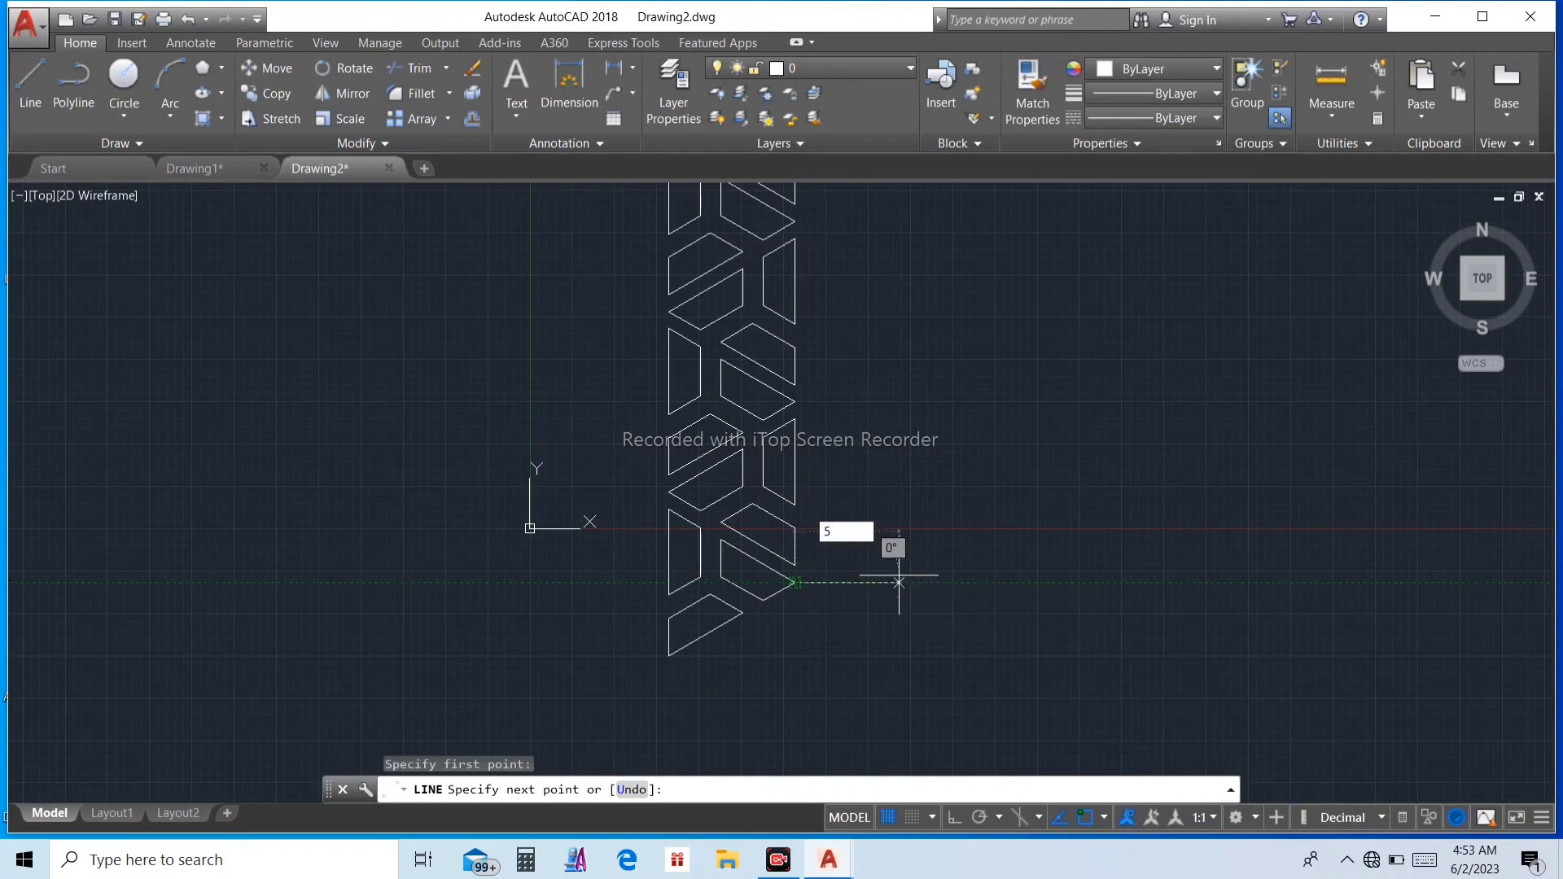
key("Return")
key("Escape")
Copy the column with its horizontal line, placing its bottom left corner on the free end of that 5-unit line
scroll(899, 574, "down", 4)
scroll(895, 602, "down", 6)
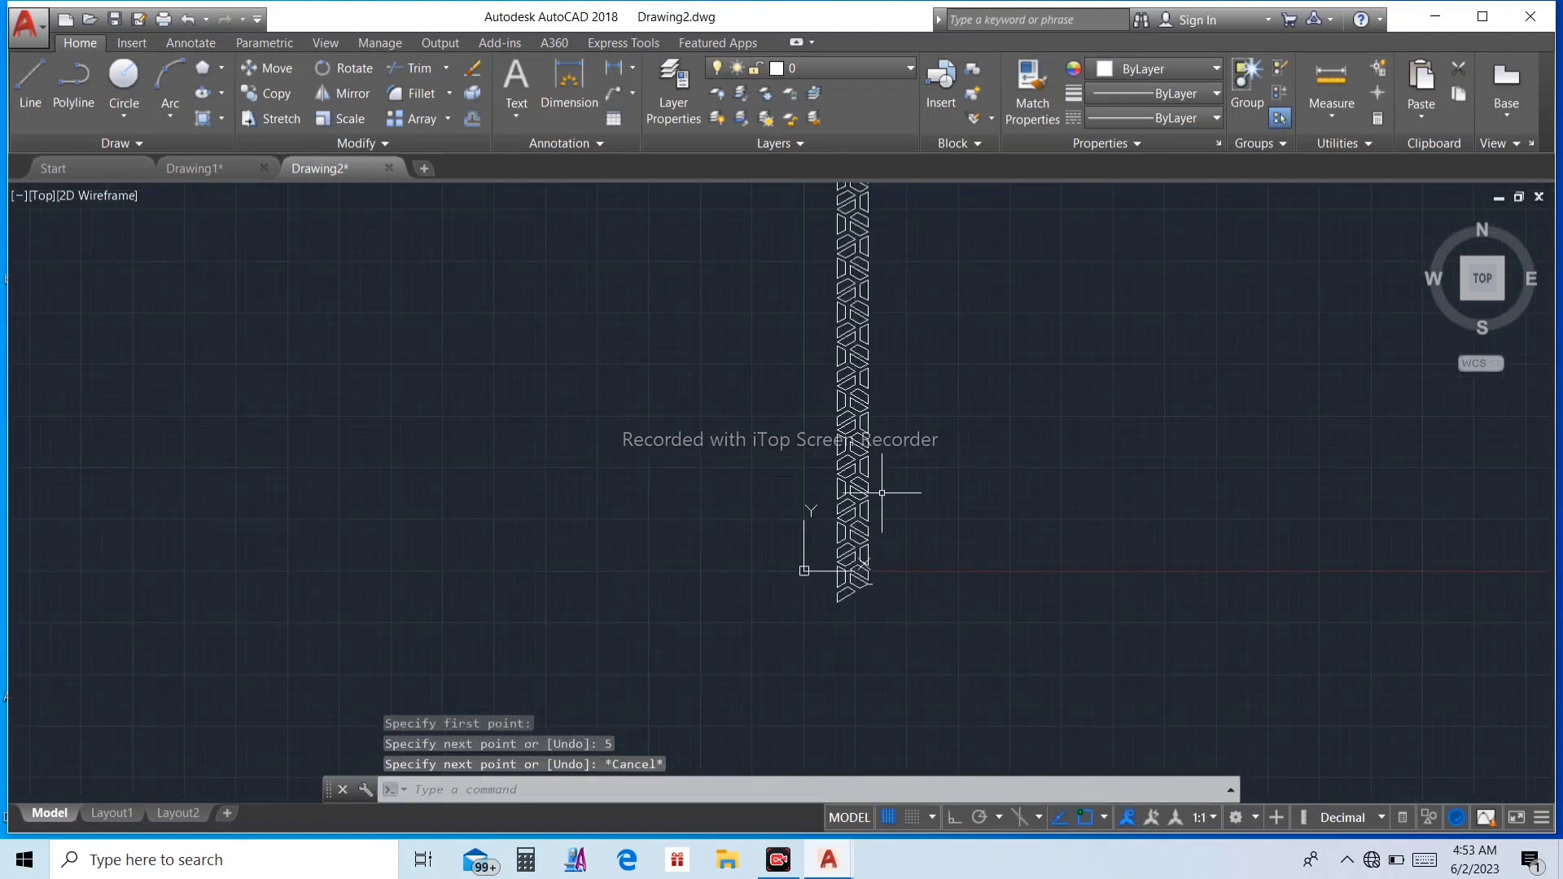
left_click(928, 558)
left_click(269, 93)
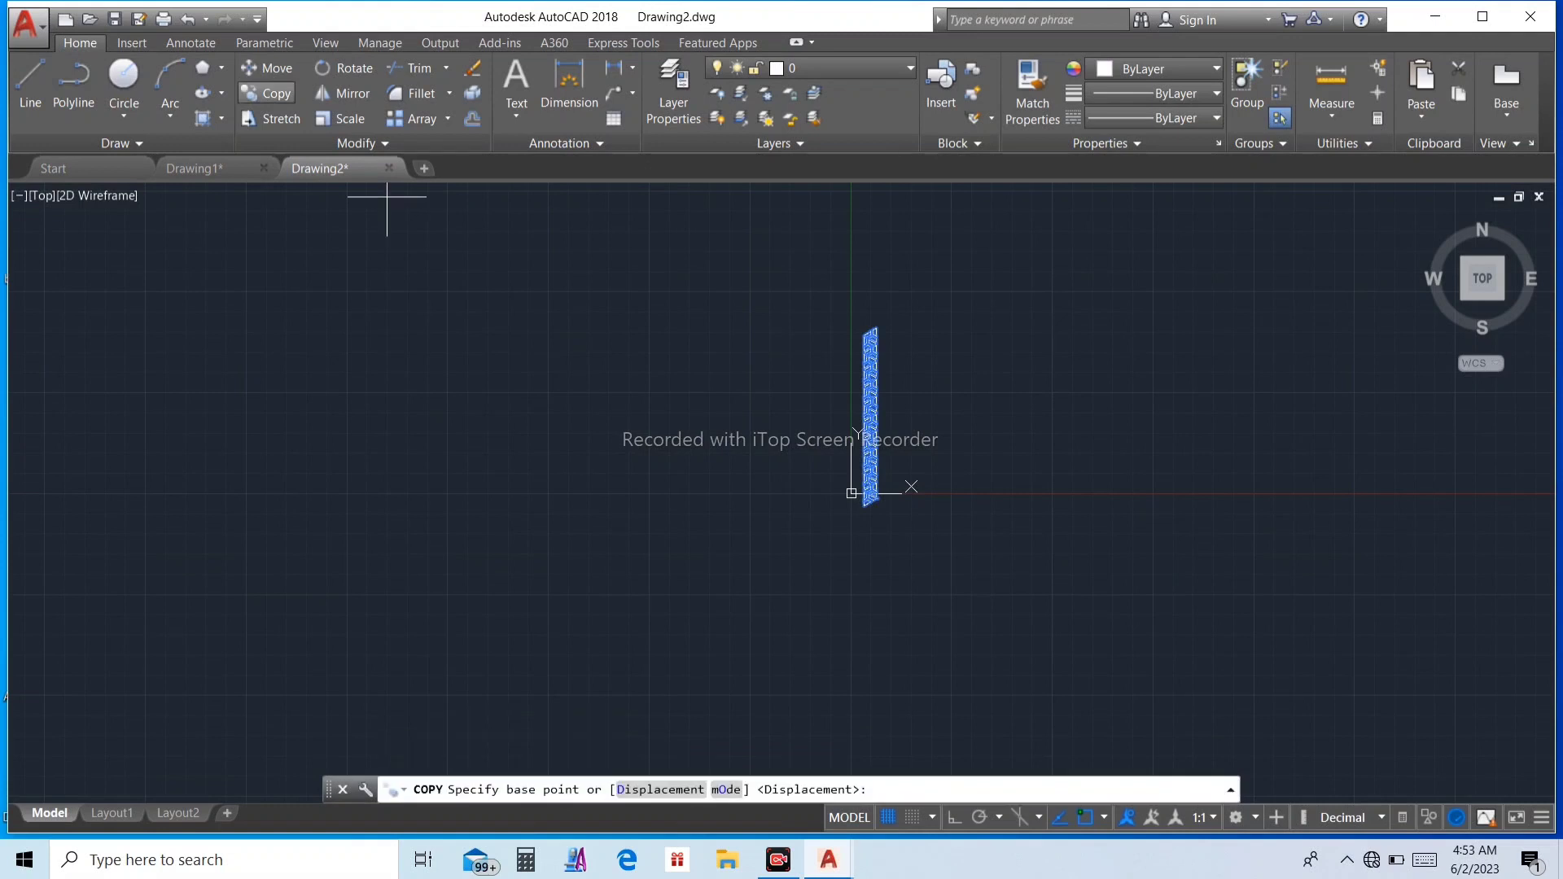
scroll(896, 505, "up", 5)
scroll(876, 477, "up", 8)
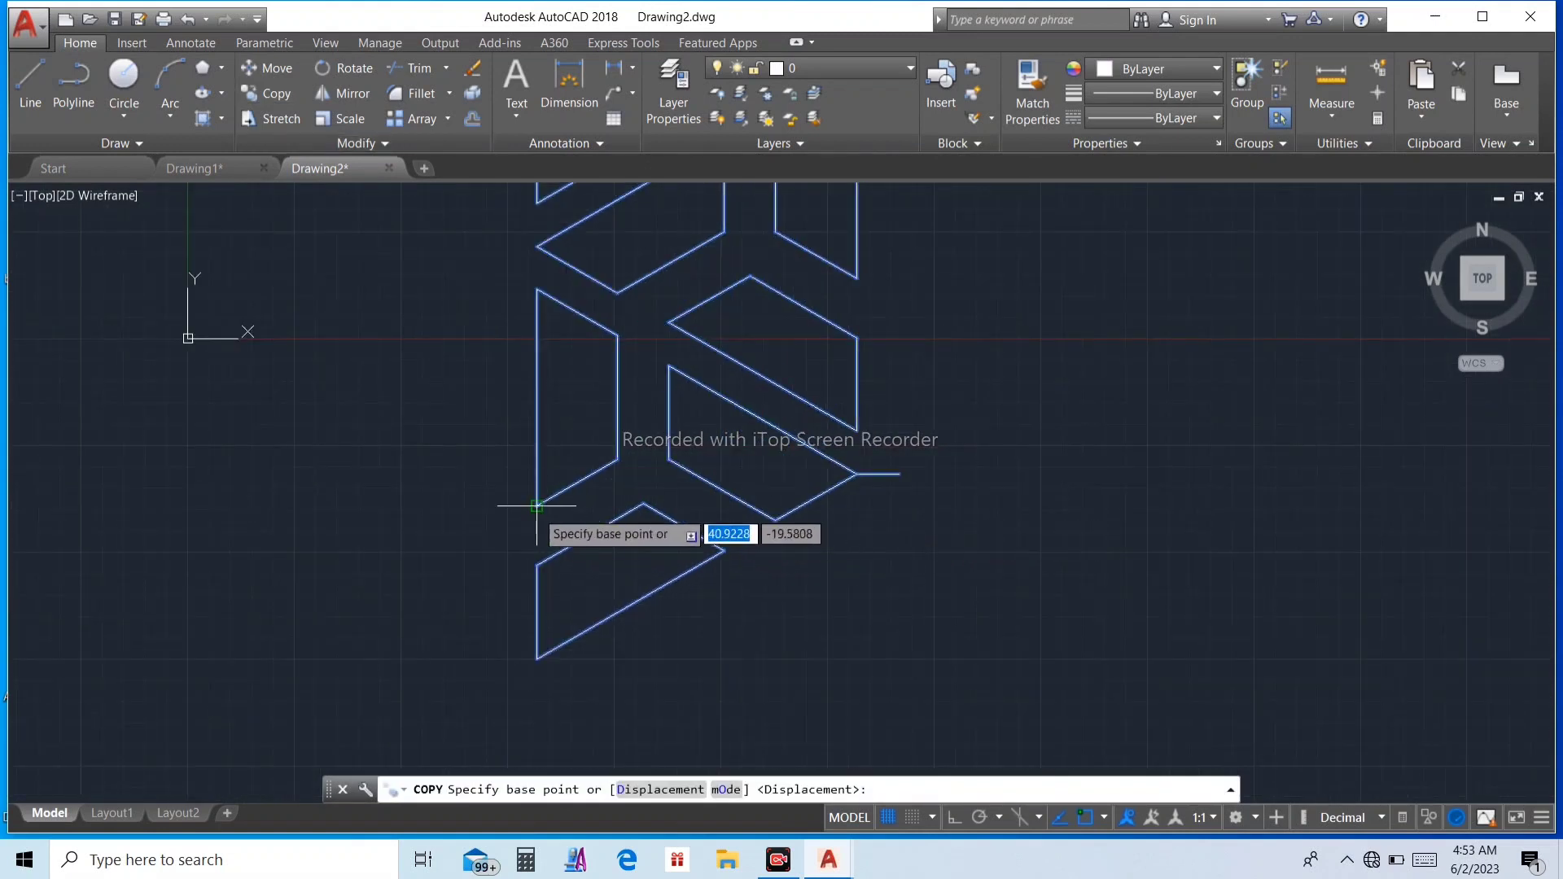
left_click(537, 658)
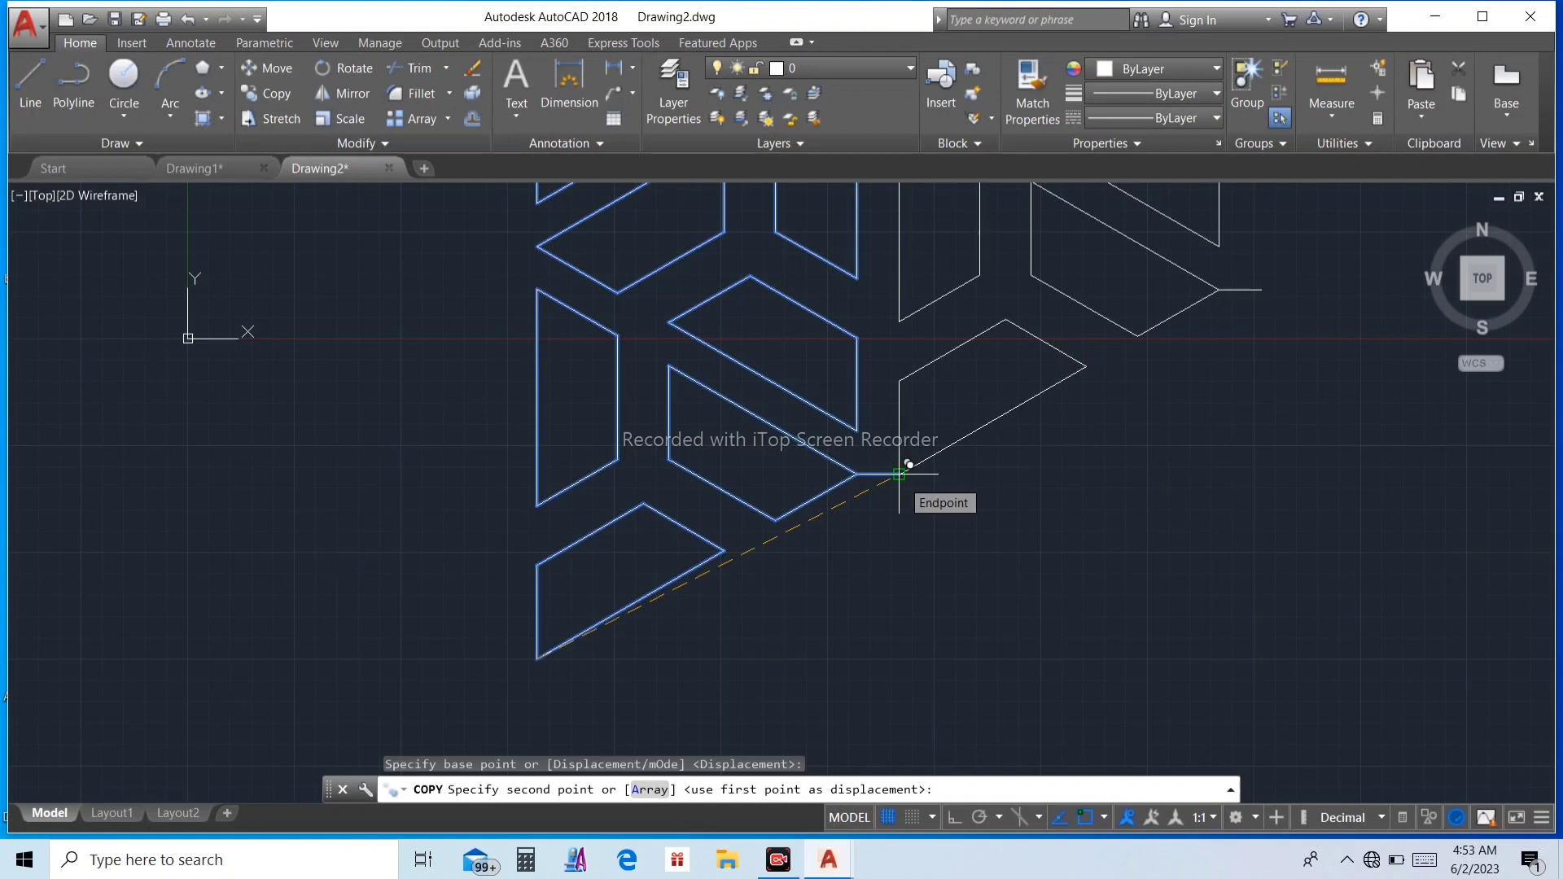
left_click(899, 474)
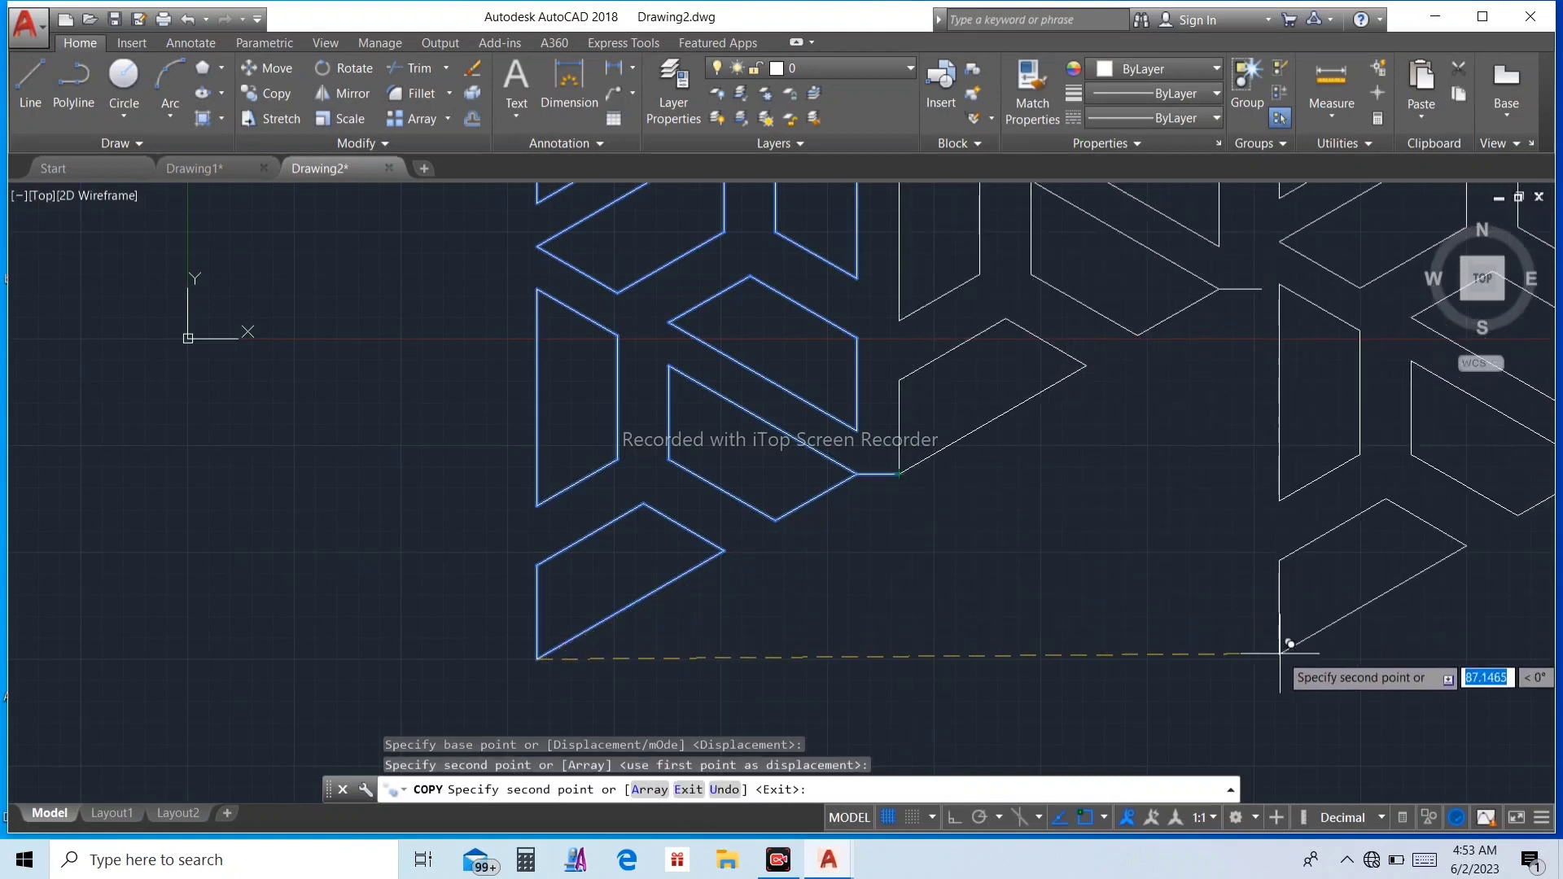
key("Escape")
scroll(1273, 652, "down", 8)
scroll(1227, 608, "down", 4)
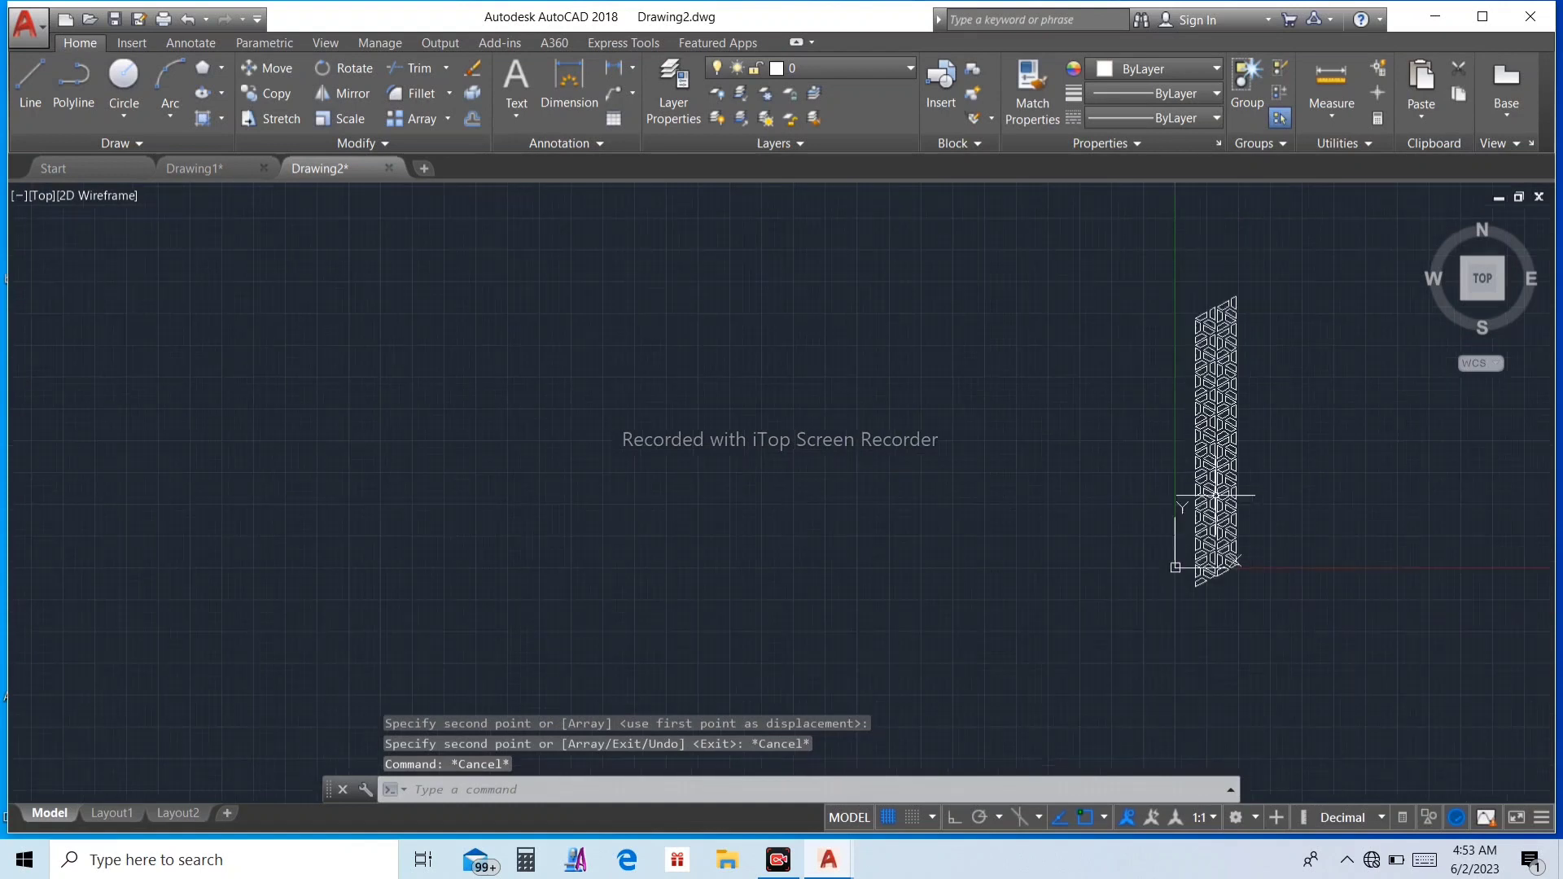
left_click(1162, 288)
left_click(1358, 651)
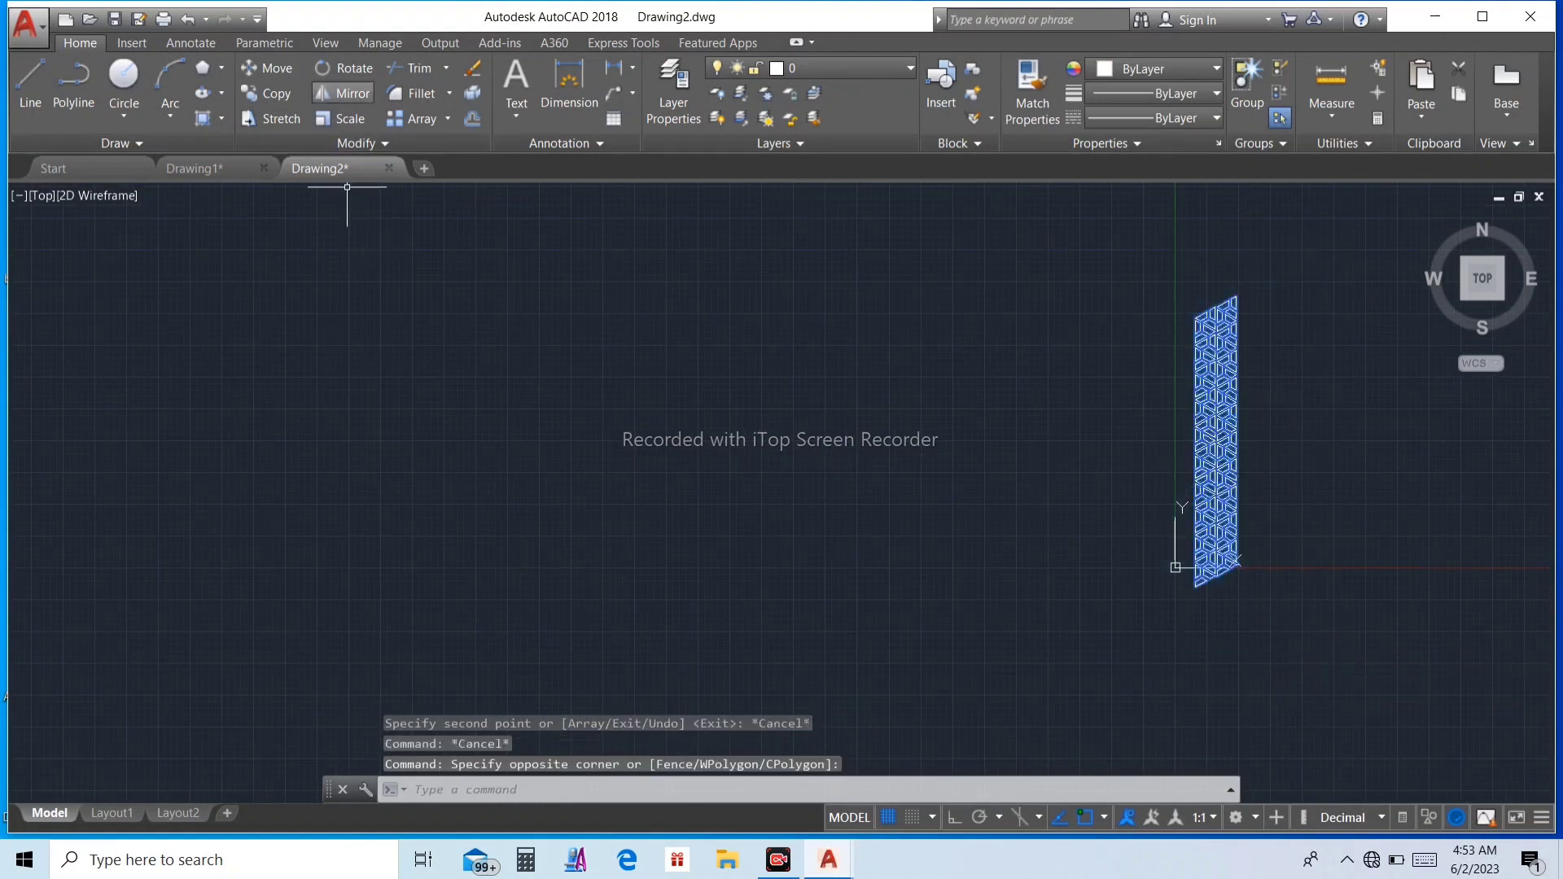
scroll(1284, 606, "up", 8)
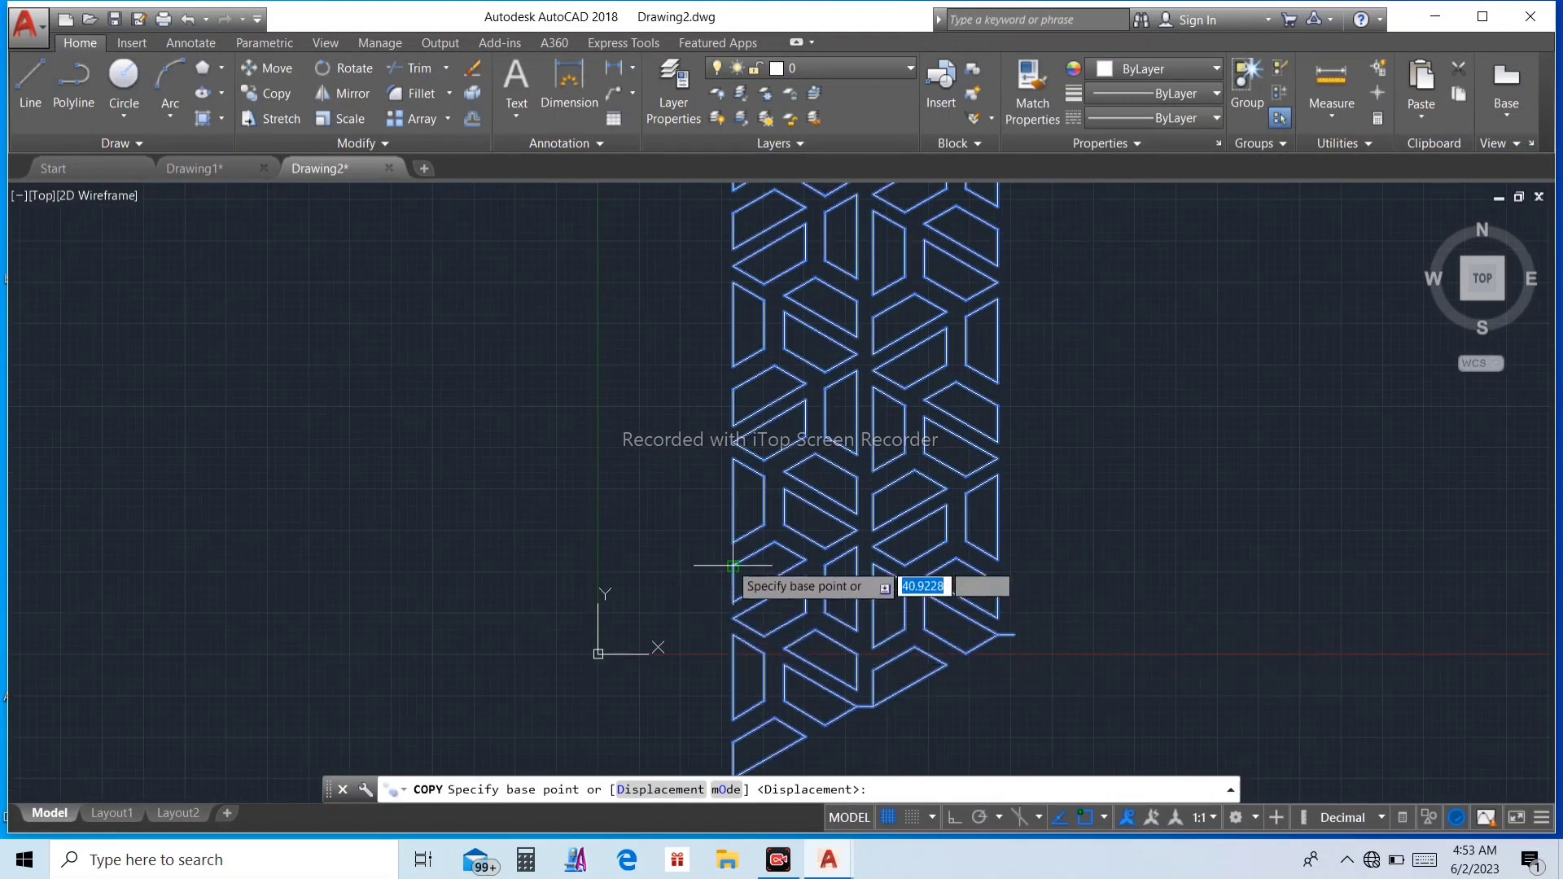
left_click(735, 636)
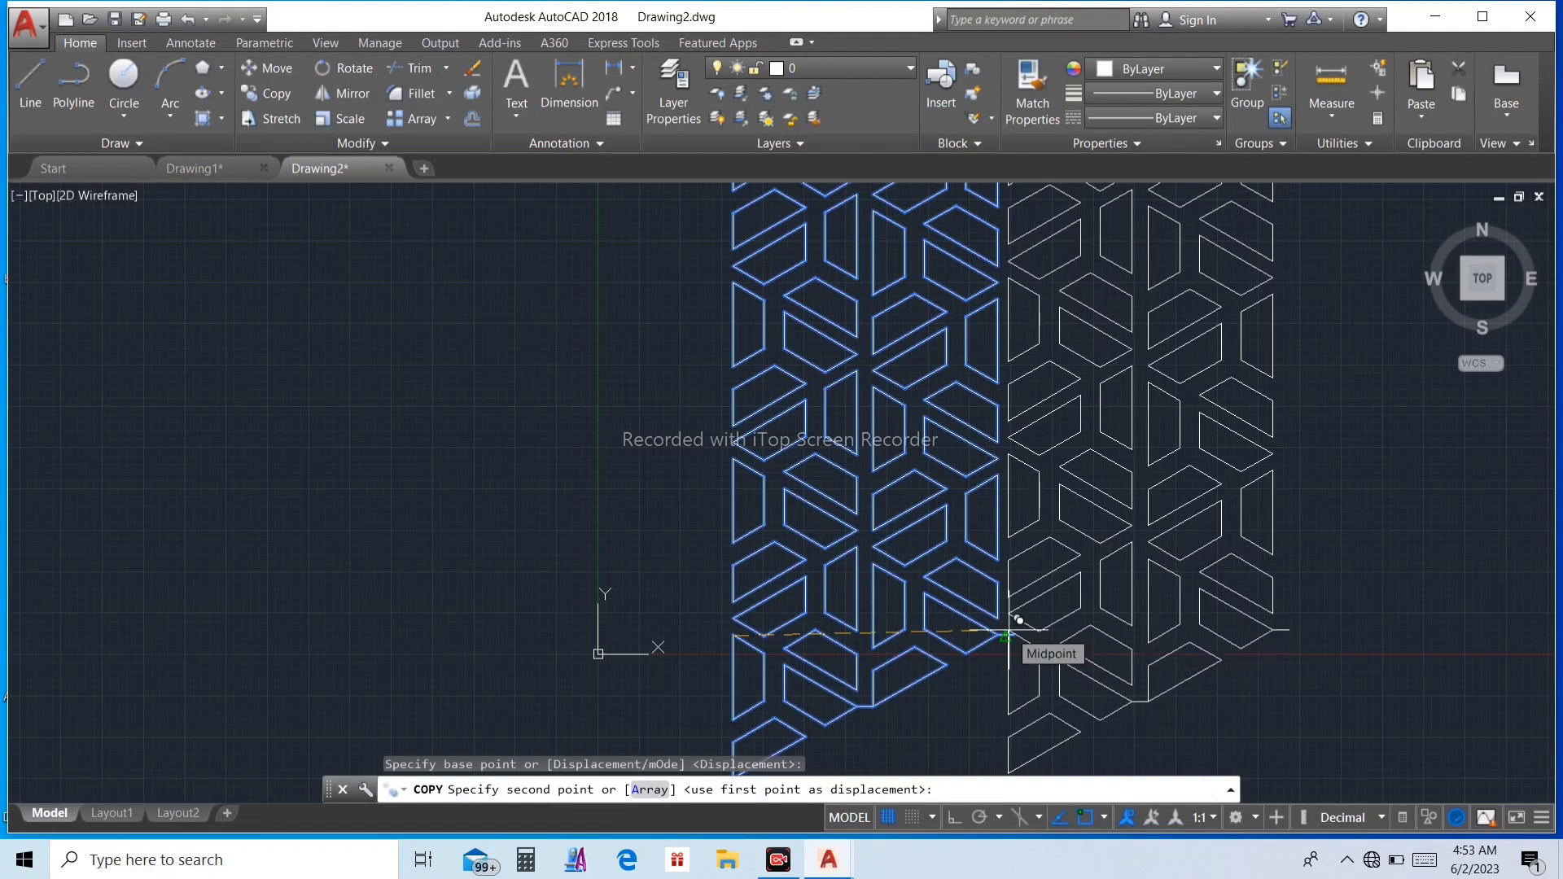
key("Escape")
scroll(1103, 631, "down", 10)
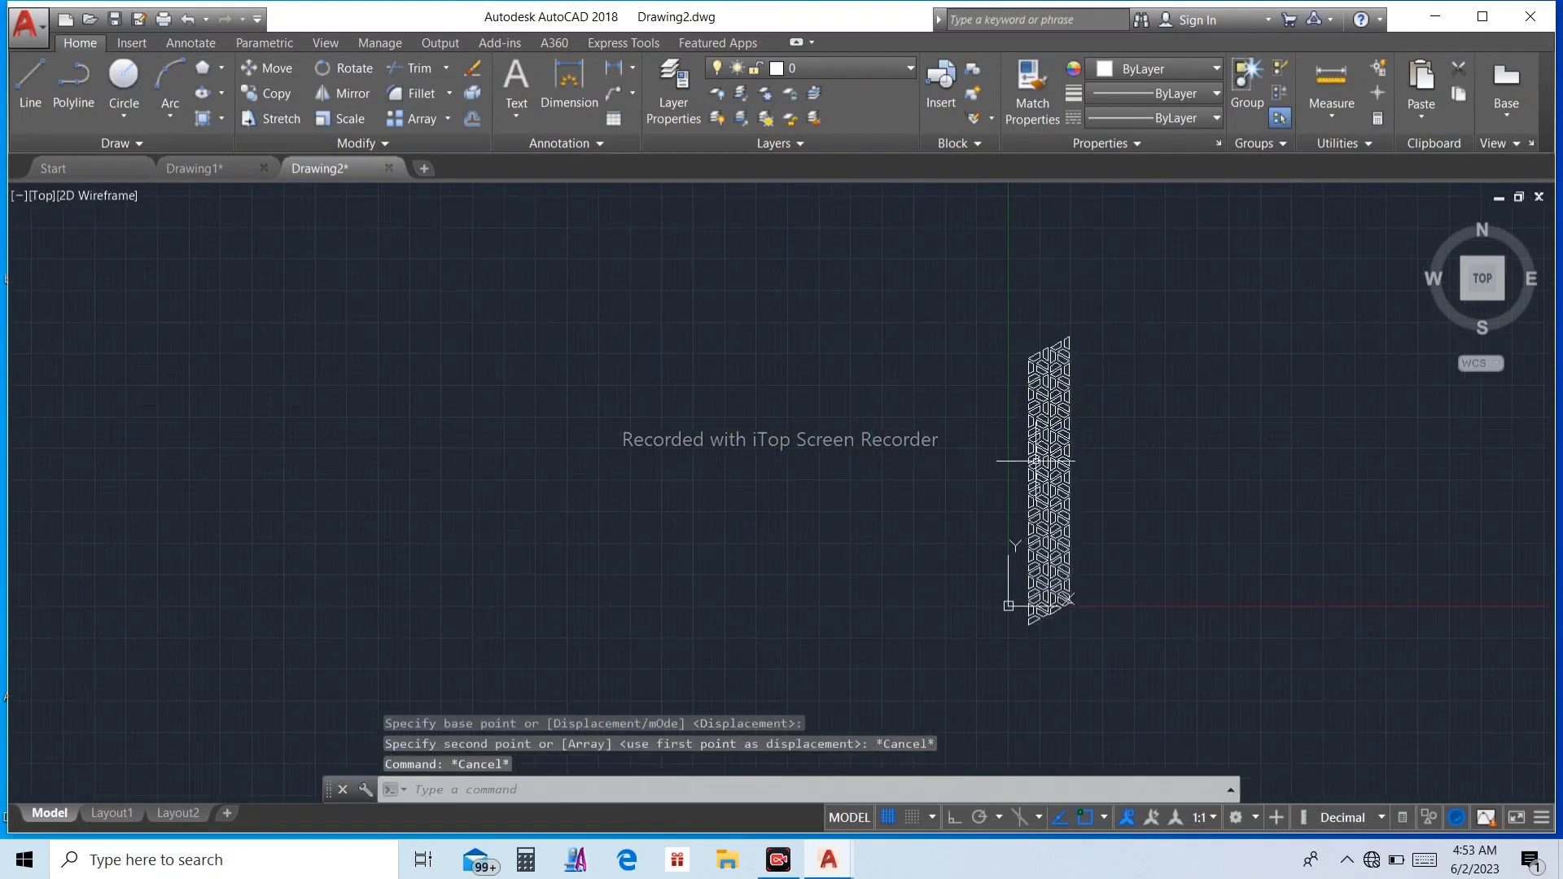
Copy both joined columns with their horizontal lines, placing their bottom left corner on the free end of the lower right 5-unit line
left_click(1156, 680)
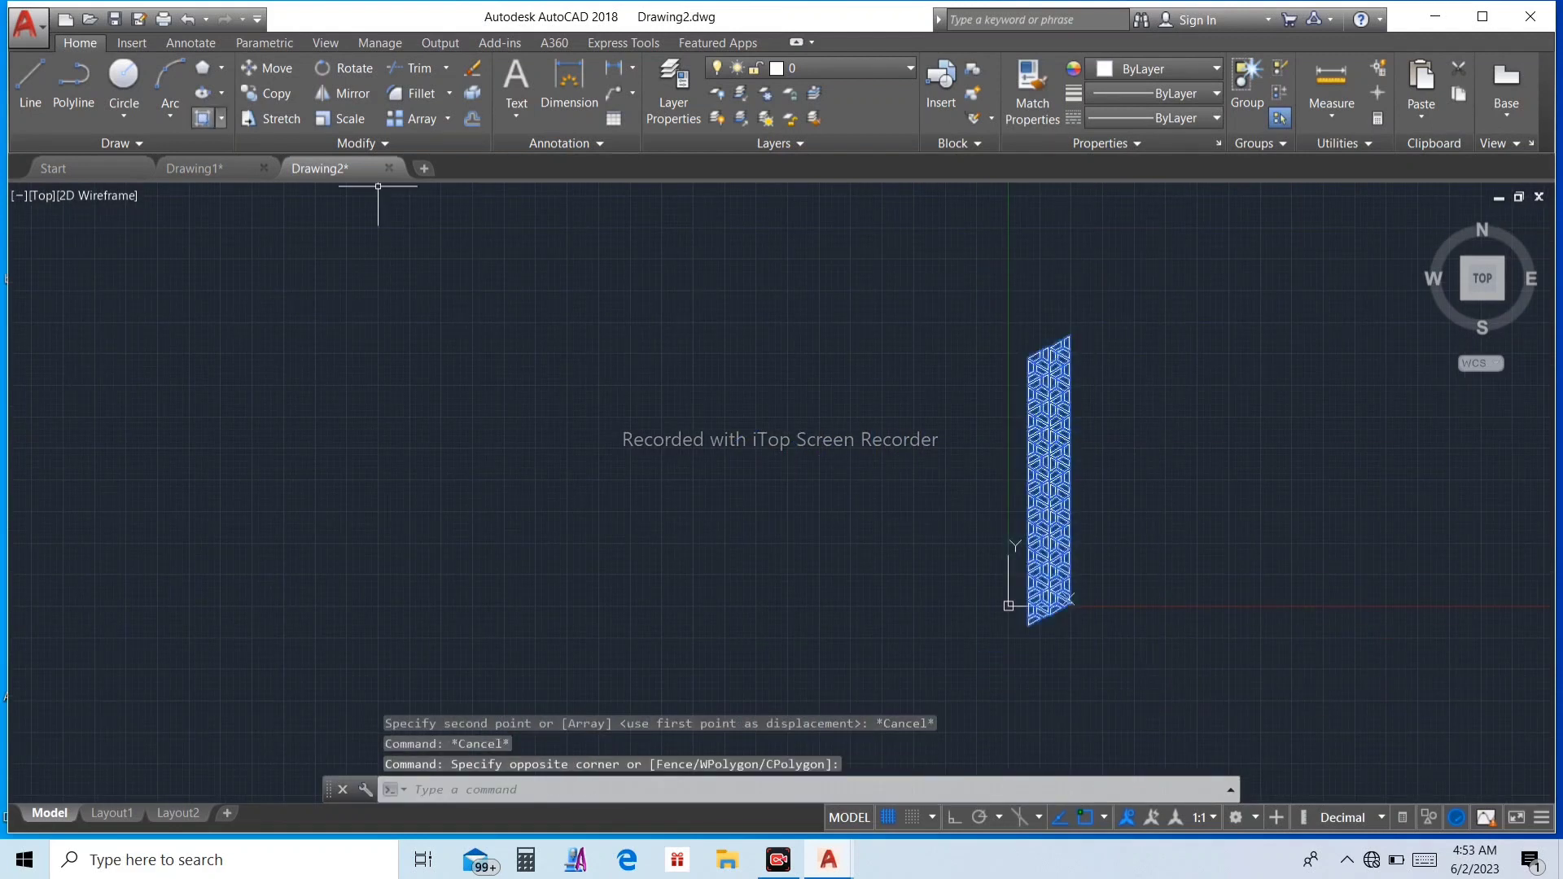
key("Return")
scroll(1018, 606, "up", 8)
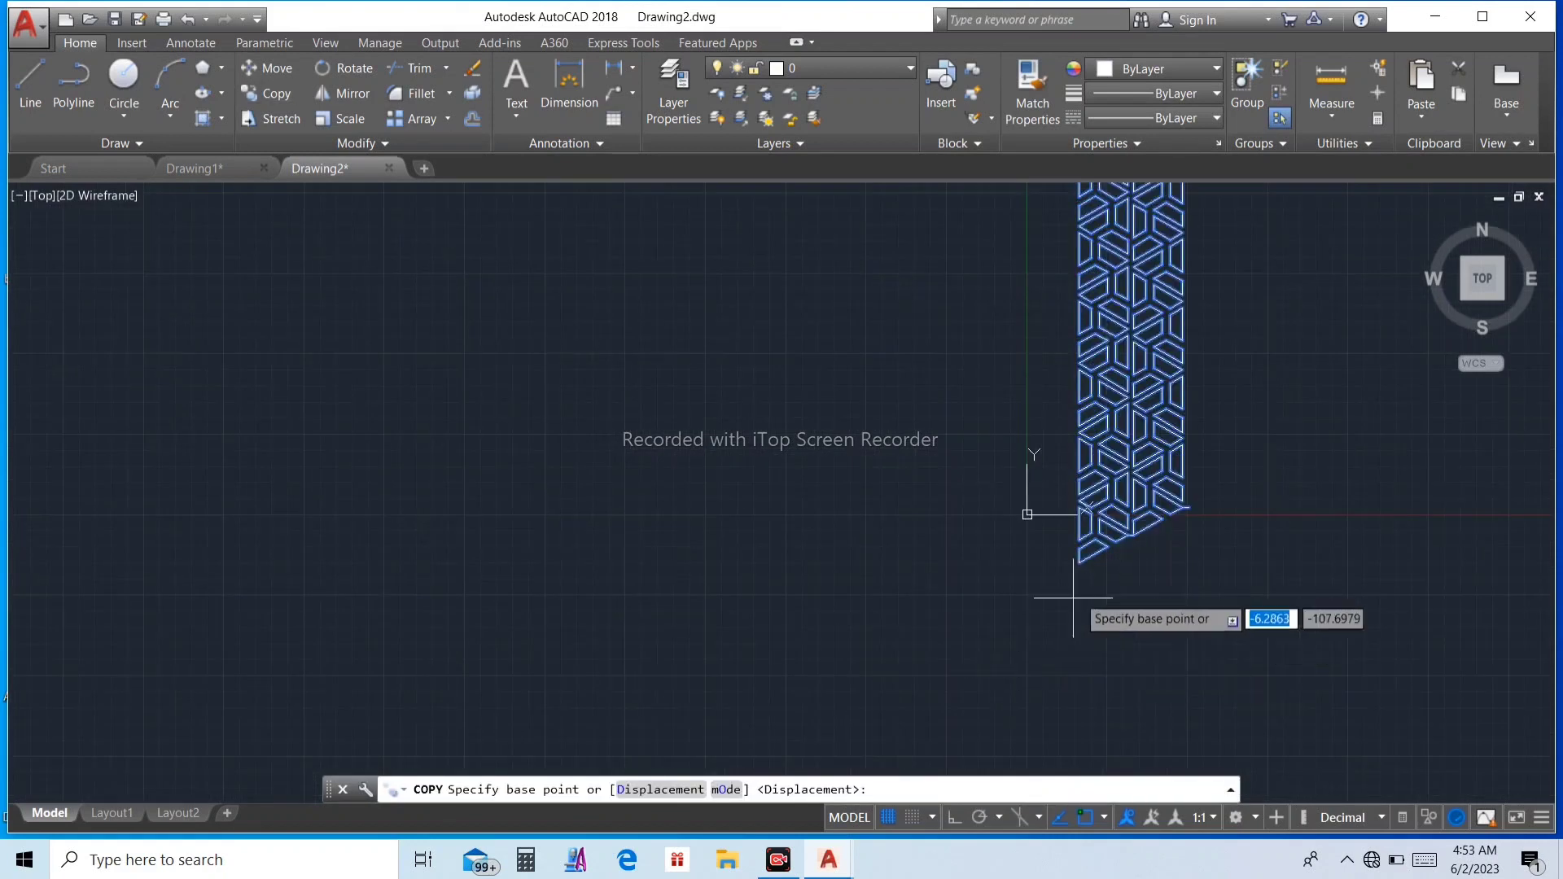
left_click(1000, 624)
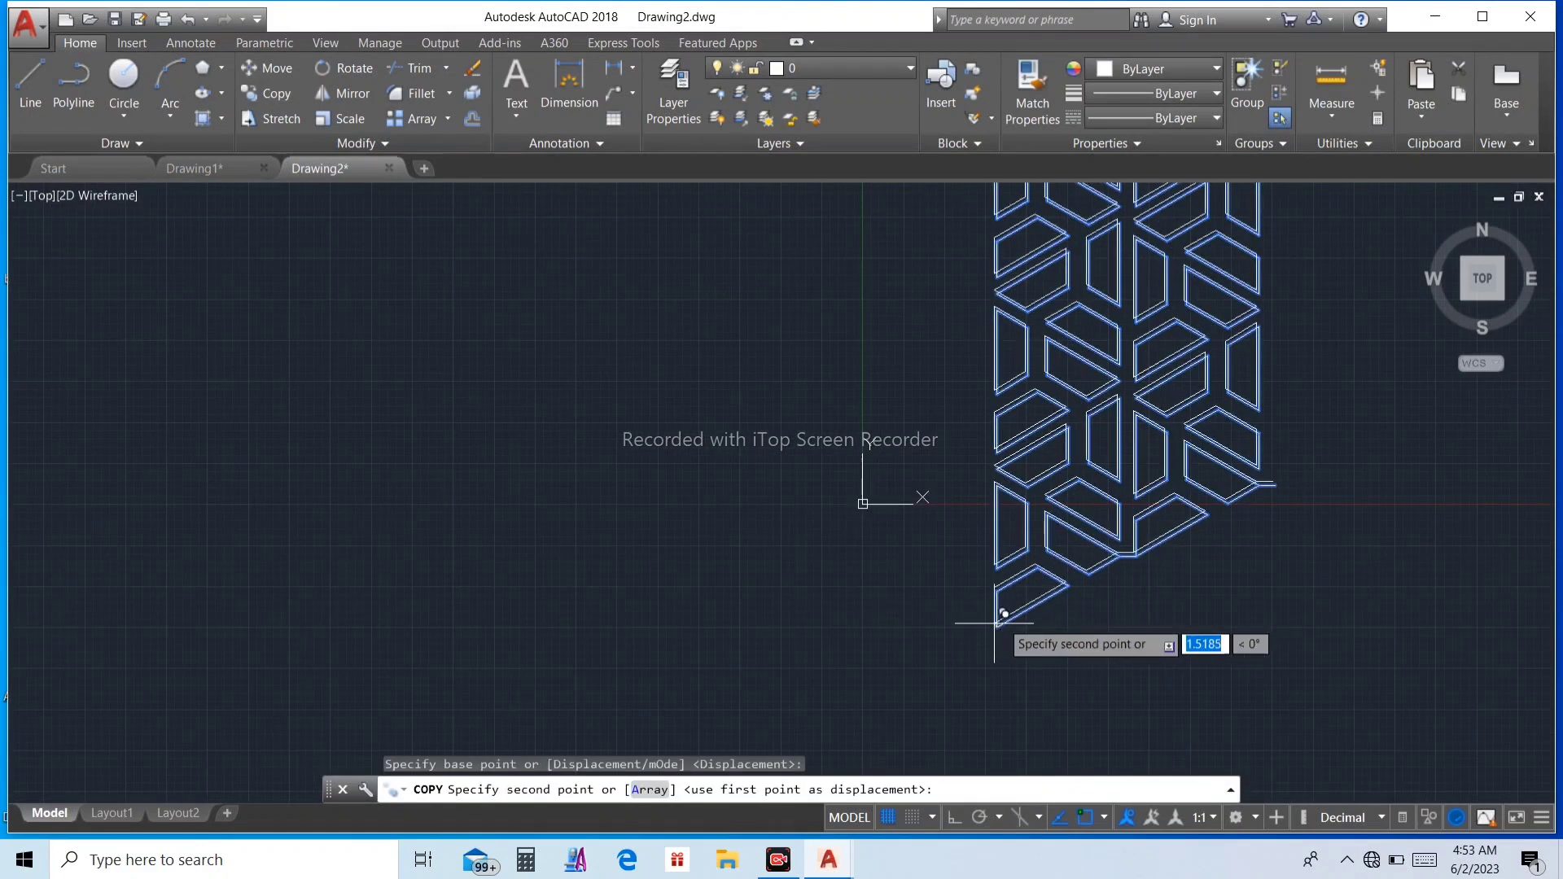
left_click(1275, 486)
Place two more copies of the column pair, each starting at the free end of the previous copy's lower right horizontal line
scroll(904, 629, "down", 5)
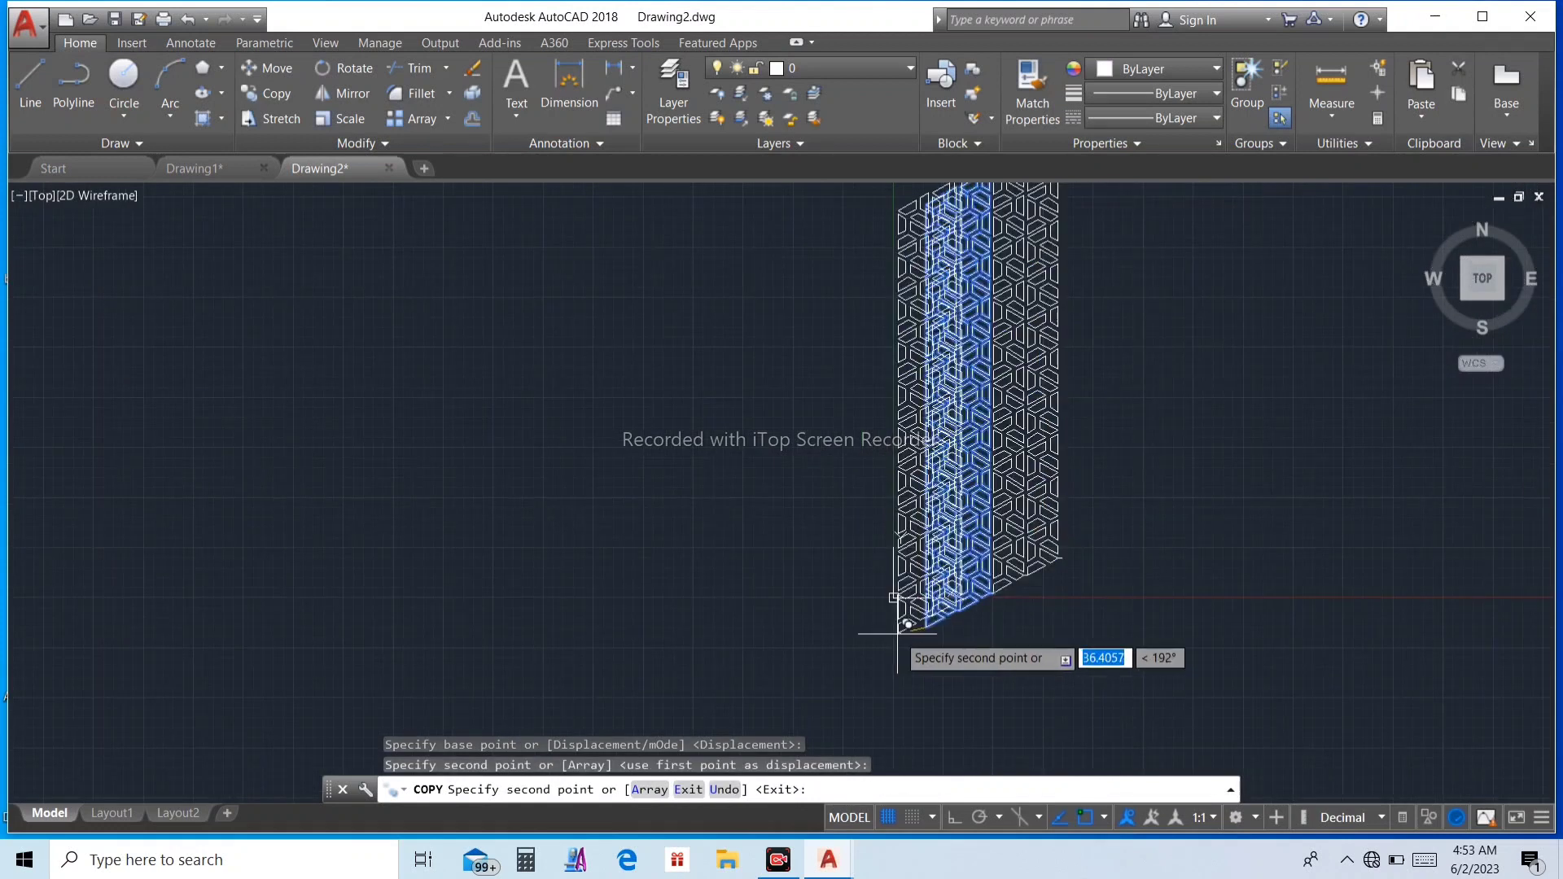
scroll(942, 626, "up", 5)
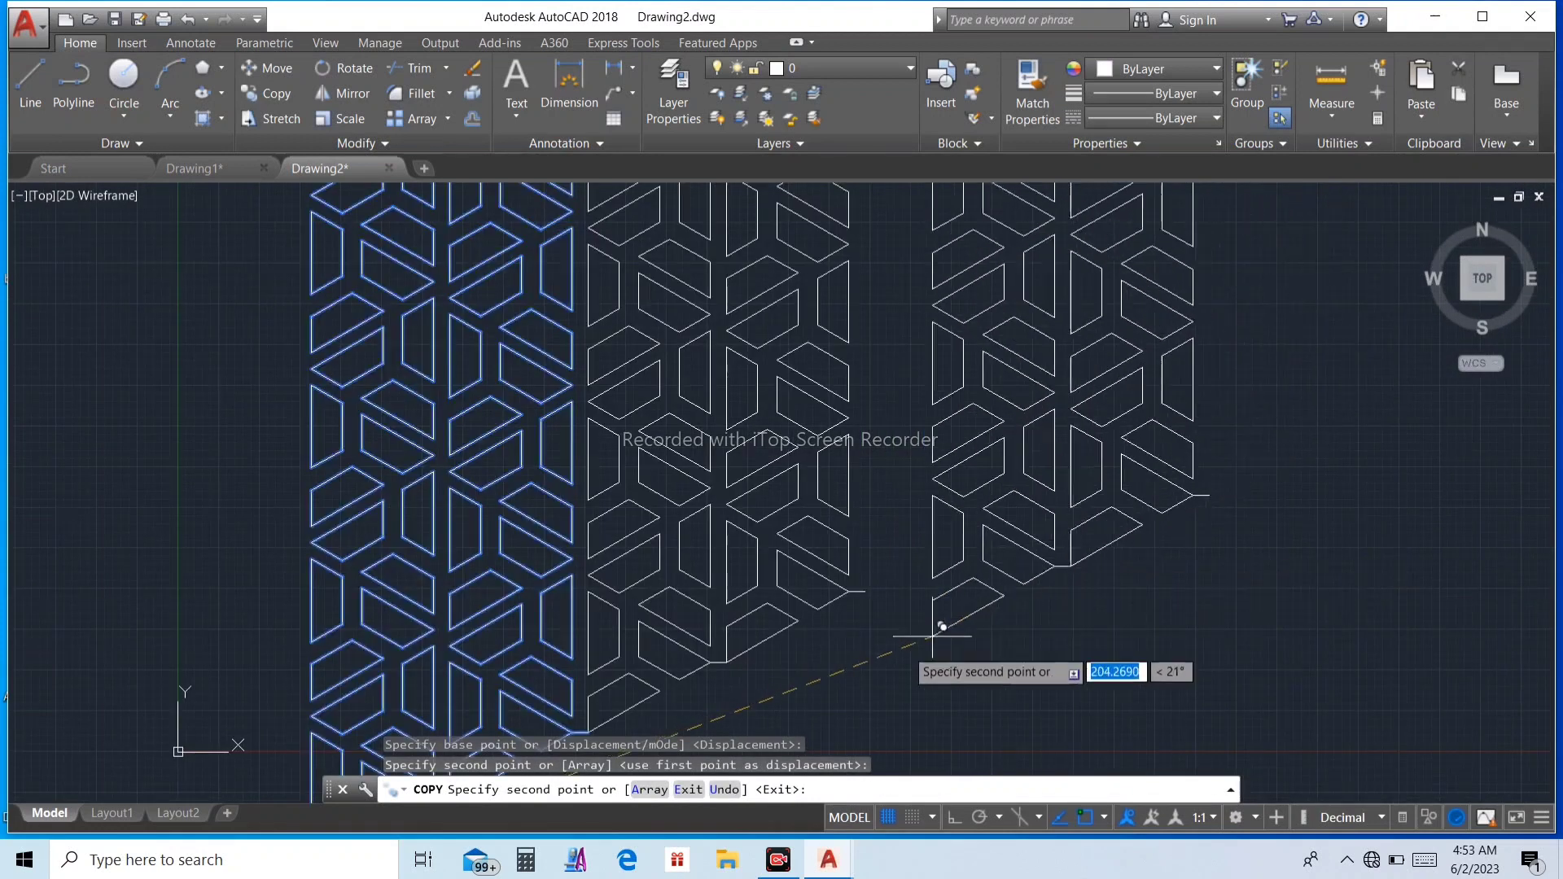
left_click(865, 592)
scroll(977, 595, "down", 3)
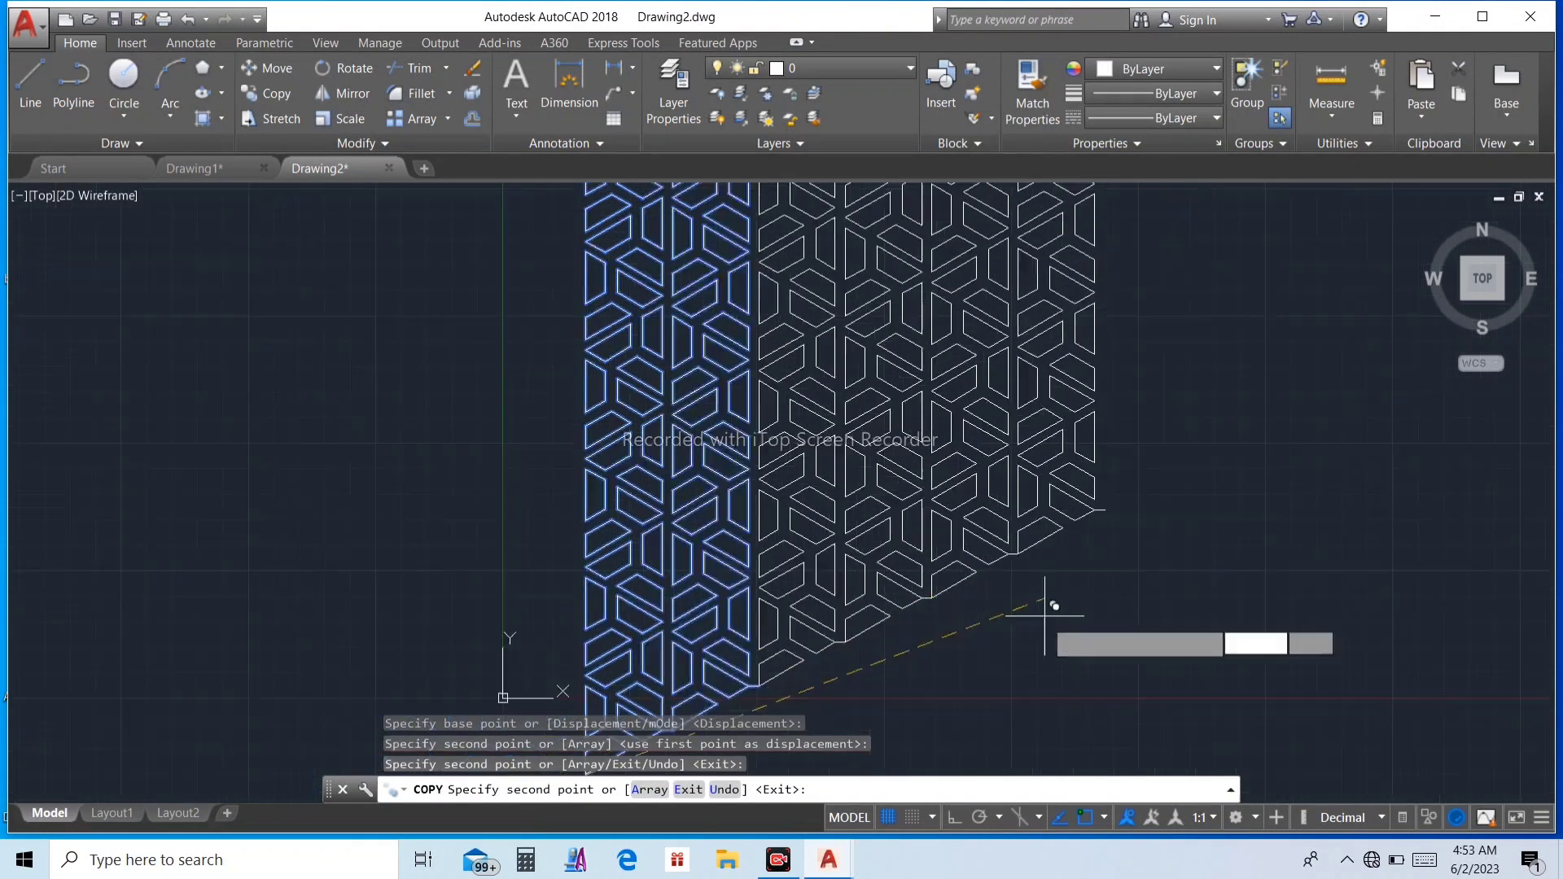
scroll(1105, 547, "up", 2)
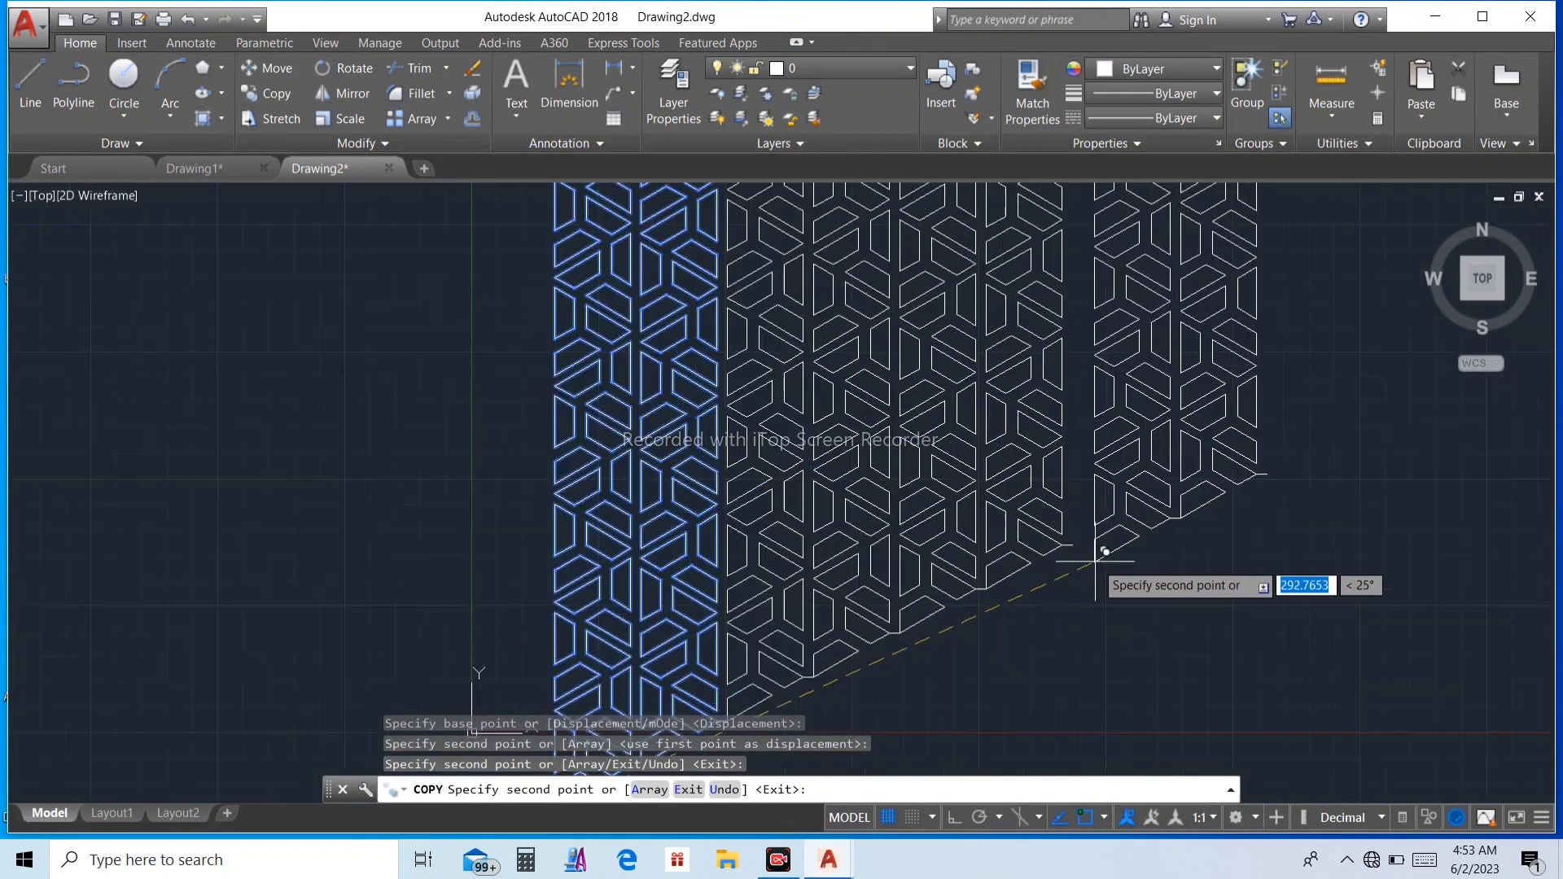
left_click(1073, 544)
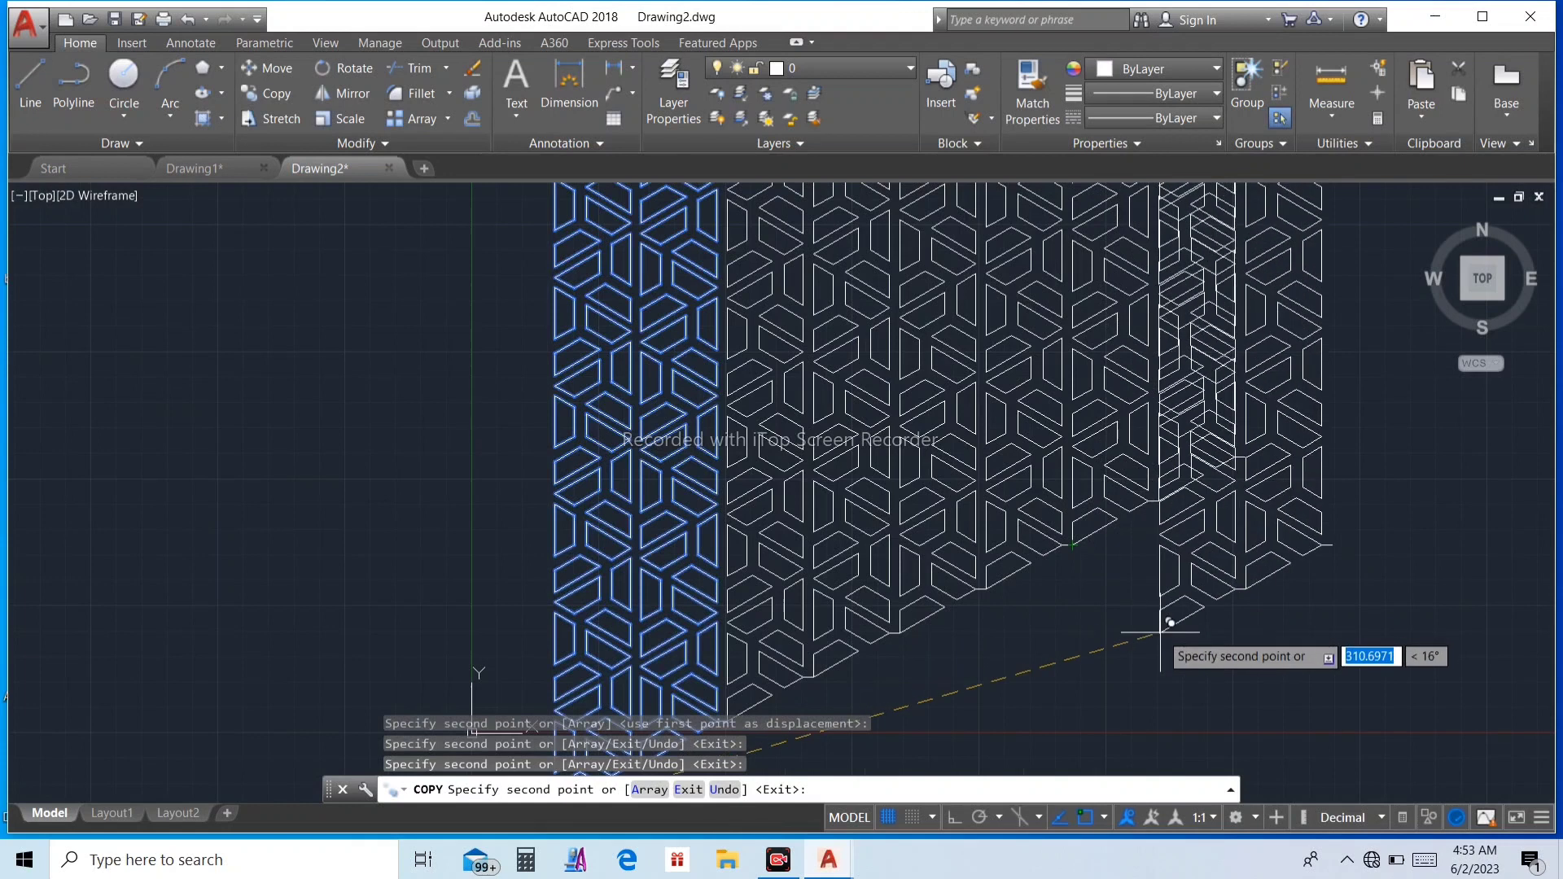
key("Escape")
key("Escape")
scroll(1160, 632, "down", 5)
scroll(1235, 548, "up", 2)
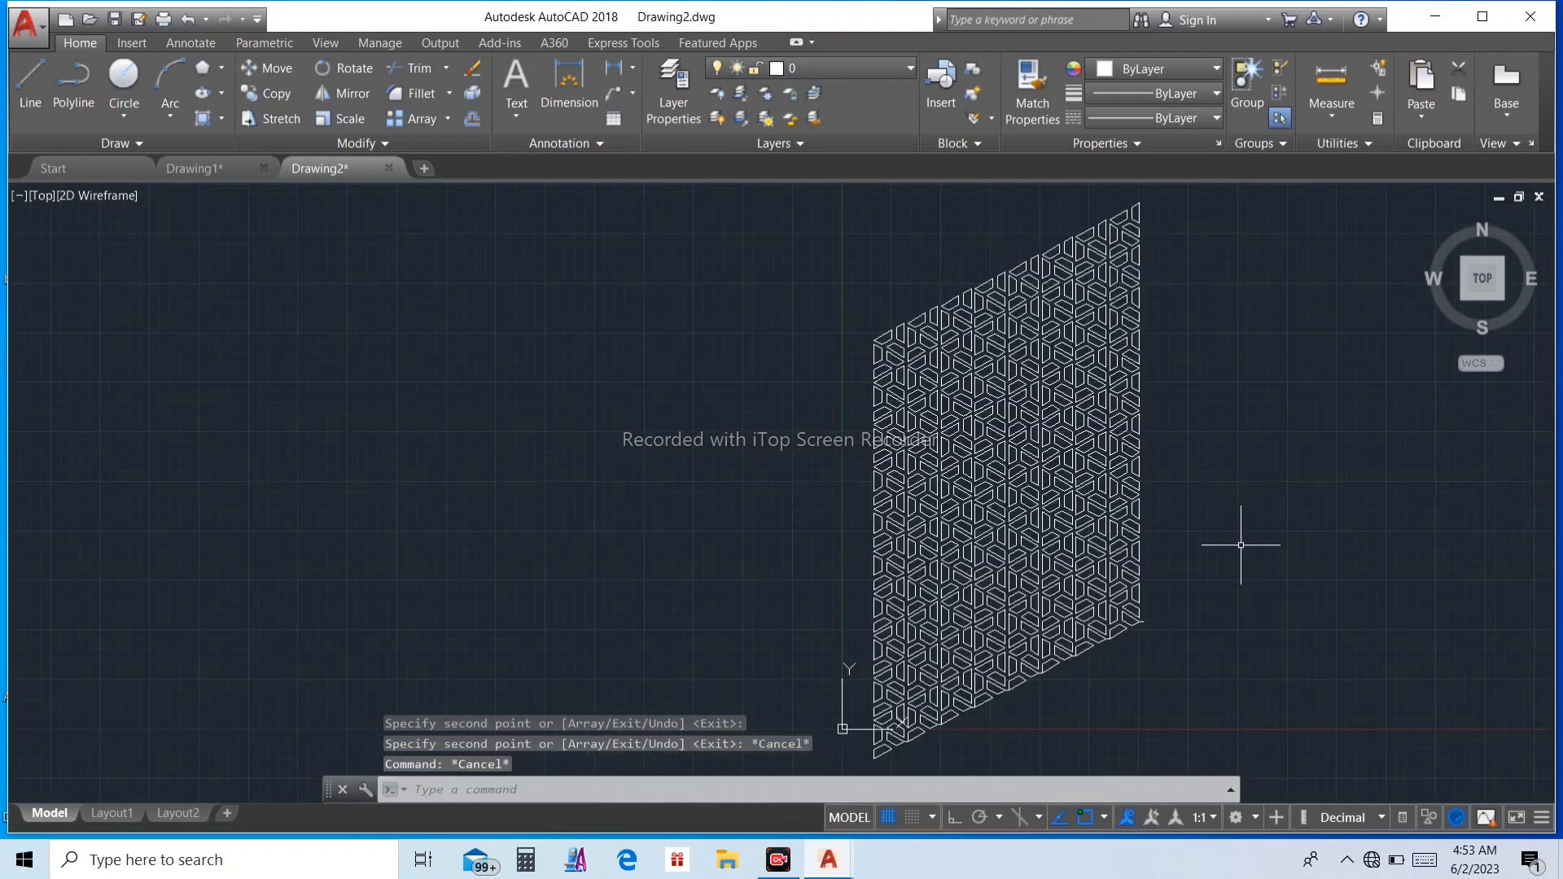
key("Escape")
Draw a rectangle over the pattern from its upper left corner to a point on its right edge just above the lower right tip
scroll(1134, 527, "down", 2)
scroll(1145, 534, "up", 4)
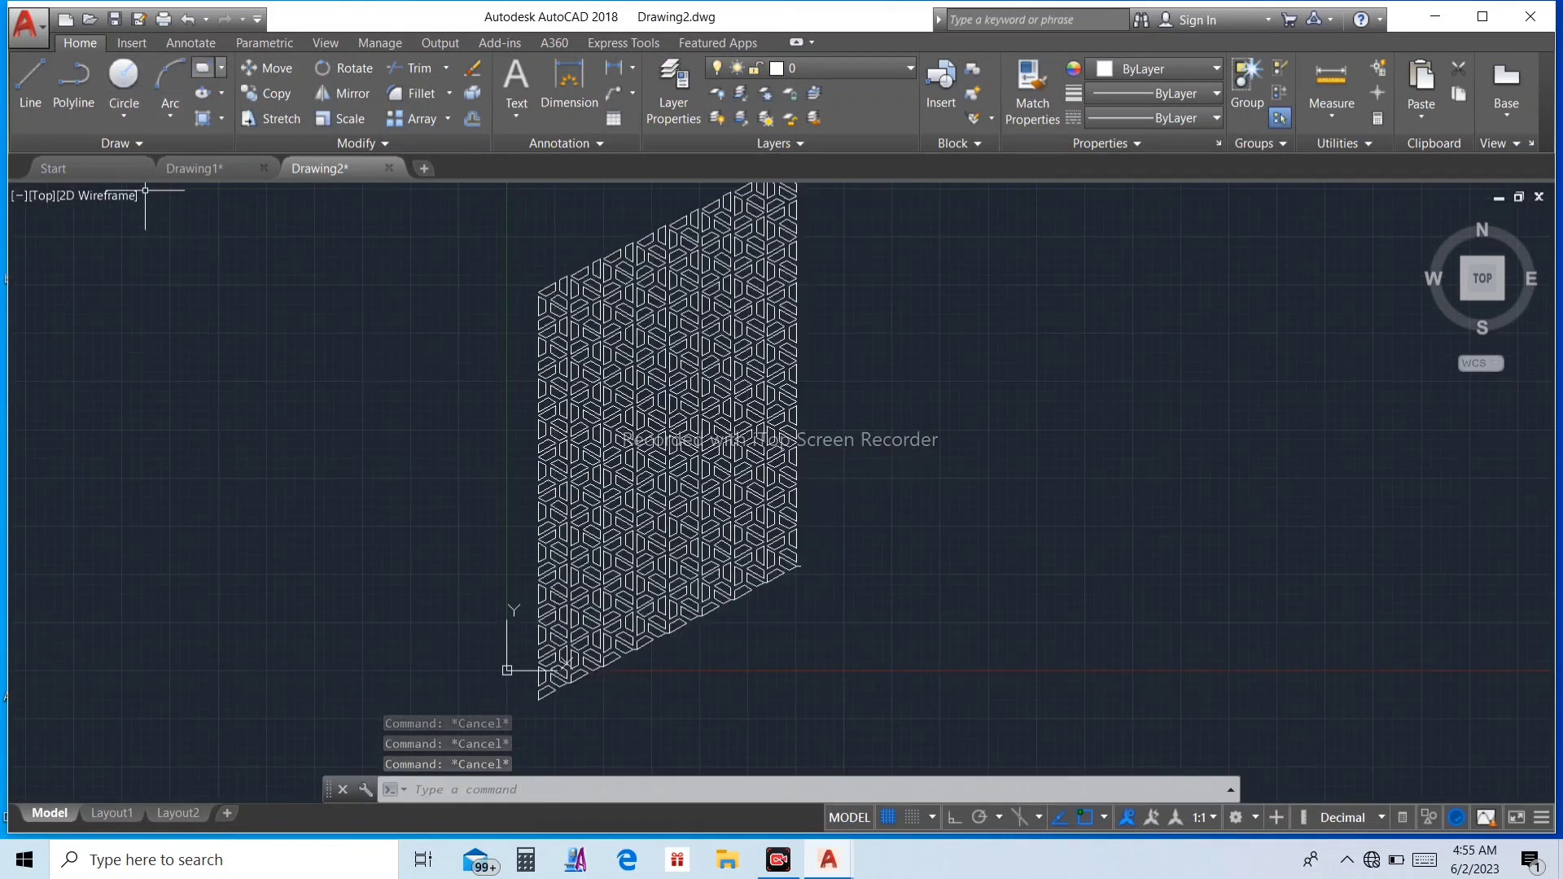
left_click(202, 67)
scroll(574, 308, "up", 4)
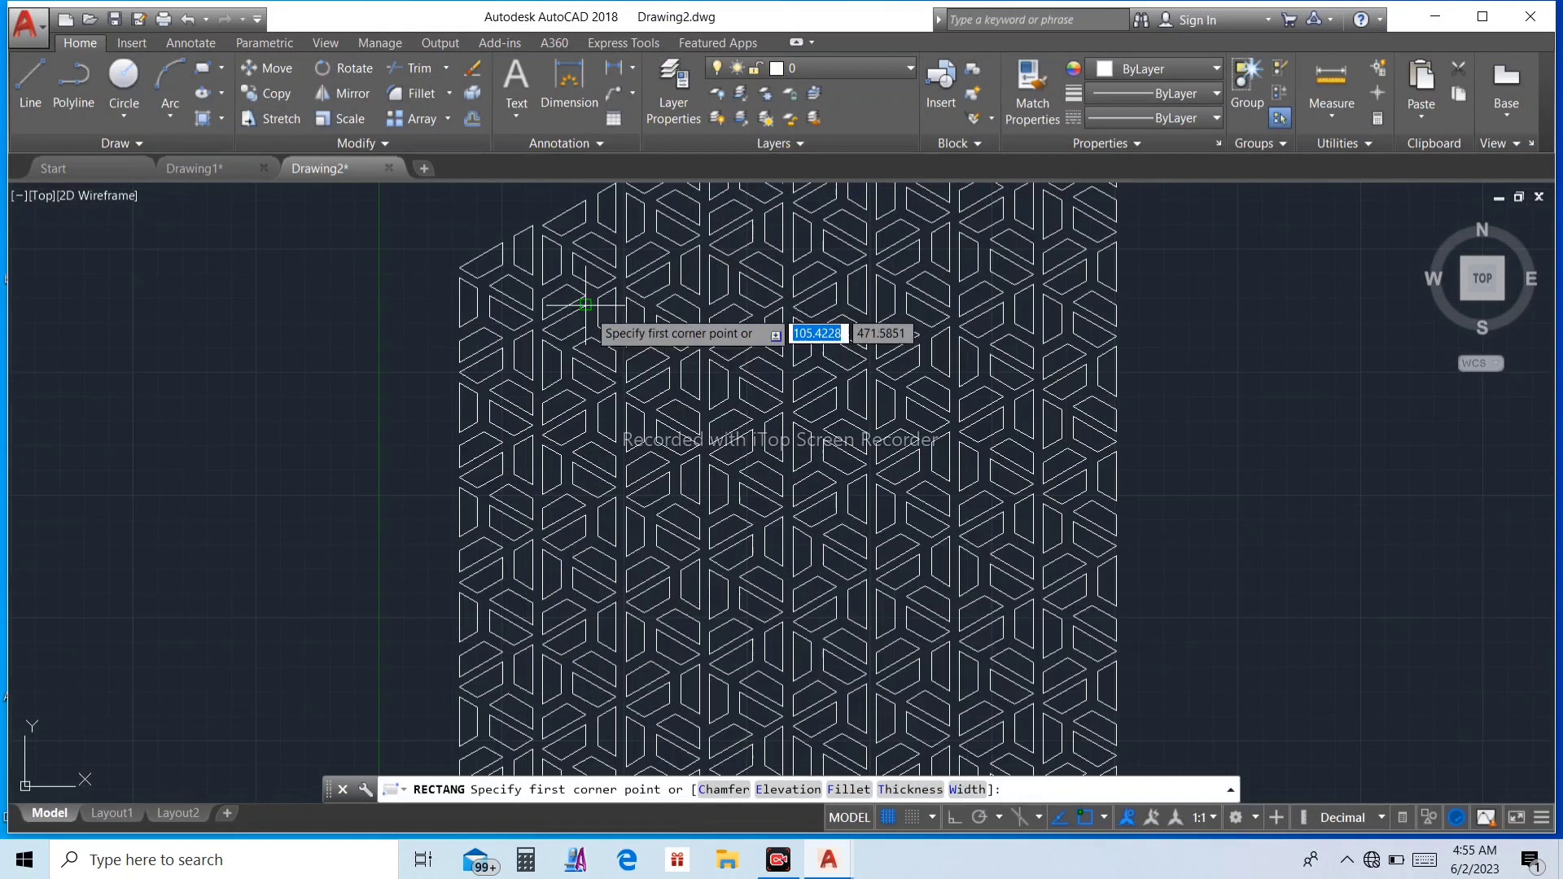
left_click(460, 268)
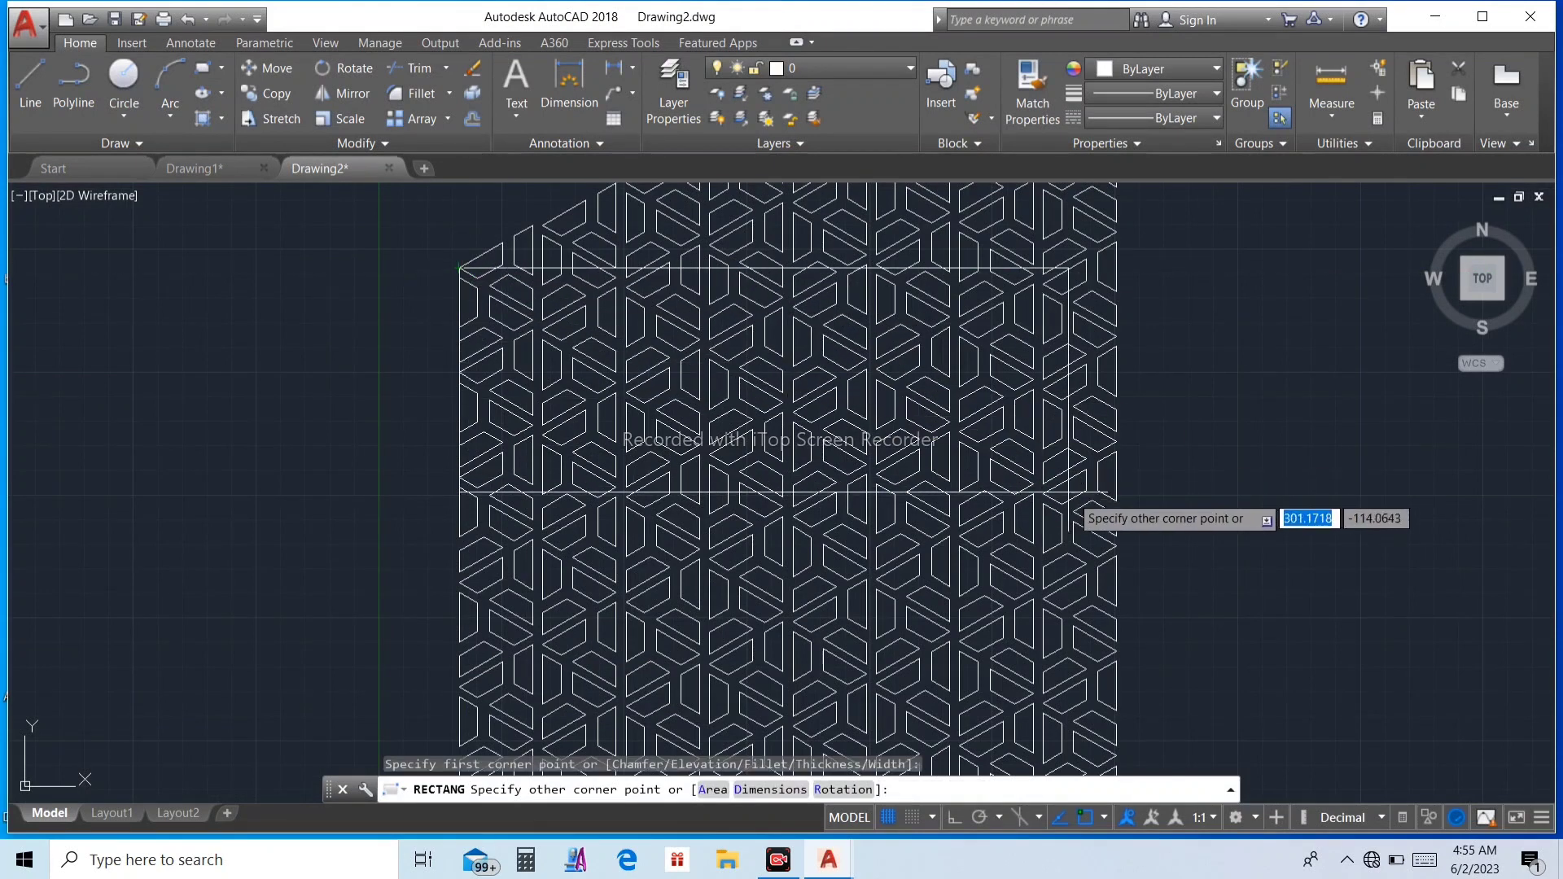
scroll(1110, 531, "down", 6)
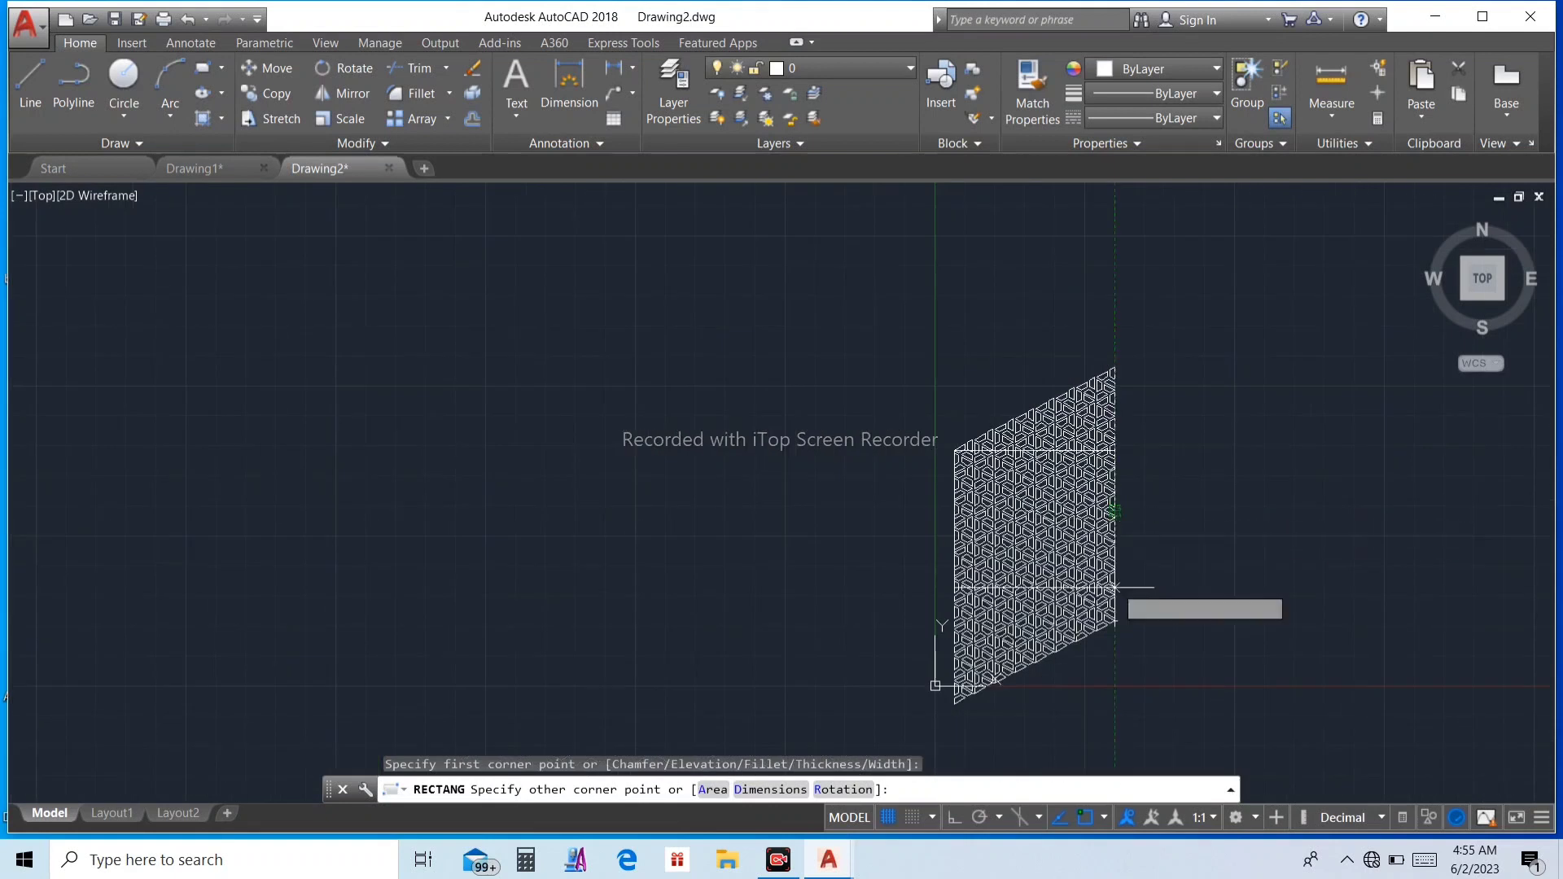
scroll(1113, 619, "up", 4)
scroll(1114, 601, "up", 2)
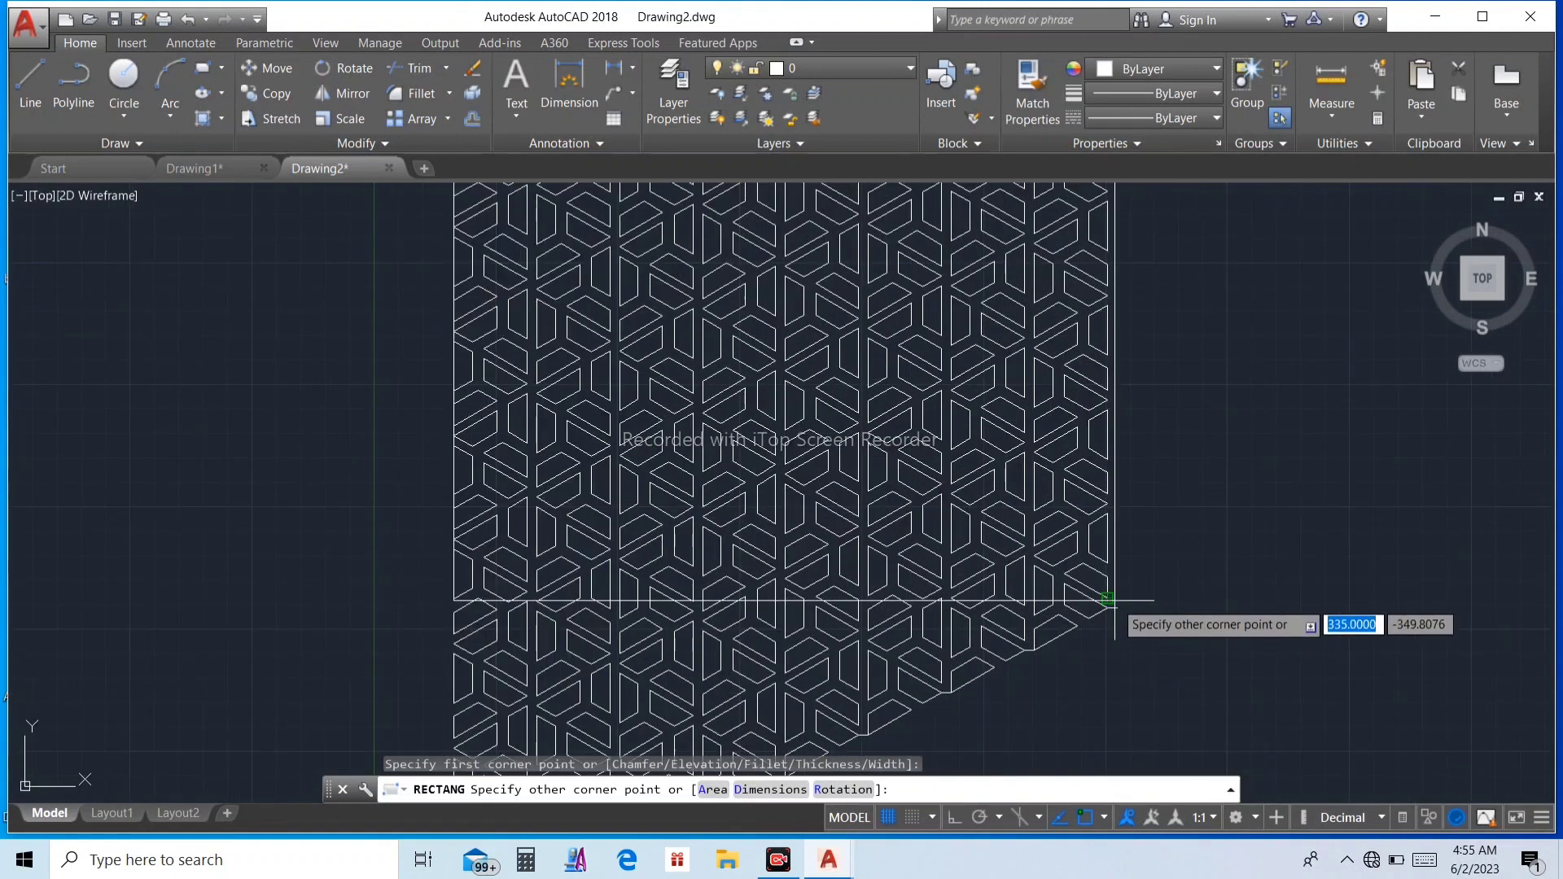
left_click(1107, 539)
key("Escape")
key("Escape")
key("Escape")
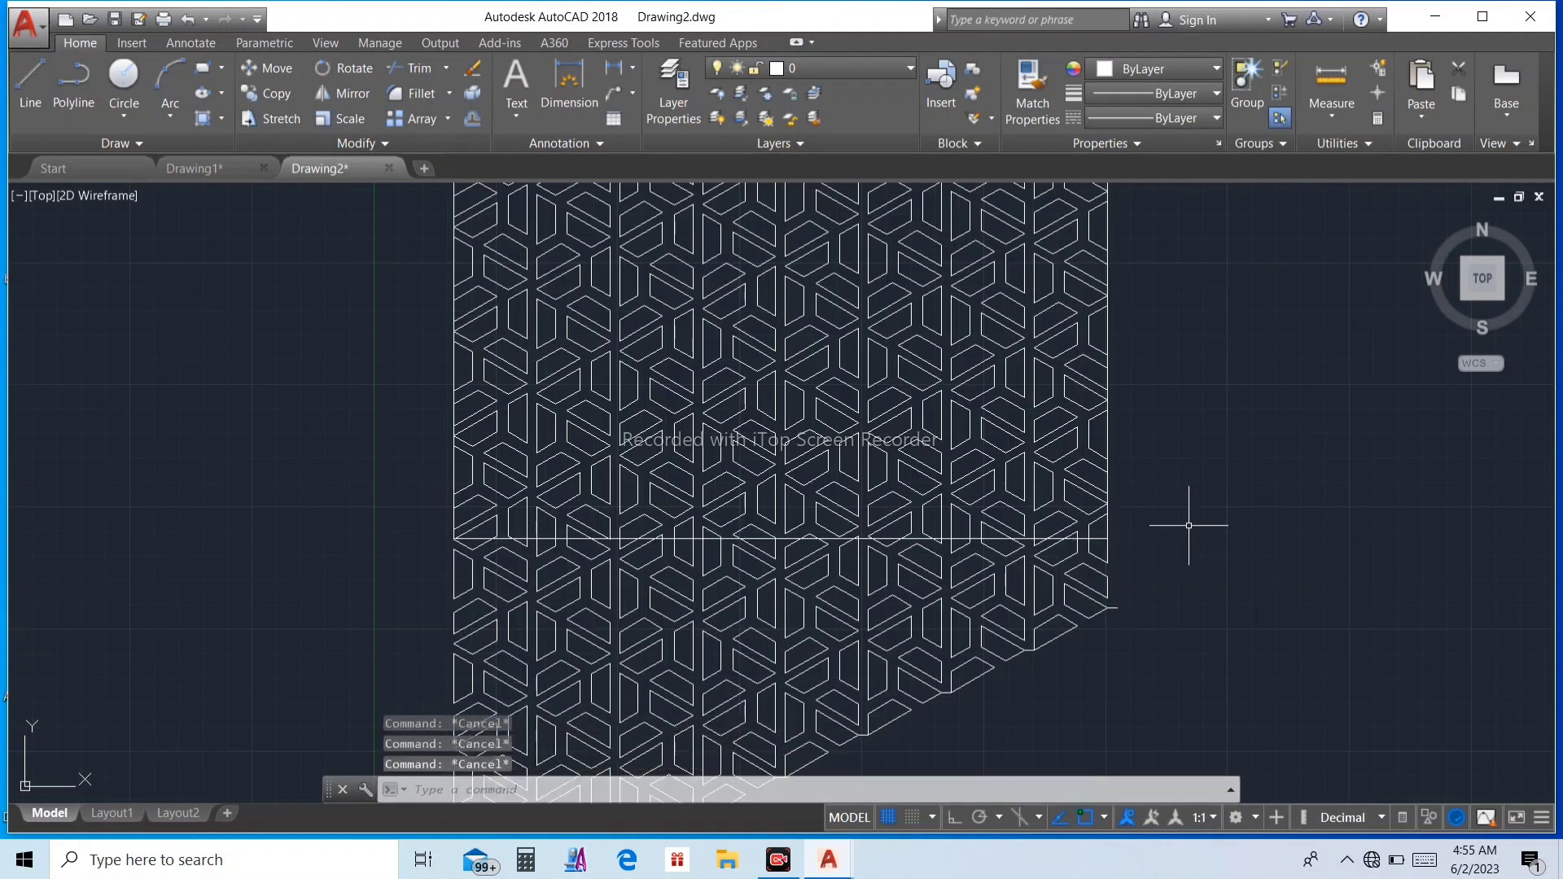
Trim all pattern lines crossing the rectangle on its outer side with EXTRIM, using the rectangle as the cutting edge
scroll(1120, 555, "up", 4)
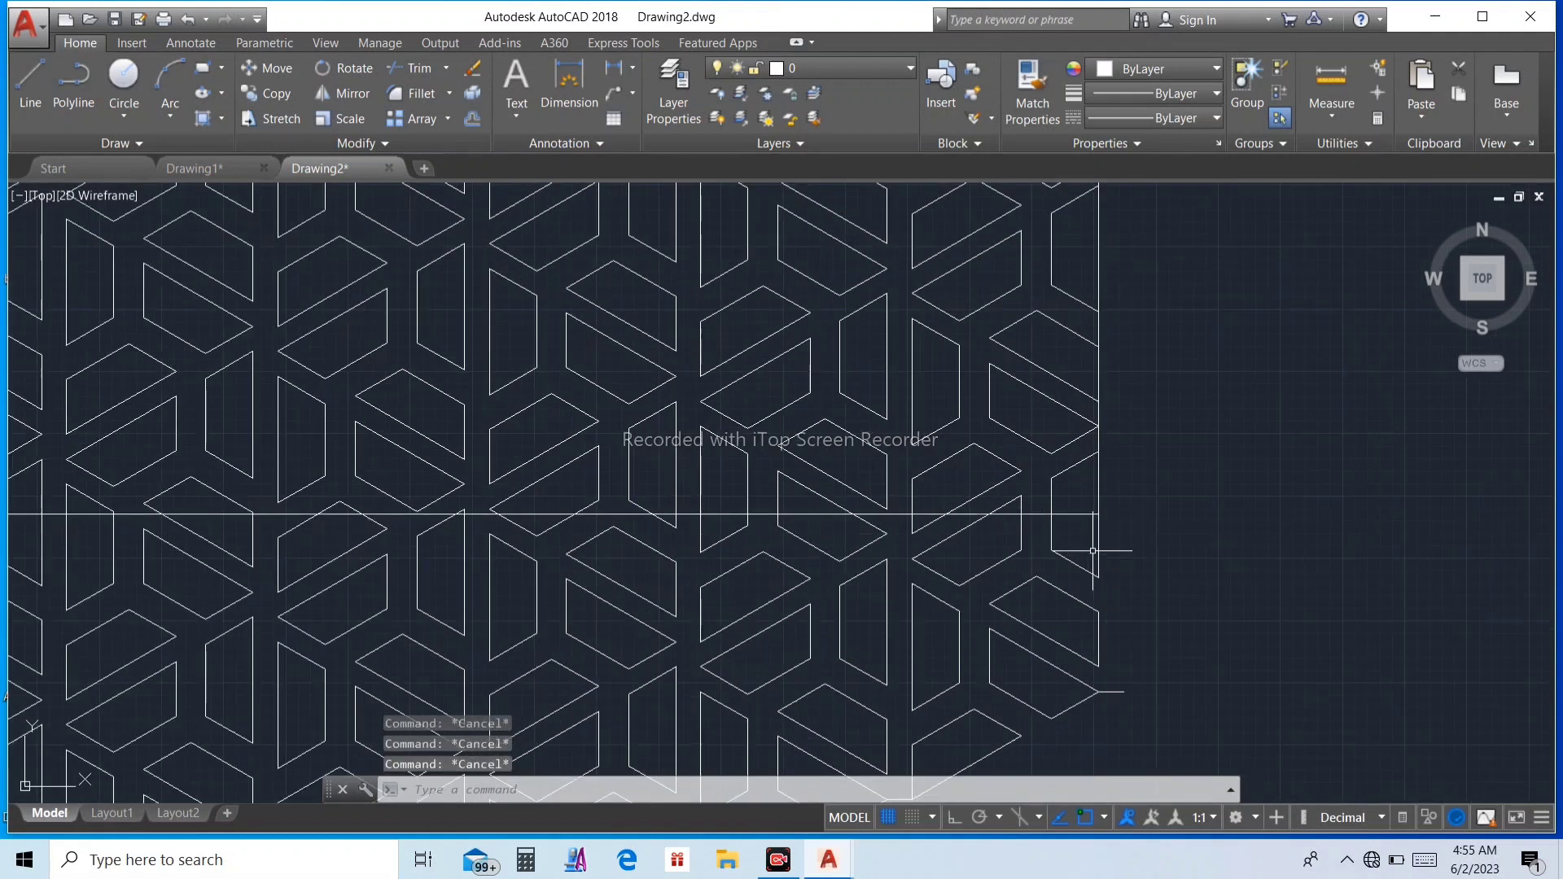
left_click(1038, 516)
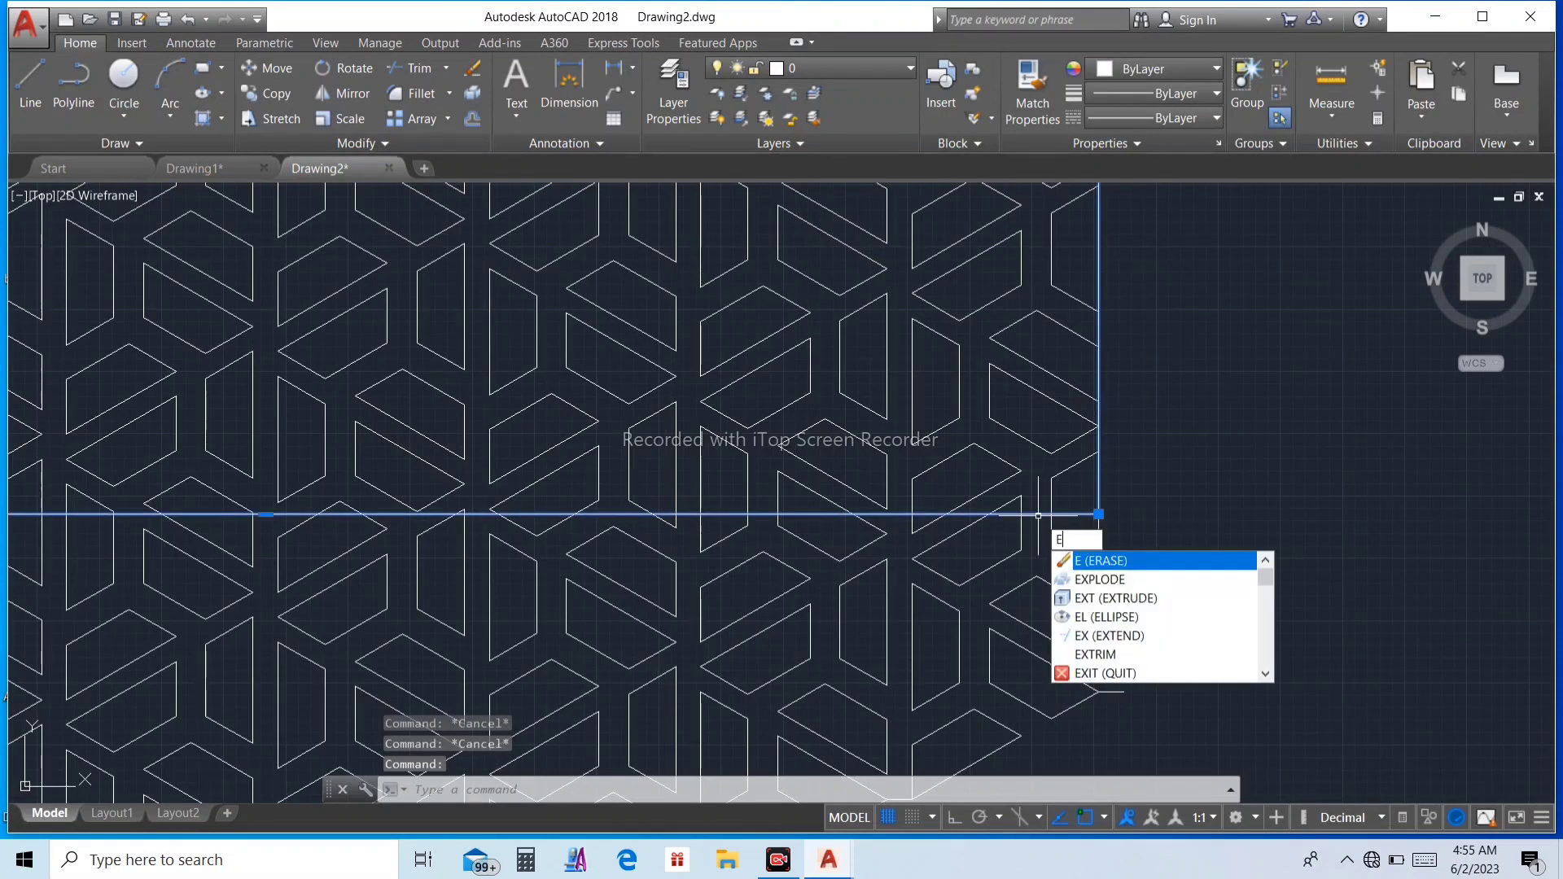
type("XTRUDE")
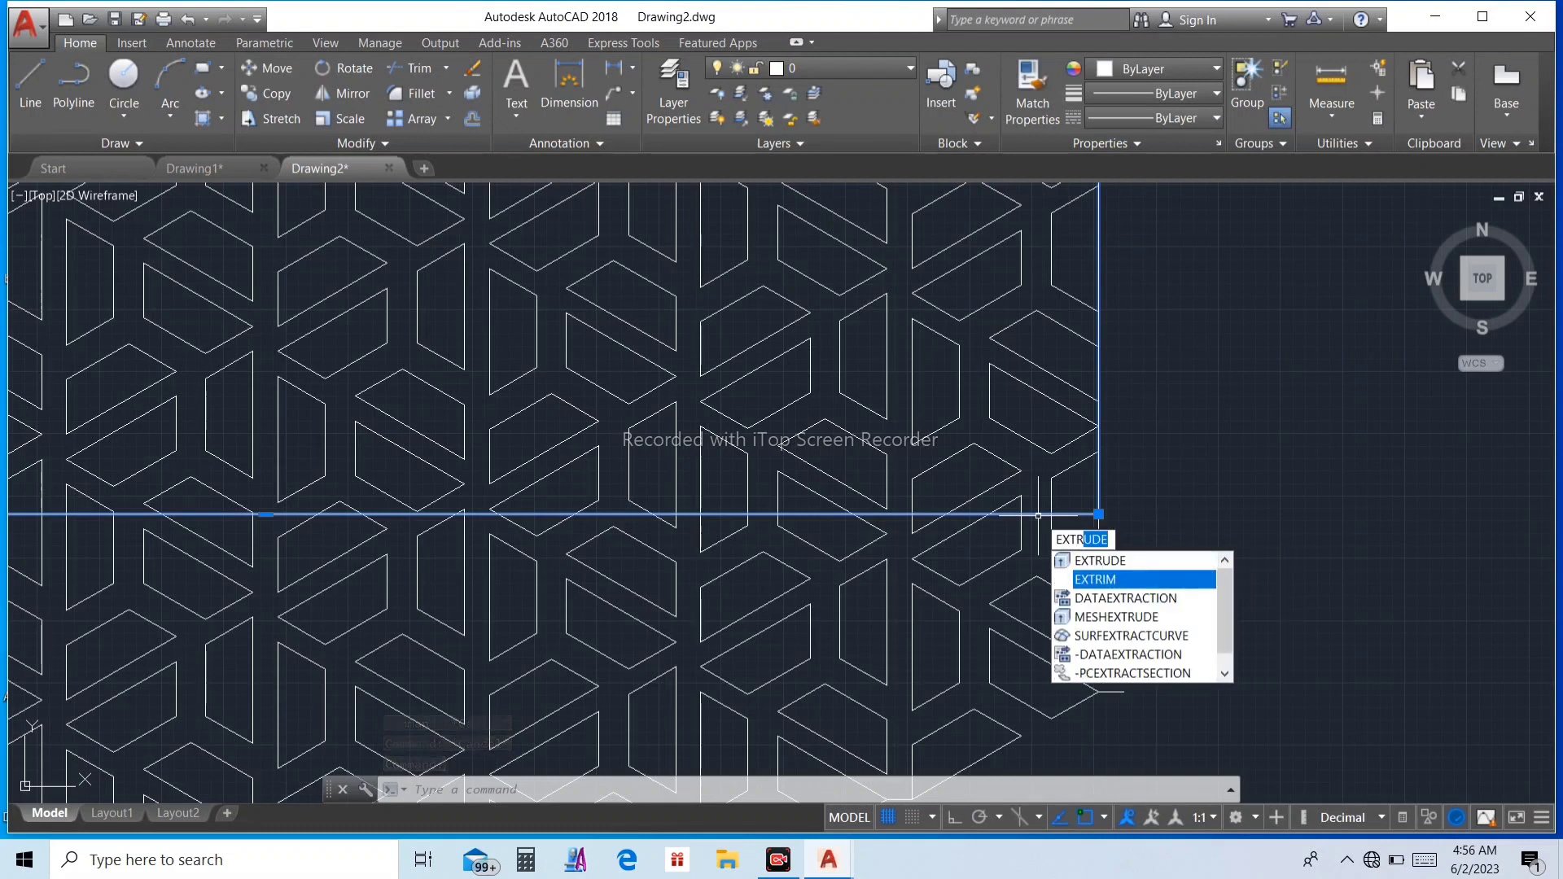
key("Return")
left_click(1162, 524)
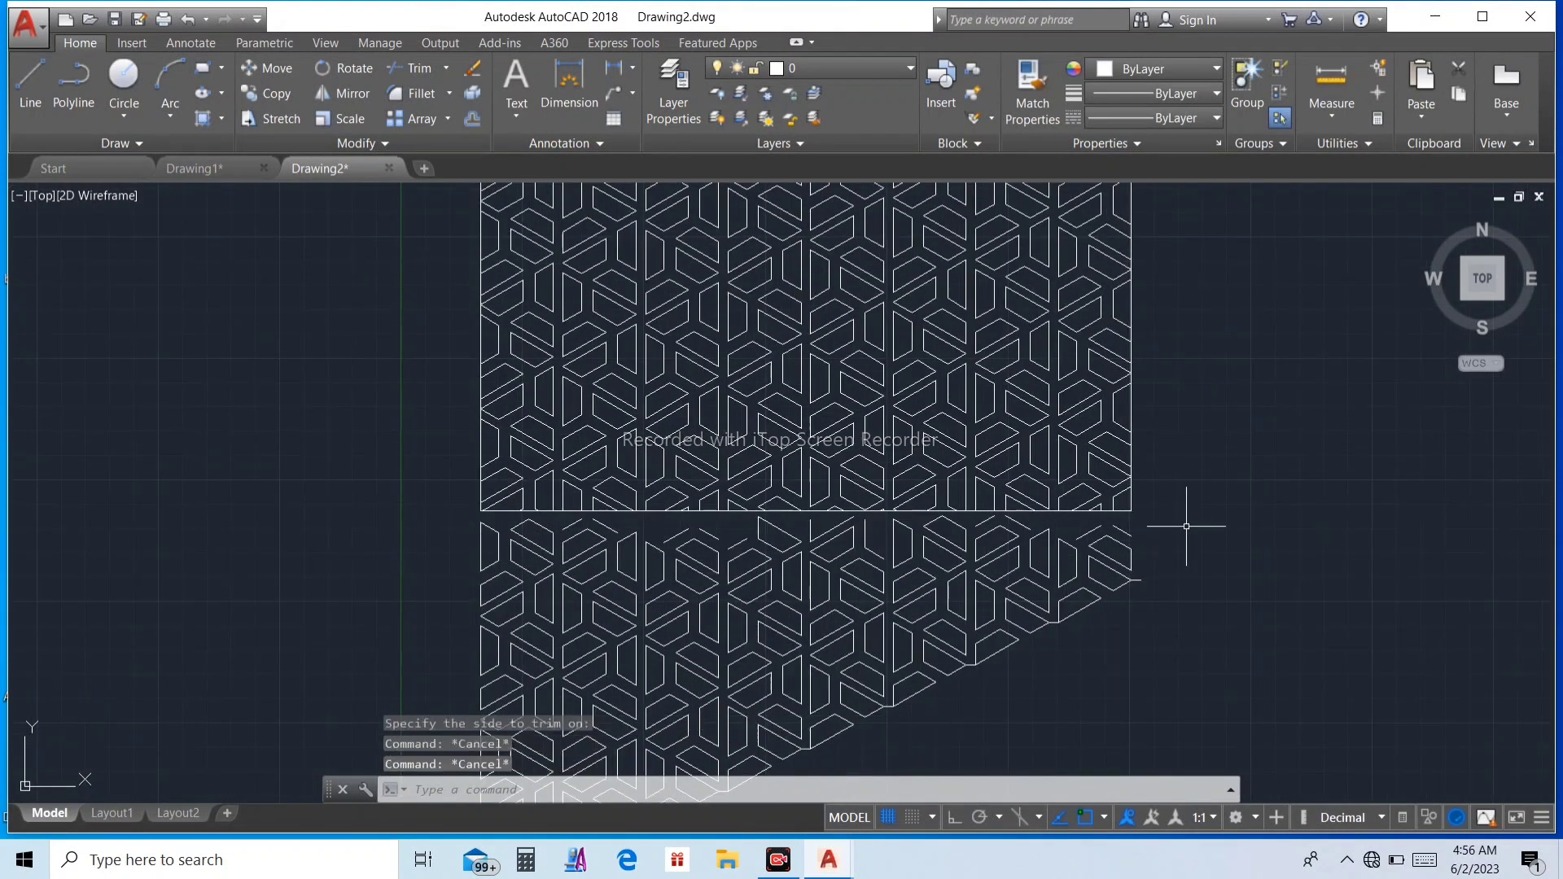
scroll(1201, 547, "up", 2)
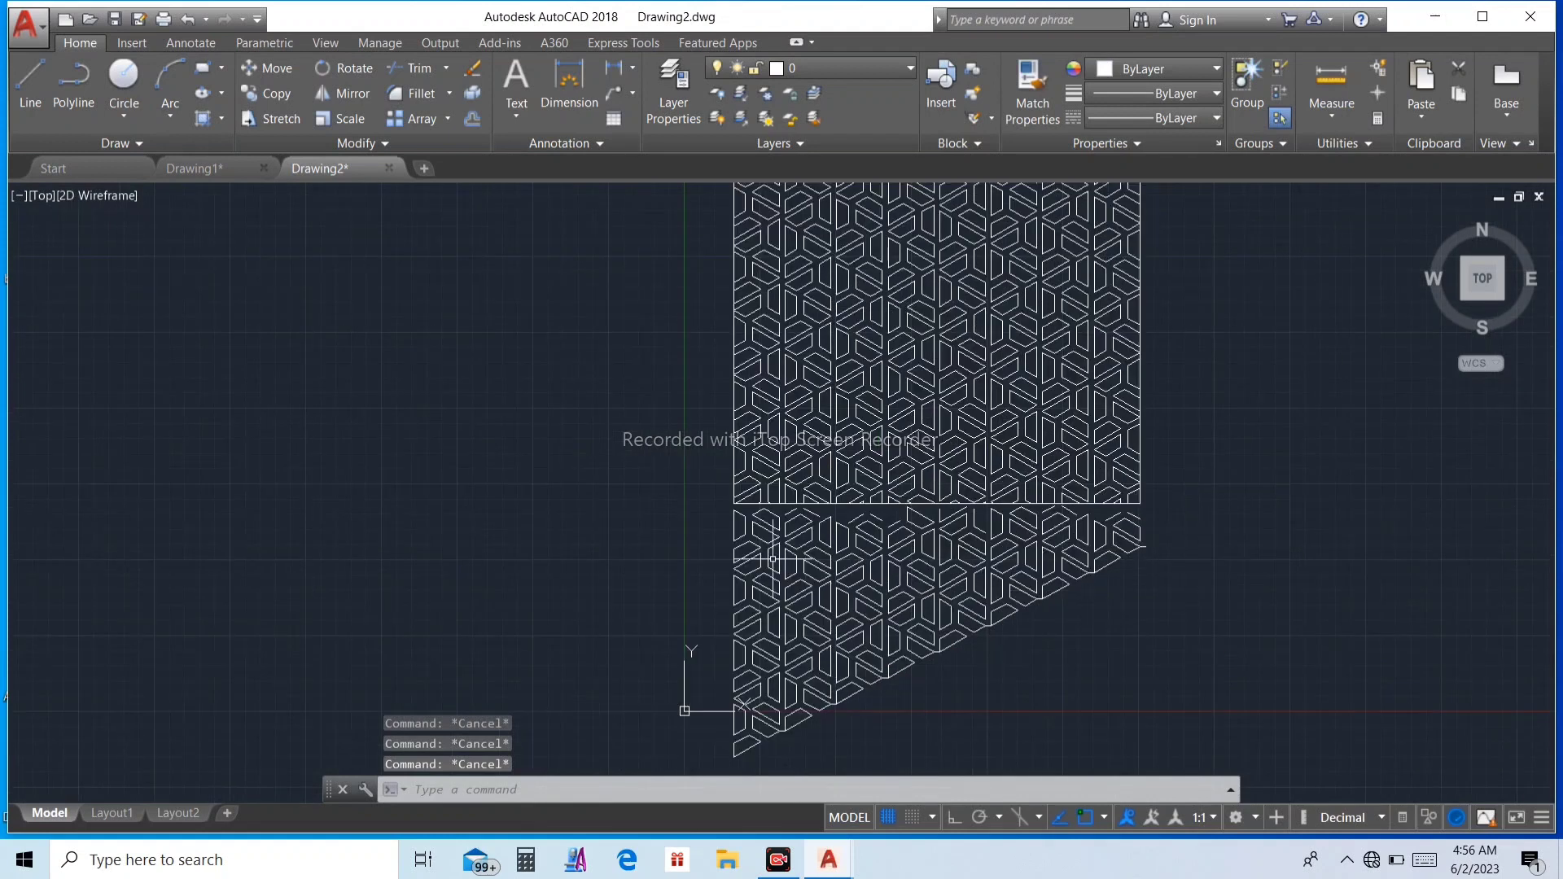
left_click(1172, 509)
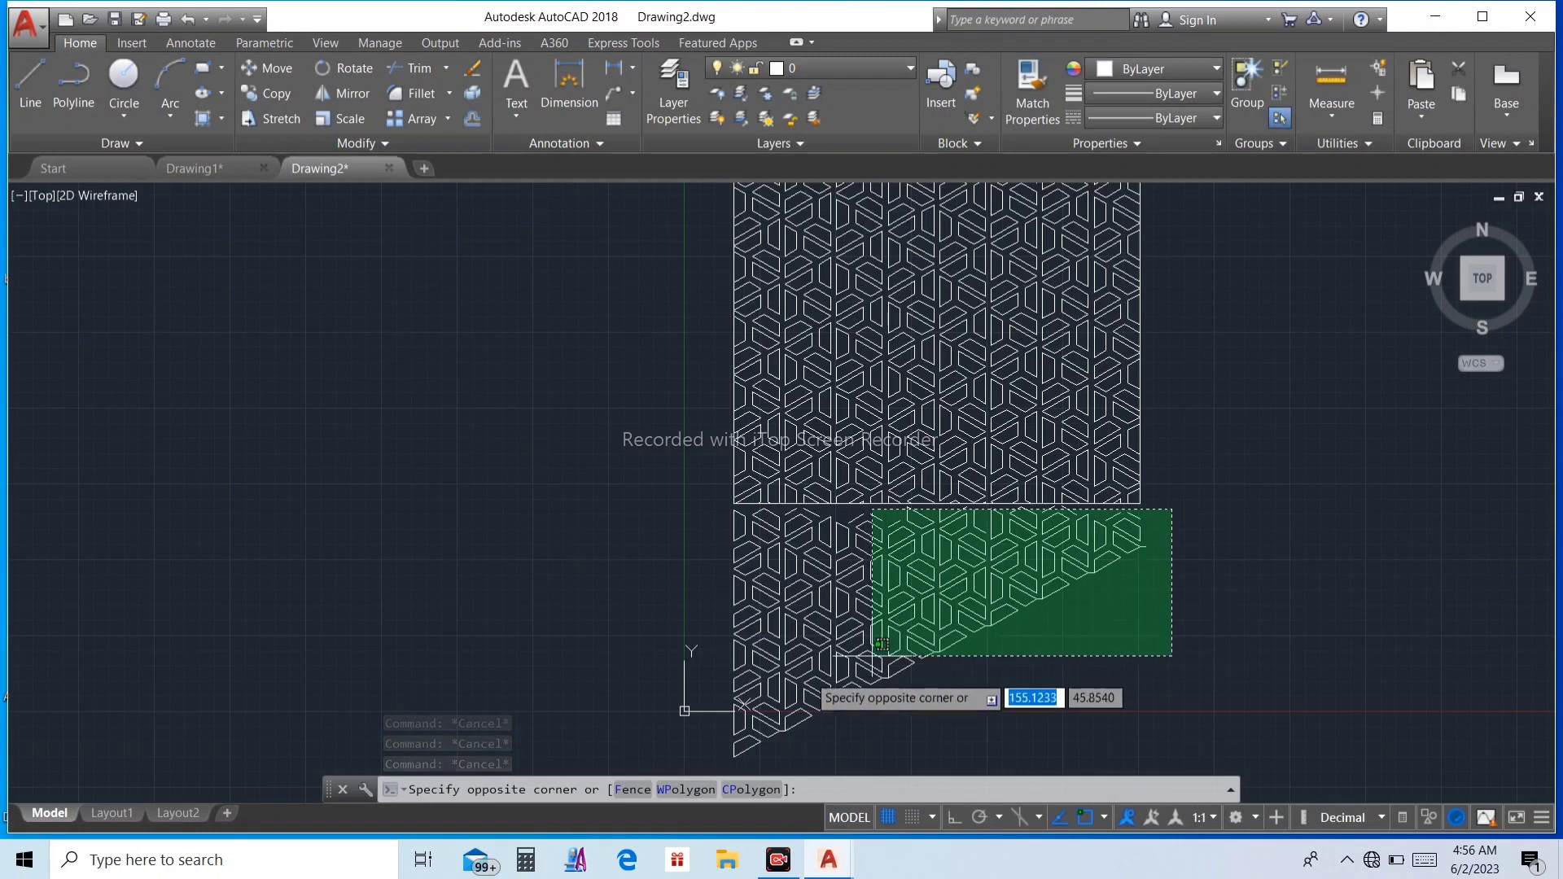
type("WP")
key("Return")
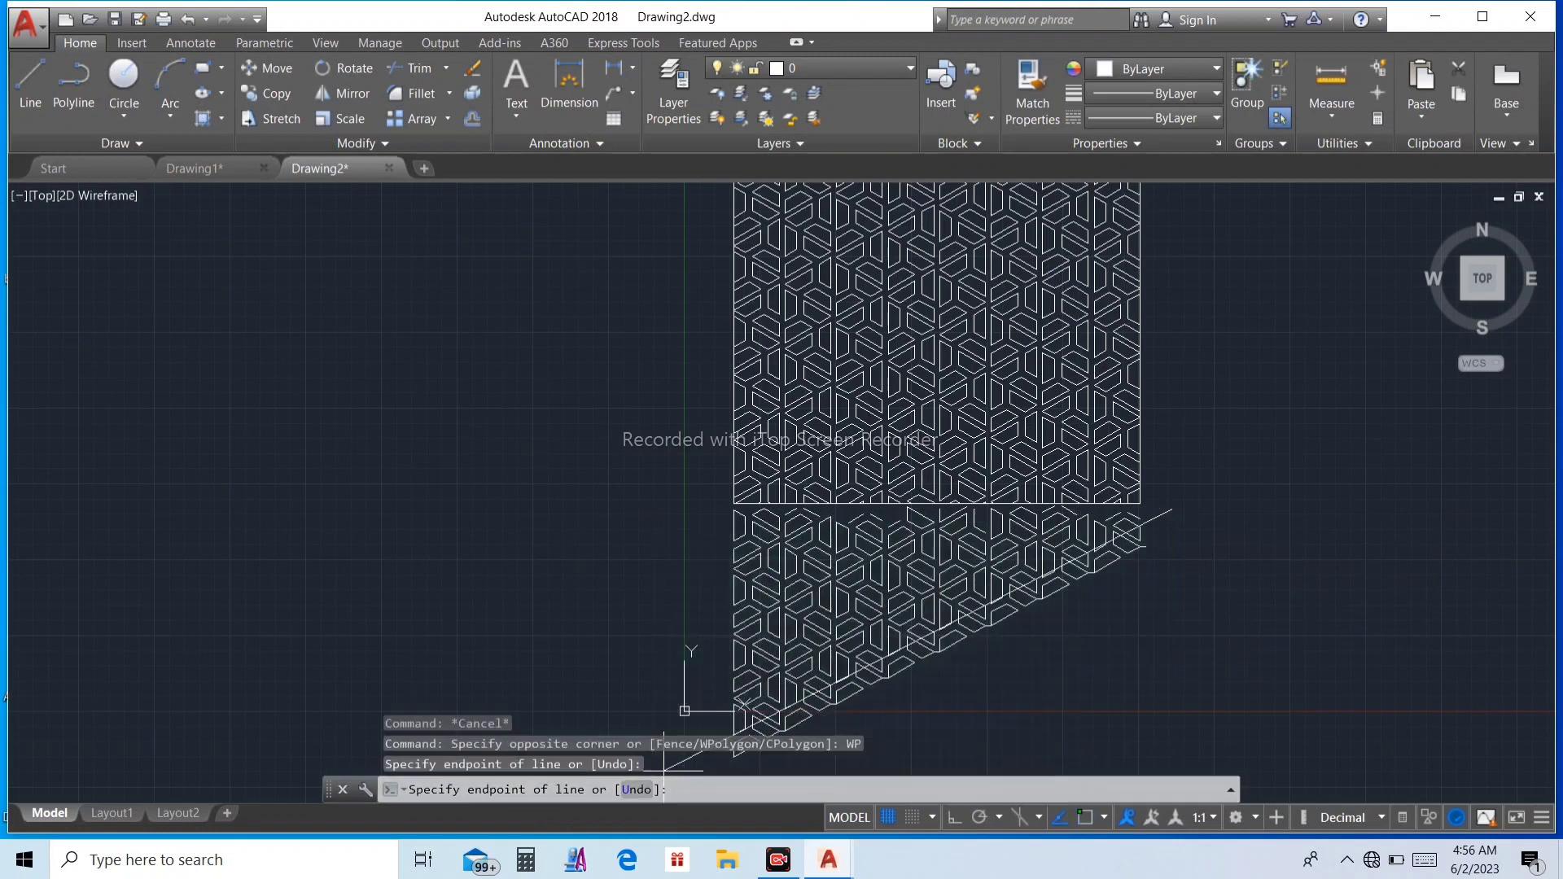
key("Escape")
key("Escape")
key("Escape")
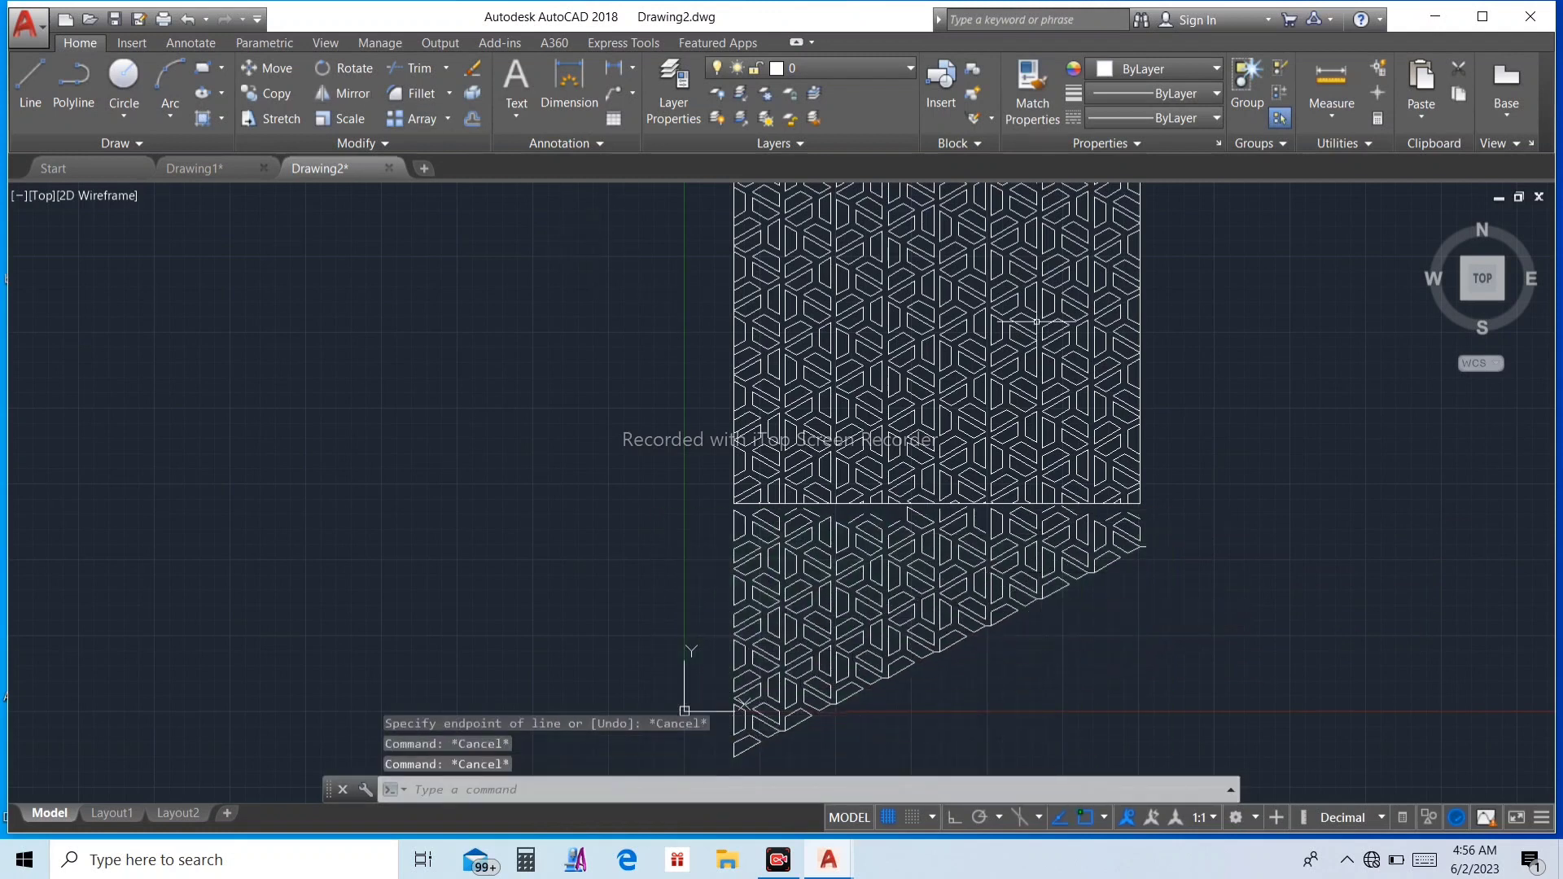
Delete all the leftover pattern pieces below the rectangle
scroll(1249, 437, "down", 4)
scroll(1220, 517, "up", 2)
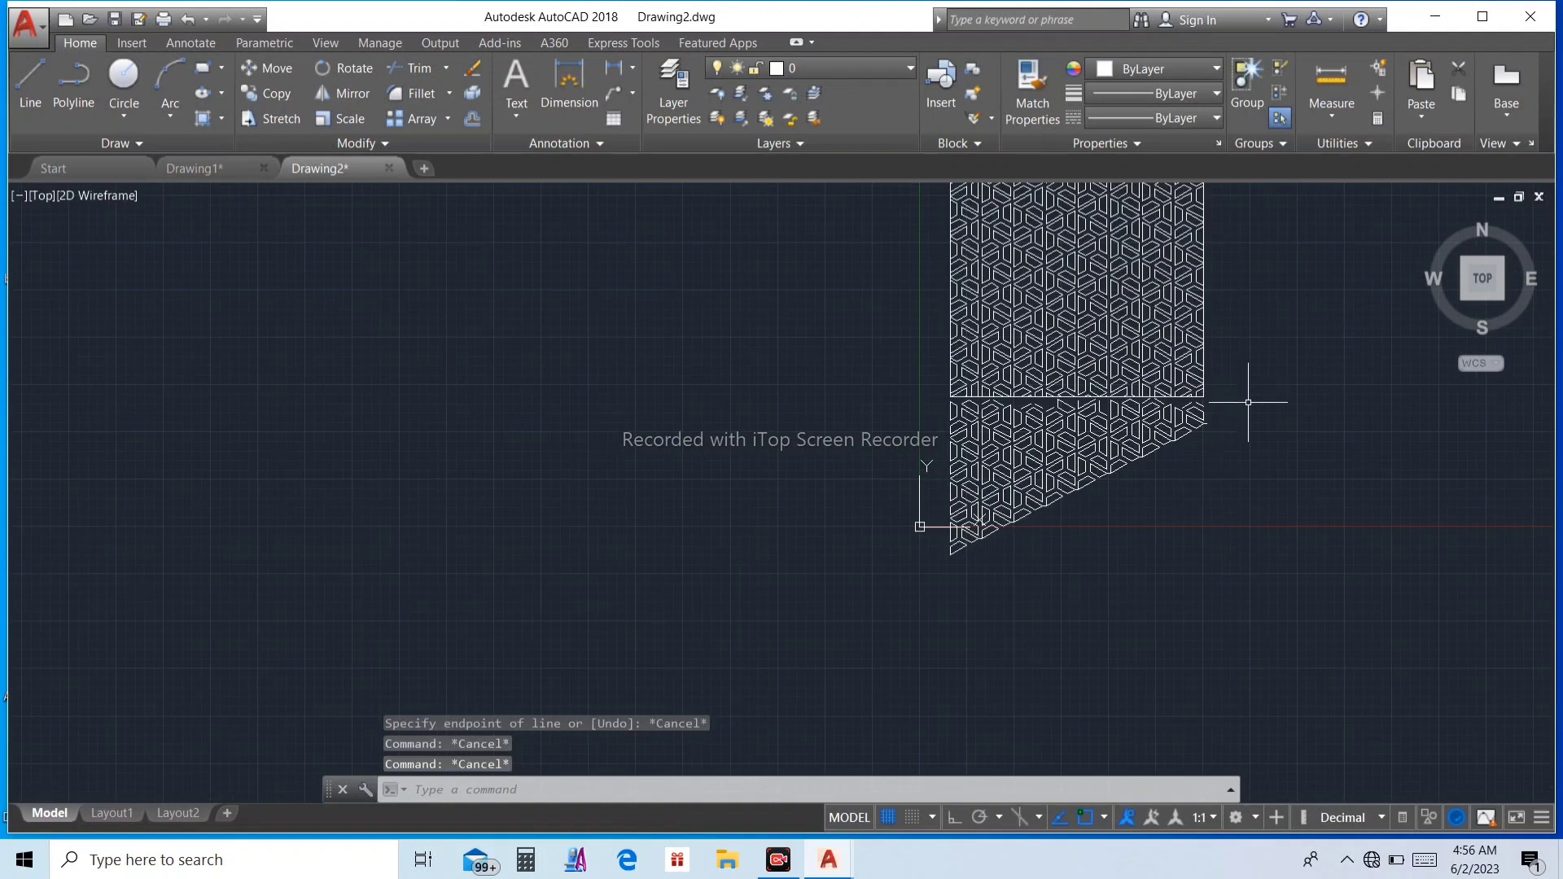
left_click(915, 598)
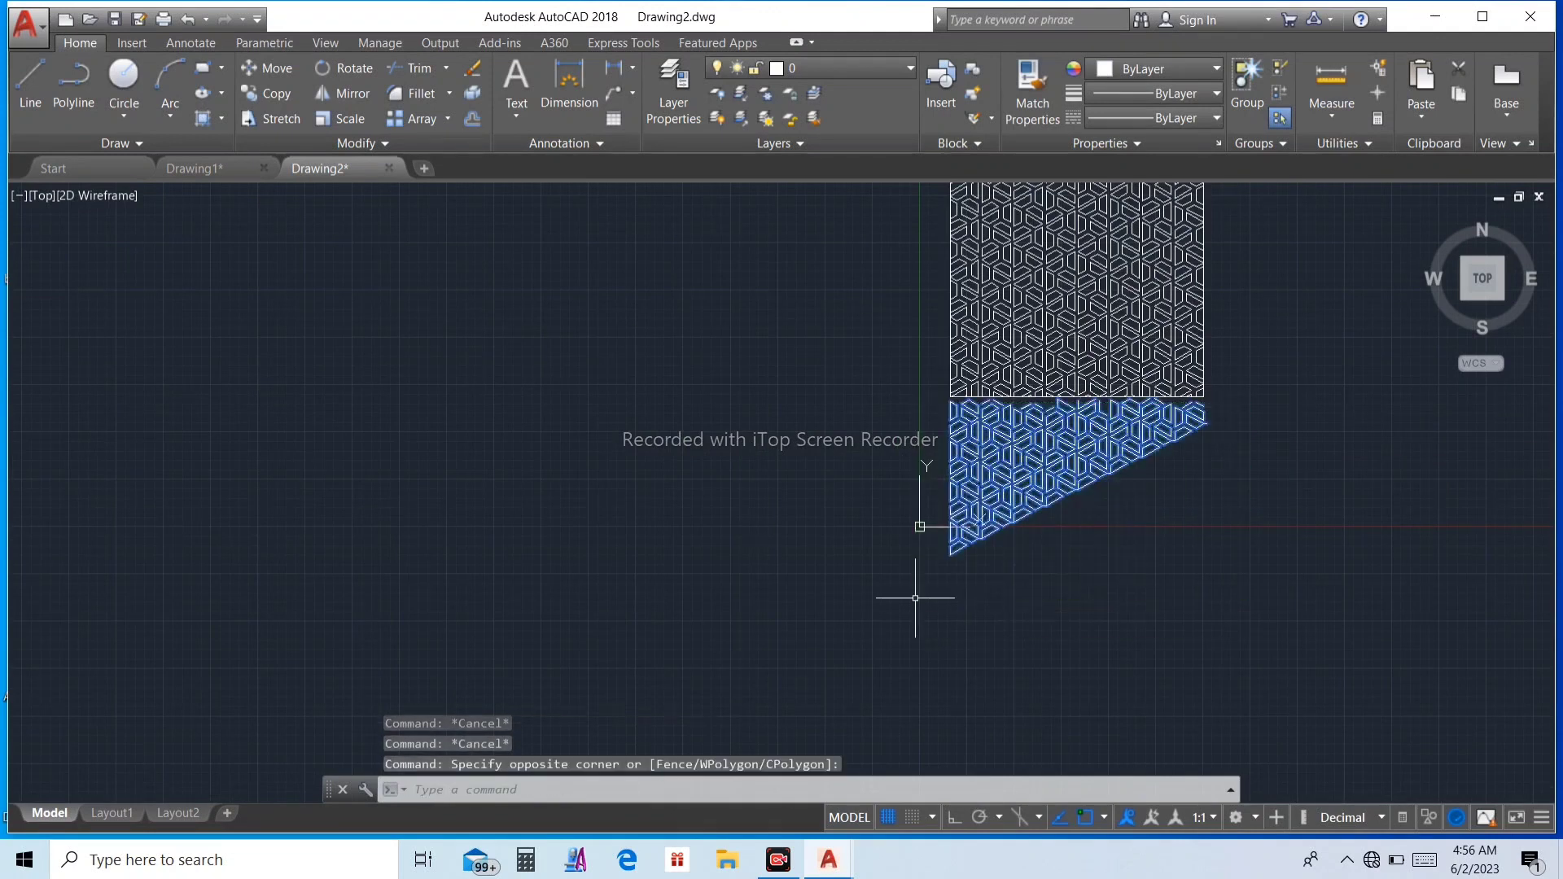
key("Delete")
Delete all the leftover pattern pieces above the rectangle
scroll(916, 598, "down", 2)
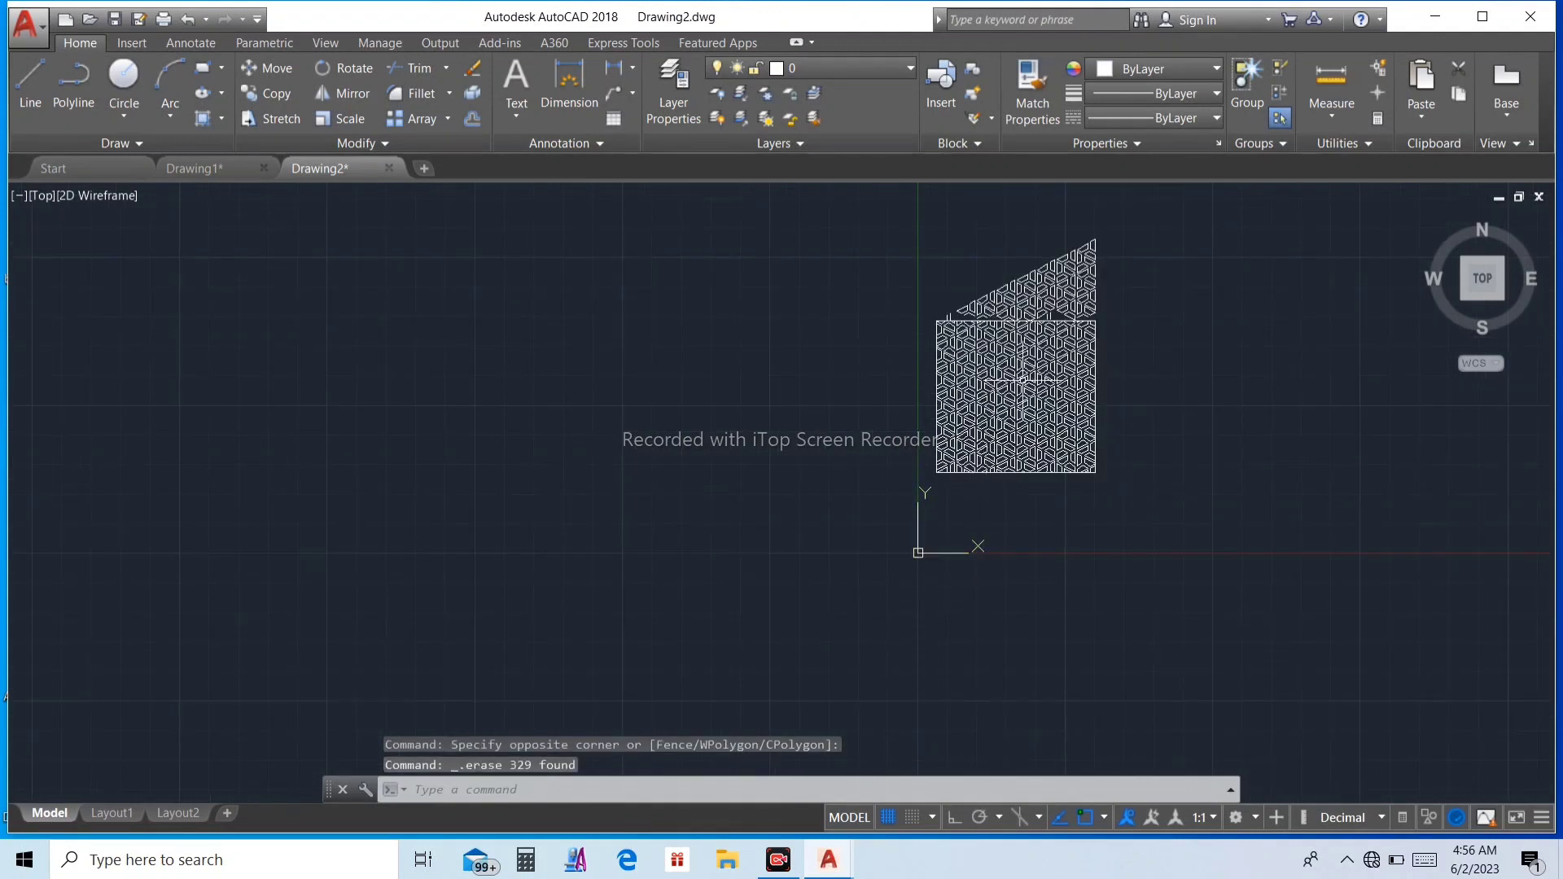
scroll(1091, 224, "up", 4)
left_click(1178, 230)
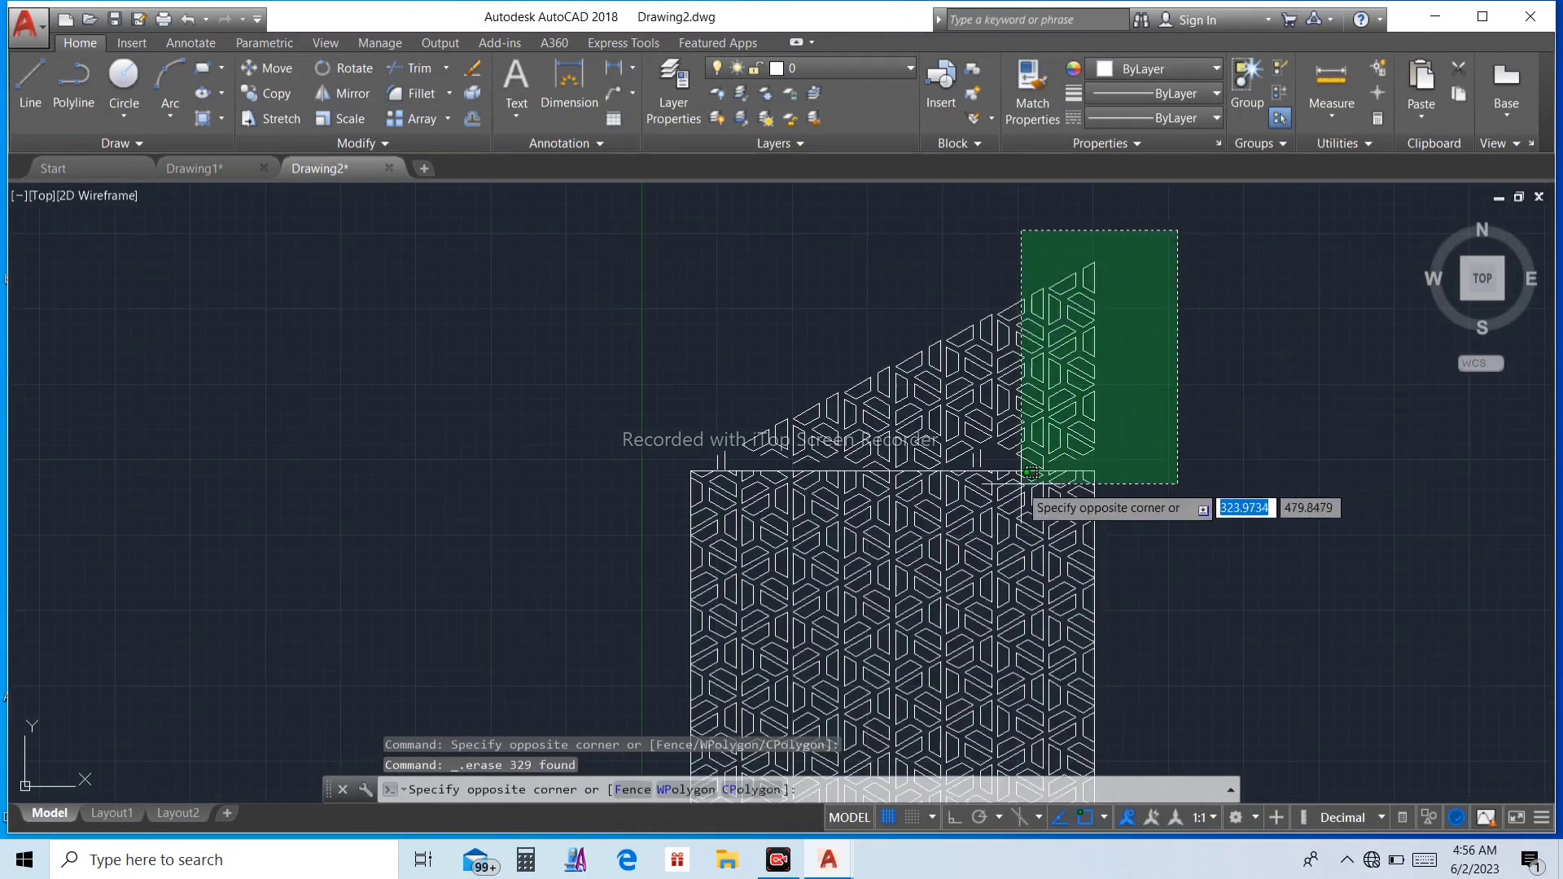
left_click(660, 461)
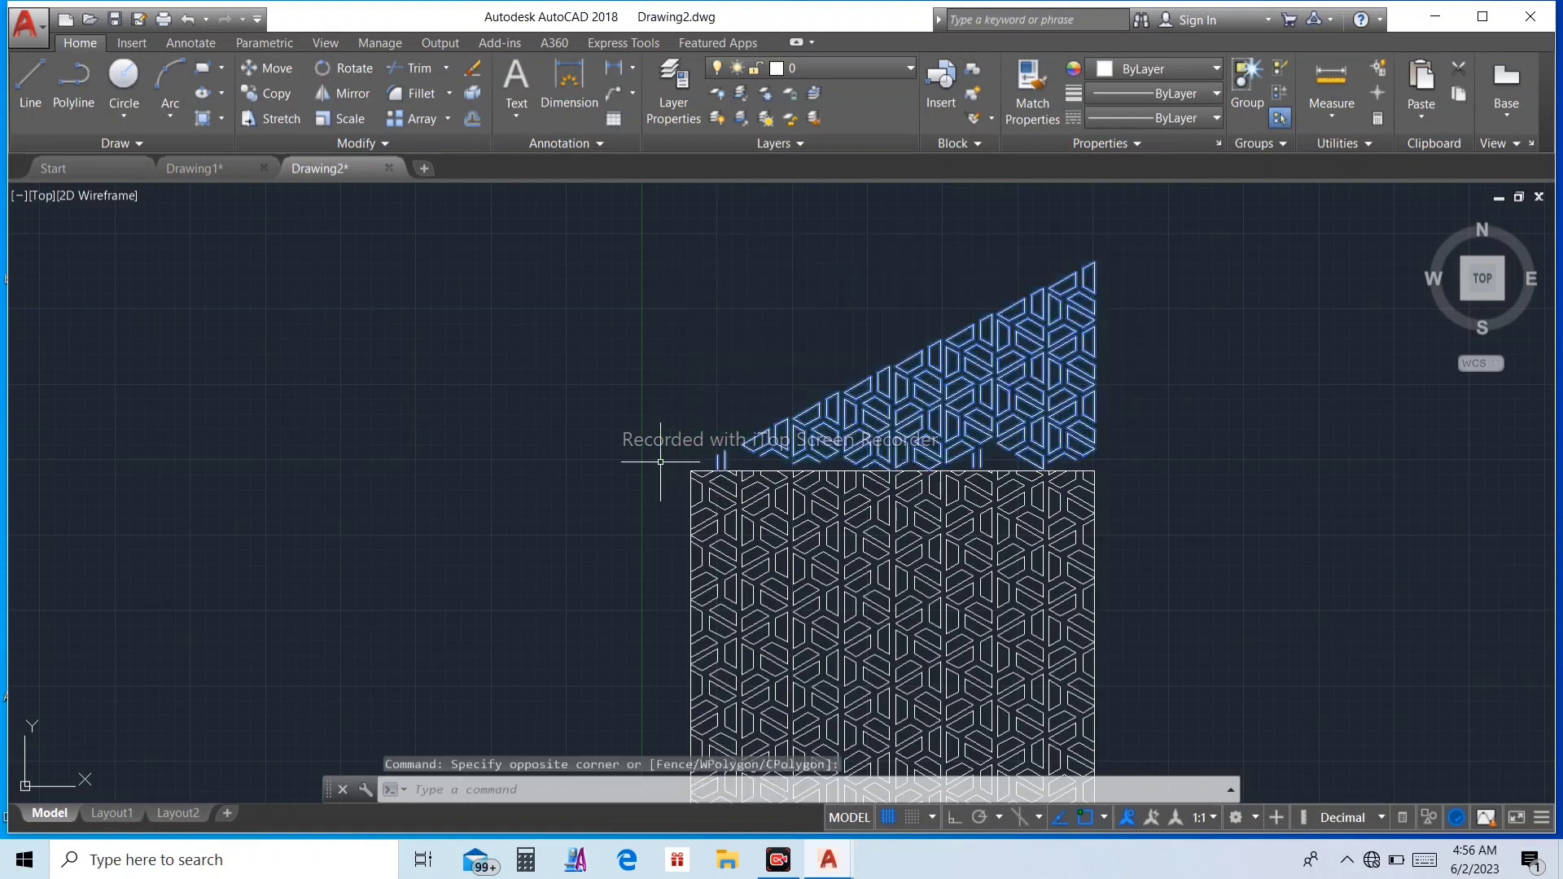
key("Delete")
scroll(1079, 474, "up", 2)
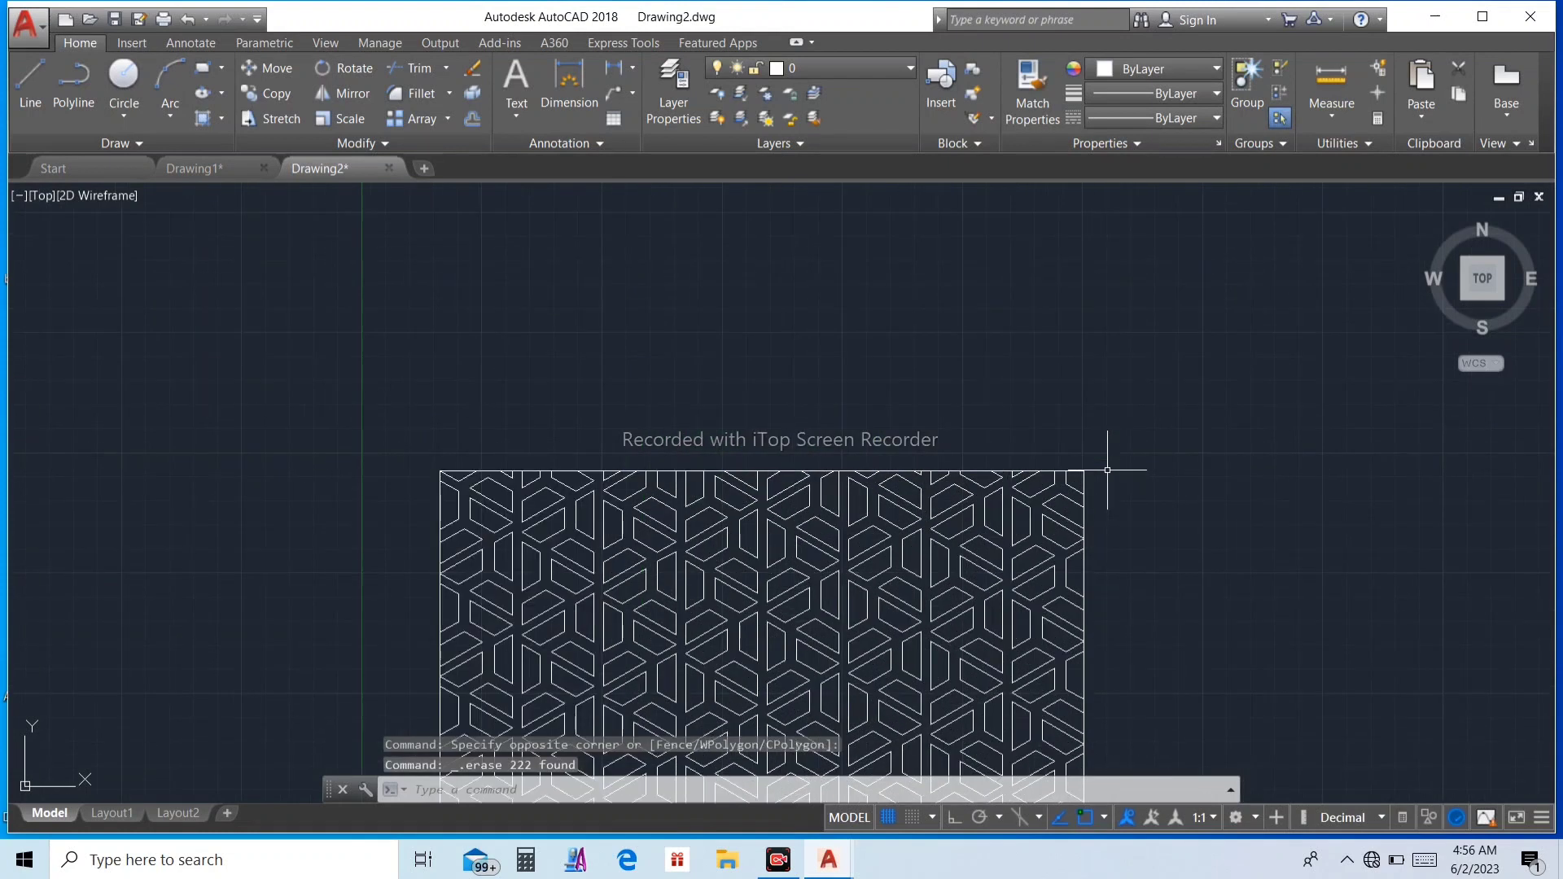
key("Escape")
key("Escape")
key("Escape")
Offset the rectangle outward by 20 to form an outer frame around the pattern
scroll(1079, 474, "up", 2)
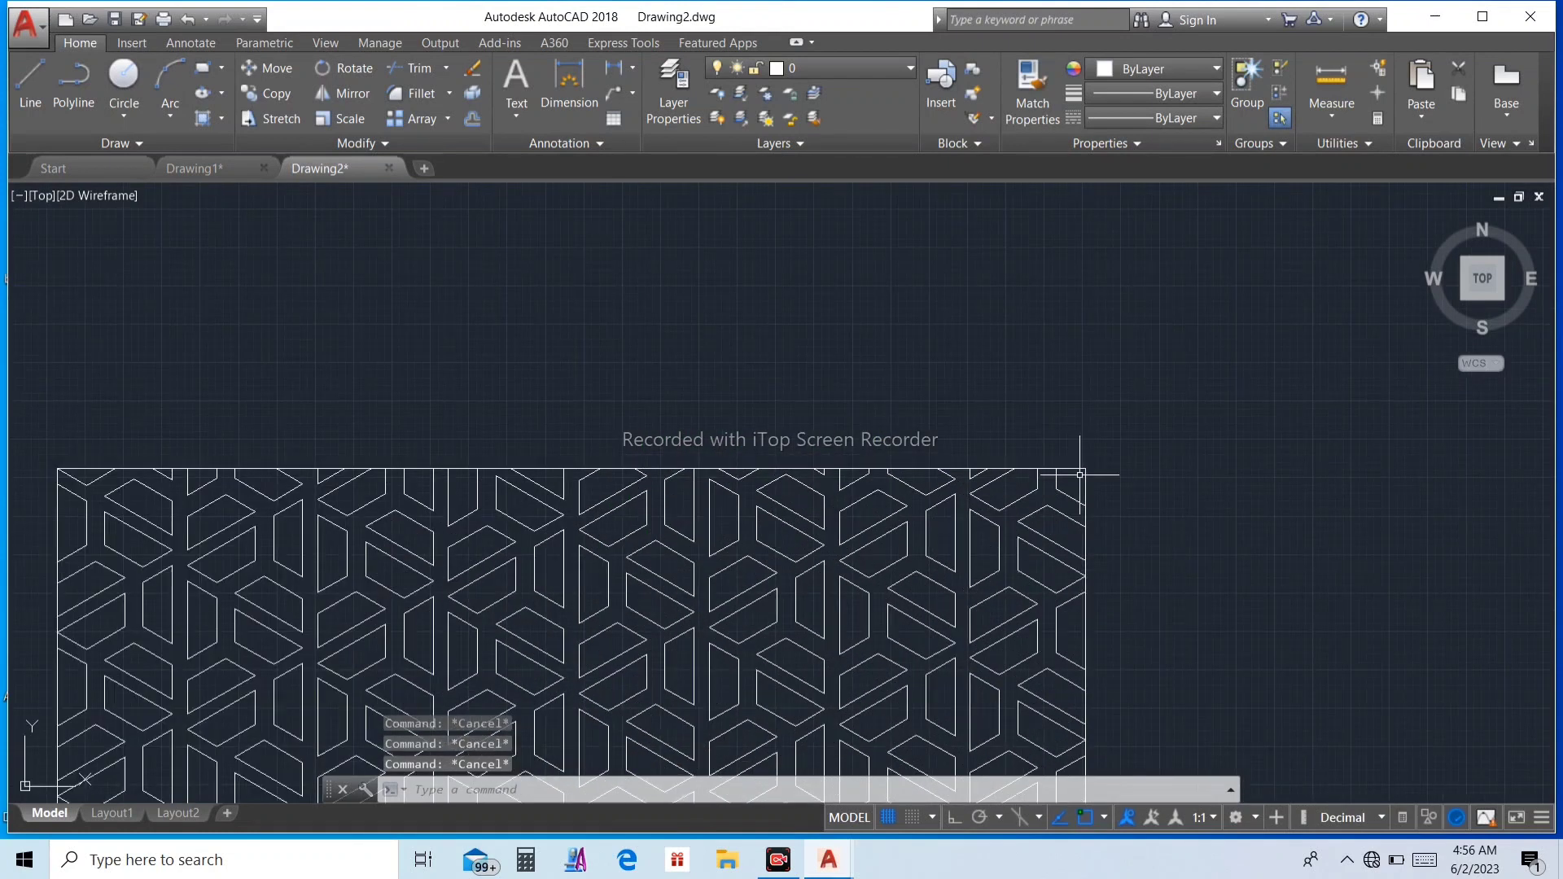
type("o")
key("Return")
key("Return")
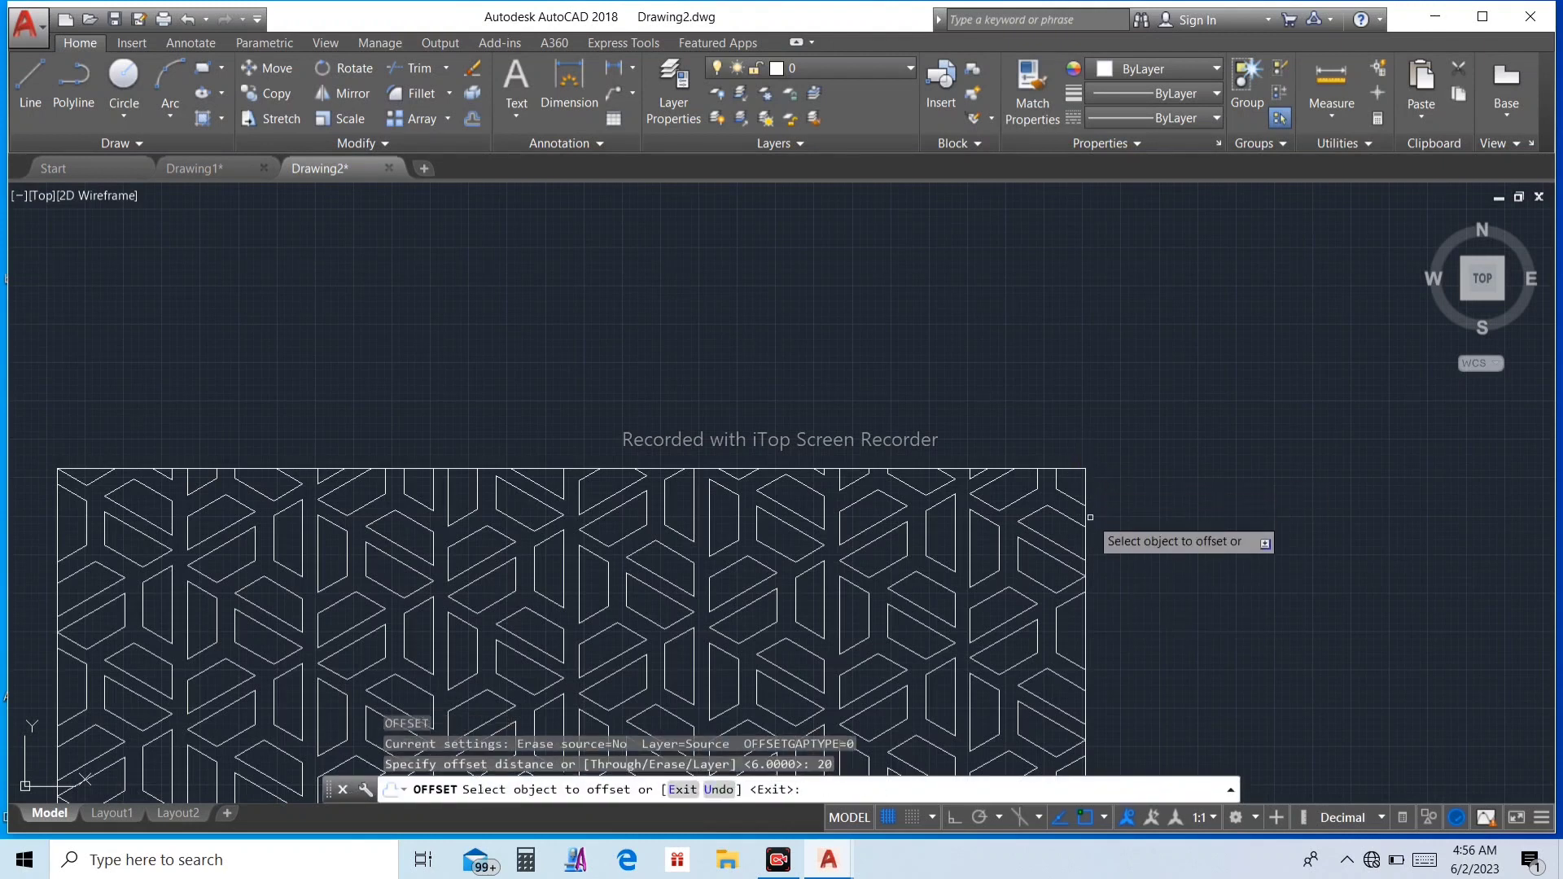
left_click(1087, 518)
left_click(1179, 485)
key("Return")
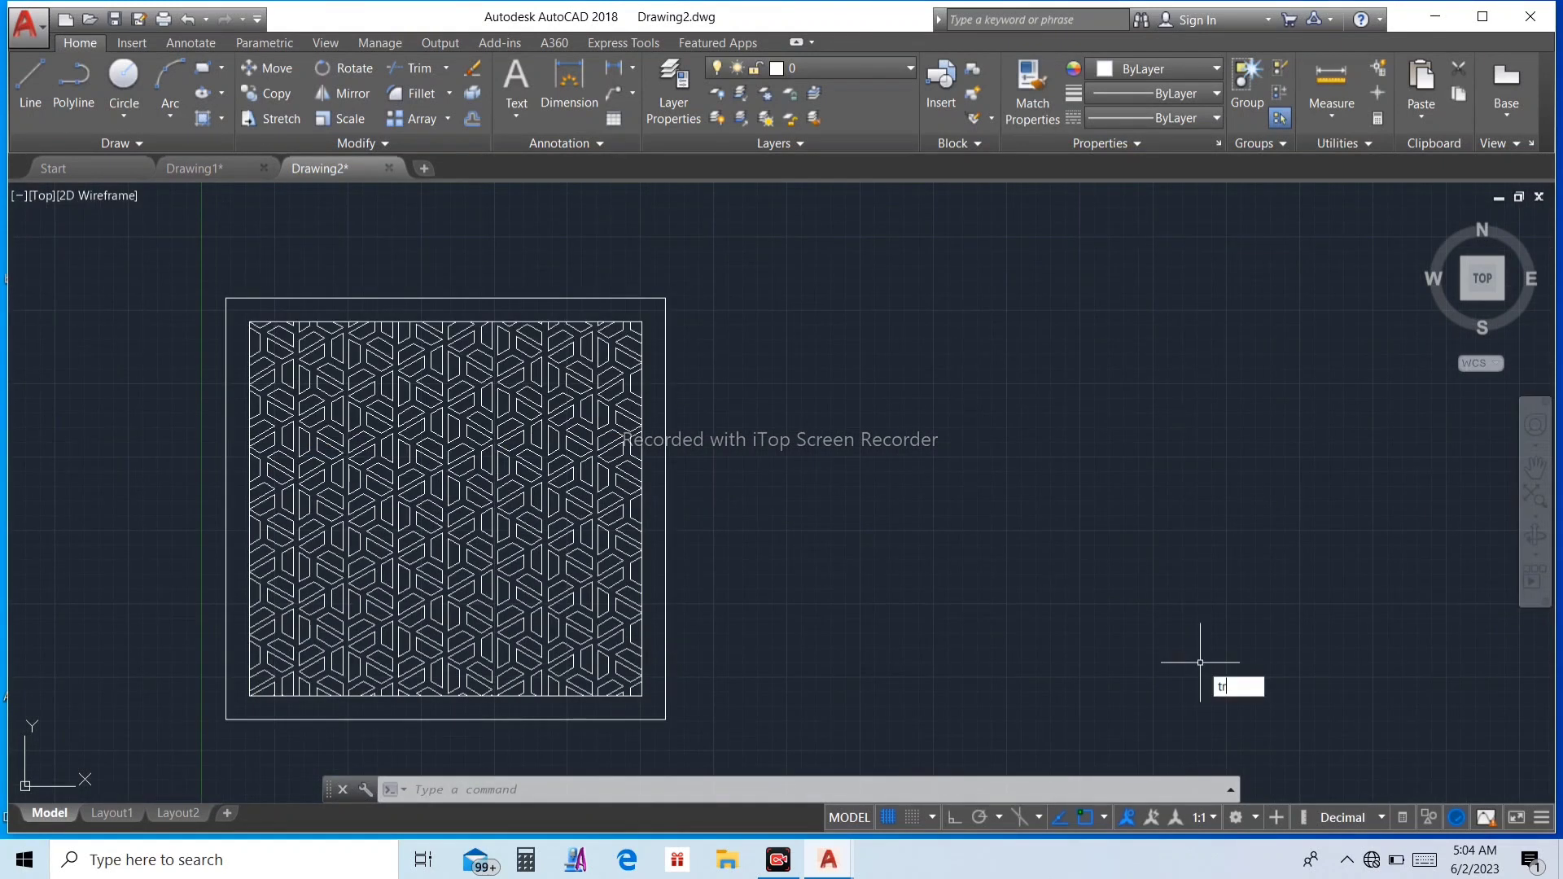
Trim the inner rectangle's right edge in the gaps between pattern shapes, using all objects as cutting edges
type("tr")
key("Return")
scroll(694, 700, "up", 6)
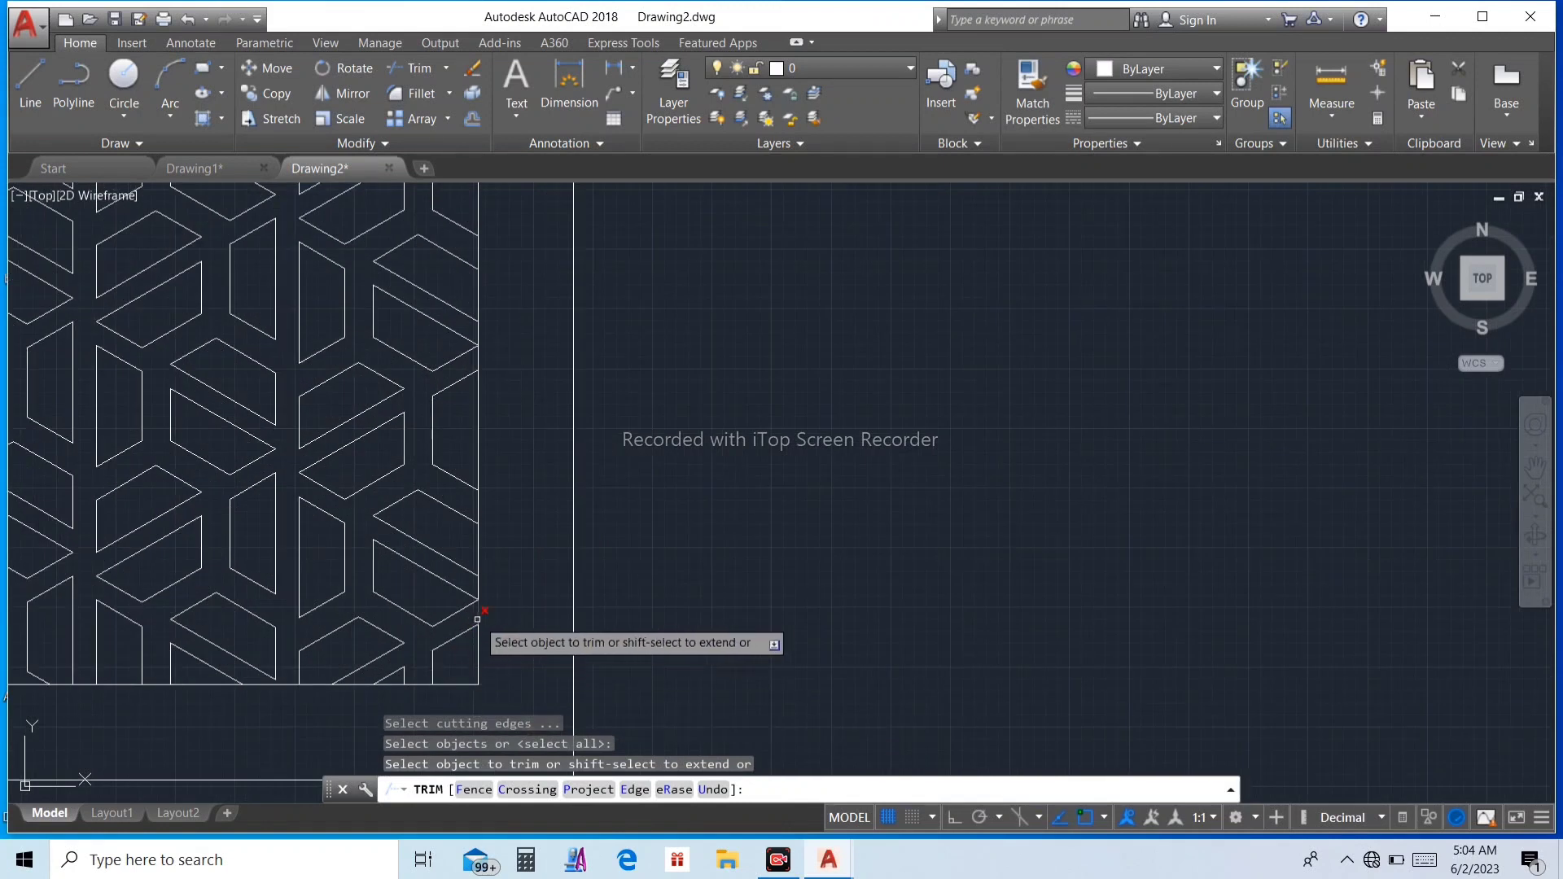
scroll(476, 617, "up", 4)
left_click(478, 366)
scroll(521, 443, "down", 2)
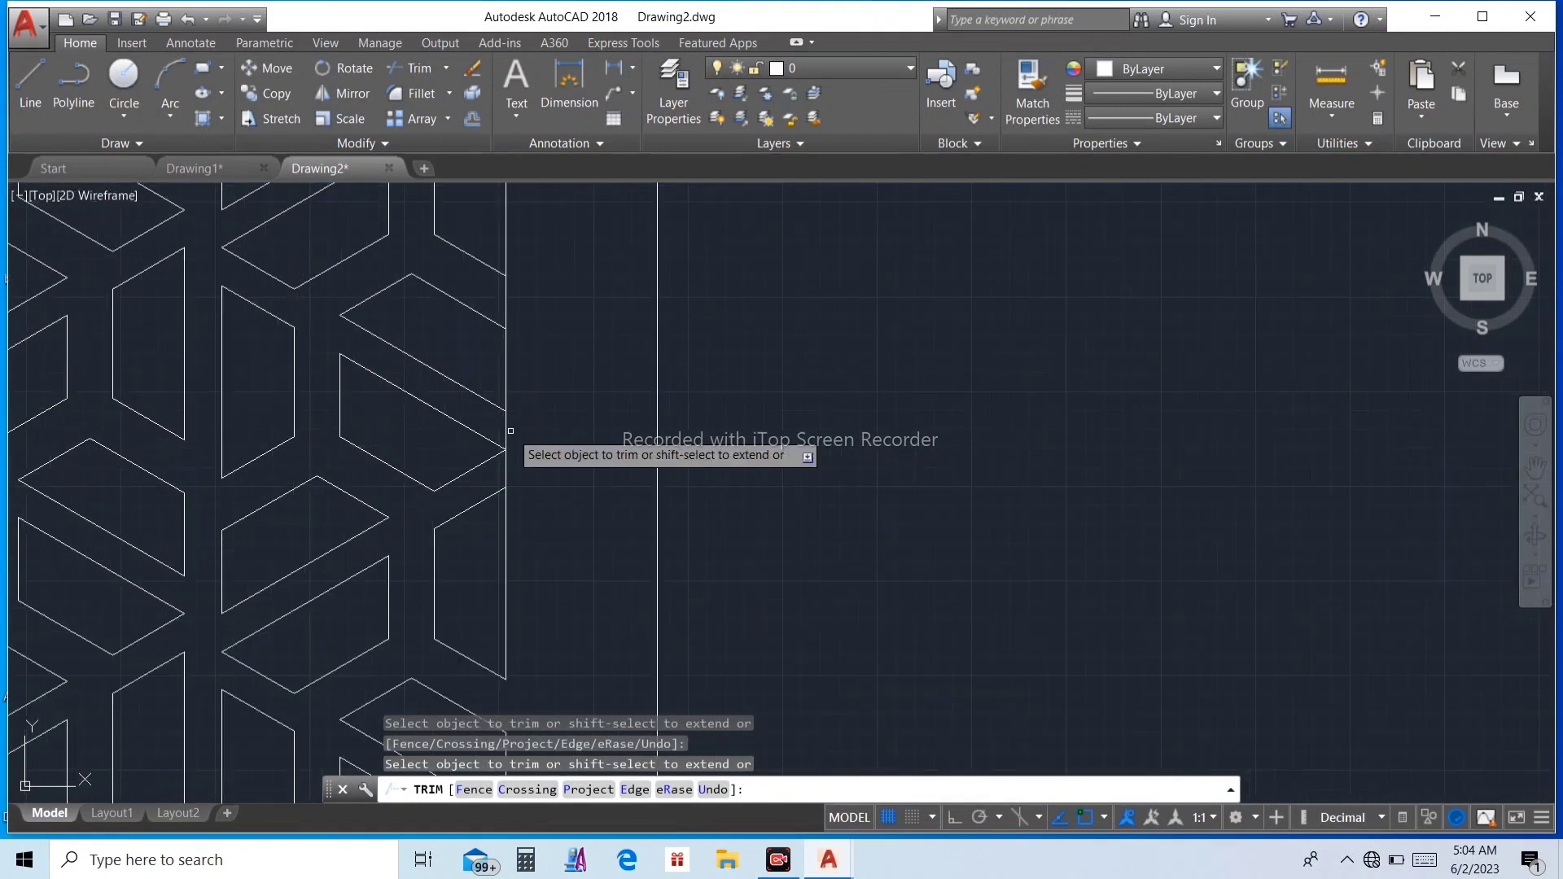
scroll(515, 366, "down", 4)
scroll(509, 392, "up", 2)
scroll(522, 285, "up", 2)
scroll(545, 407, "down", 3)
scroll(565, 680, "up", 3)
scroll(552, 530, "down", 4)
scroll(541, 469, "up", 2)
scroll(472, 289, "down", 4)
scroll(469, 301, "down", 2)
scroll(121, 299, "up", 5)
Trim the inner rectangle's top edge in the gaps between pattern shapes, working from right to left
left_click(984, 290)
left_click(802, 290)
left_click(640, 288)
left_click(586, 292)
left_click(575, 255)
left_click(514, 291)
left_click(445, 290)
Trim the inner rectangle's left edge in the gaps between pattern shapes
scroll(456, 290, "down", 3)
scroll(531, 276, "up", 3)
scroll(245, 326, "up", 4)
scroll(279, 538, "down", 4)
scroll(333, 407, "down", 2)
scroll(313, 562, "up", 4)
left_click(333, 511)
left_click(335, 357)
scroll(336, 356, "down", 5)
scroll(330, 620, "up", 3)
left_click(342, 331)
left_click(341, 408)
left_click(337, 568)
scroll(340, 565, "up", 2)
left_click(338, 517)
Trim the inner rectangle's bottom edge in the gaps between pattern shapes, working from left to right
scroll(338, 517, "up", 3)
left_click(602, 537)
left_click(794, 518)
left_click(783, 533)
left_click(965, 527)
scroll(969, 533, "down", 4)
scroll(1205, 537, "up", 4)
left_click(1183, 511)
left_click(779, 510)
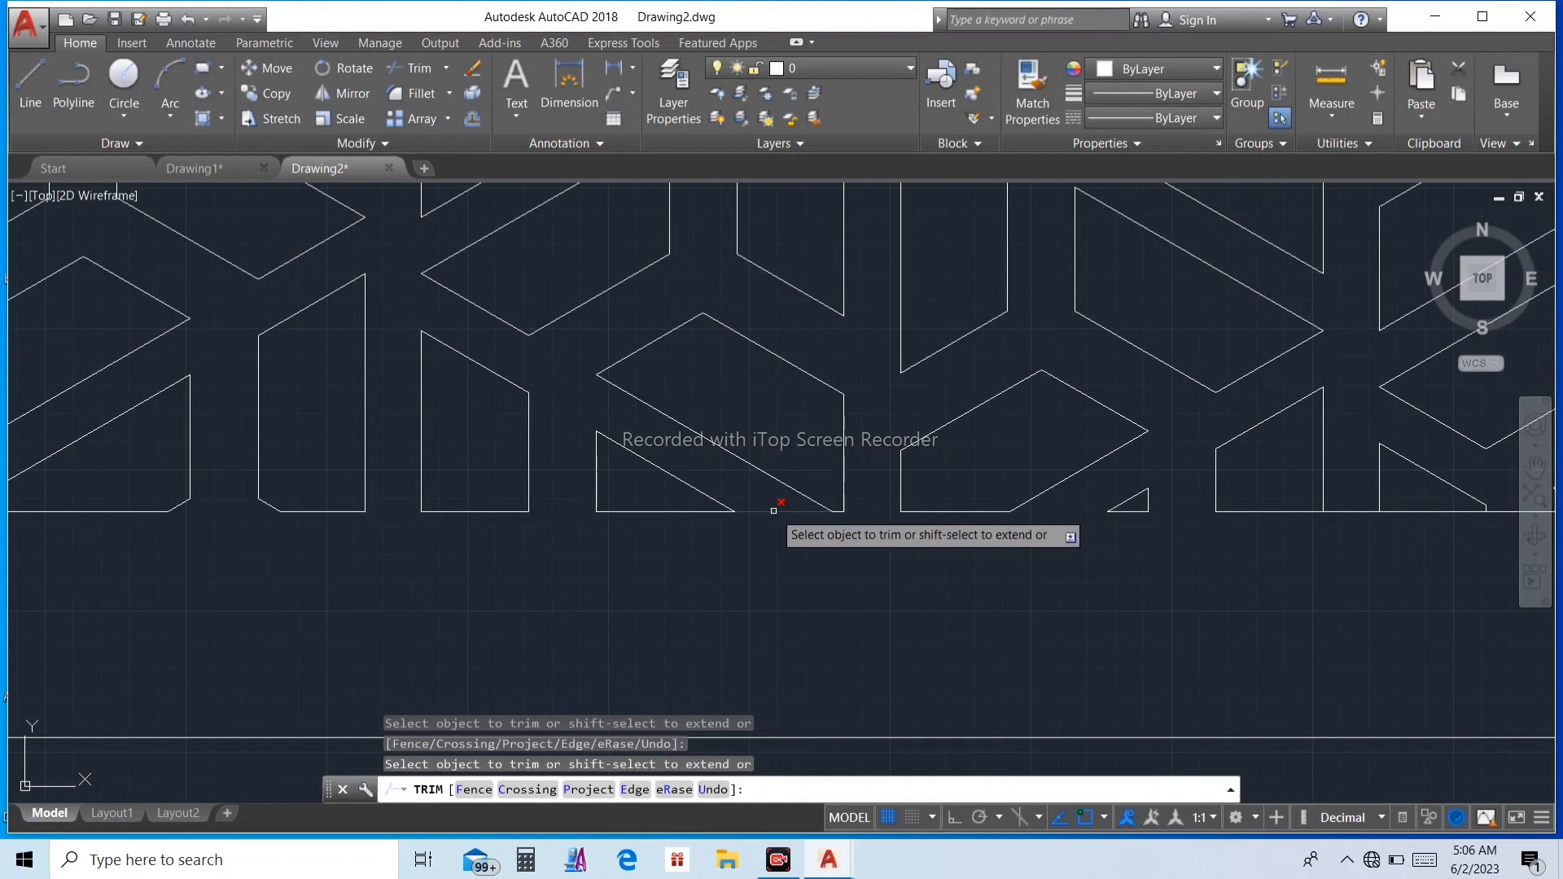
Trim the remaining gaps in the inner rectangle's bottom edge as far as its lower-right corner and end the Trim command
scroll(779, 511, "down", 3)
left_click(843, 499)
scroll(1205, 521, "down", 3)
scroll(1205, 522, "up", 4)
left_click(1120, 512)
left_click(1162, 493)
scroll(427, 504, "down", 8)
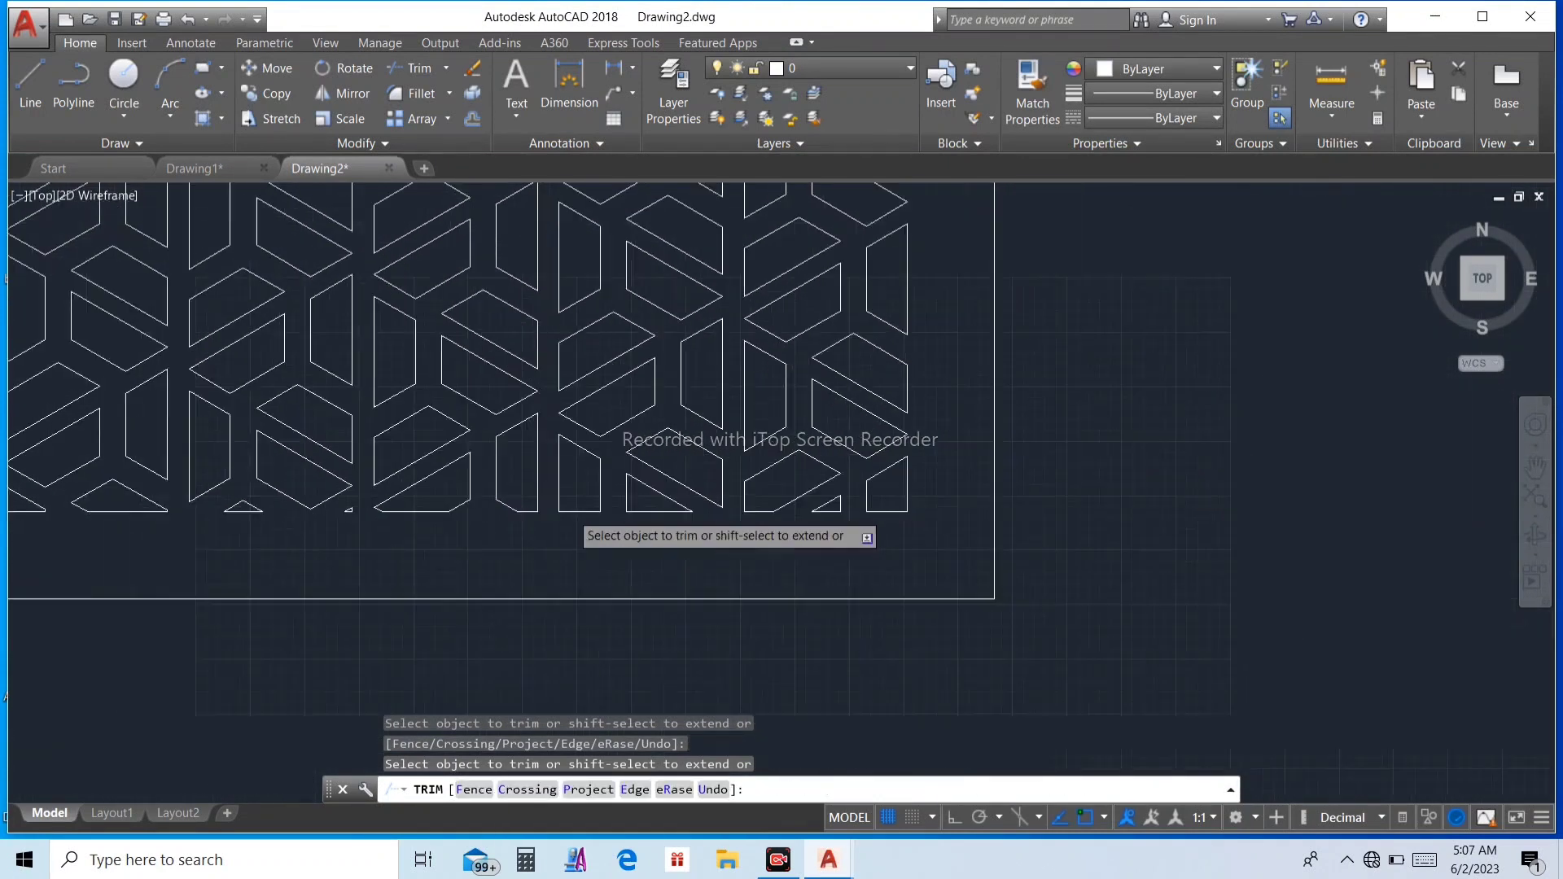
scroll(616, 525, "down", 2)
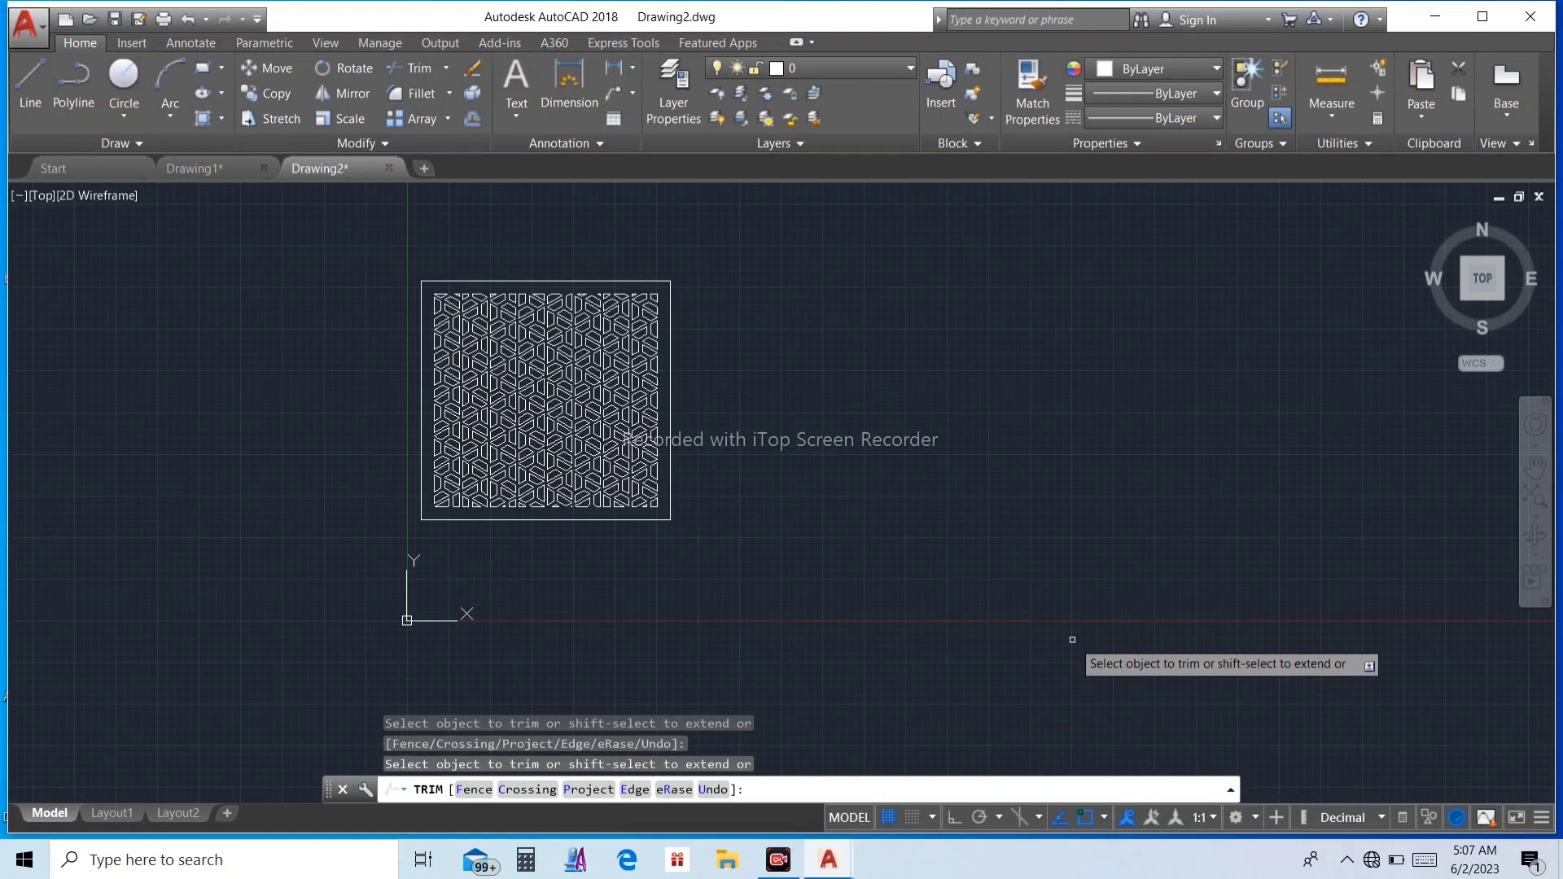
key("Escape")
key("Escape")
Select all the pattern segments inside the outer frame and join them with the Join command
scroll(464, 407, "down", 3)
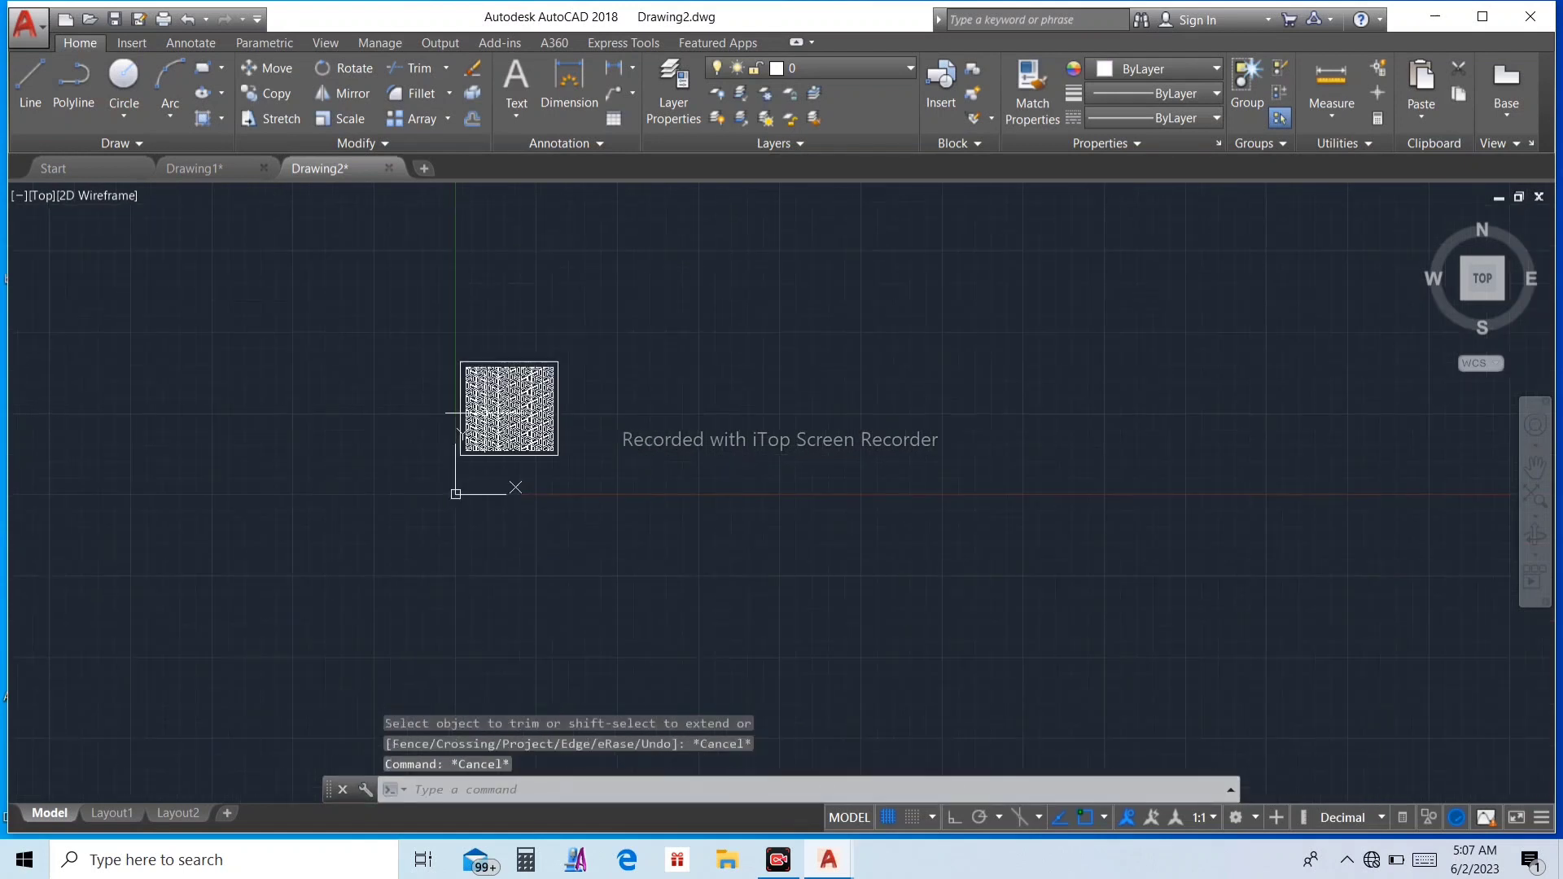
scroll(453, 379, "up", 3)
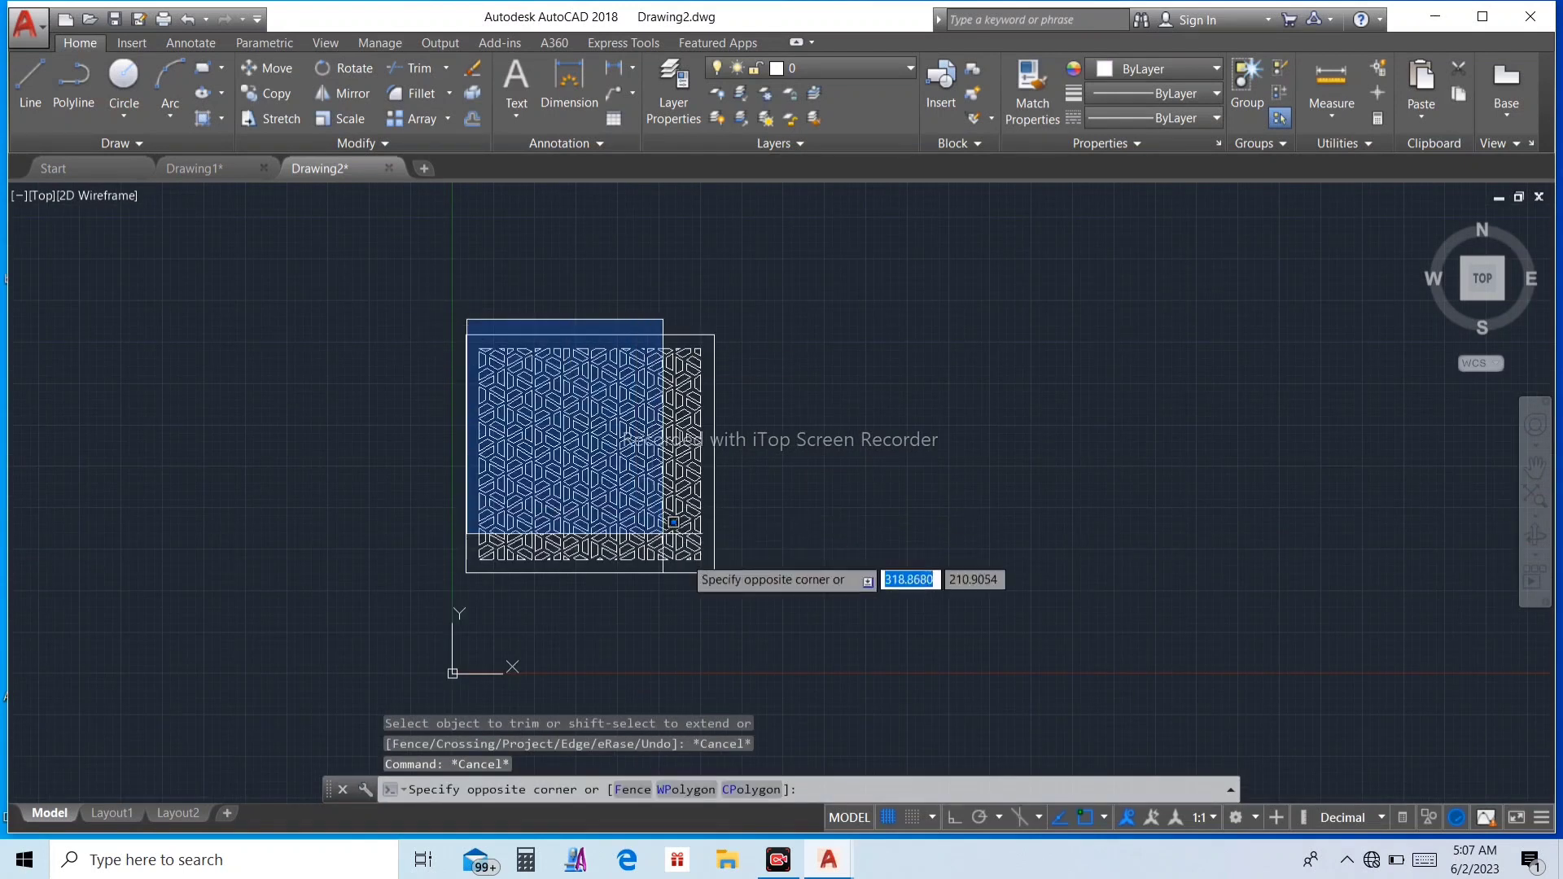
left_click(737, 579)
scroll(391, 479, "down", 3)
scroll(370, 464, "up", 6)
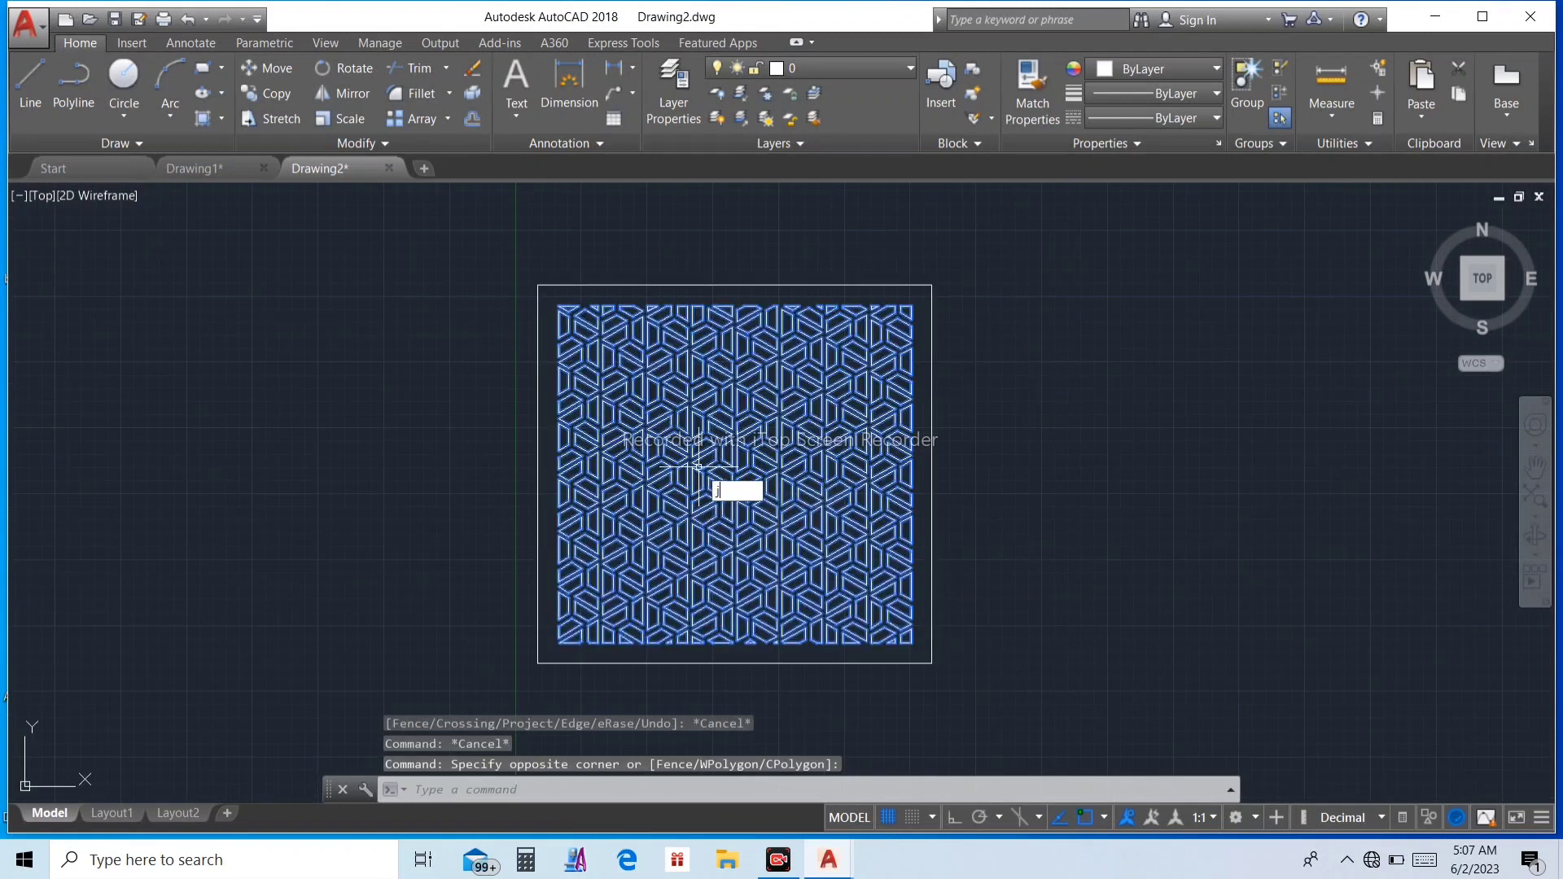
Clear any active selection and examine the trimmed pattern and its edges within the outer frame
left_click(907, 514)
left_click(1155, 503)
key("Escape")
key("Escape")
scroll(798, 456, "up", 4)
scroll(889, 509, "down", 2)
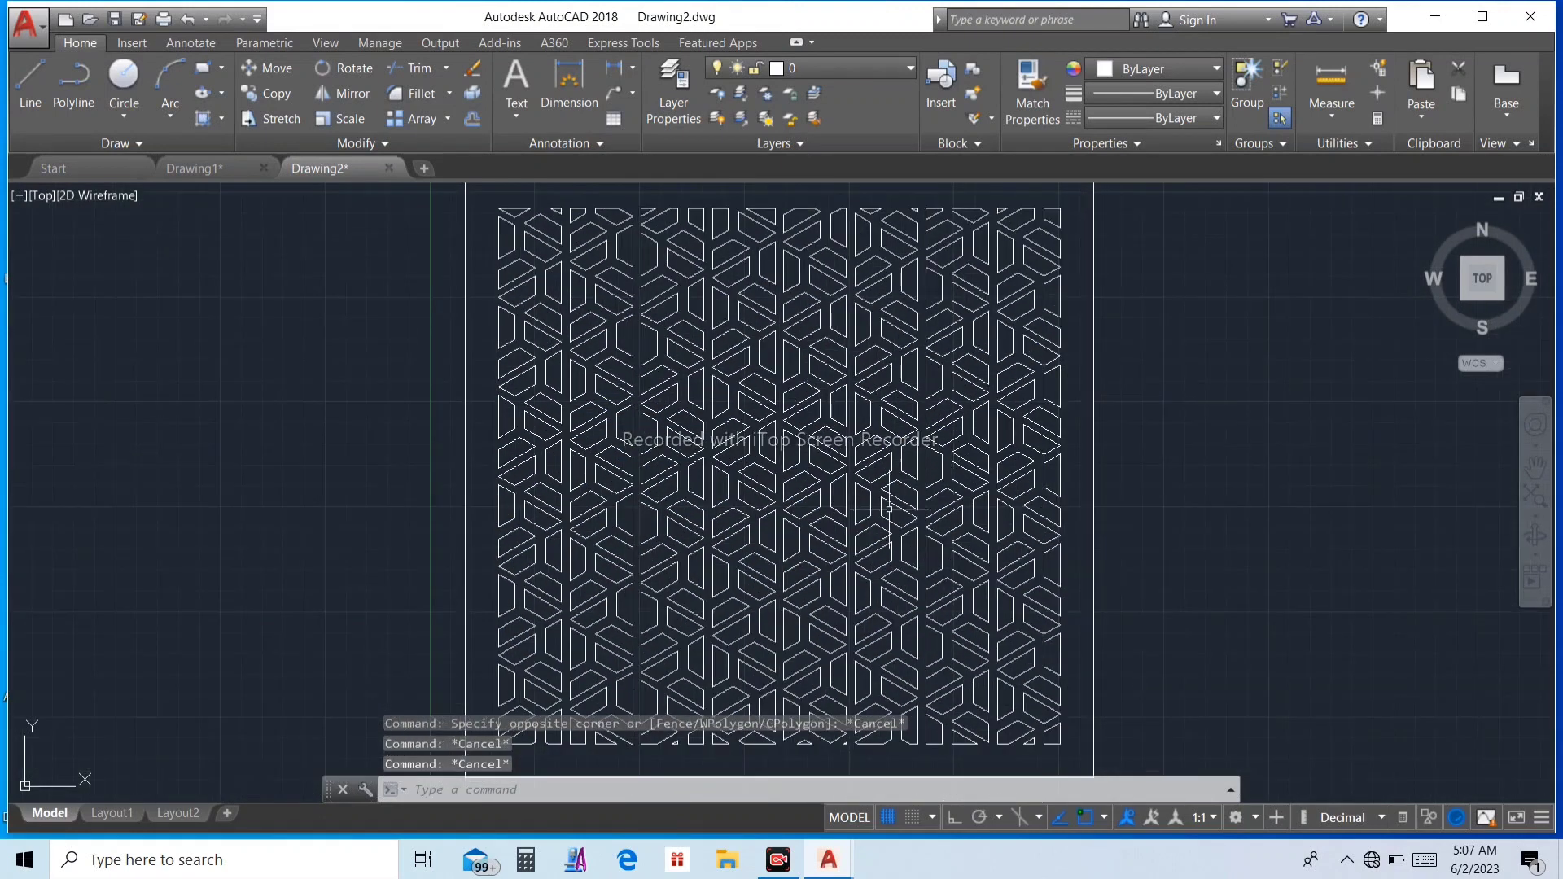
scroll(804, 538, "down", 2)
scroll(745, 660, "up", 2)
scroll(745, 660, "down", 2)
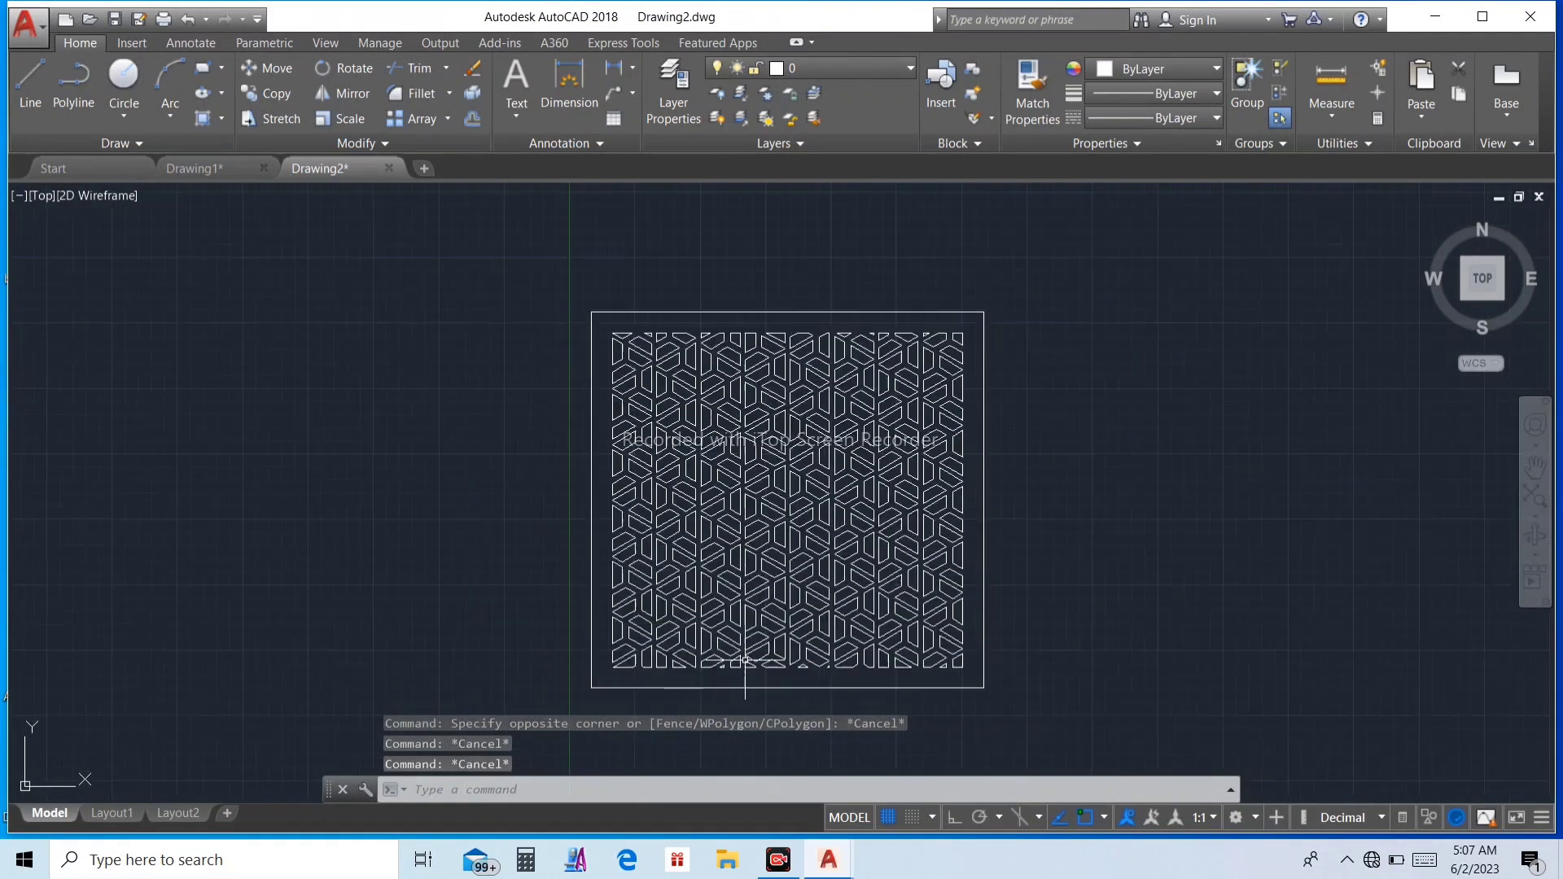